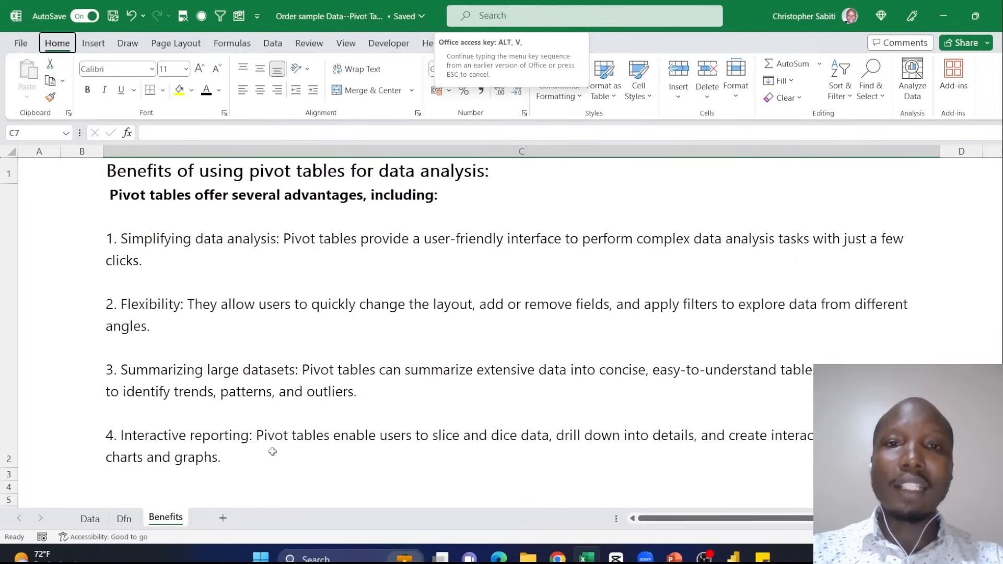
- Open the Data sheet and look through its order records
left_click(97, 522)
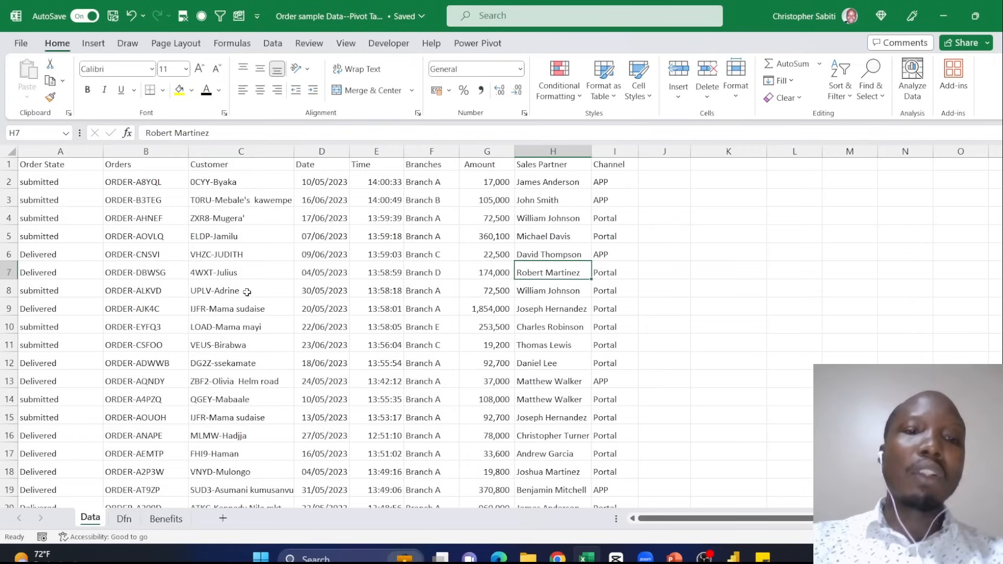
left_click(257, 239)
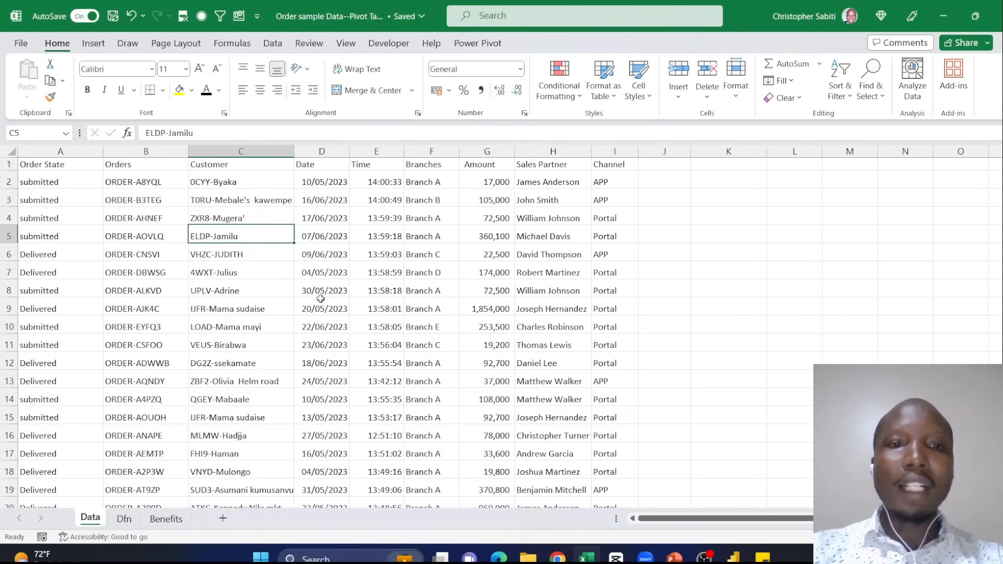
left_click(342, 255)
scroll(333, 283, "down", 9)
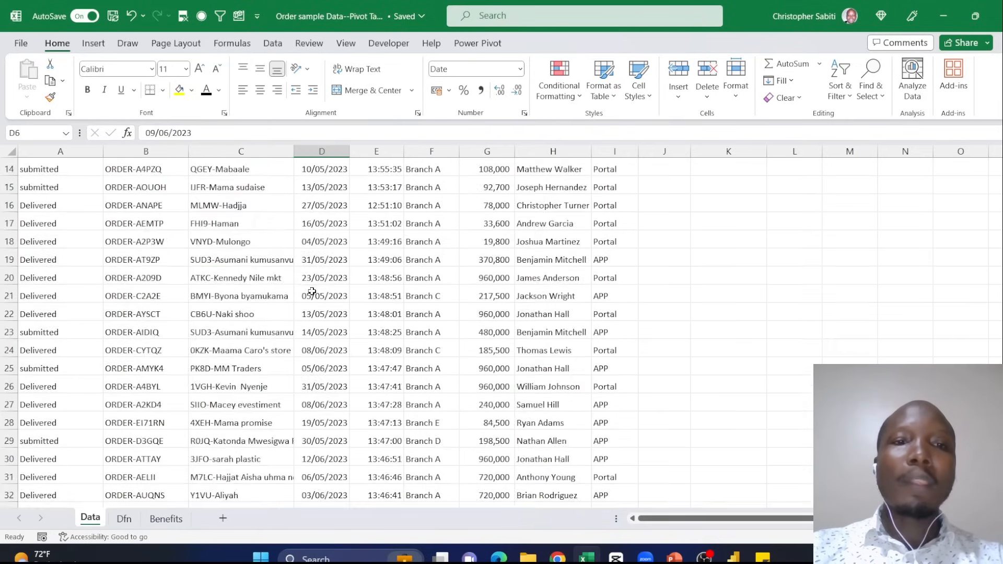
scroll(333, 298, "up", 9)
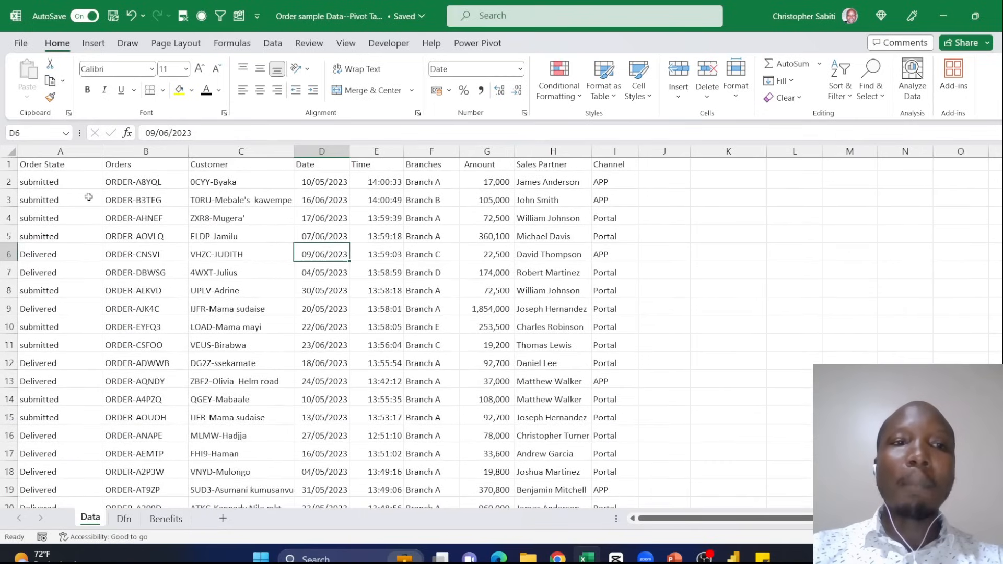
- Review the order data column by column, from Order State through Date, Branches and Amount to Channel
left_click(62, 167)
left_click(138, 181)
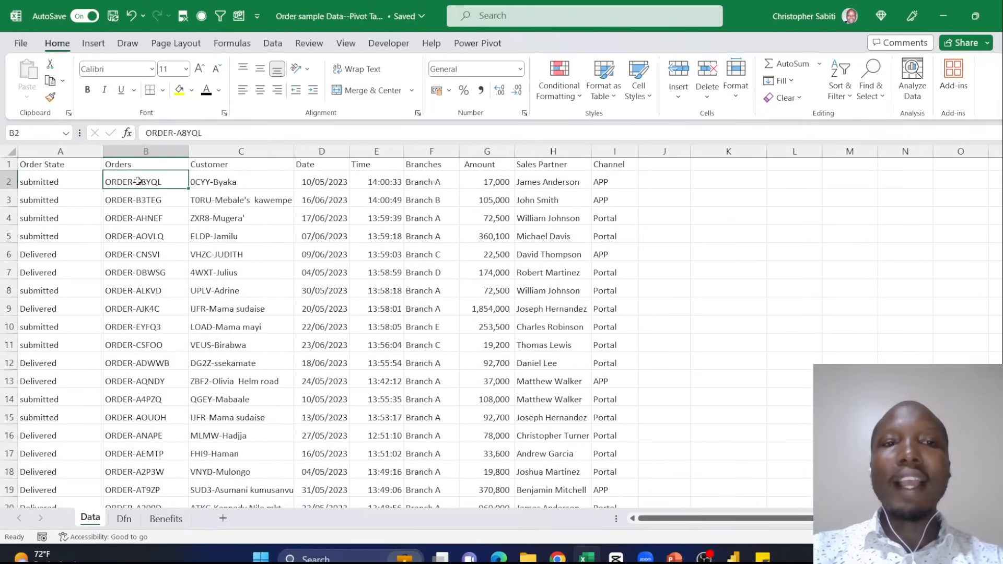
left_click(240, 201)
left_click(329, 182)
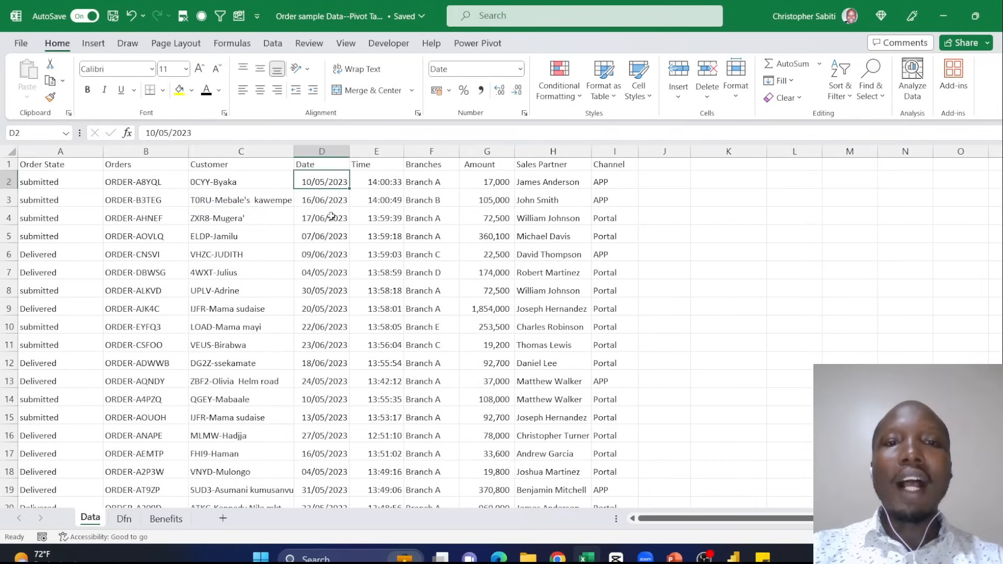
left_click_drag(376, 165, 372, 218)
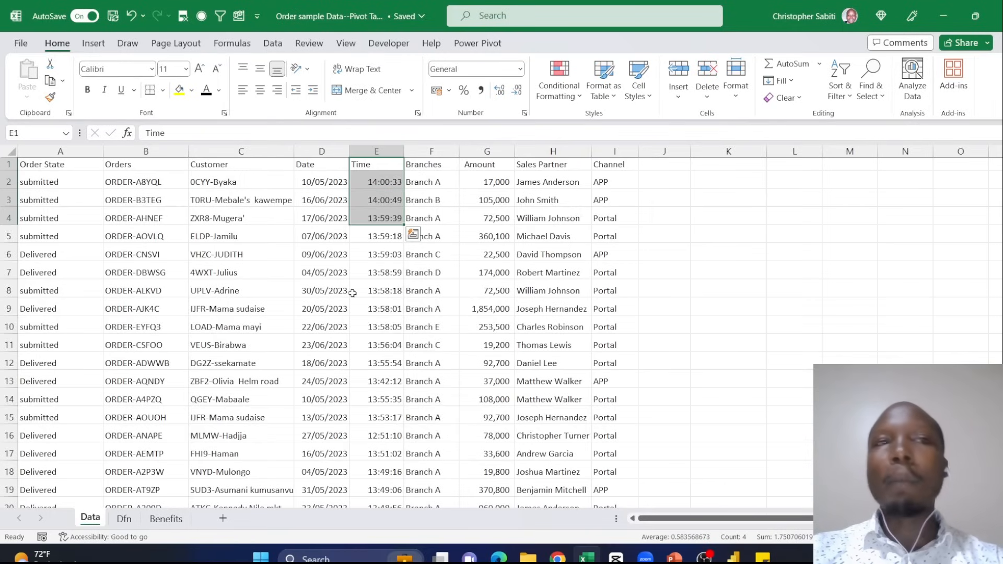
left_click(445, 165)
key("ctrl+space")
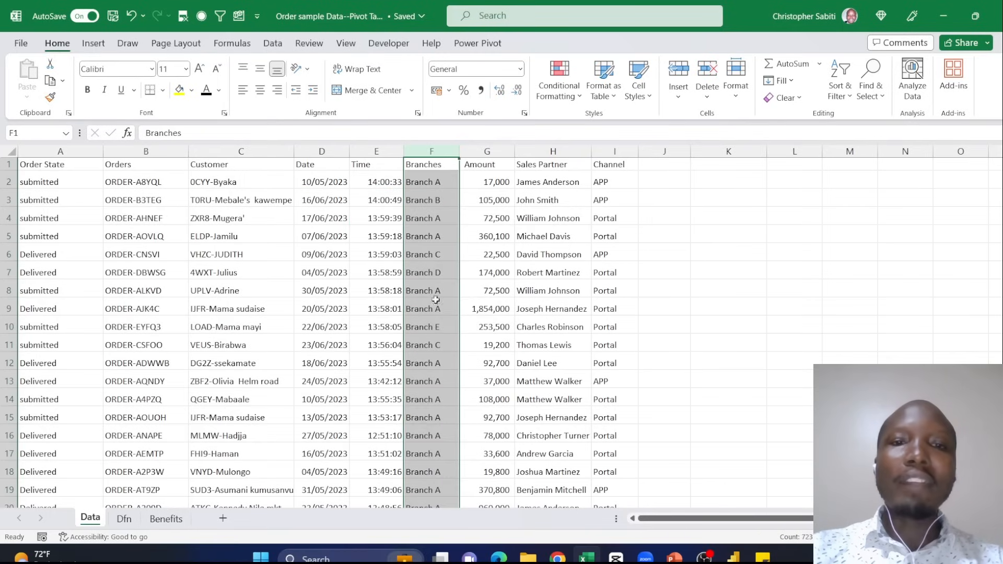
left_click(418, 222)
left_click_drag(492, 166, 494, 256)
left_click_drag(564, 168, 566, 327)
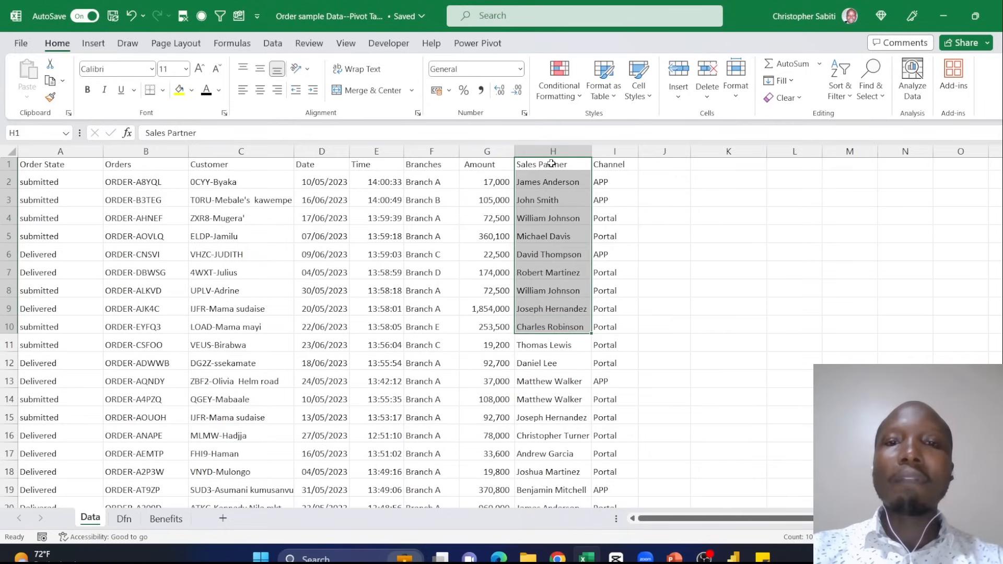
left_click_drag(617, 165, 616, 292)
left_click(551, 277)
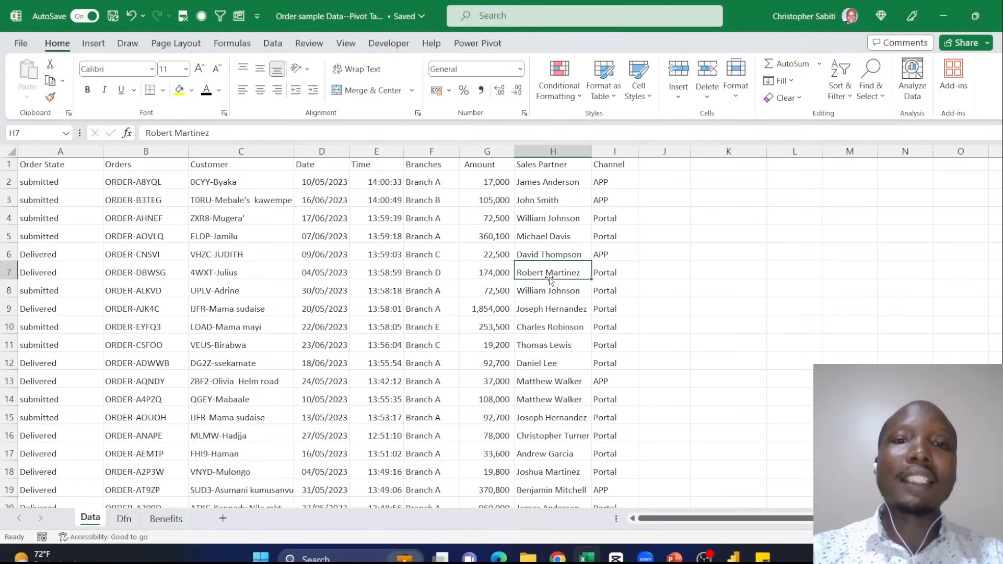
left_click(460, 237)
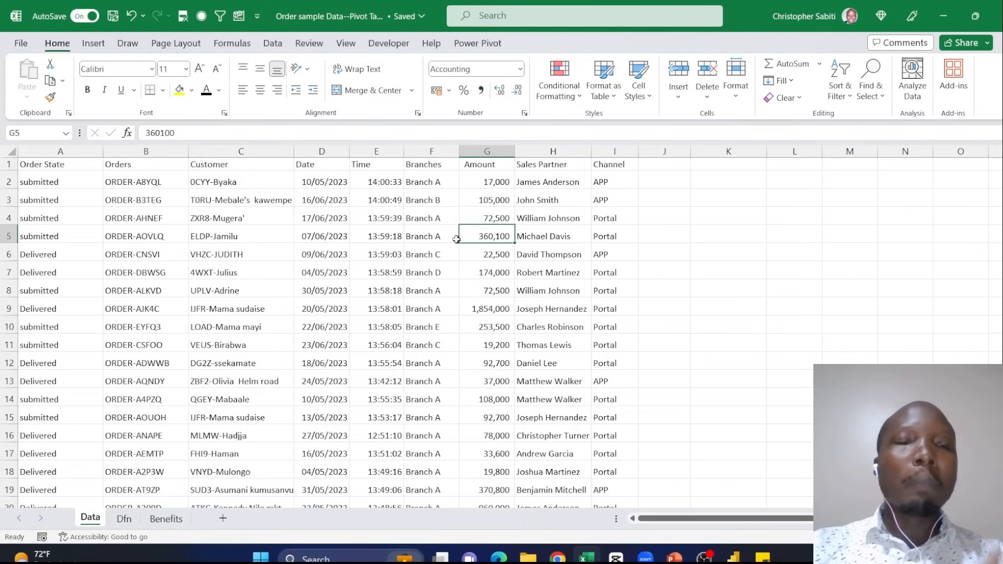
left_click(432, 297)
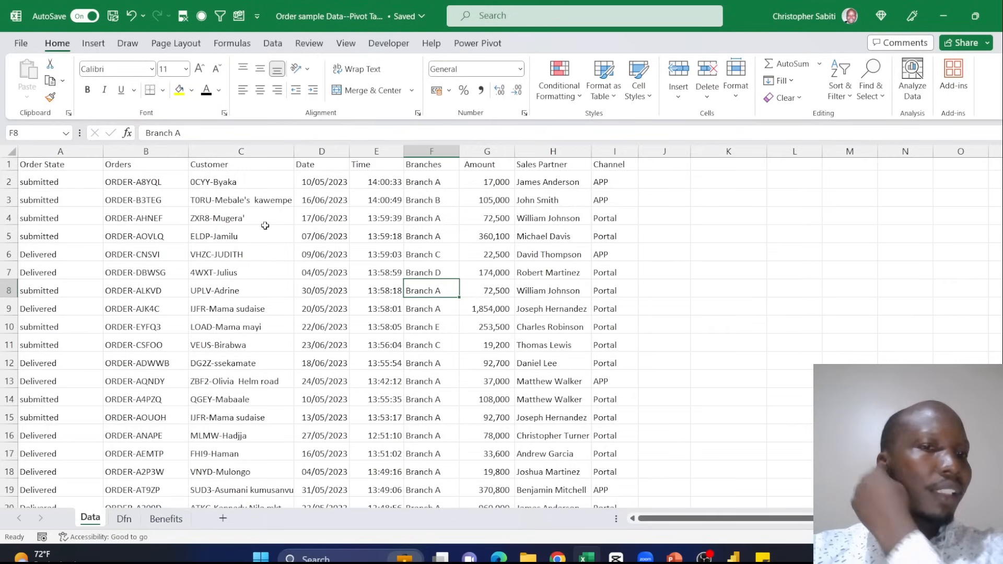
left_click_drag(47, 170, 594, 365)
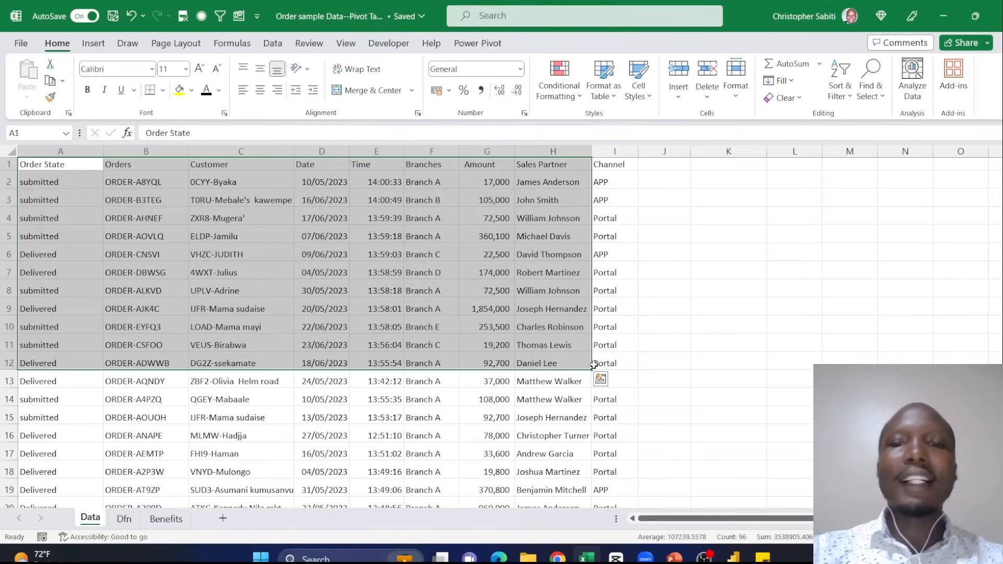
left_click(580, 236)
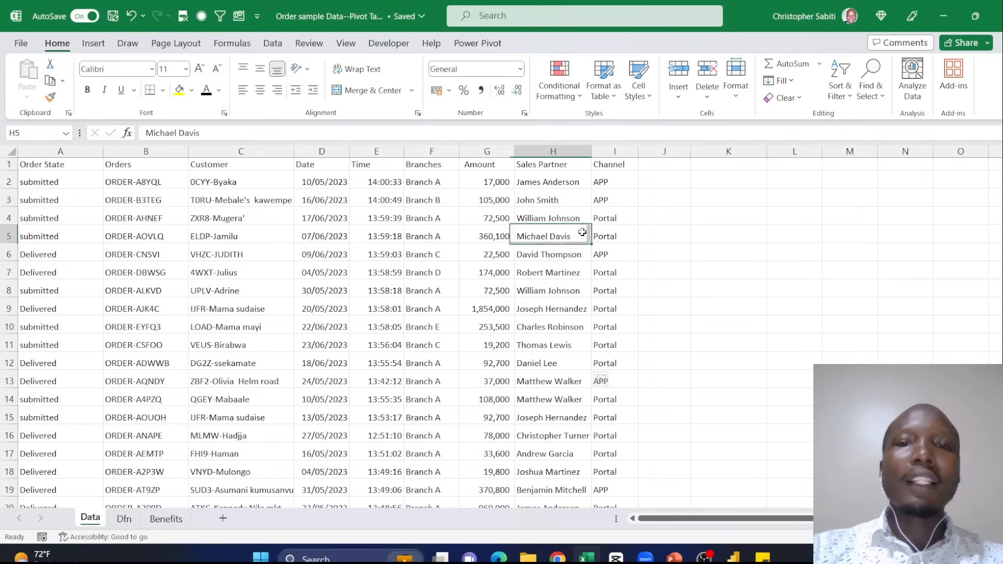
left_click(94, 44)
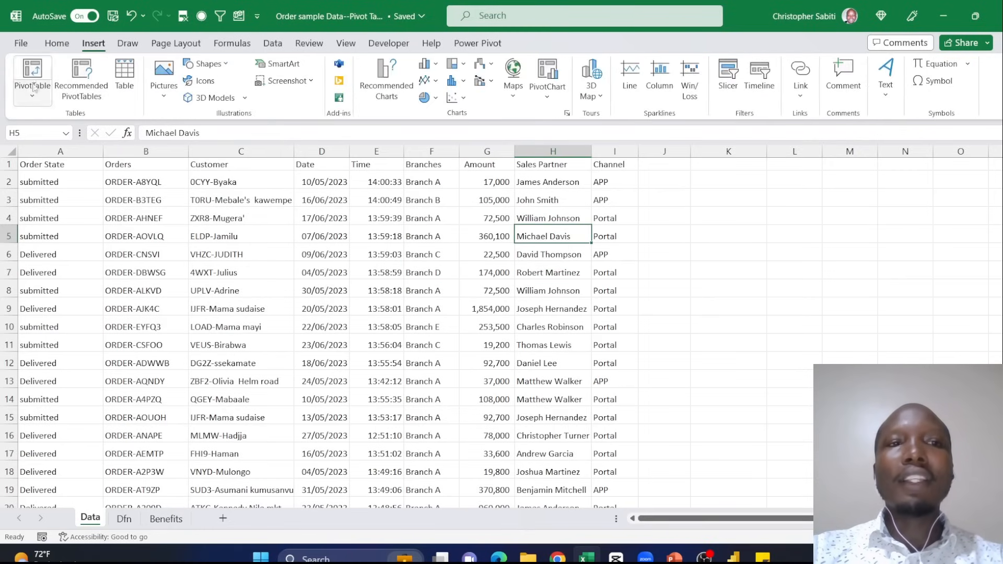
left_click(177, 223)
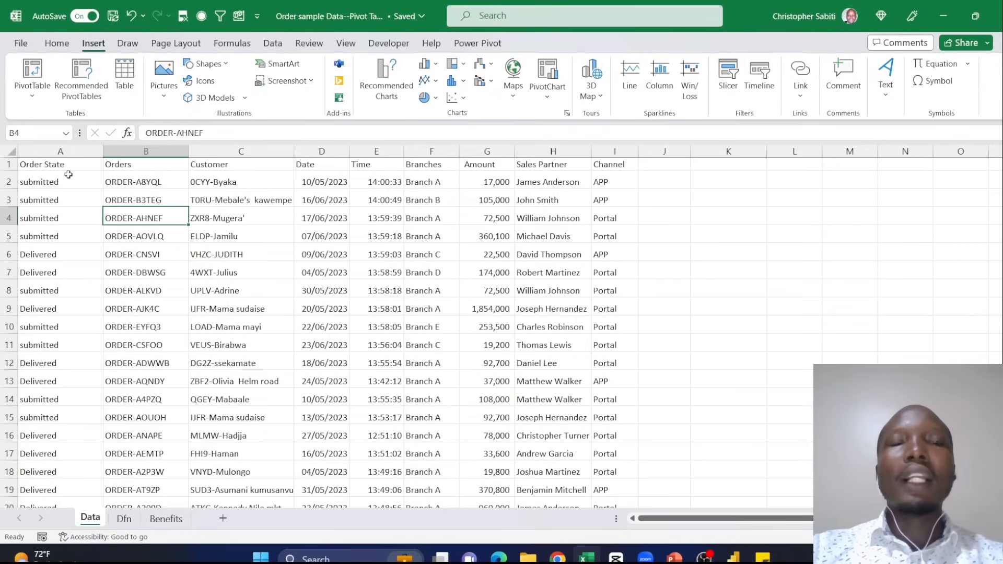
left_click(152, 180)
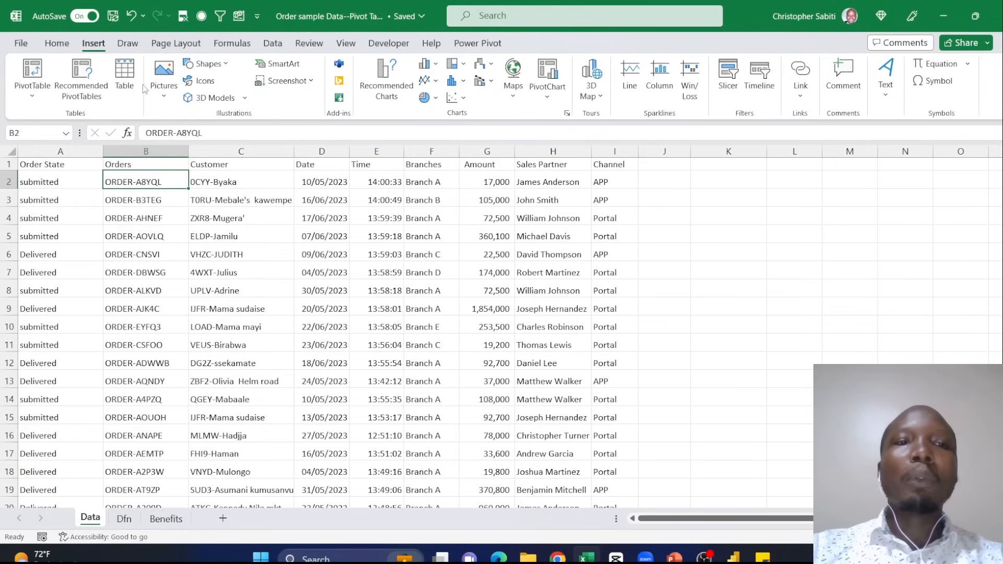
left_click(317, 216)
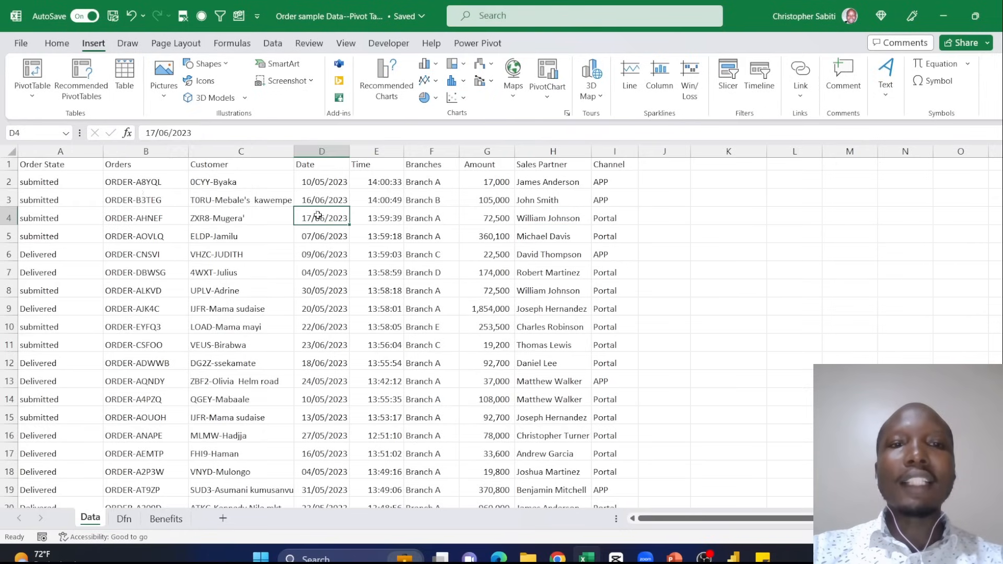
left_click_drag(46, 164, 622, 344)
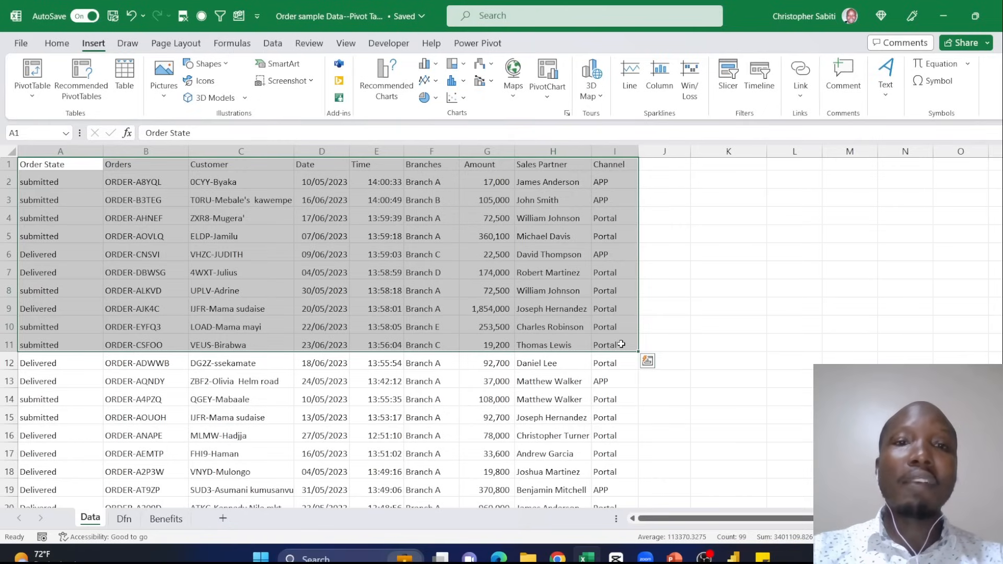
left_click(465, 287)
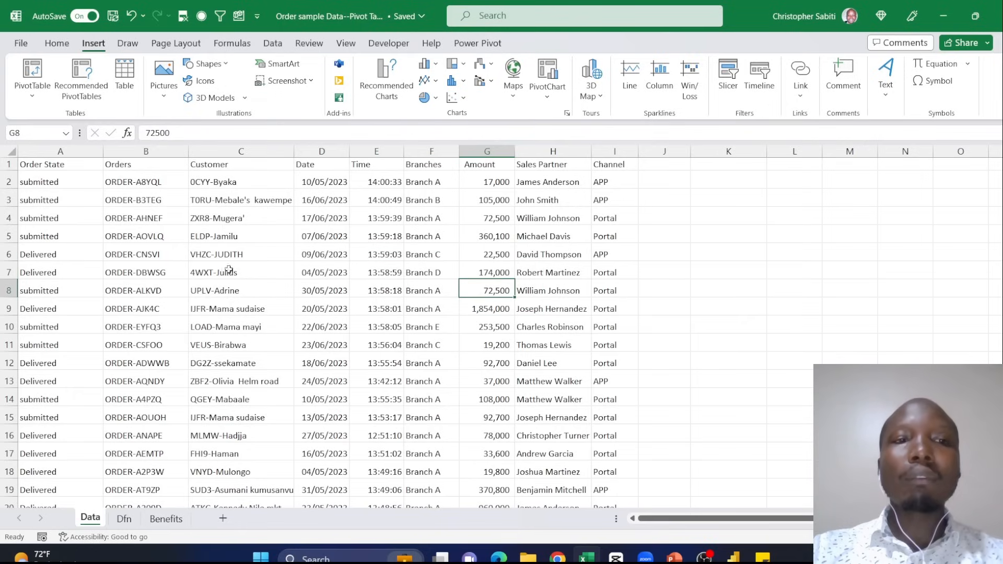
left_click_drag(39, 168, 157, 202)
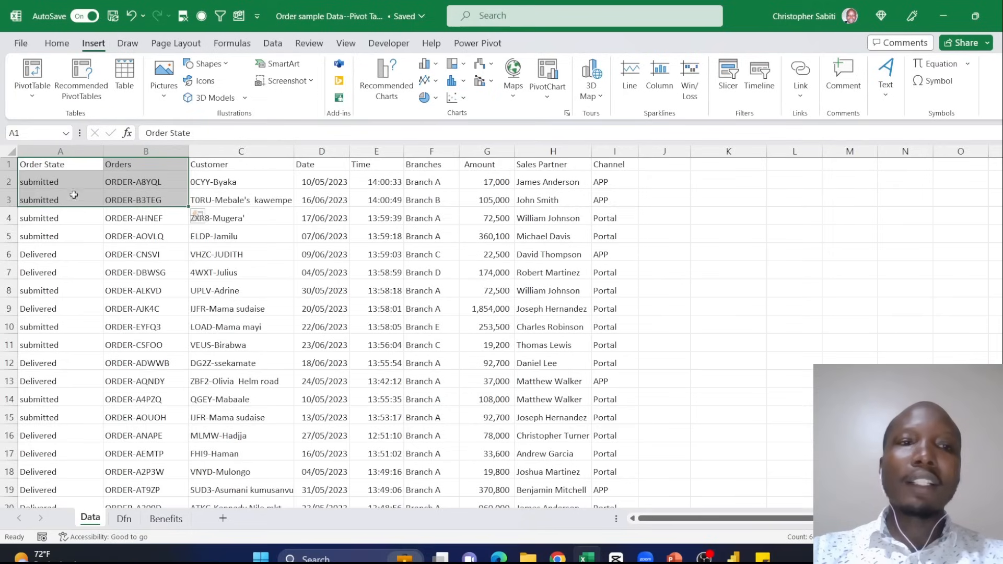
left_click(61, 166)
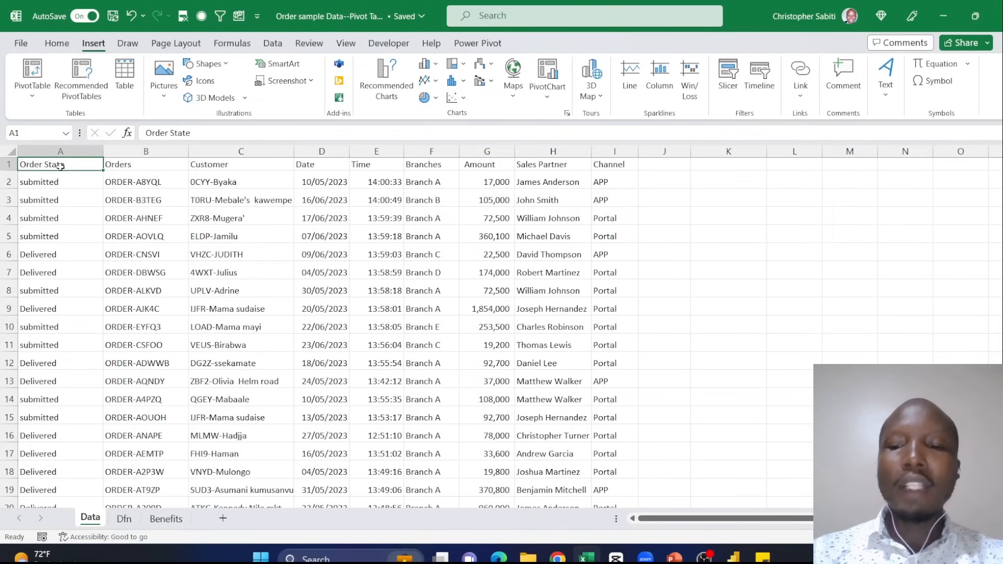
key("ctrl+shift+Right")
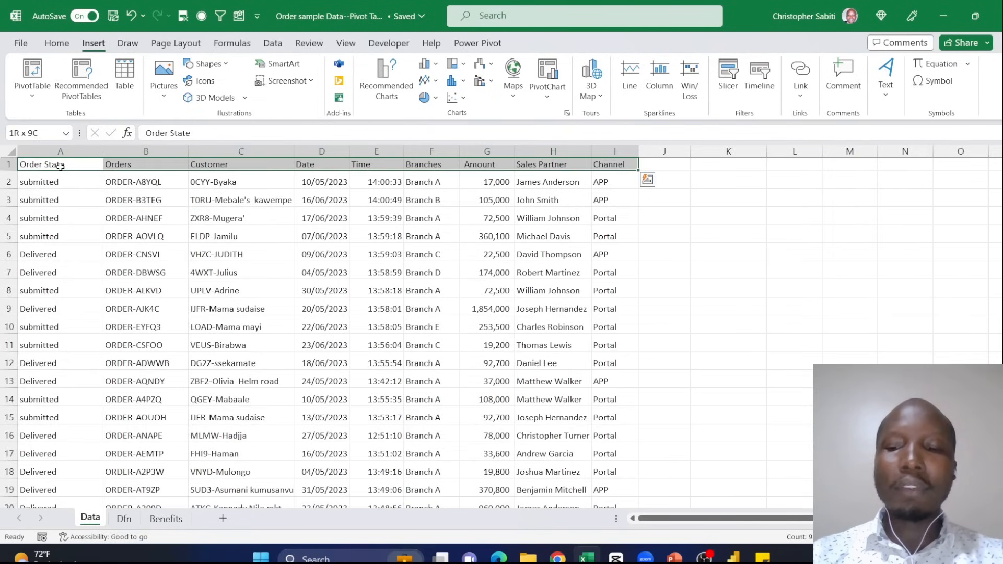
key("ctrl+shift+Down")
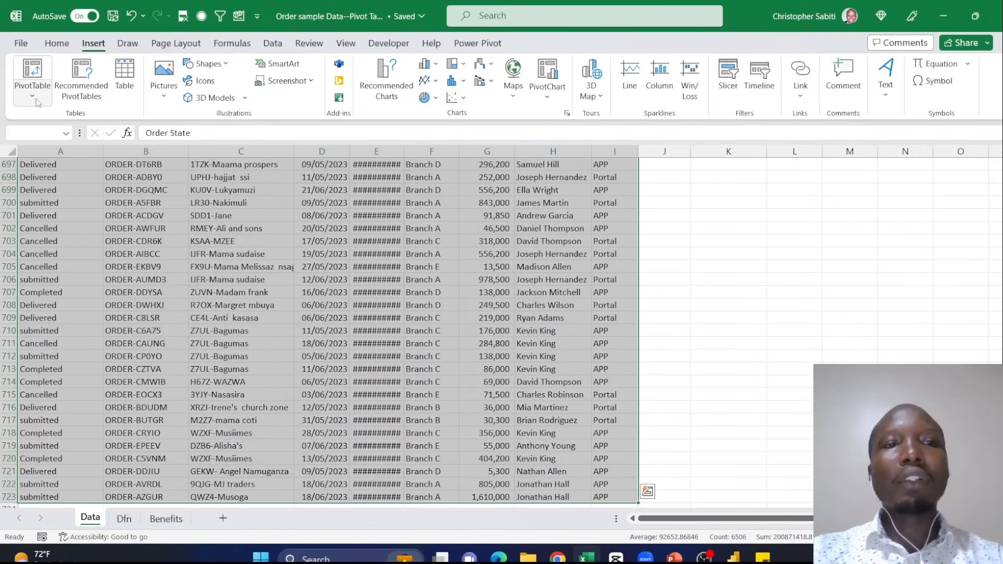
left_click(32, 71)
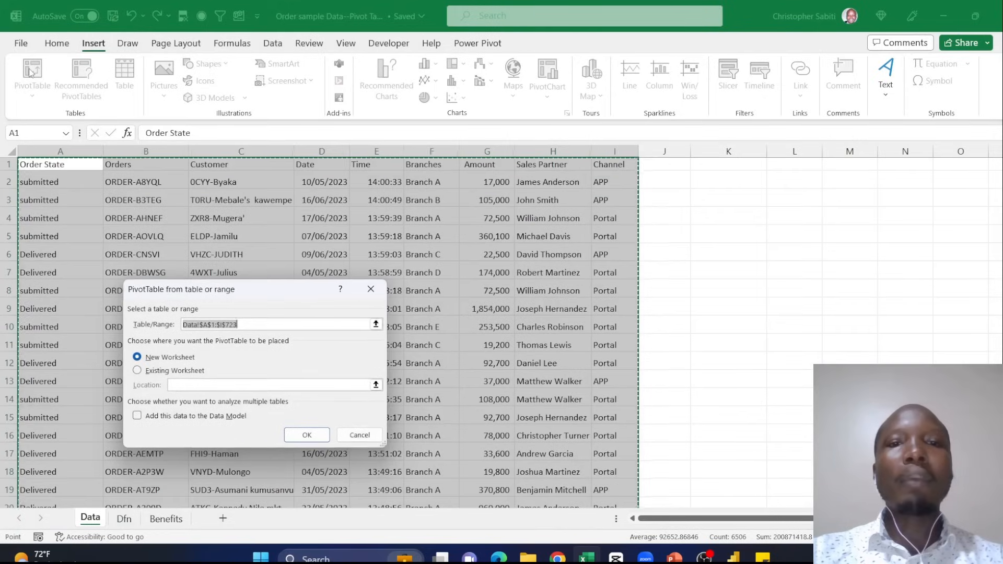
left_click_drag(200, 288, 421, 228)
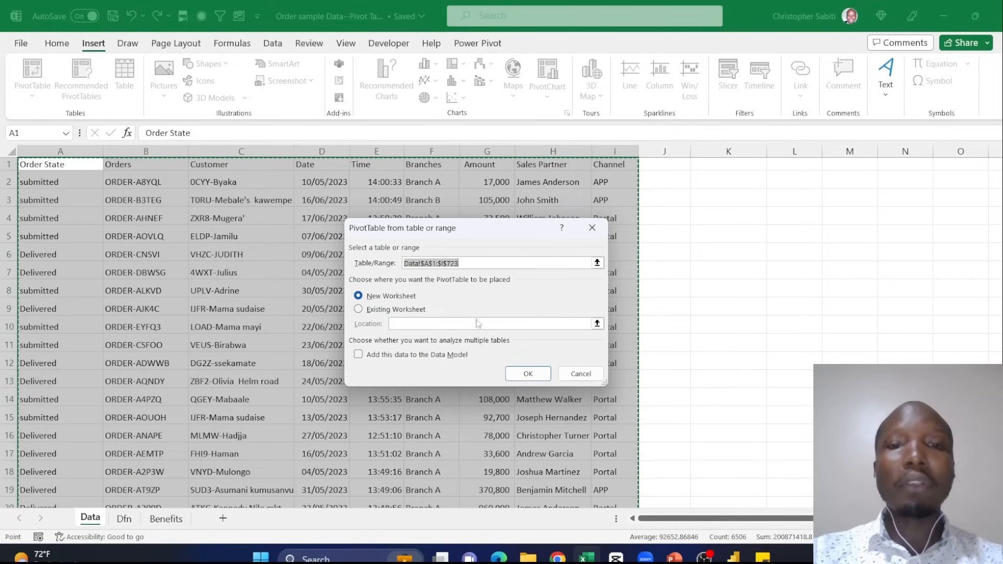
left_click(592, 229)
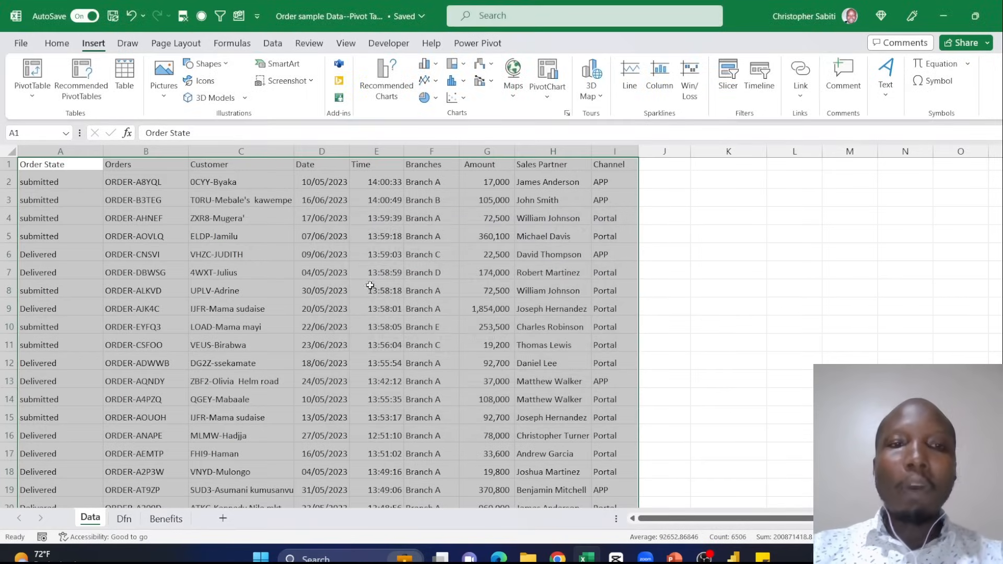
left_click(344, 269)
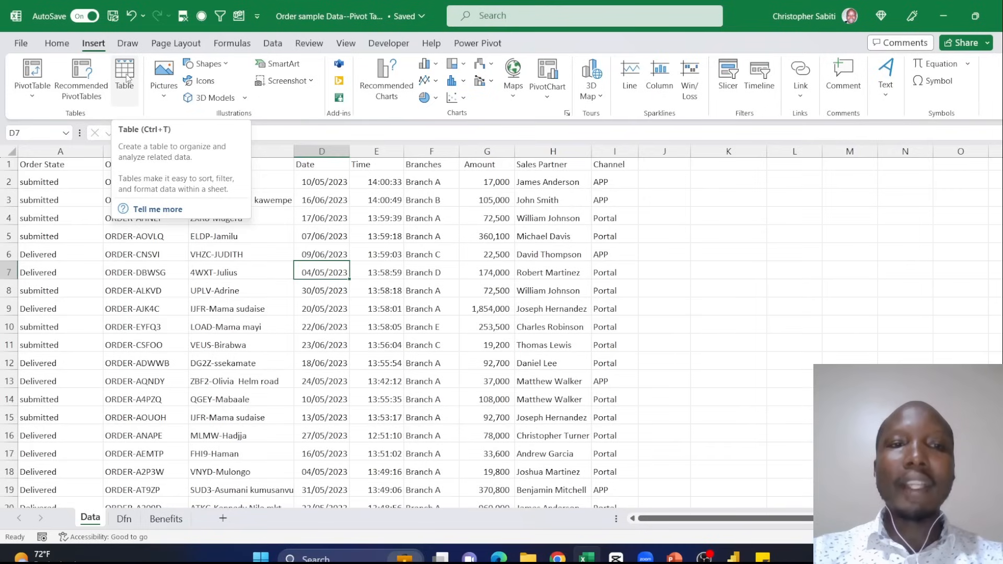
- Convert the order data in A1:I723 on the Data sheet into an Excel table with headers
left_click(299, 213)
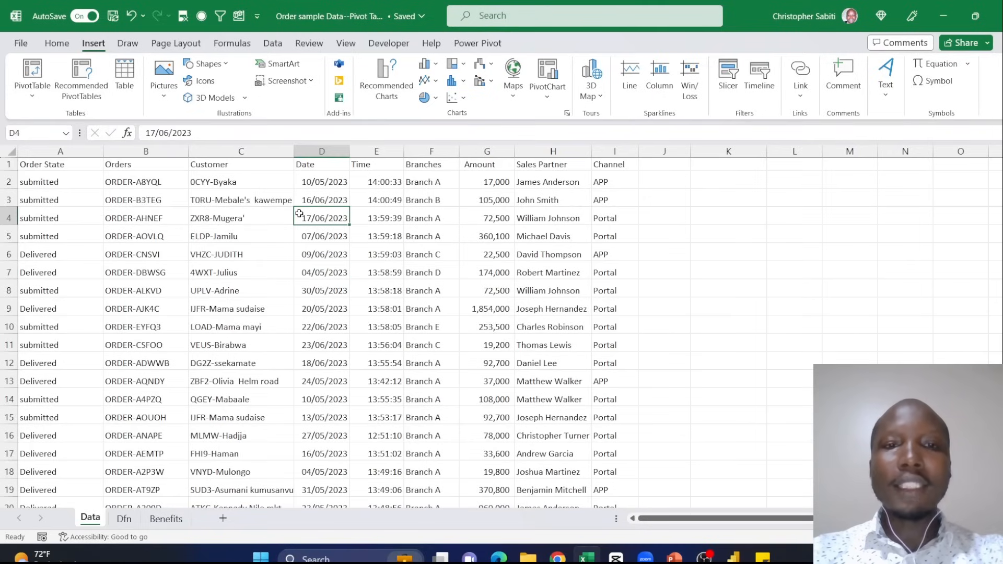
key("ctrl+t")
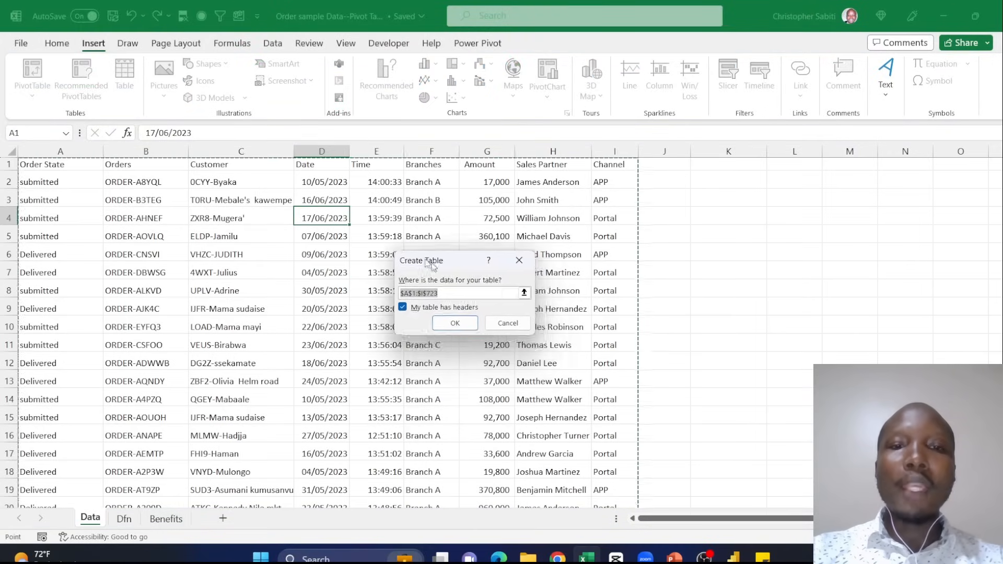
left_click_drag(429, 265, 389, 227)
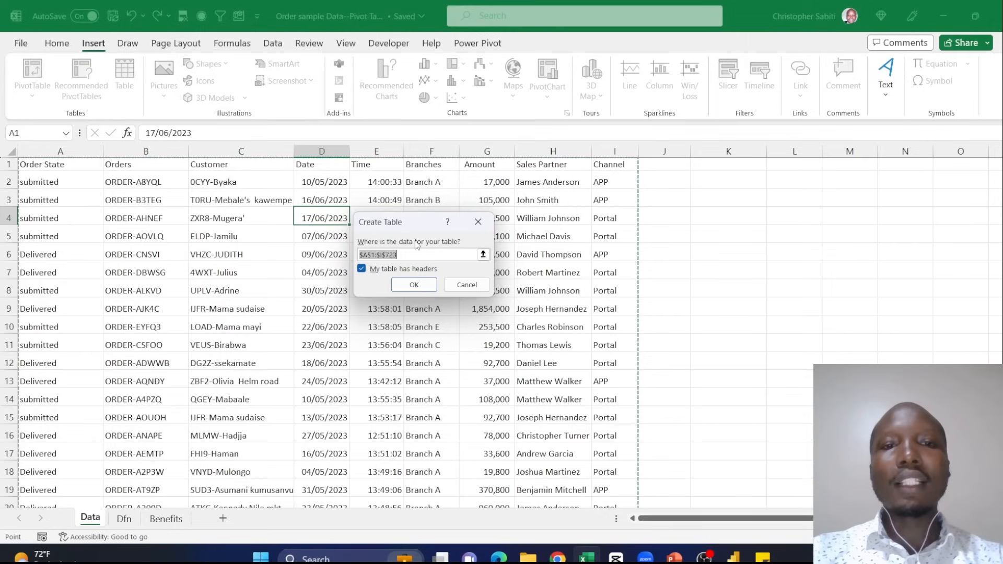
left_click(412, 285)
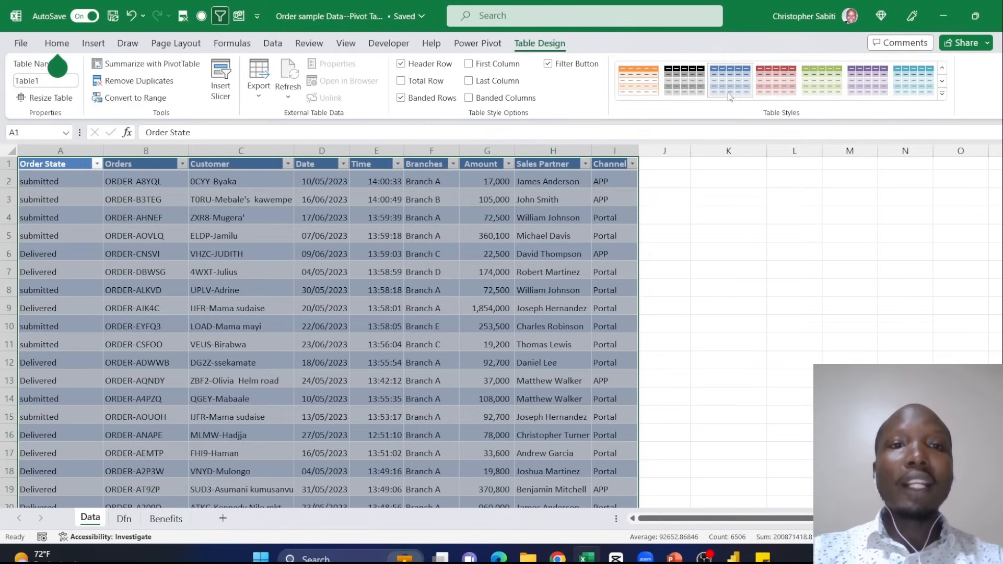
- Apply the plain table style without colours or borders, from the Light group, to the order table
left_click(943, 94)
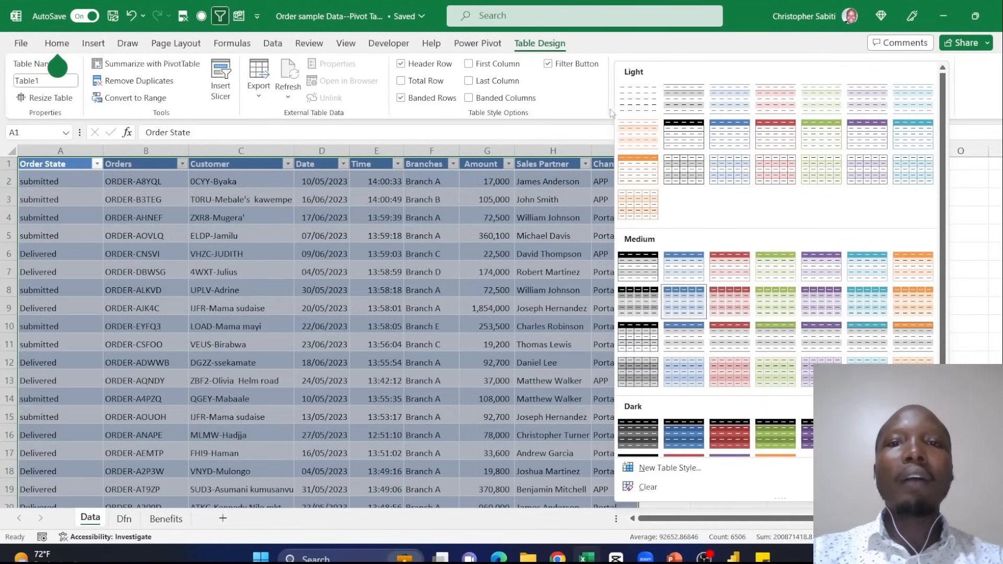
left_click(636, 106)
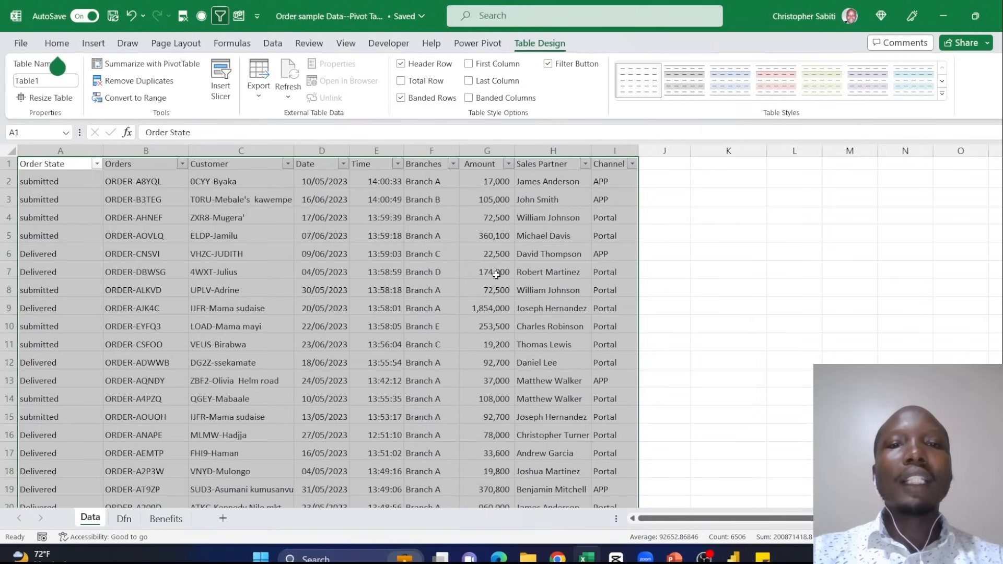
left_click(496, 273)
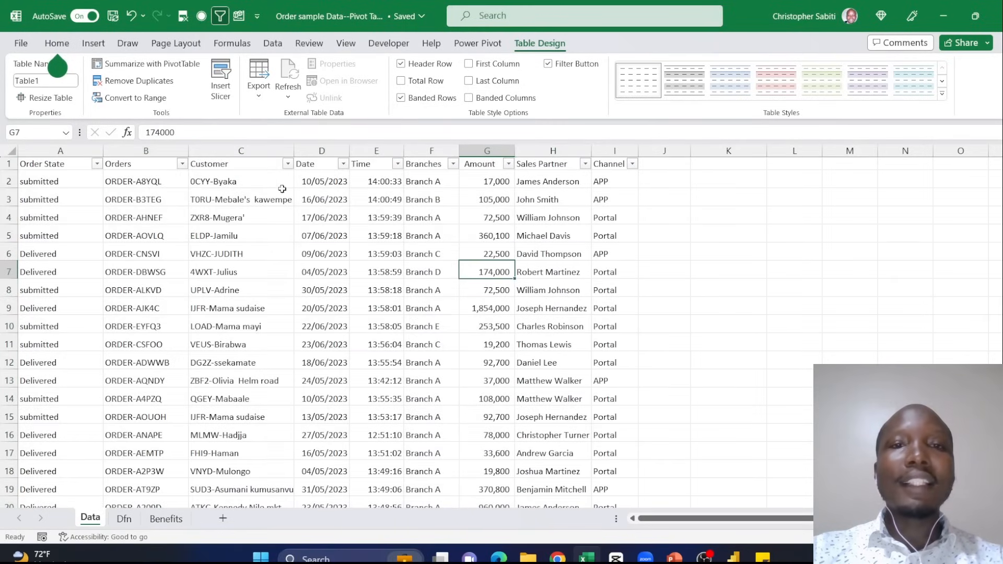
- Try the red banded light style on the order table and restore the plain style without colours
left_click(343, 208)
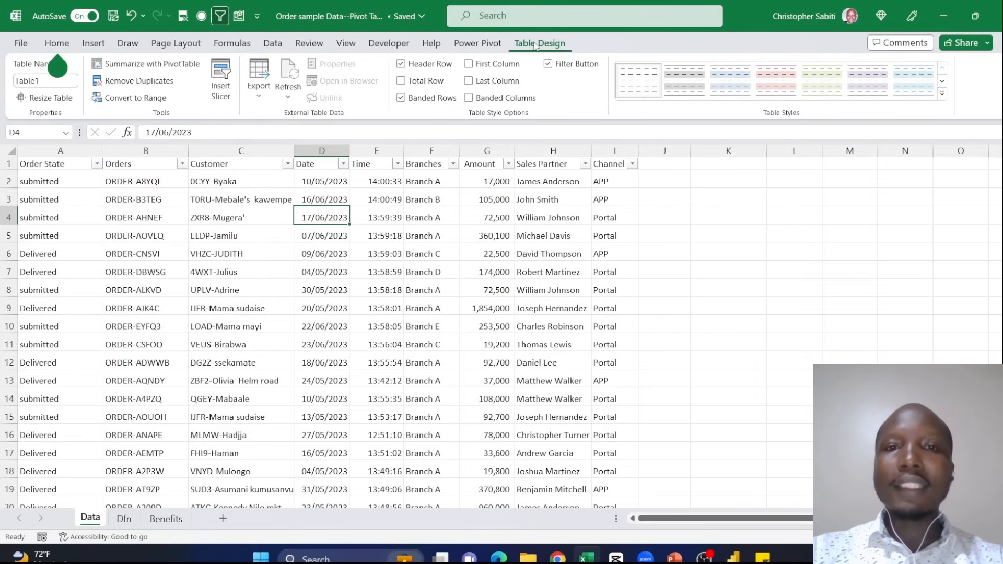
left_click(777, 274)
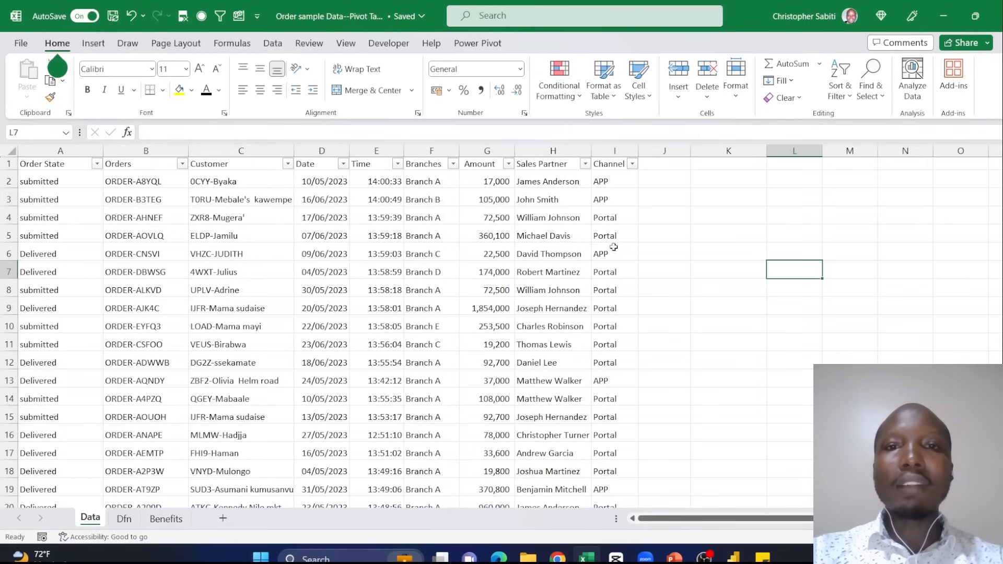
left_click(445, 254)
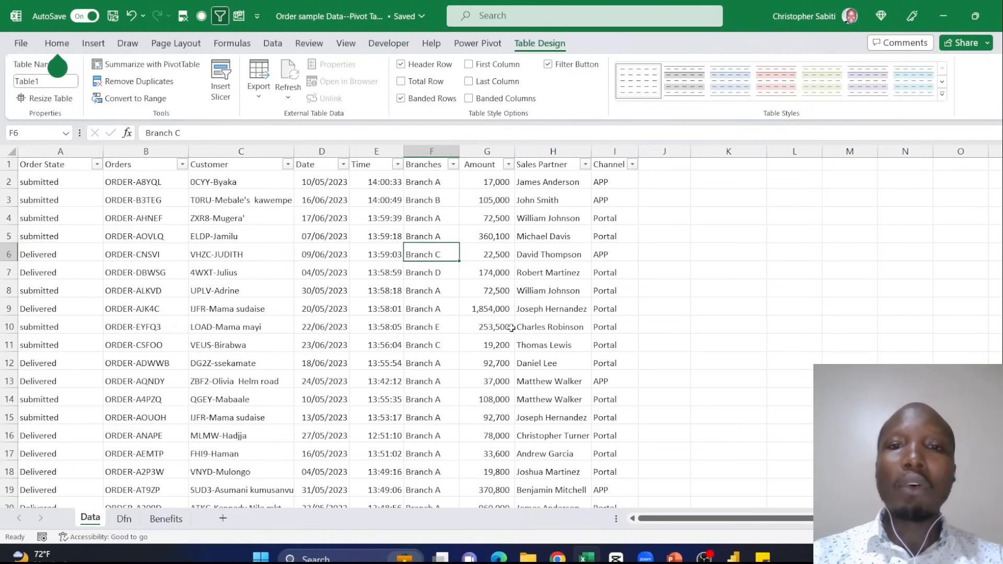
left_click(789, 84)
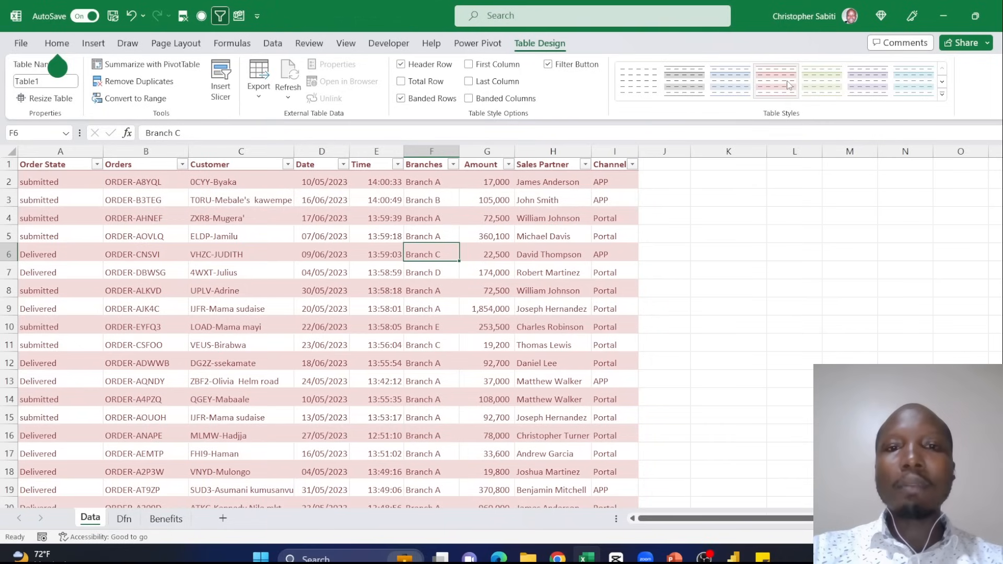
left_click(640, 92)
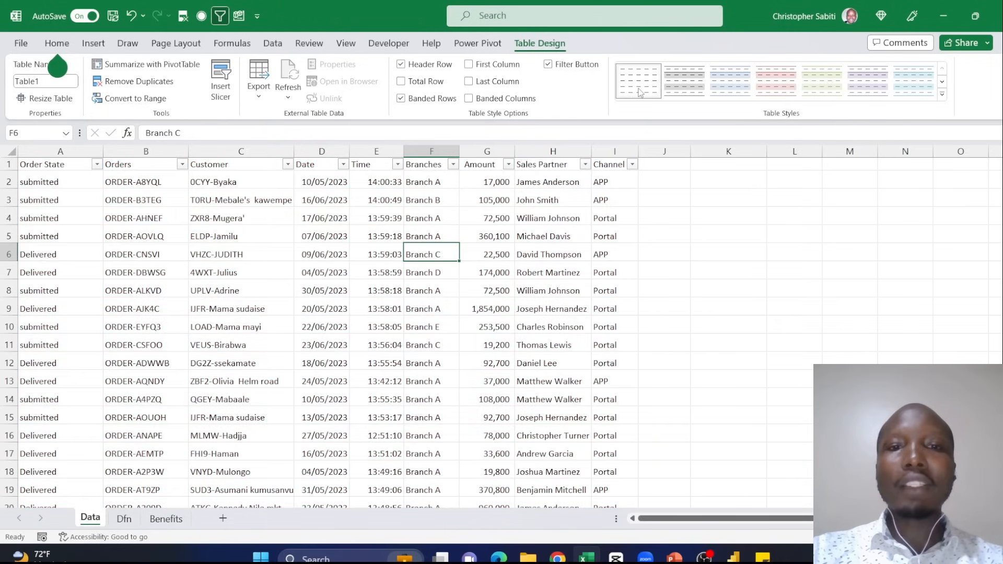
left_click(419, 197)
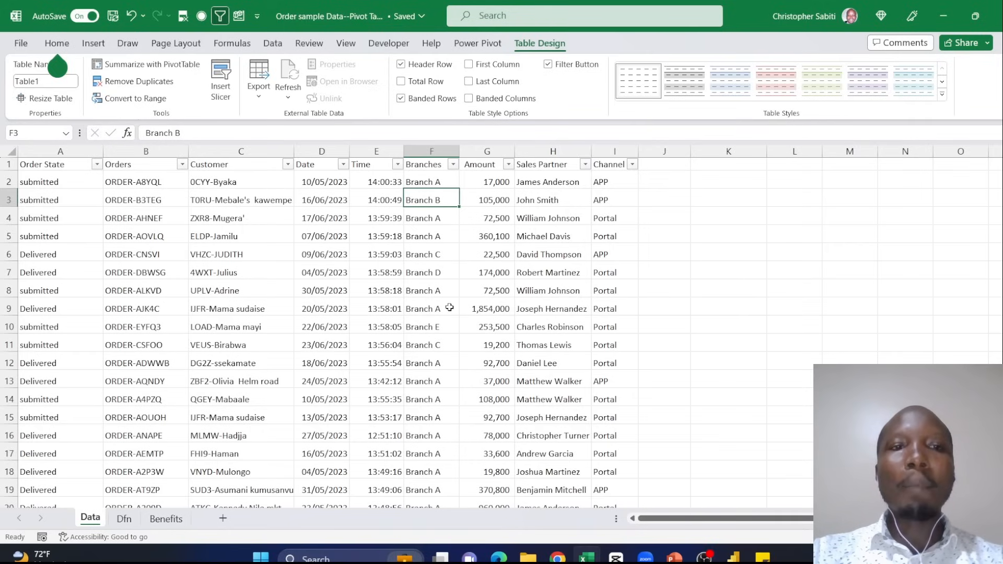
left_click(380, 292)
scroll(381, 309, "down", 3)
scroll(384, 312, "up", 3)
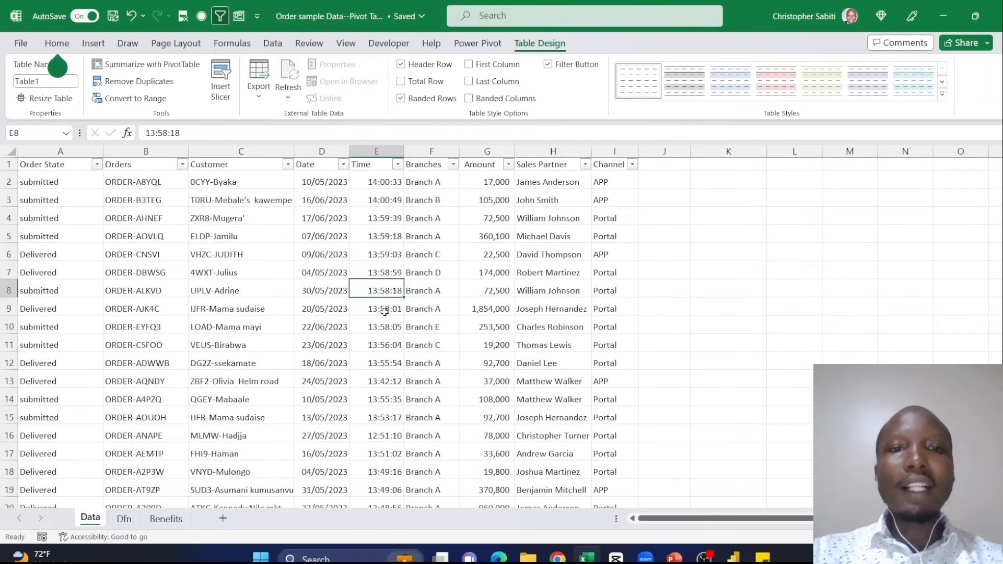
- Examine the recommended pivot tables for the order table, including Amount by Order State, Sales Partner and Branches, without inserting one
left_click(89, 43)
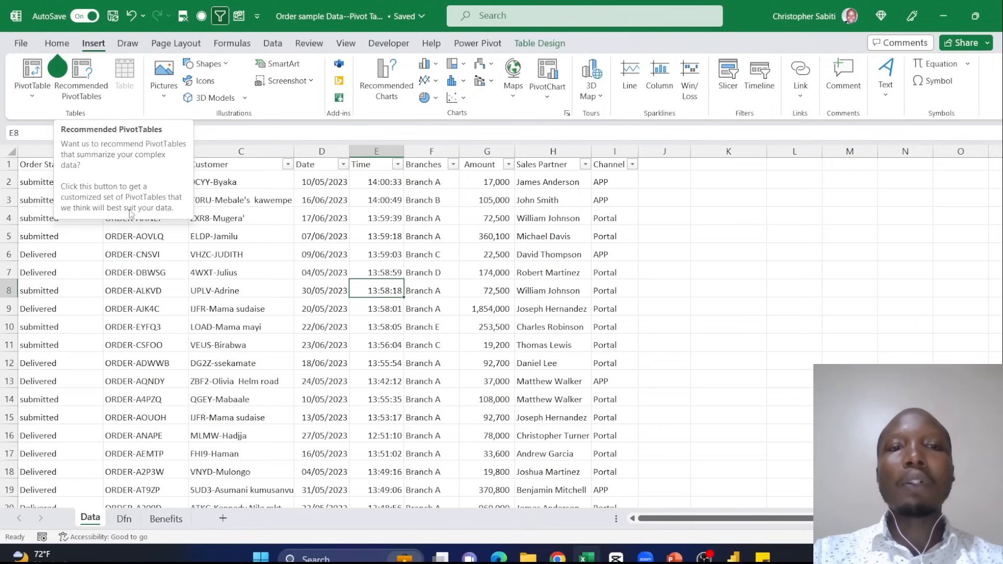
key("Up")
key("Up")
key("Up")
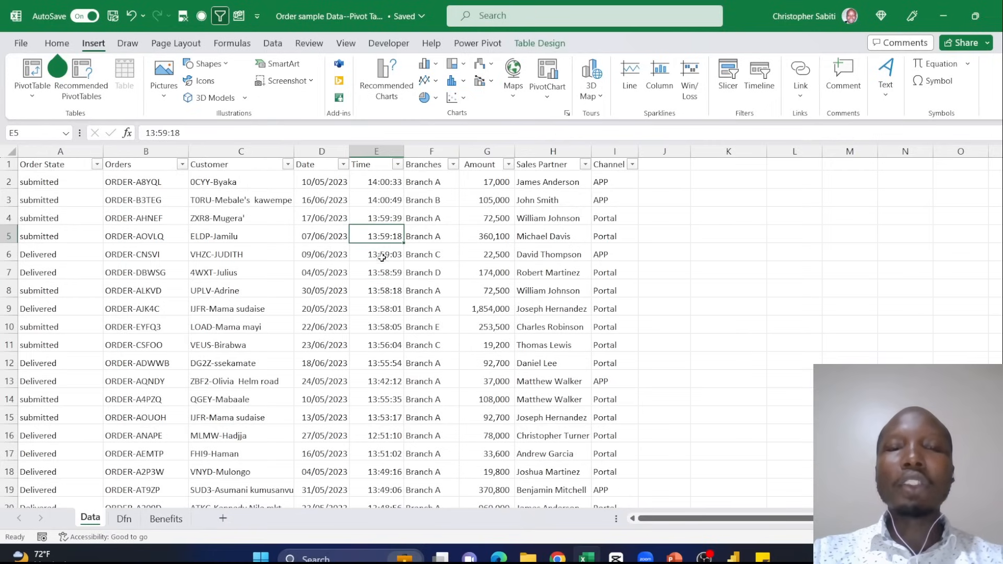
left_click(79, 77)
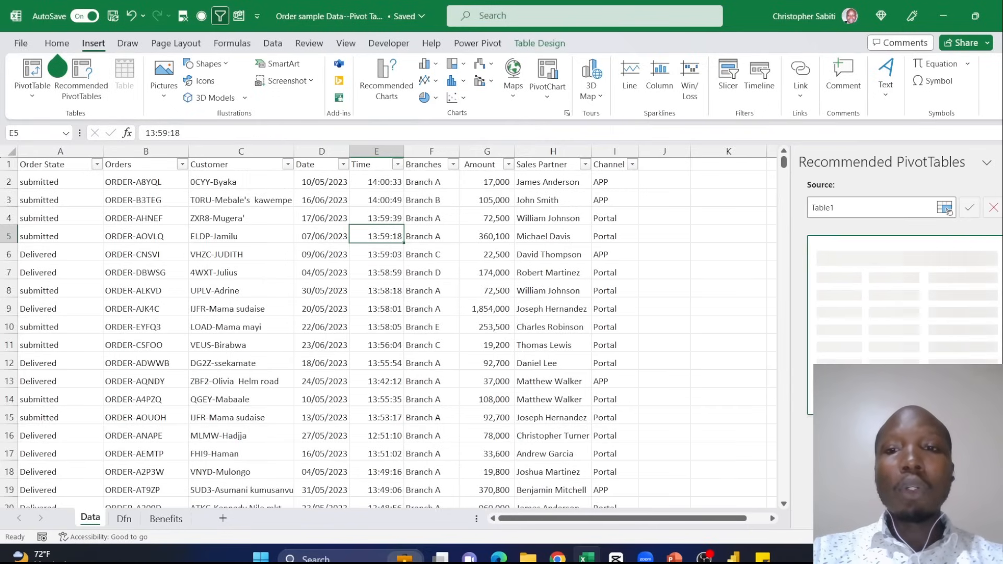
scroll(937, 360, "down", 3)
scroll(937, 360, "down", 2)
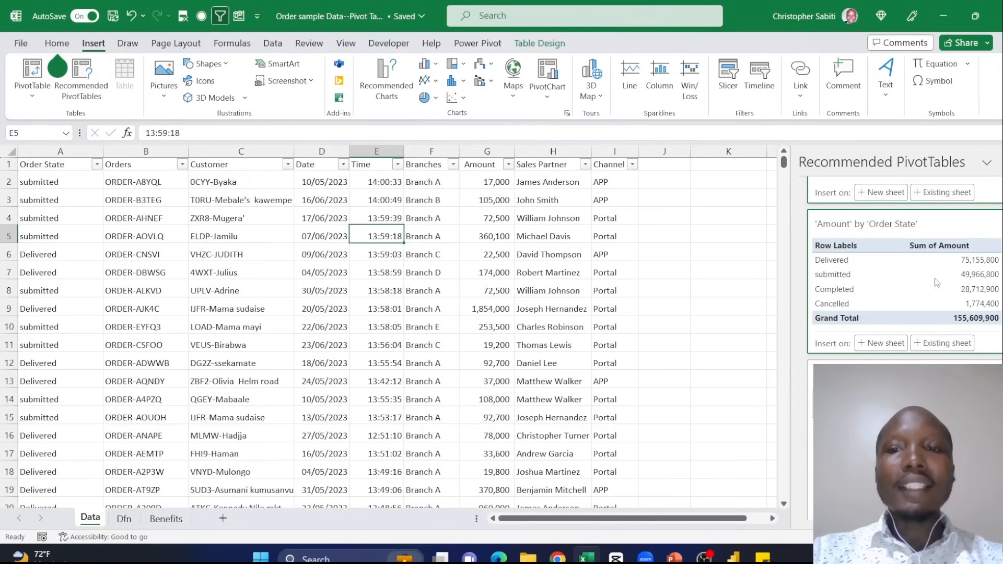
scroll(937, 282, "down", 2)
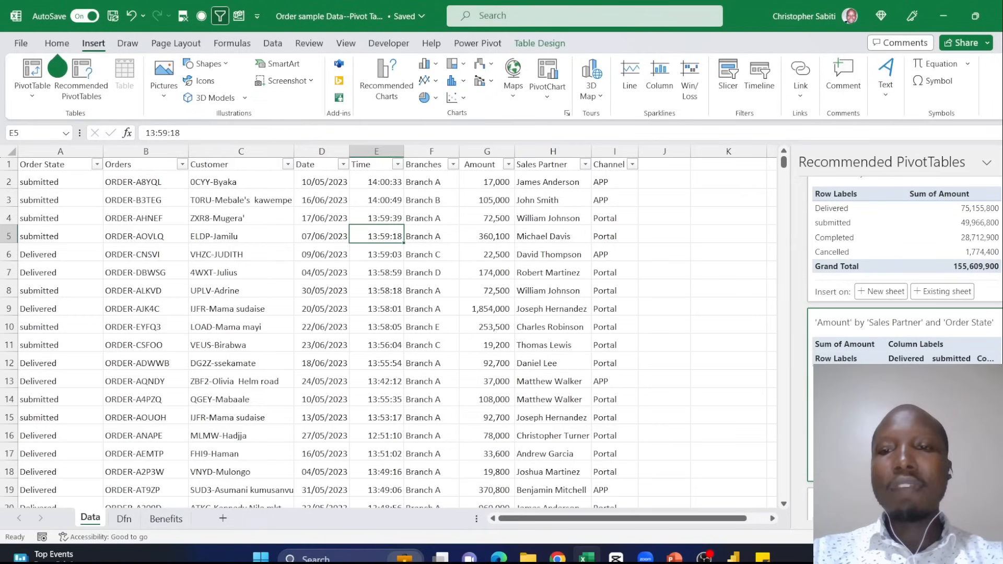
scroll(858, 330, "down", 4)
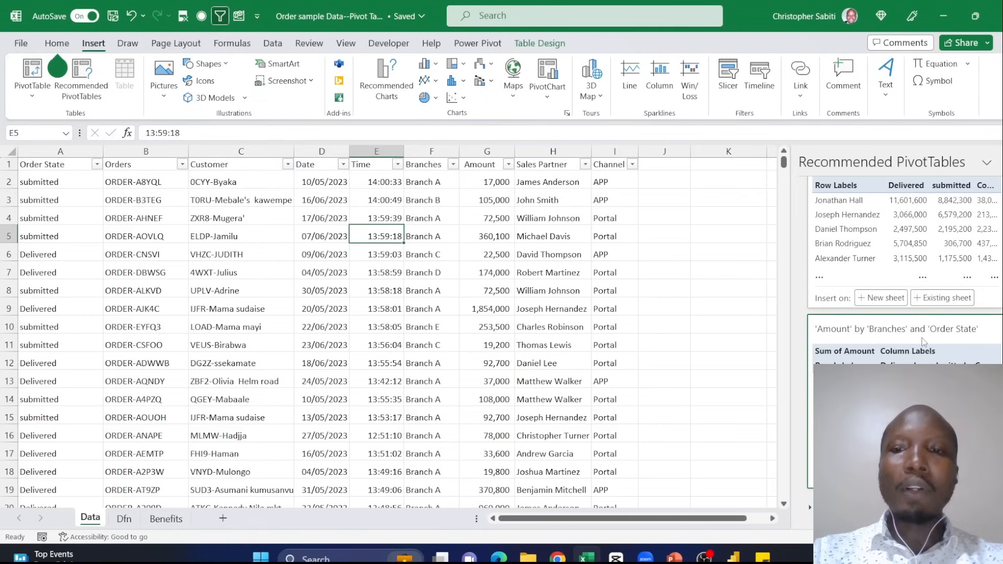
scroll(924, 344, "up", 1)
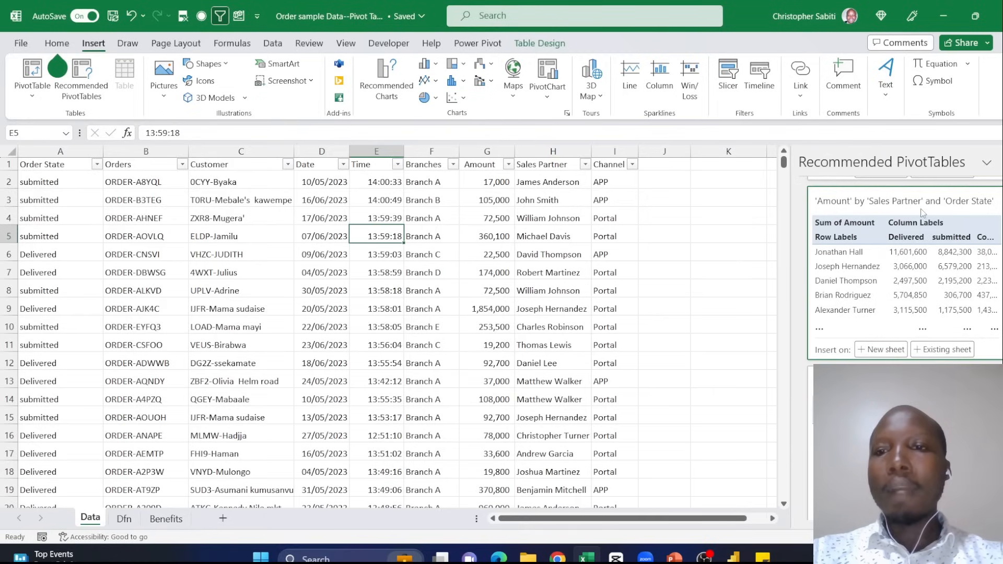
scroll(919, 230, "down", 2)
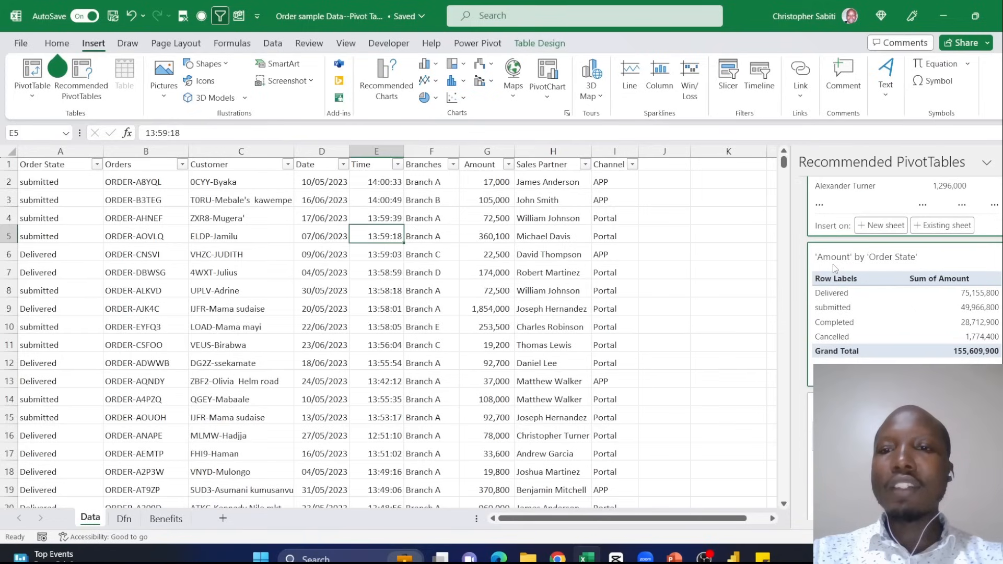
scroll(836, 267, "up", 2)
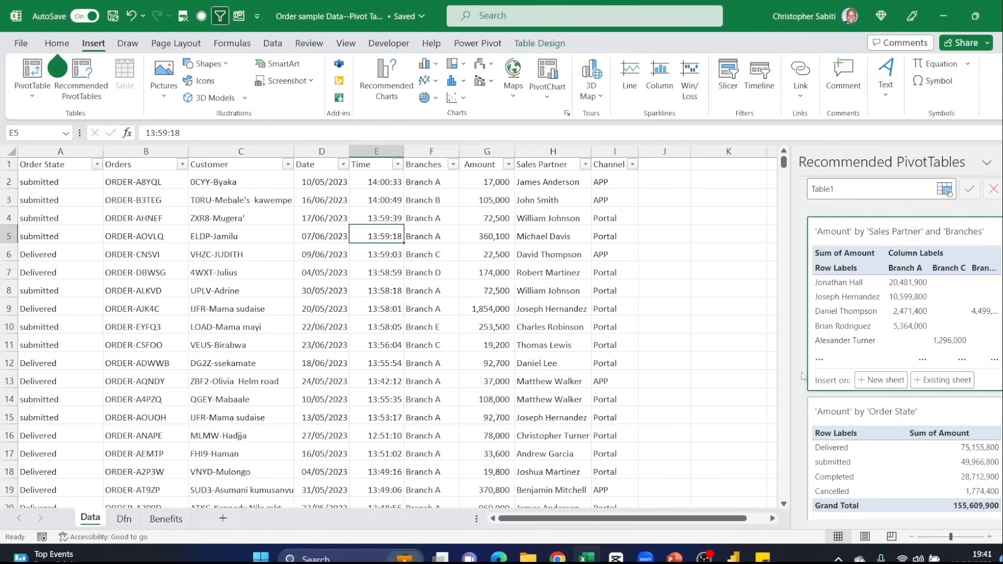
left_click(993, 188)
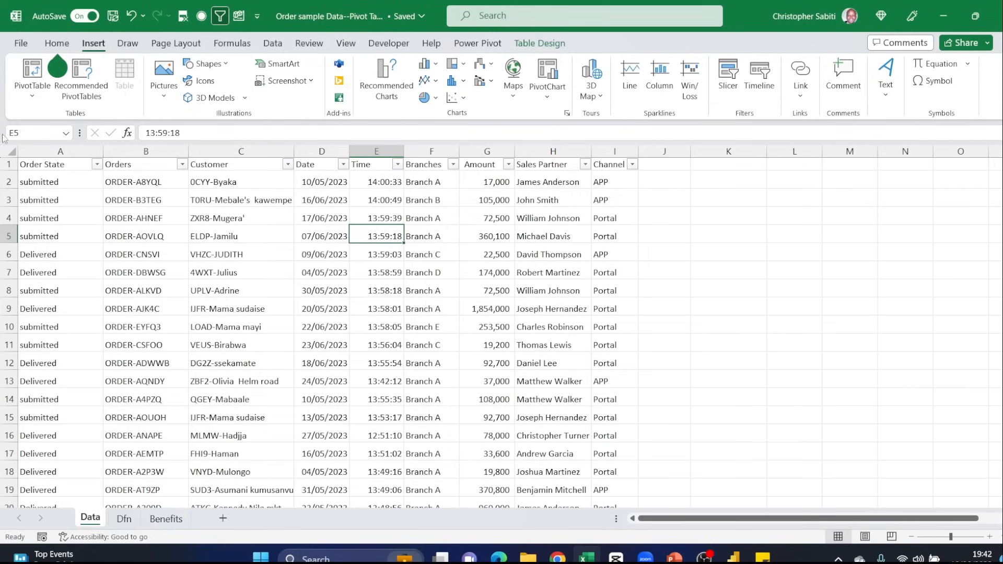
- Create a pivot table from Table1 on a new worksheet, with the data added to the Data Model
left_click(26, 71)
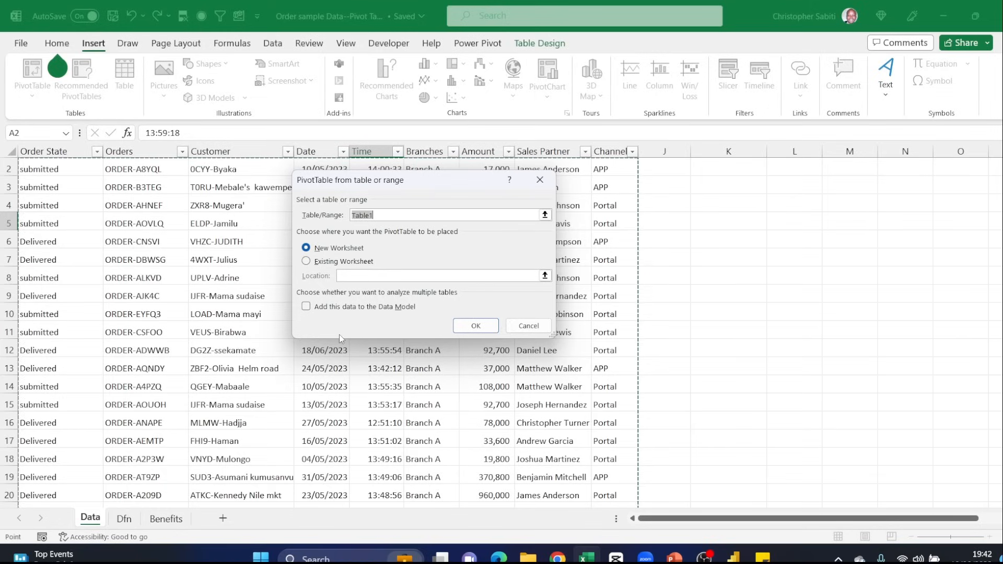
left_click(308, 308)
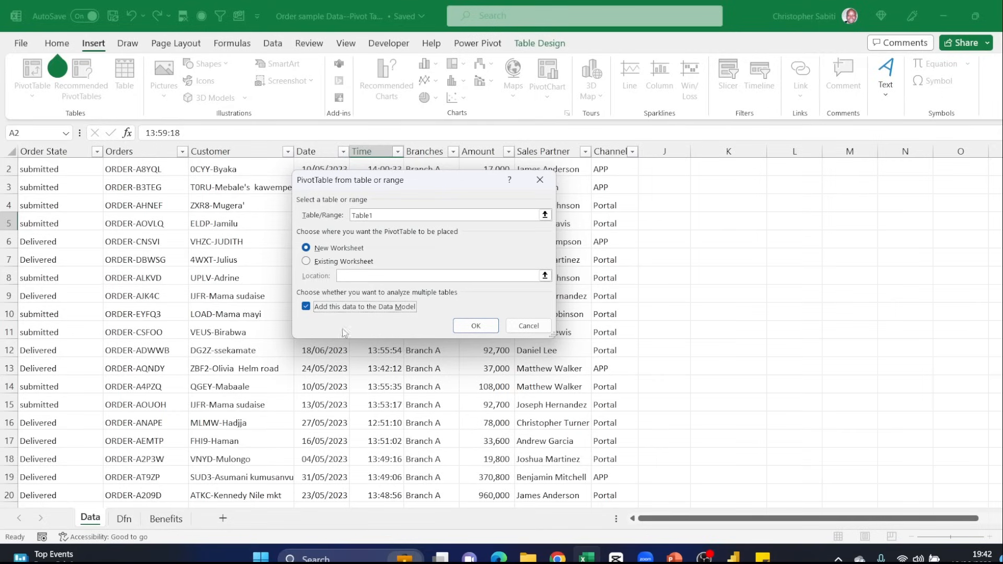
left_click(468, 330)
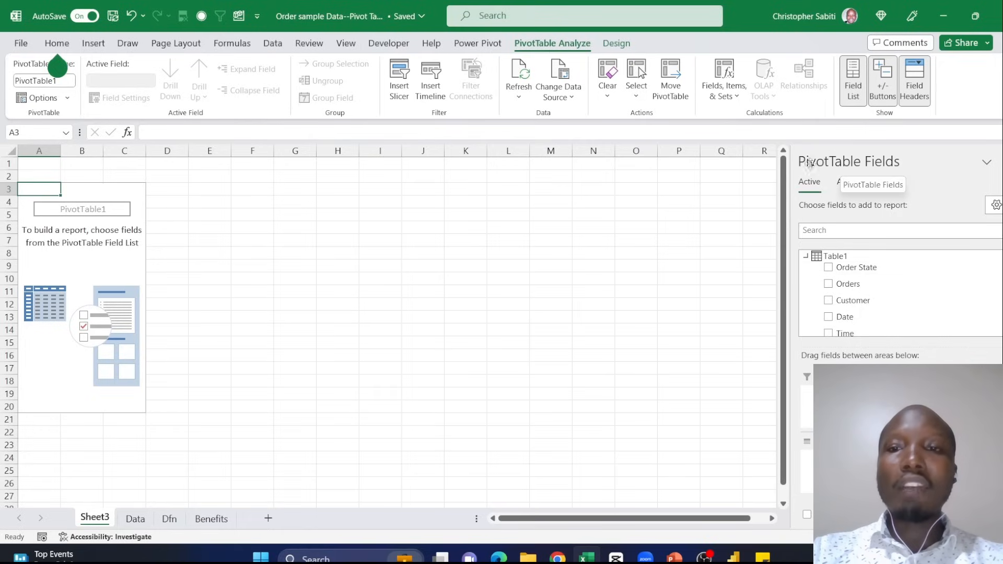
scroll(857, 282, "down", 3)
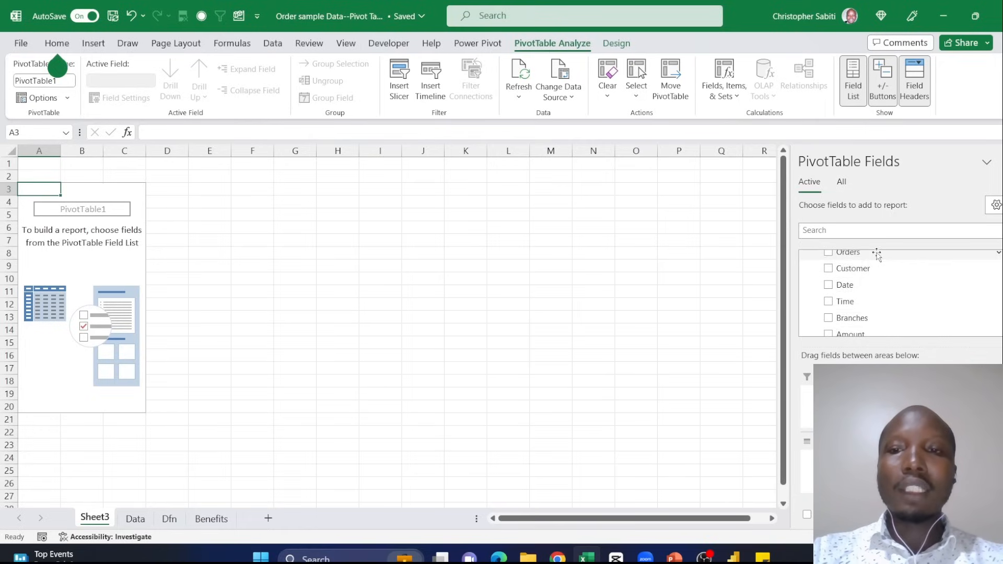
scroll(854, 293, "up", 3)
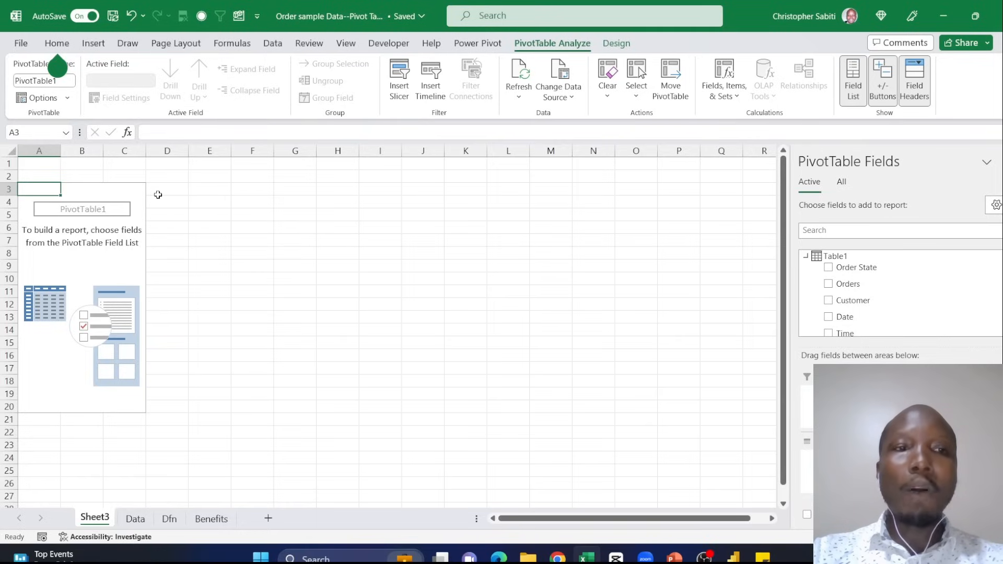
- Rename the new pivot table worksheet as Pivot
double_click(95, 519)
type("Pivot")
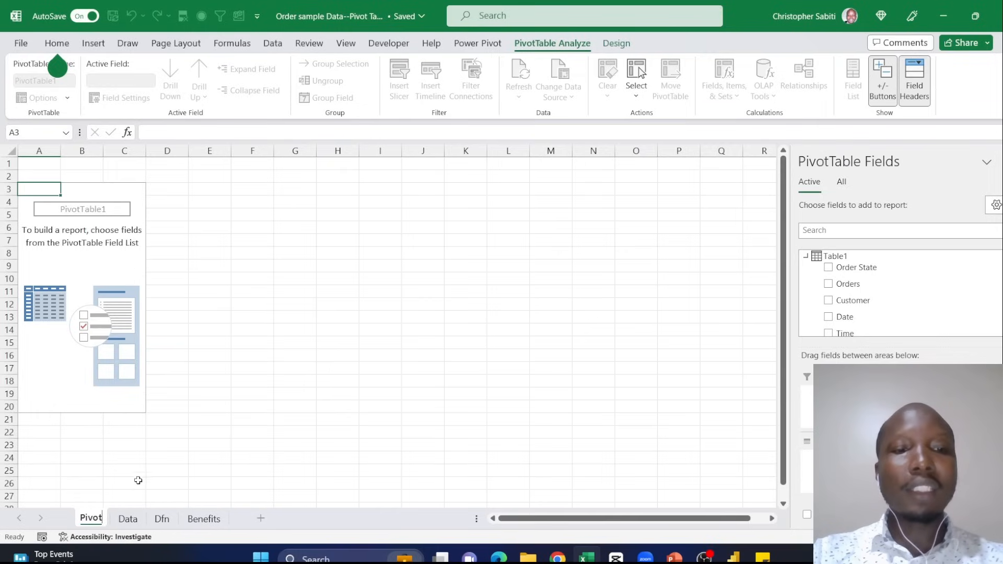
left_click(167, 420)
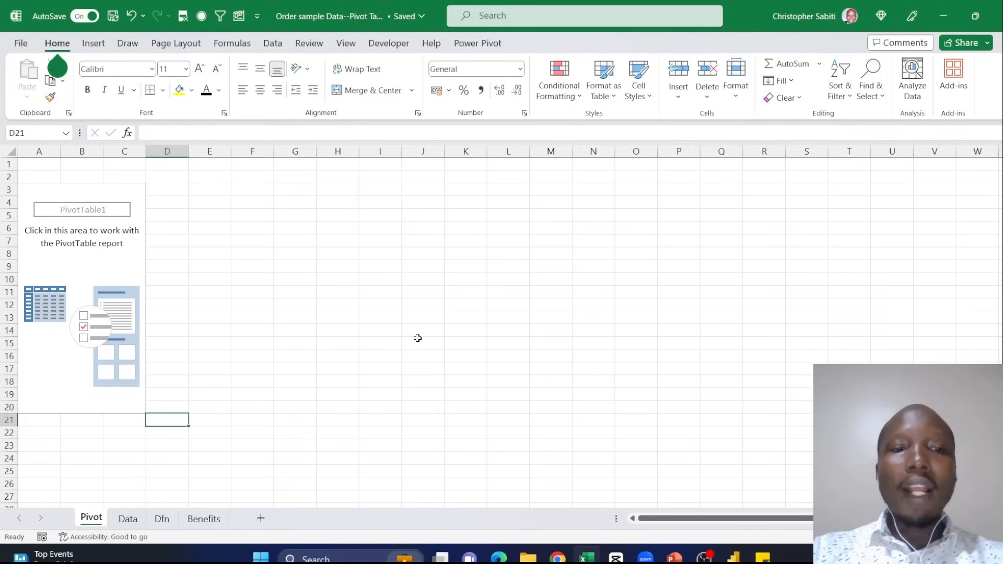
left_click(466, 317)
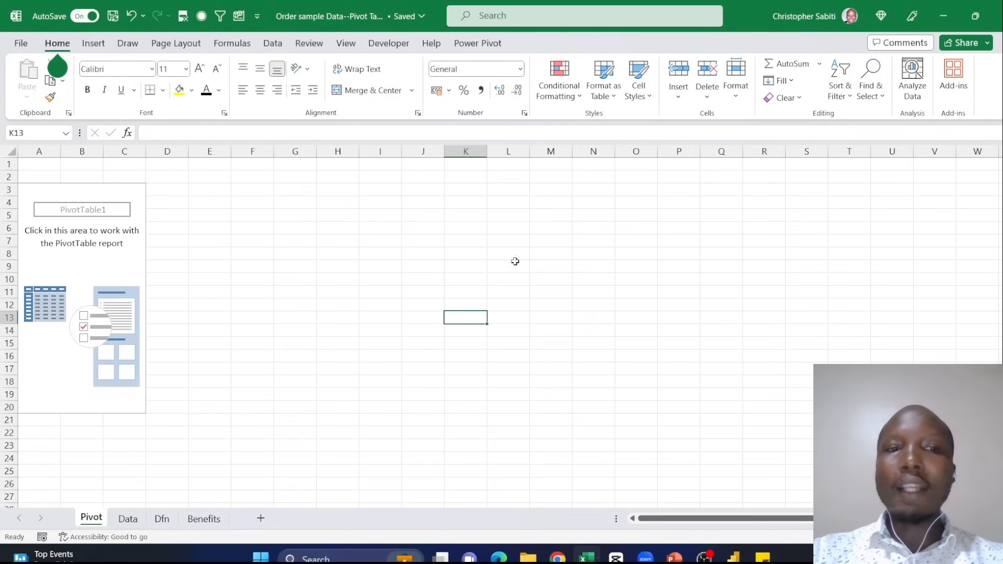
- Add Branches to the pivot table as rows and Amount as summed values
left_click(73, 250)
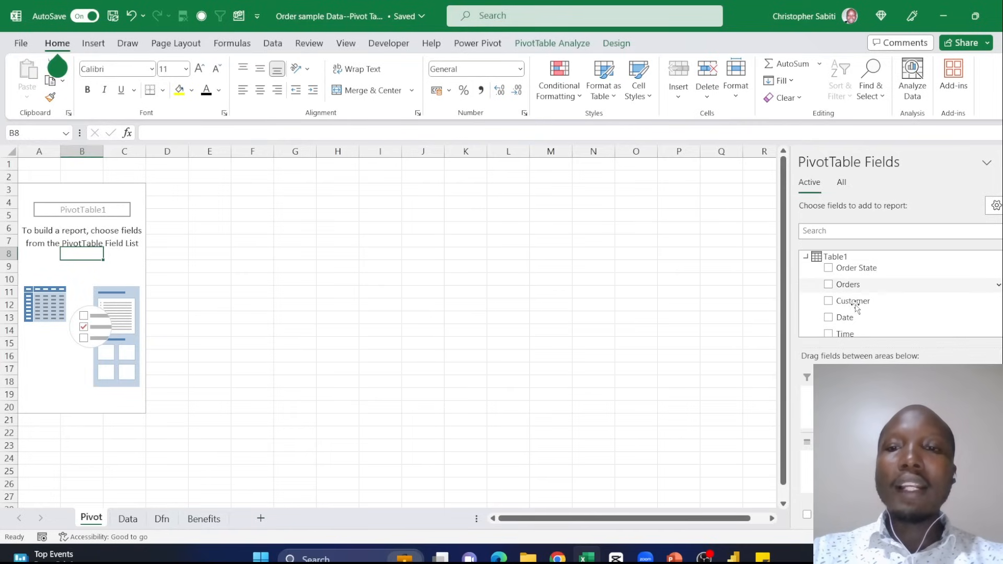
scroll(828, 320, "down", 2)
scroll(828, 320, "up", 3)
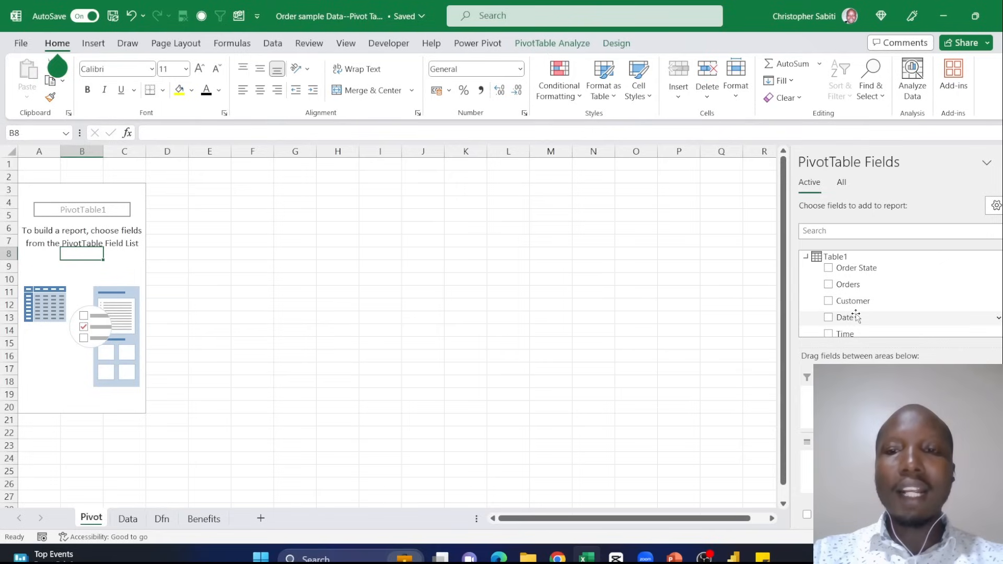
scroll(862, 303, "down", 2)
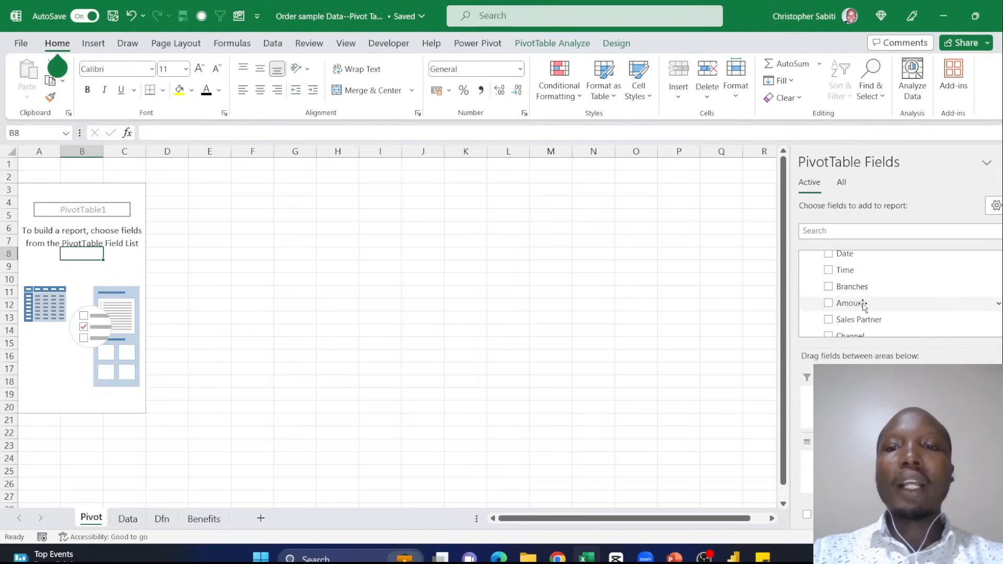
scroll(861, 303, "down", 1)
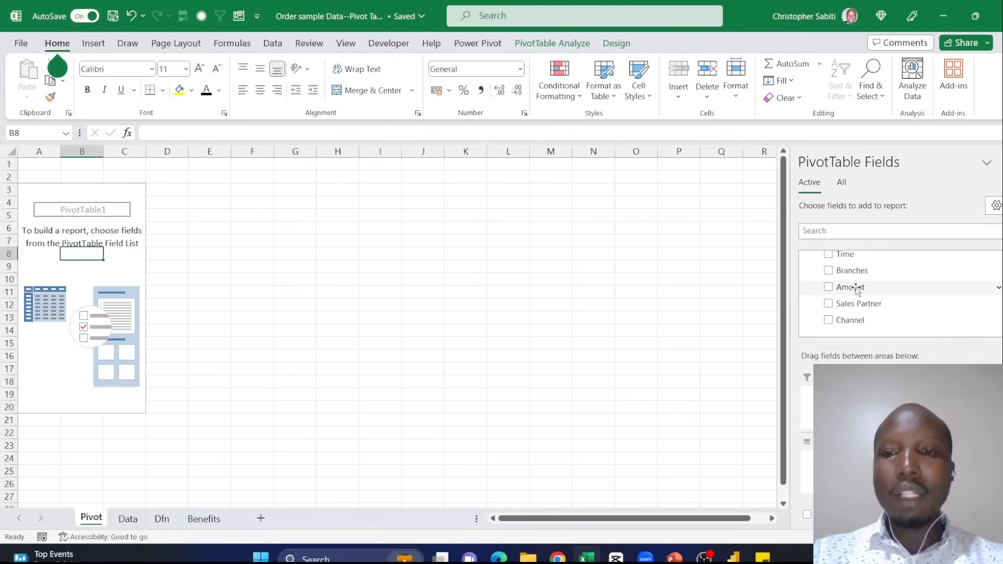
left_click_drag(848, 272, 857, 460)
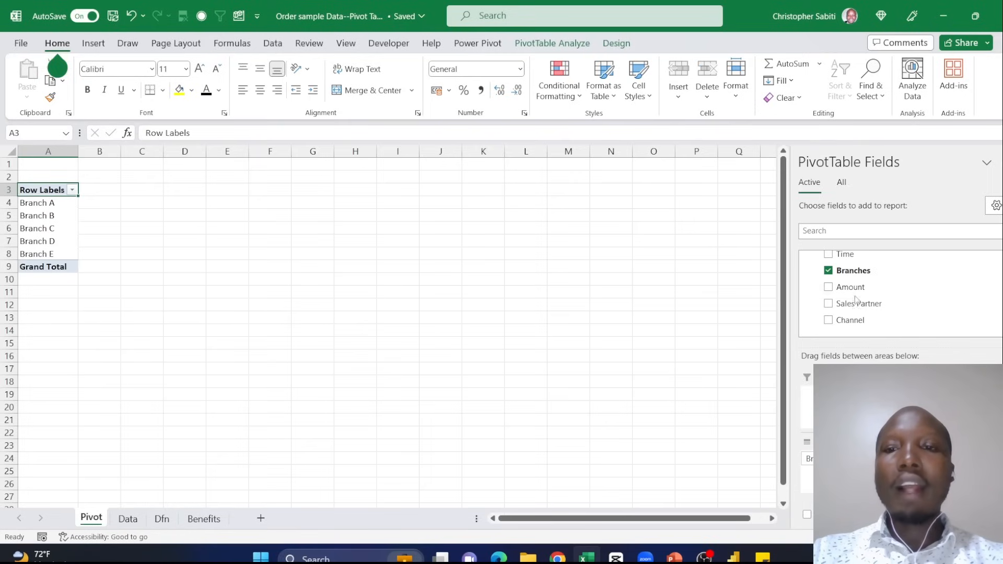
left_click_drag(853, 287, 910, 325)
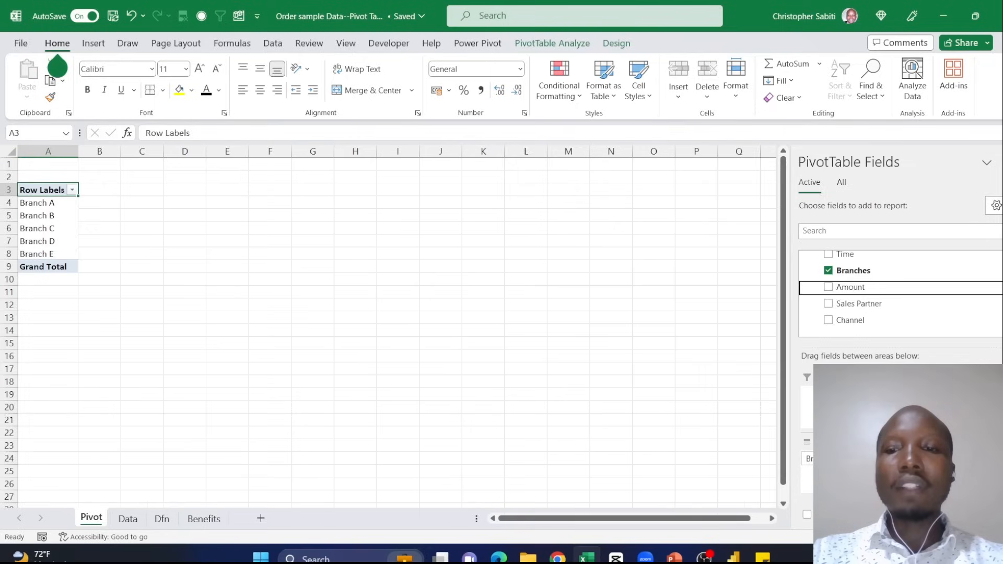
left_click_drag(940, 444, 951, 463)
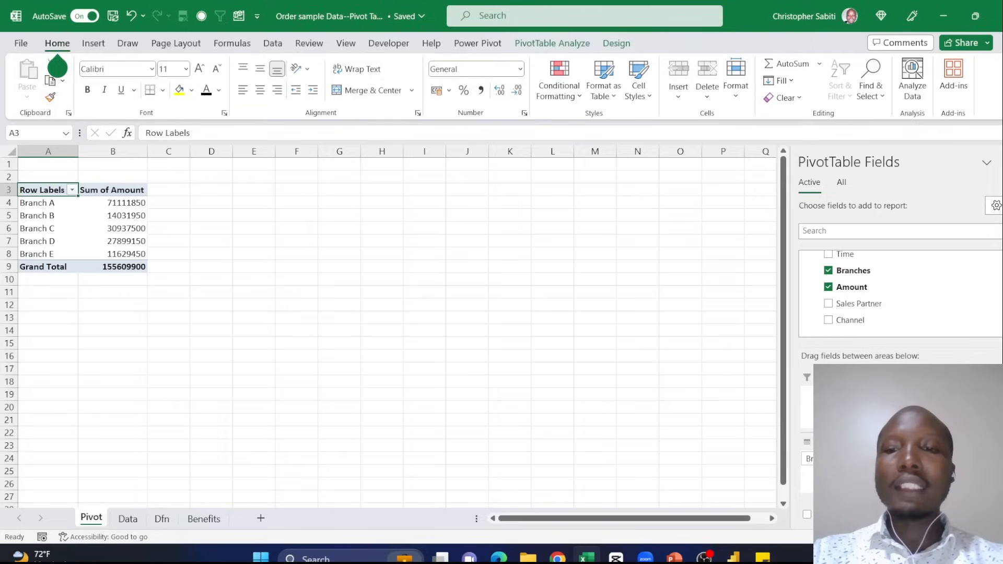
- Change the Amount value field to be summarised by Max instead of a sum
left_click(951, 459)
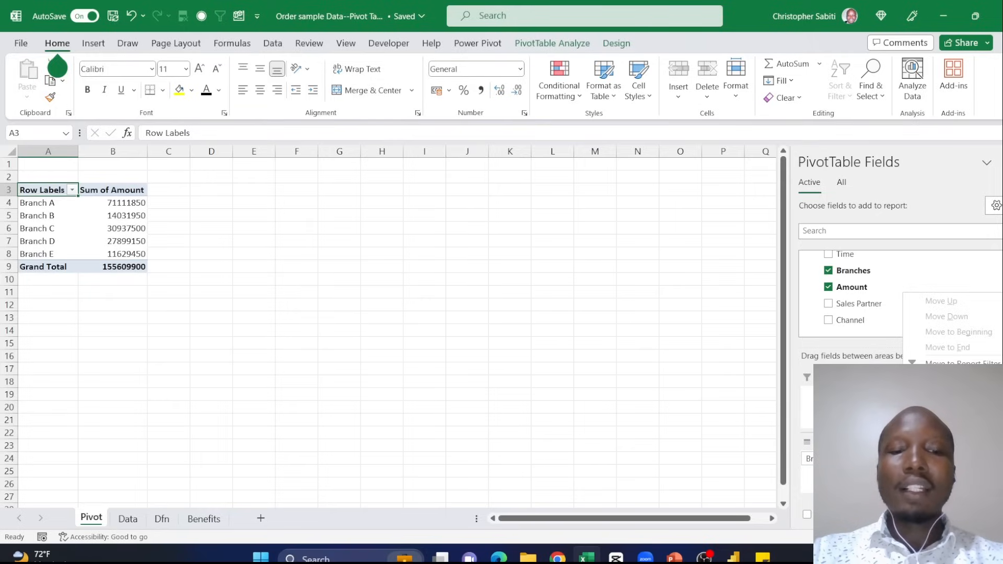
left_click(960, 444)
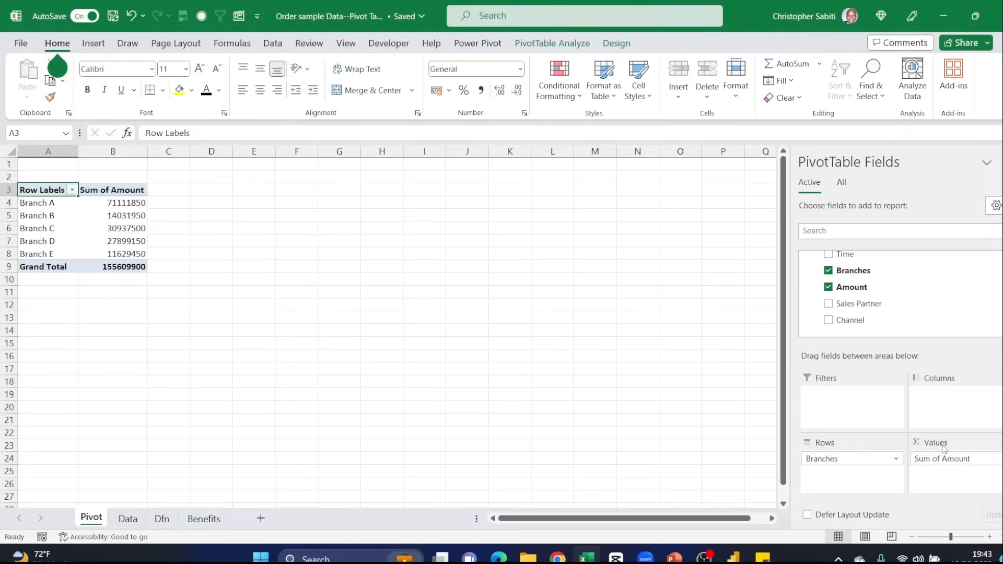
left_click(937, 459)
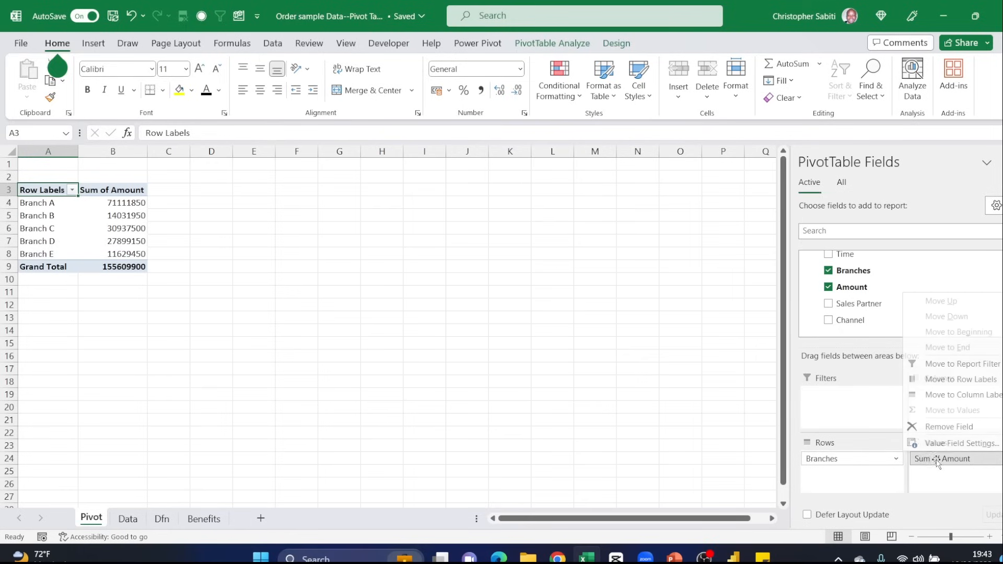
left_click(940, 443)
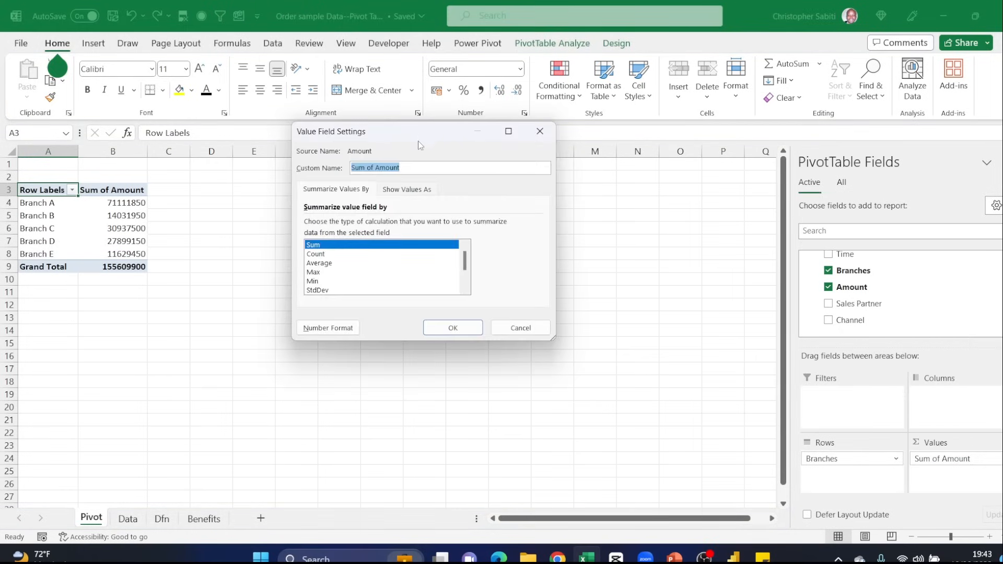
left_click_drag(418, 142, 431, 219)
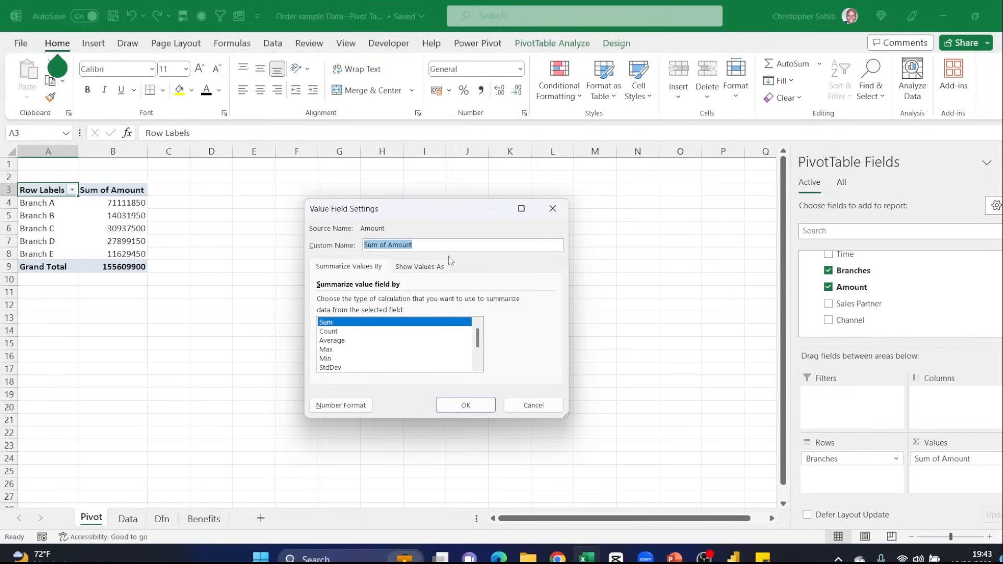
left_click(334, 334)
left_click(342, 342)
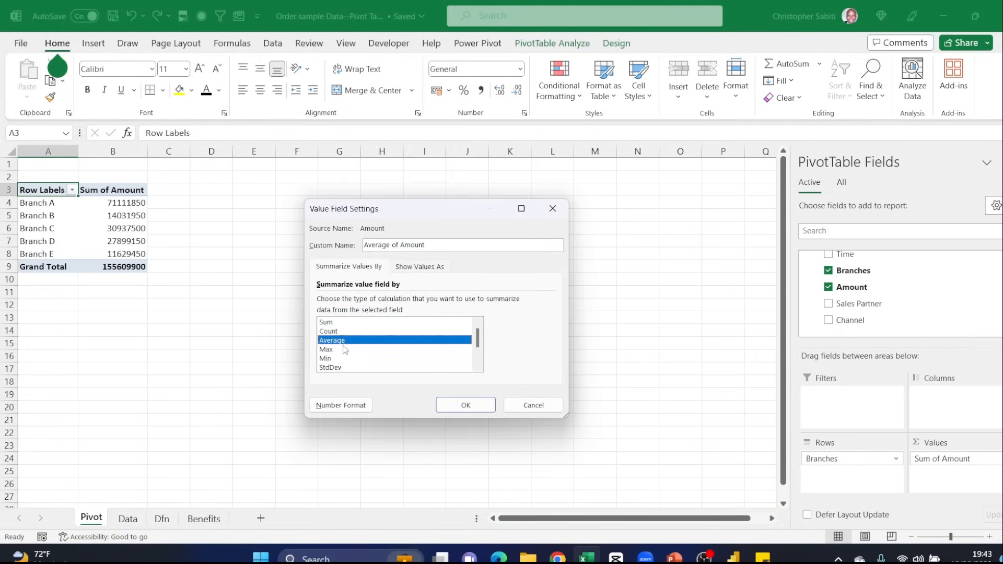
left_click(326, 349)
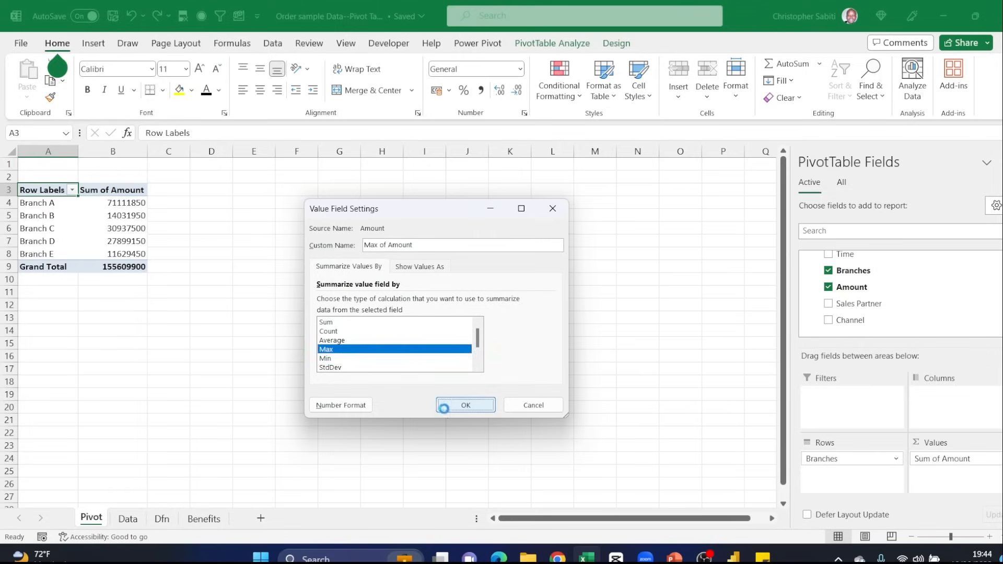
left_click(464, 405)
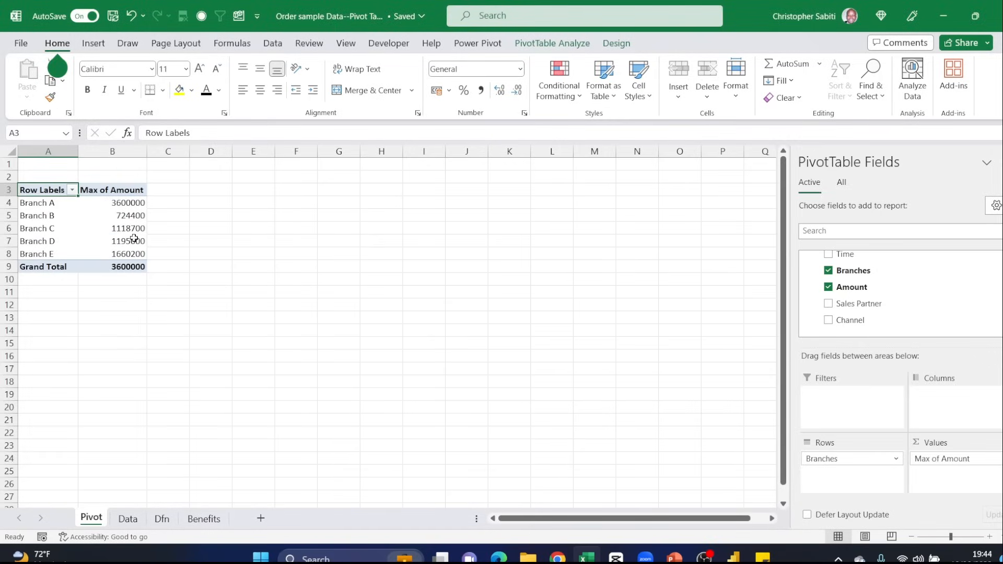
- Set the Amount value field's summary calculation back to Sum
left_click(947, 458)
left_click(949, 442)
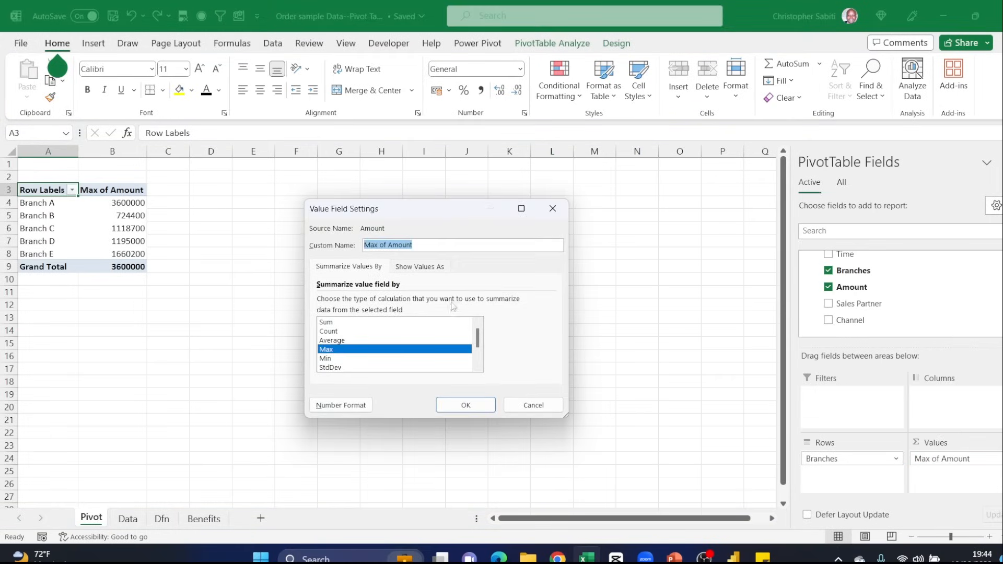
left_click(340, 322)
left_click(465, 406)
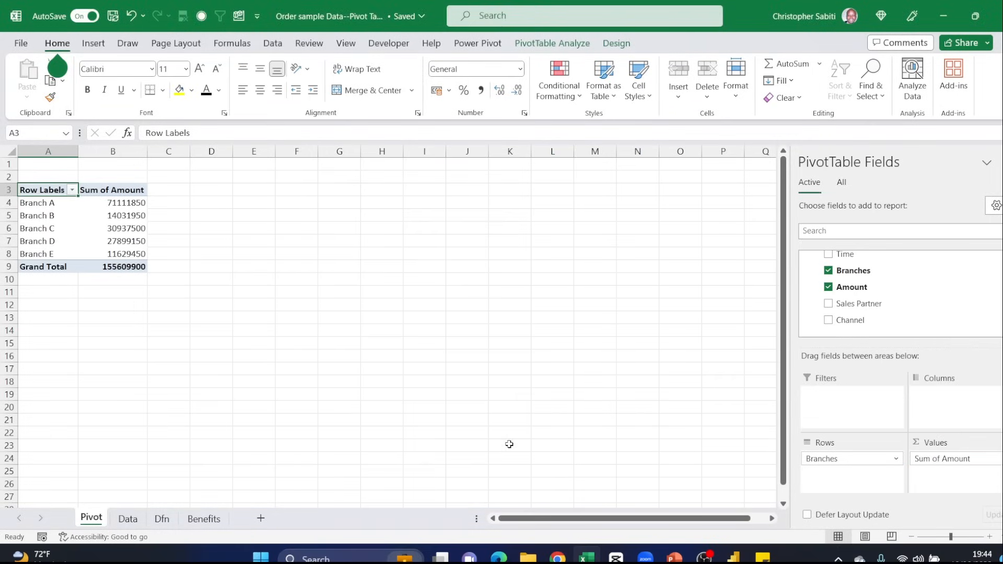
left_click(99, 203)
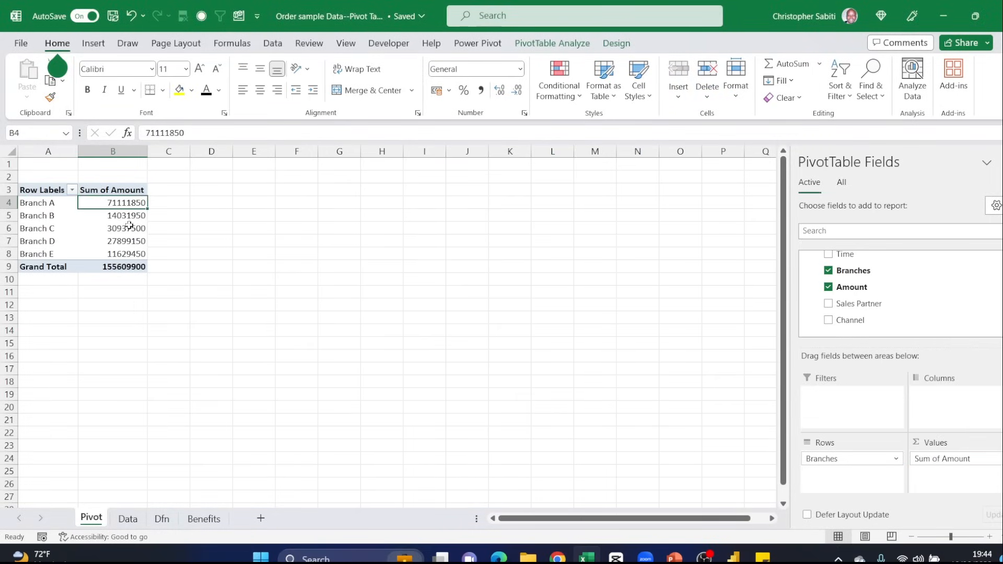
mouse_move(110, 228)
mouse_move(114, 224)
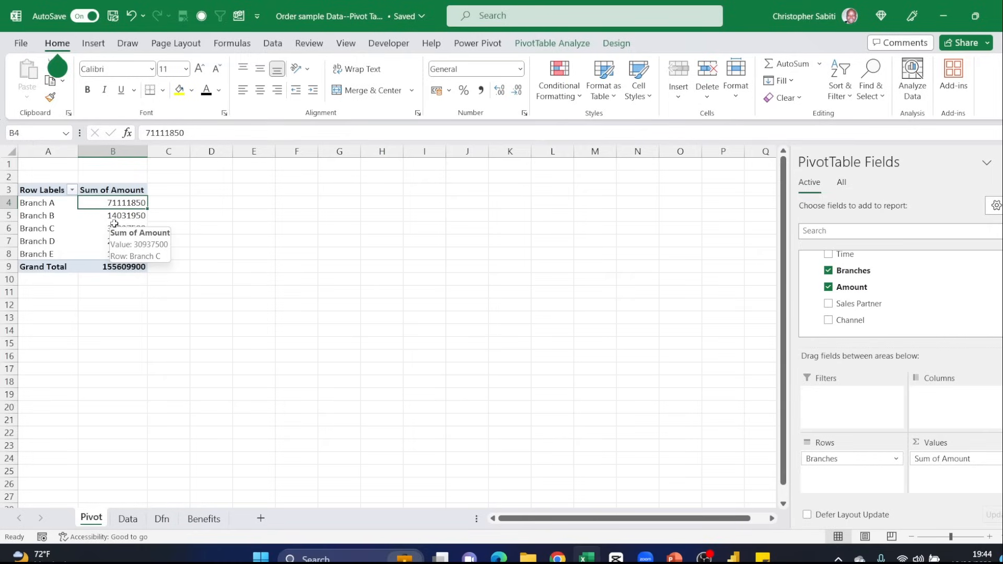
left_click(91, 243)
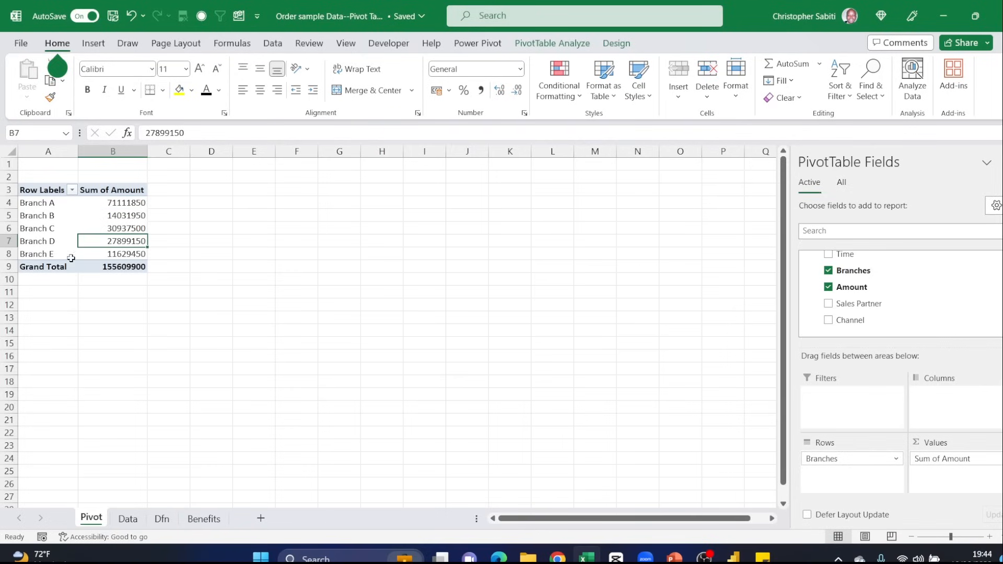
- Change the pivot table's report layout to Tabular Form
left_click(35, 191)
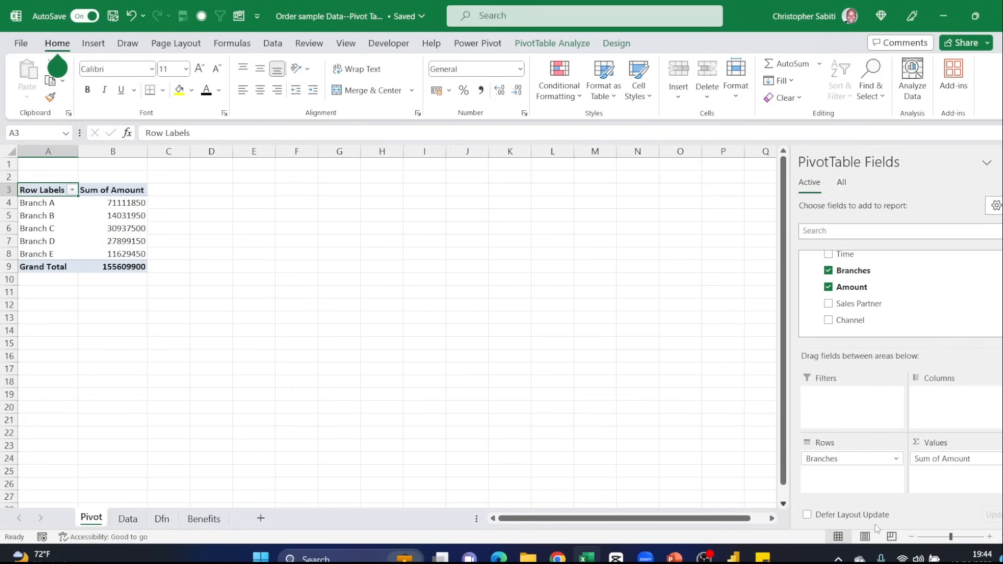
left_click(990, 537)
left_click(989, 537)
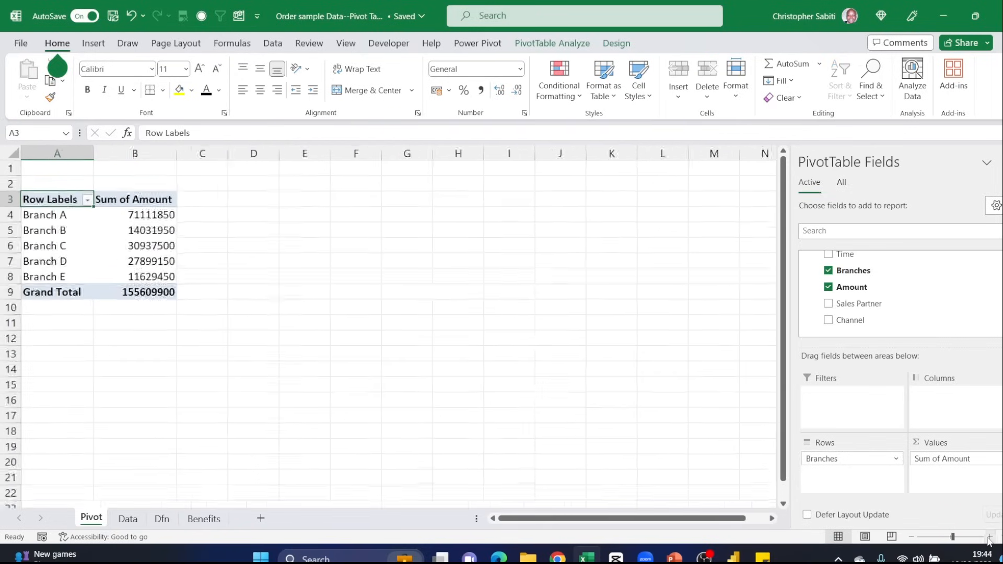
left_click(990, 537)
left_click(989, 538)
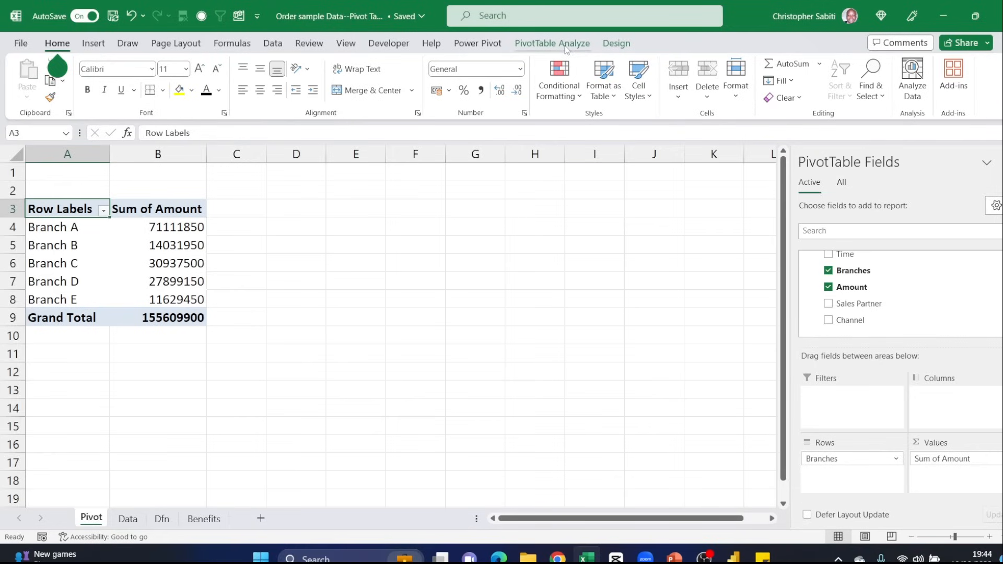
left_click(609, 47)
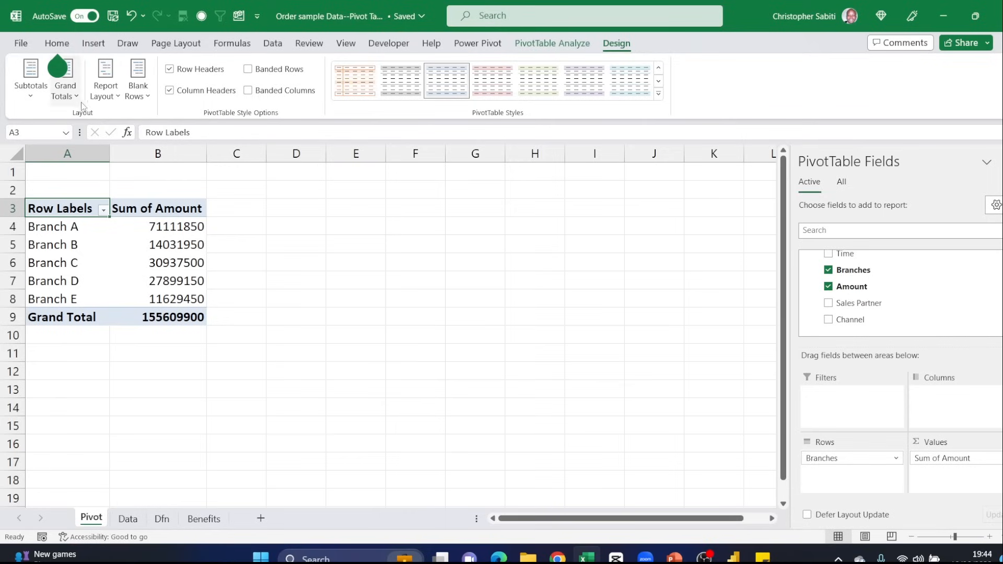
left_click(118, 97)
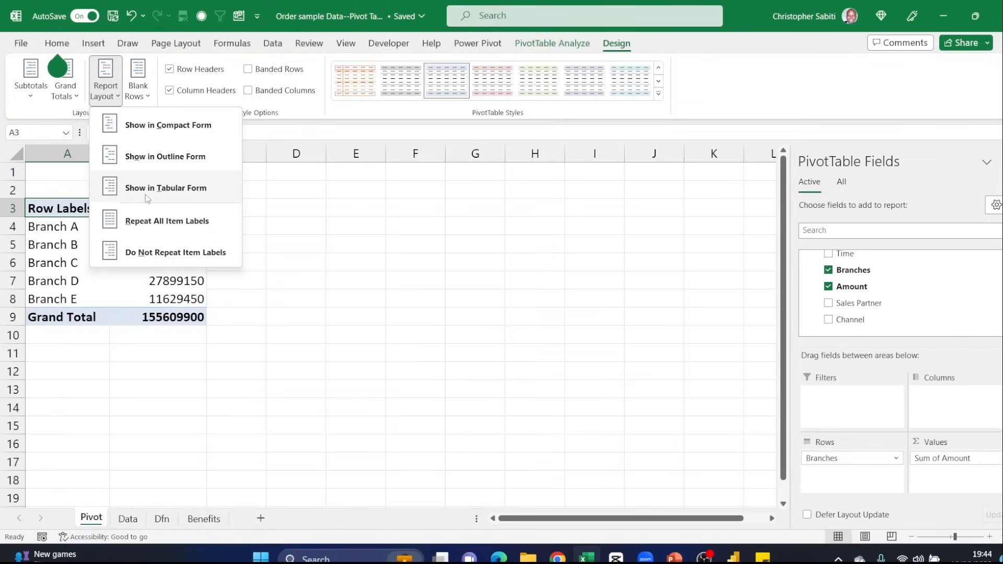
left_click(157, 189)
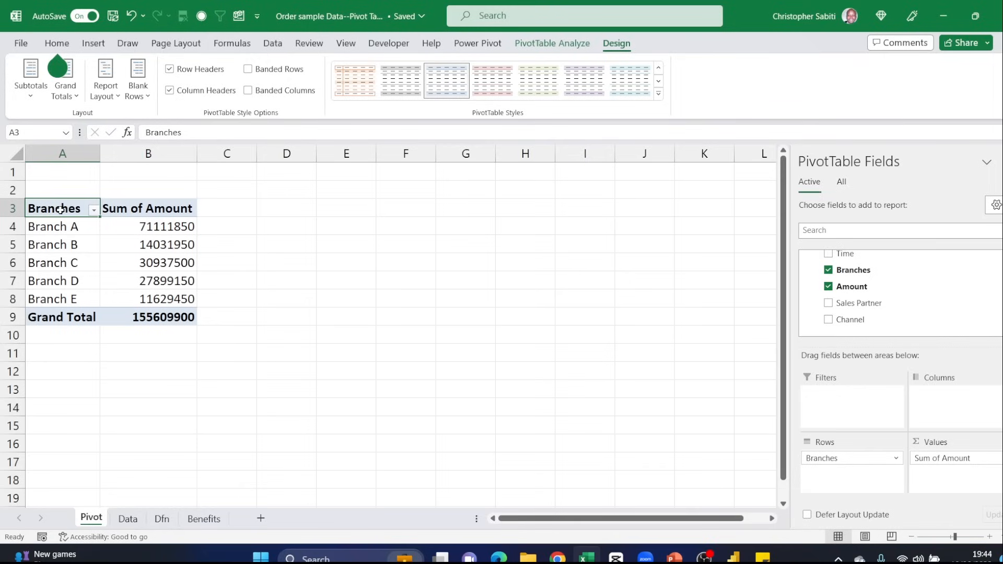
- Rename the Sum of Amount column header in the pivot table as Revenue
left_click(140, 213)
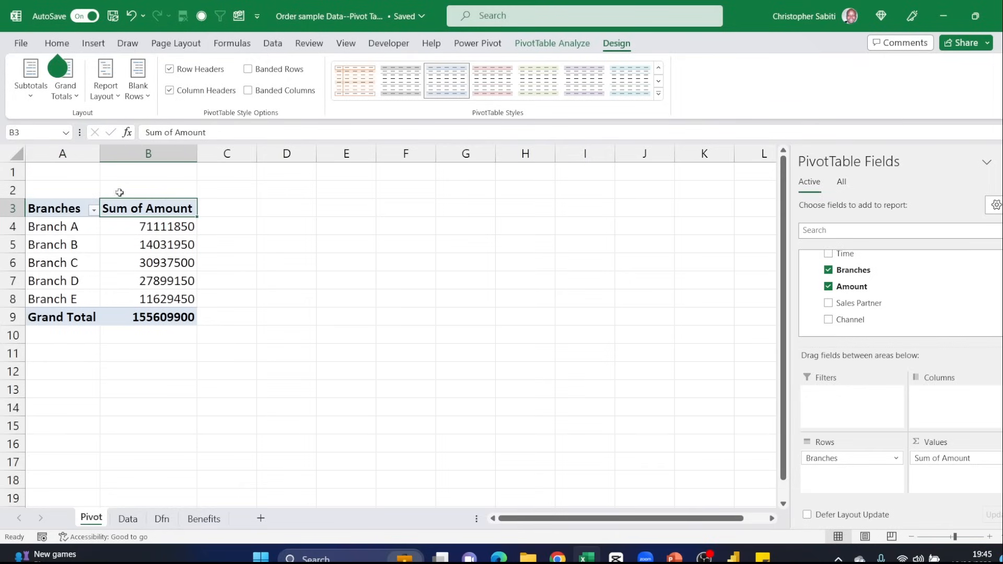
left_click(206, 132)
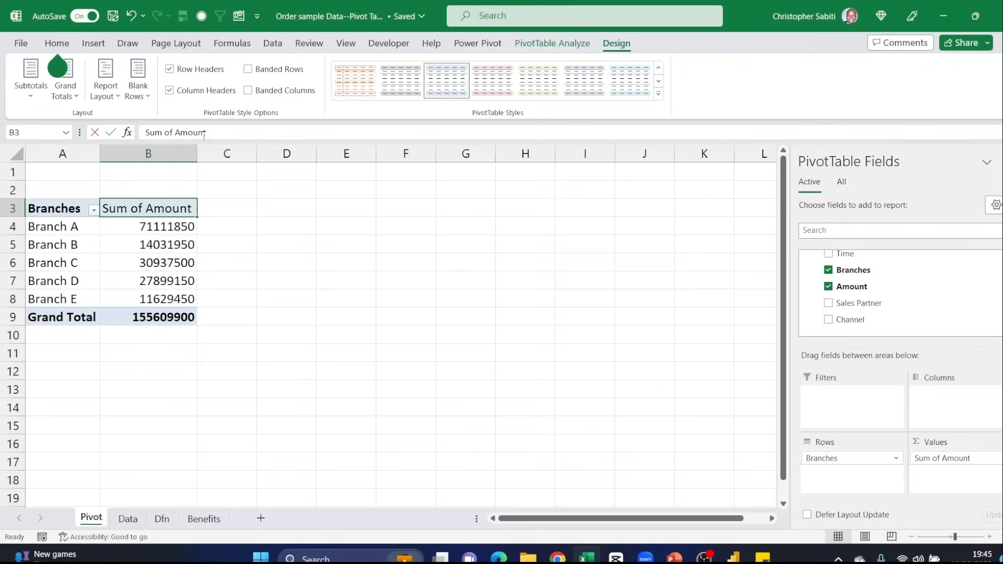
left_click_drag(206, 132, 139, 128)
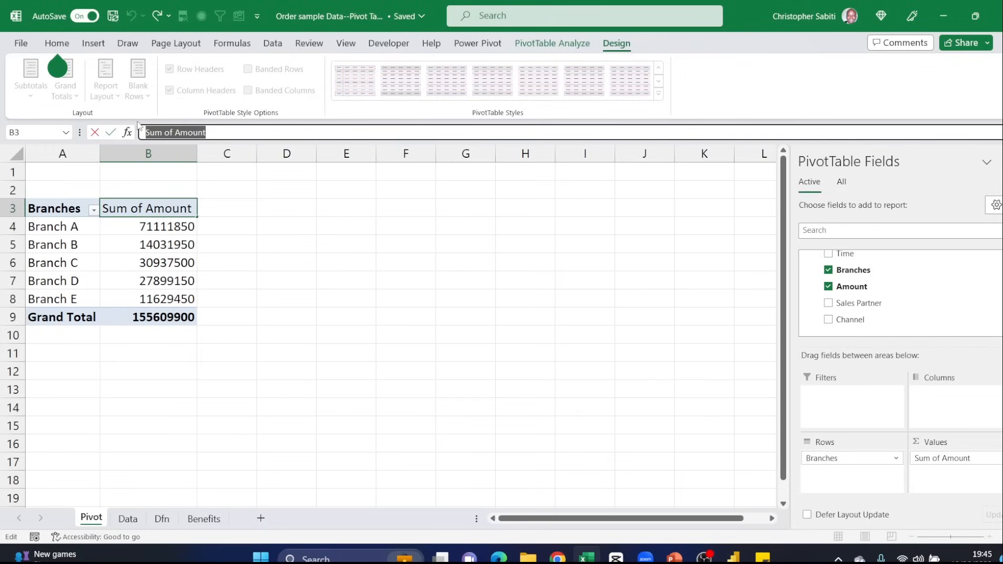
type("Revenue")
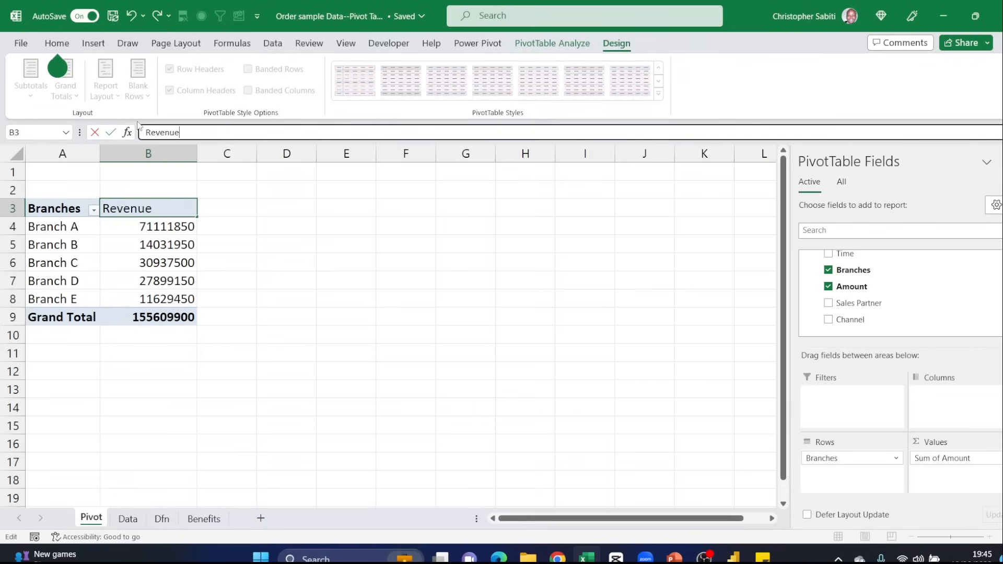
key("Return")
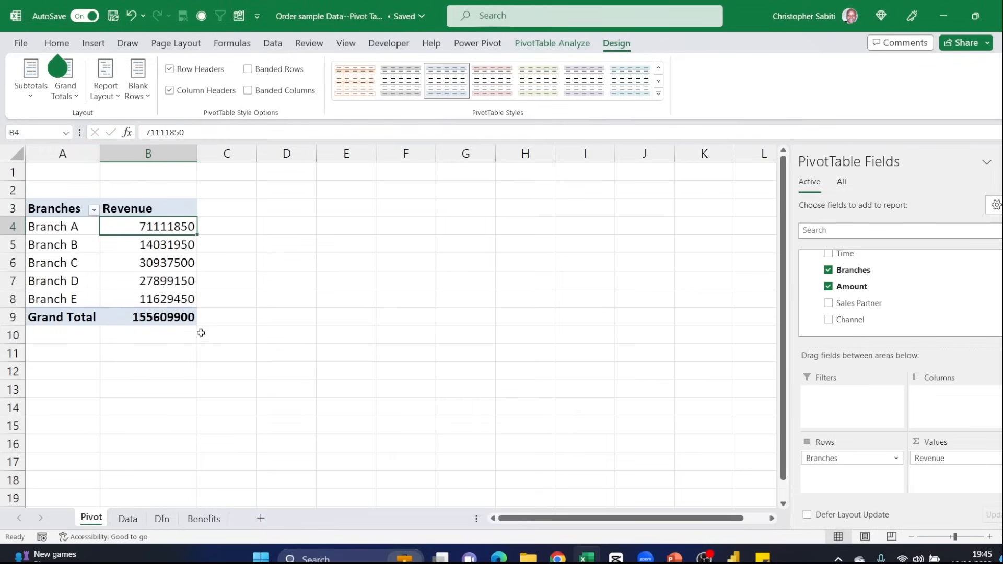
- Format the Revenue values with the Number category and the 1000 separator
left_click_drag(173, 229, 176, 315)
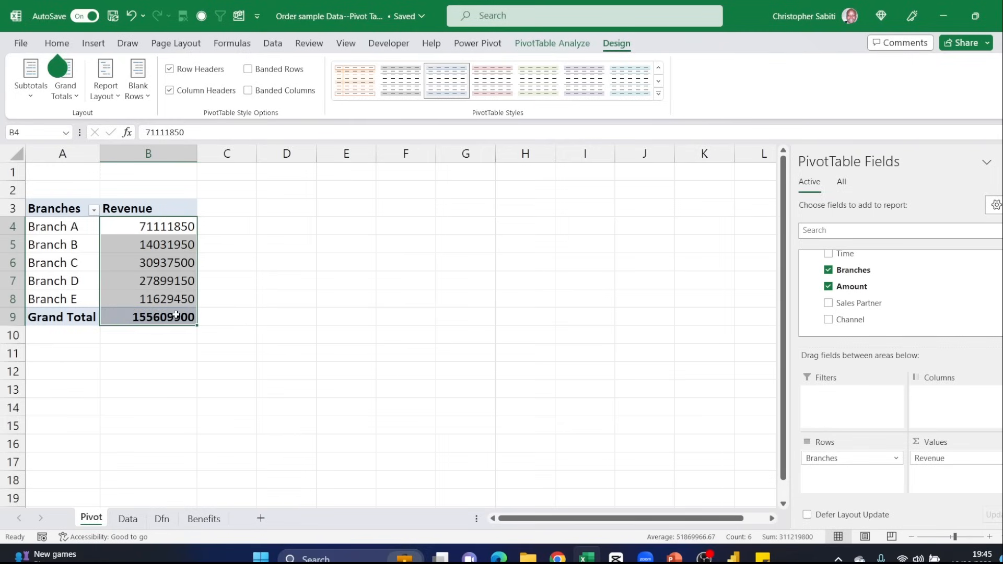
left_click(171, 245)
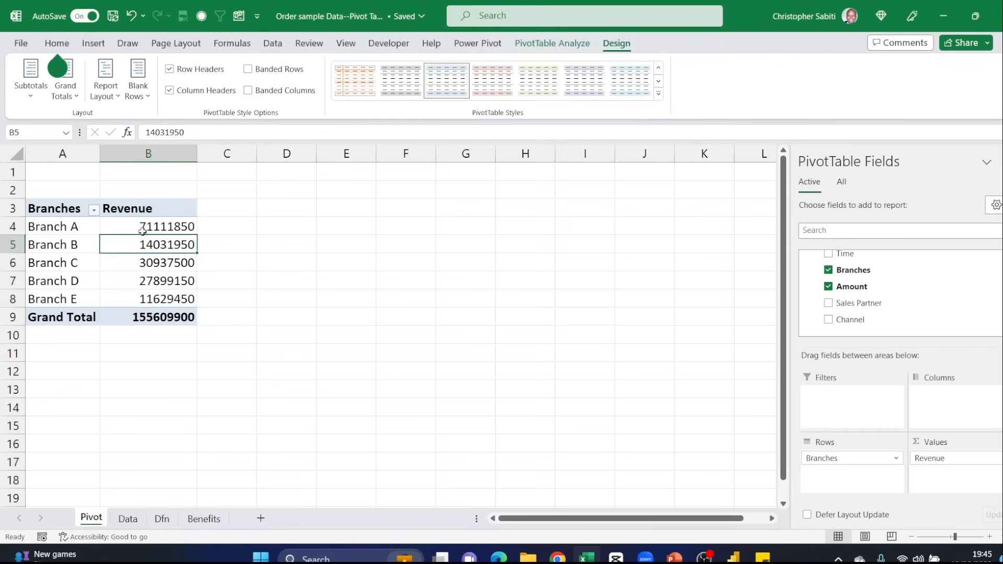
right_click(151, 231)
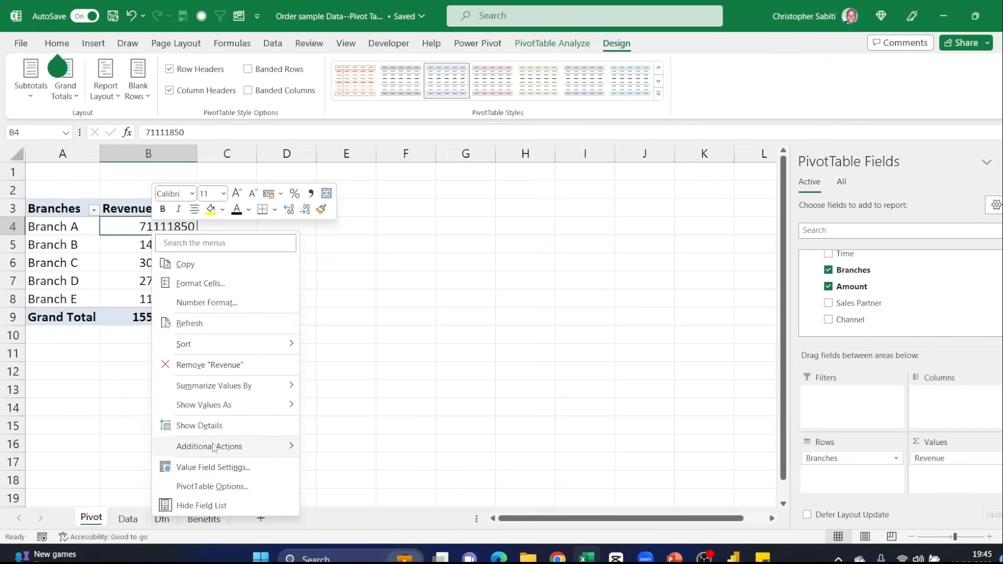
left_click(194, 305)
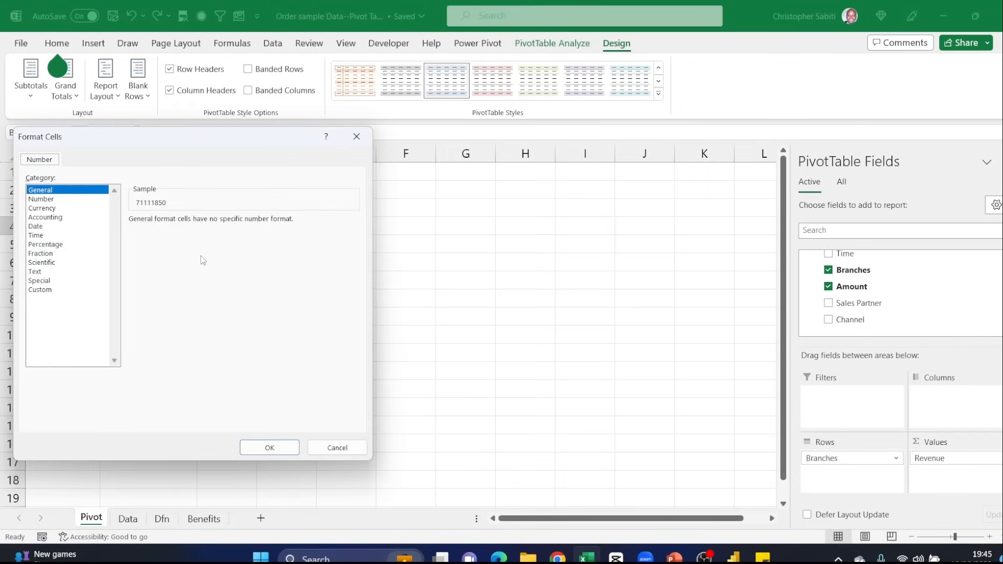
left_click_drag(168, 143, 426, 189)
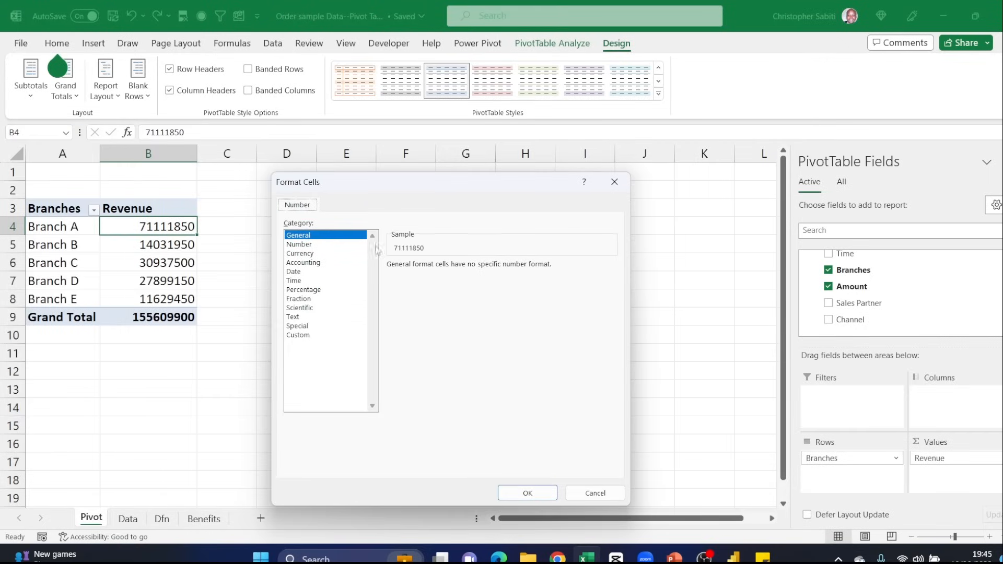
left_click(301, 245)
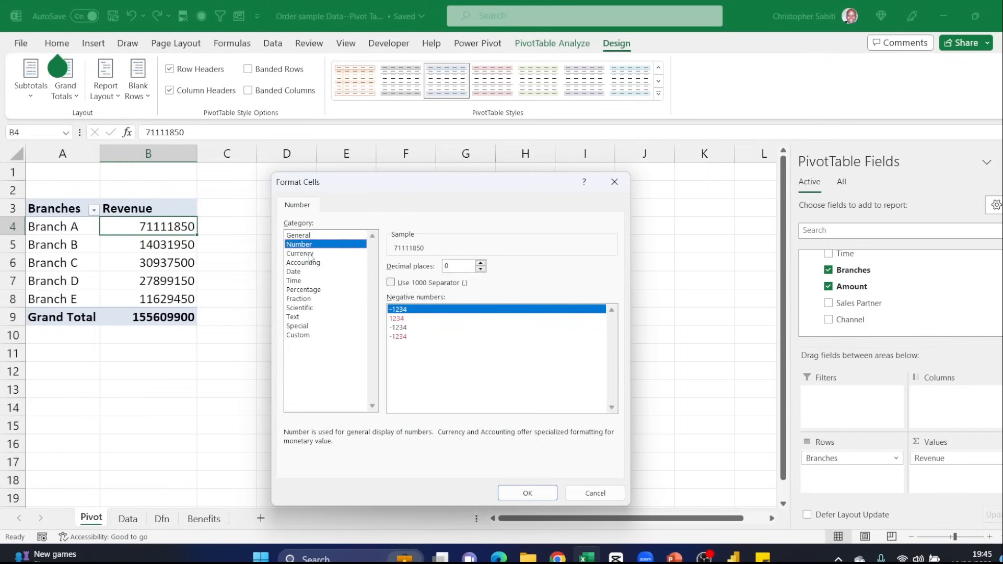
left_click(395, 284)
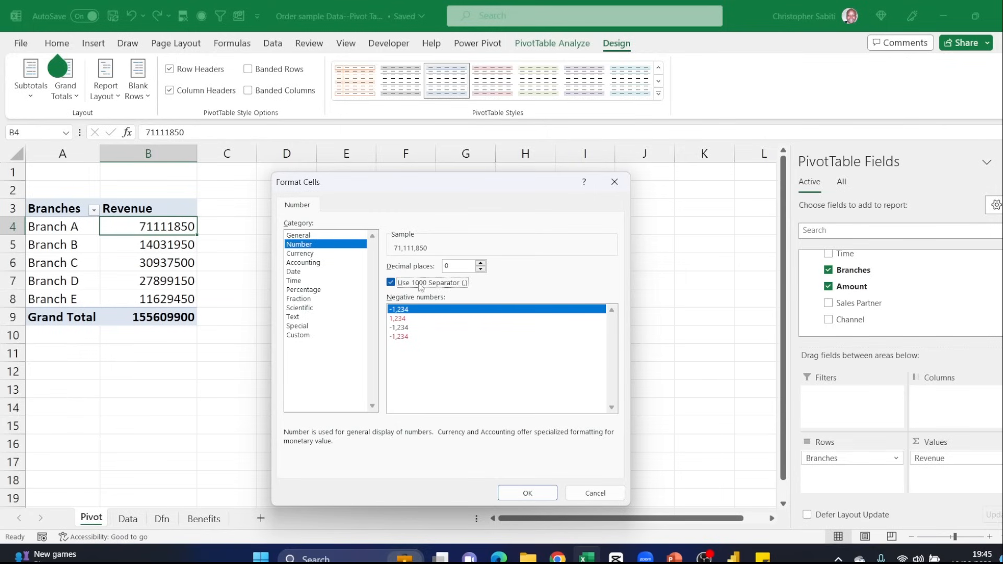
left_click(528, 492)
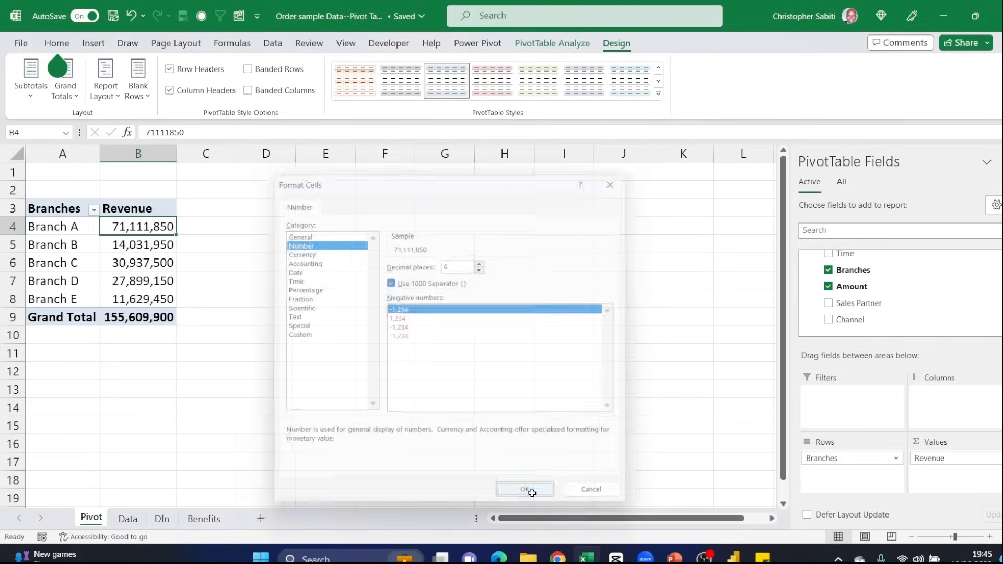
- Widen column B slightly and select the pivot table's Grand Total row
left_click(121, 259)
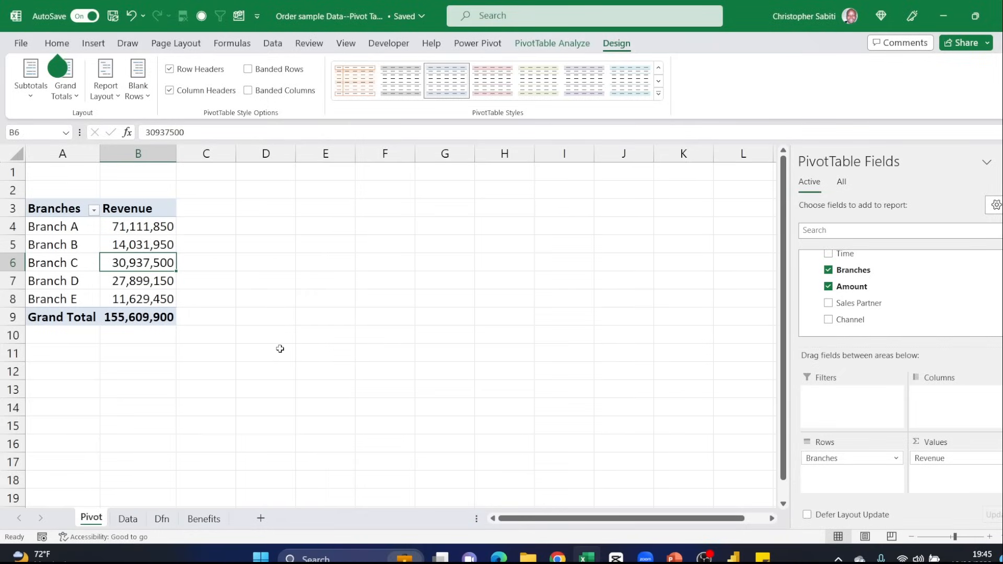
left_click_drag(176, 154, 193, 157)
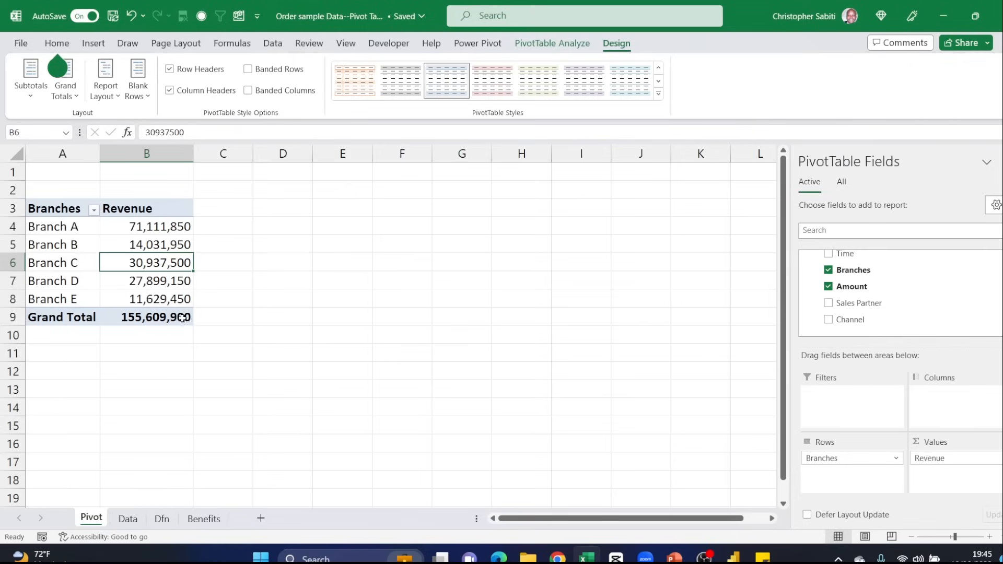
left_click(133, 231)
left_click_drag(57, 316, 140, 320)
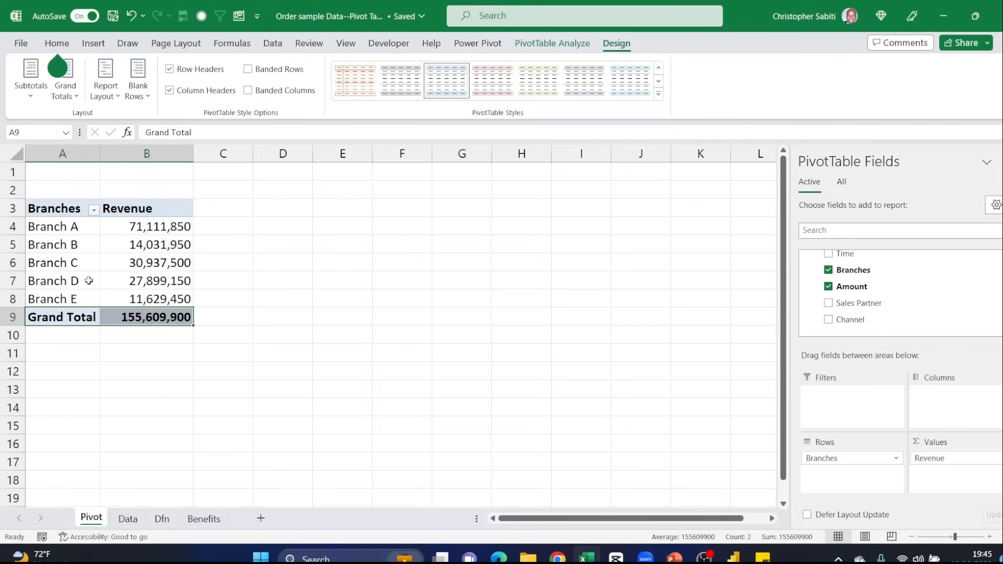
- Turn the pivot table's grand totals off for rows and columns, and switch them back on for rows and columns
left_click(76, 98)
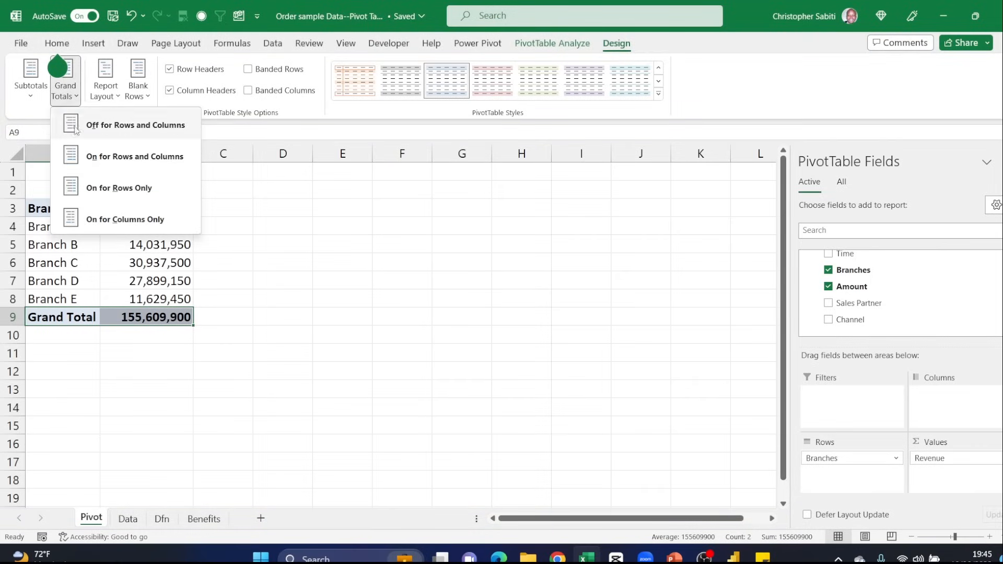
left_click(115, 133)
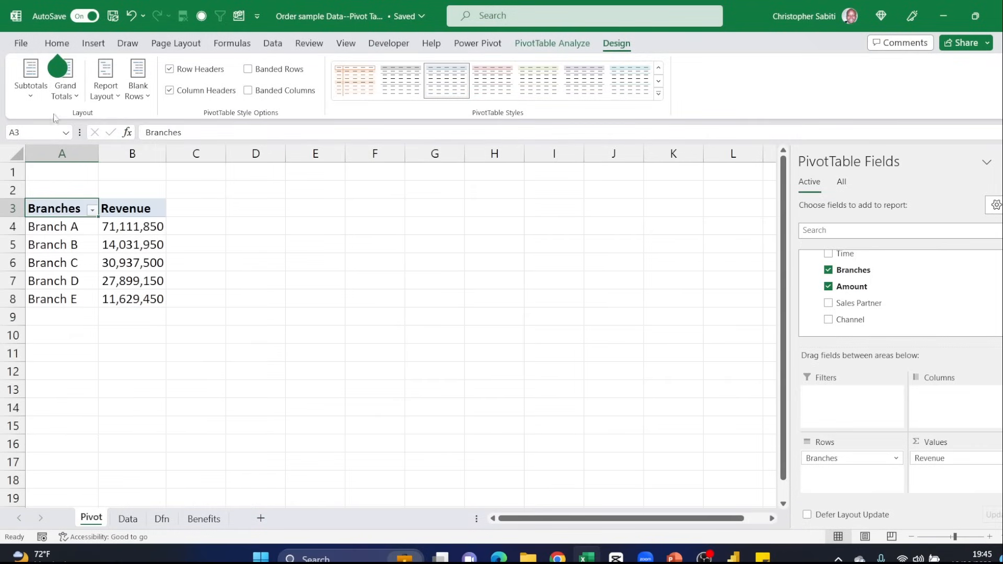
left_click(73, 97)
left_click(94, 131)
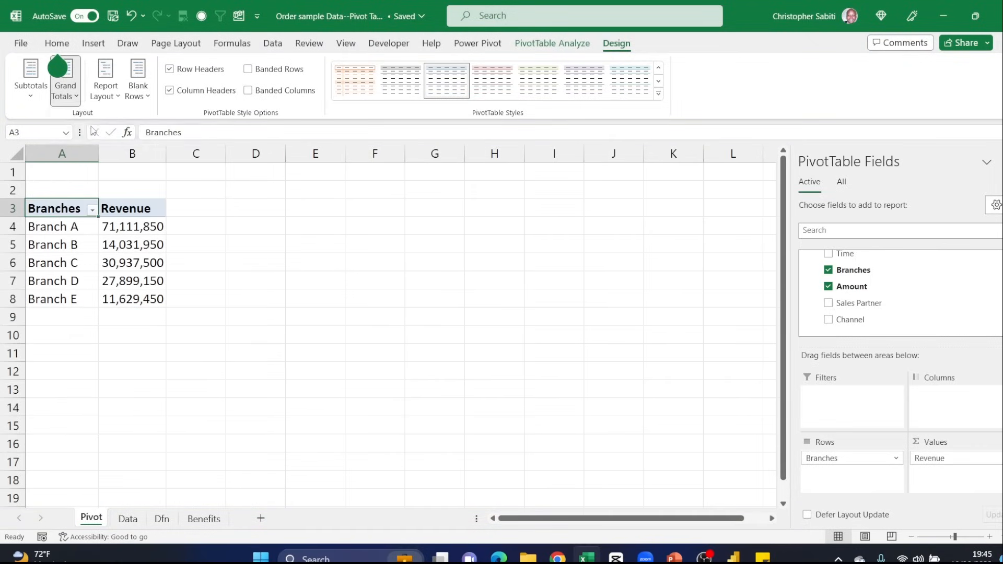
left_click(65, 91)
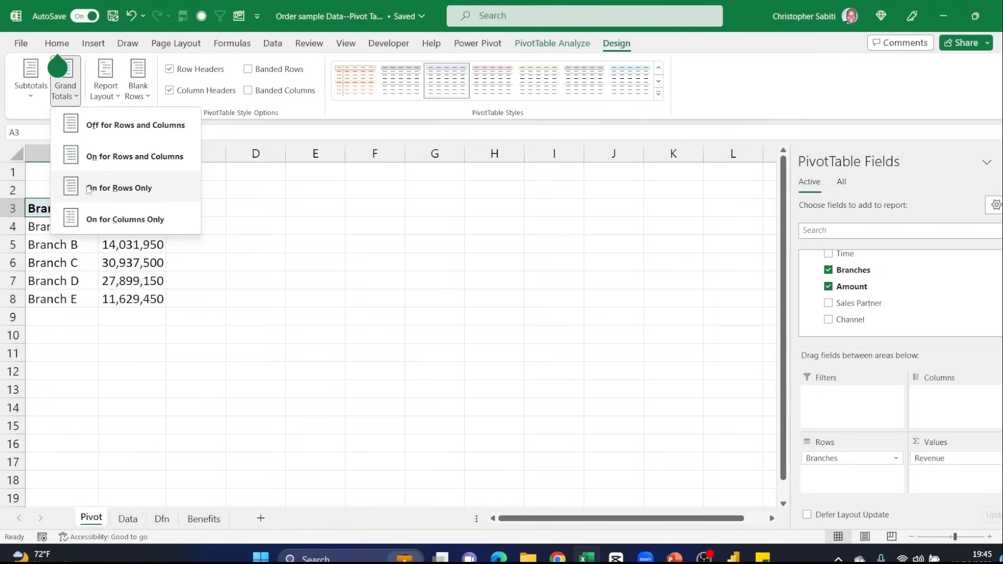
left_click(120, 157)
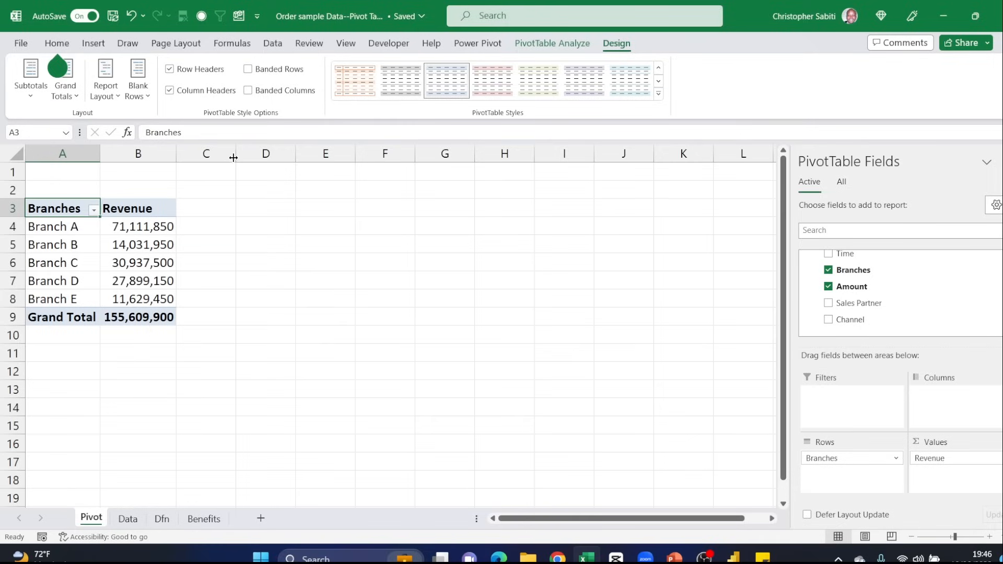
- Create a second pivot table from Table1 on the Data sheet, placed at Pivot!$D$3 and with the data added to the Data Model
left_click(127, 519)
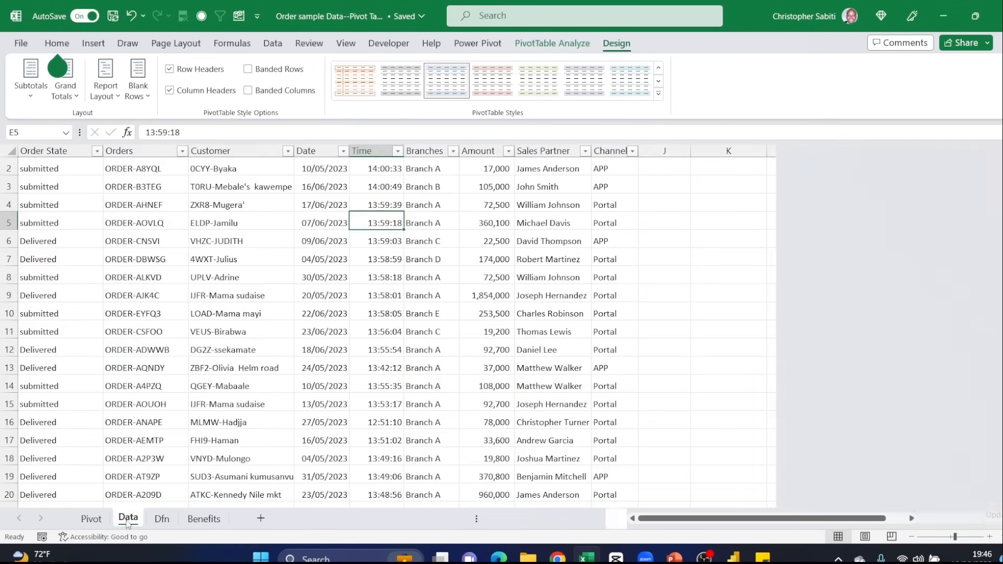
left_click(223, 205)
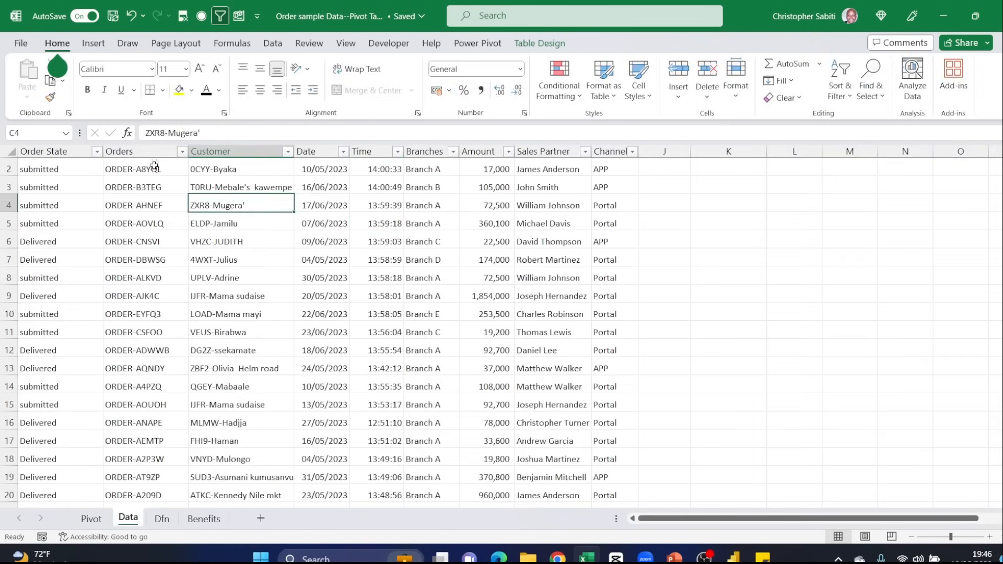
left_click(94, 43)
left_click(32, 73)
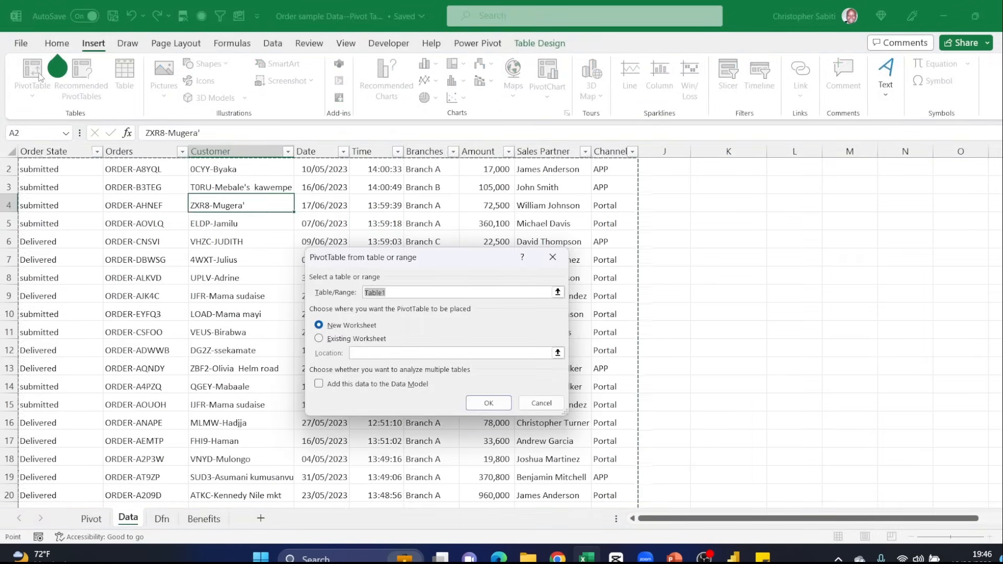
left_click(332, 341)
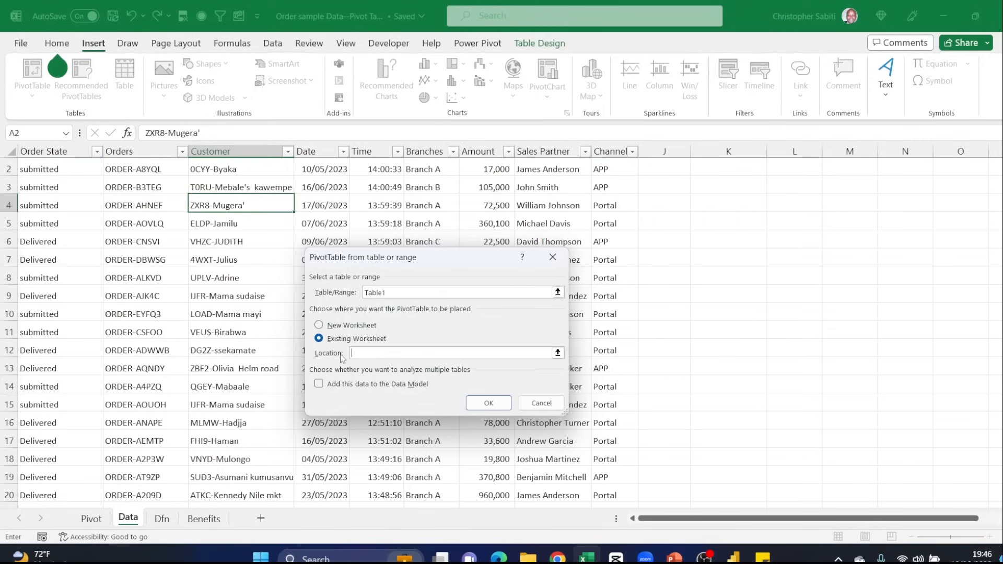
left_click(320, 385)
left_click(362, 354)
left_click(92, 518)
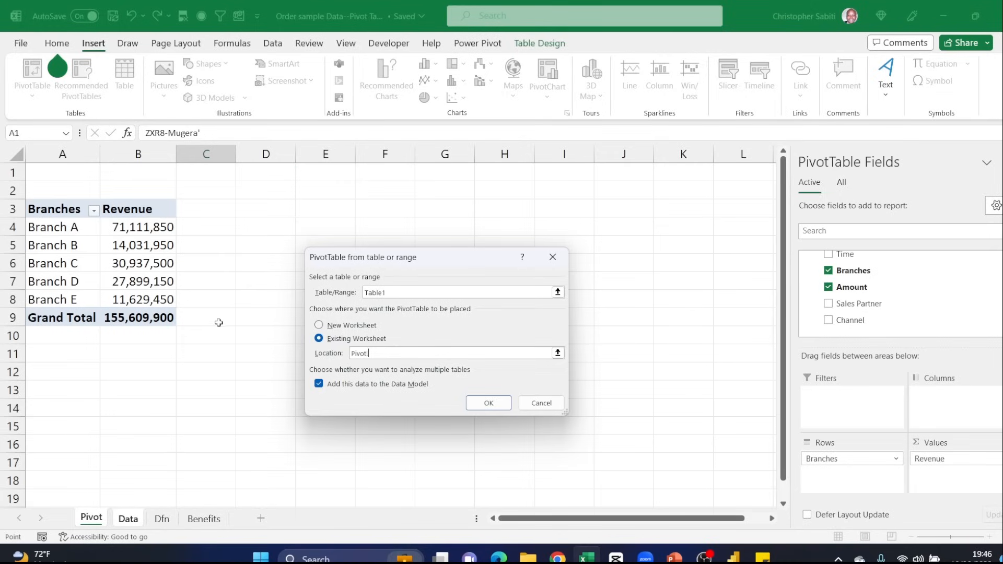
left_click(278, 213)
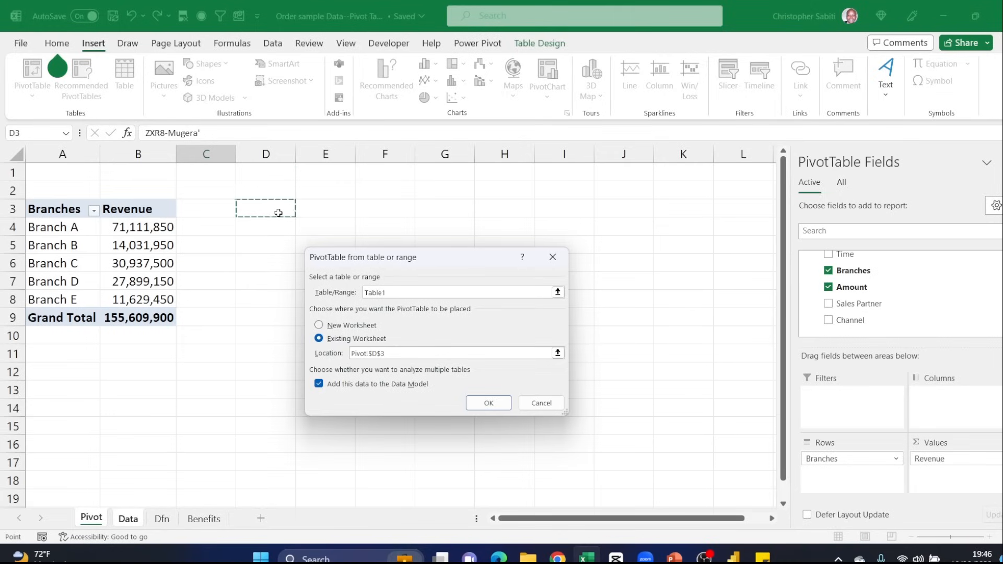
left_click(477, 405)
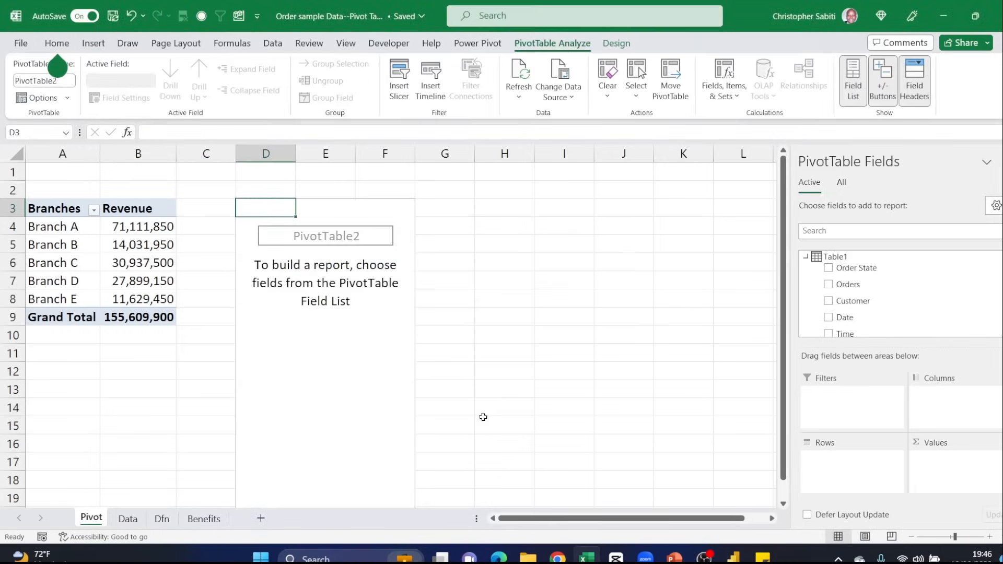
- Add Sales Partner to the Rows area and Orders to the Values area of the new pivot table
left_click(911, 538)
left_click(912, 538)
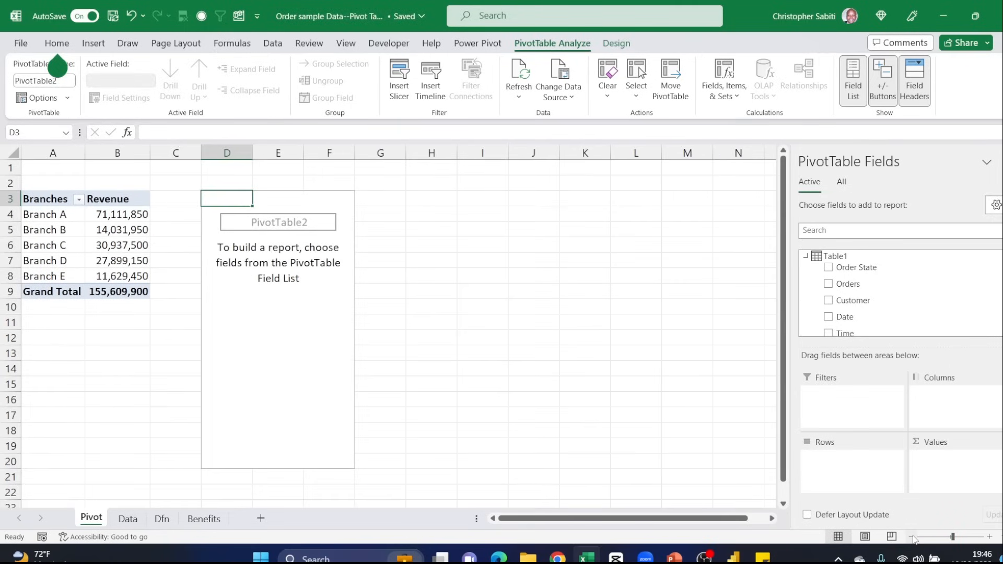
key("alt+v")
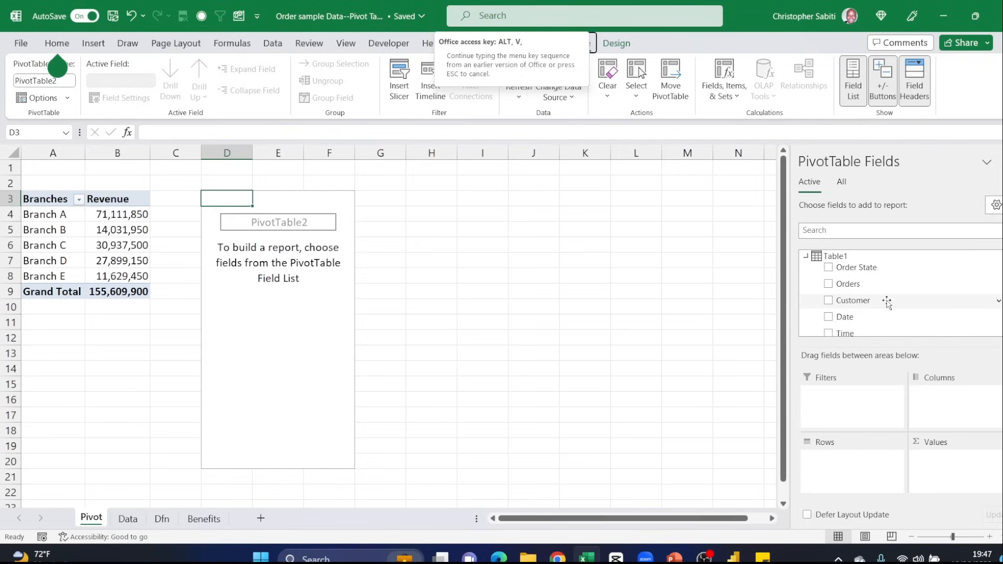
scroll(891, 301, "down", 3)
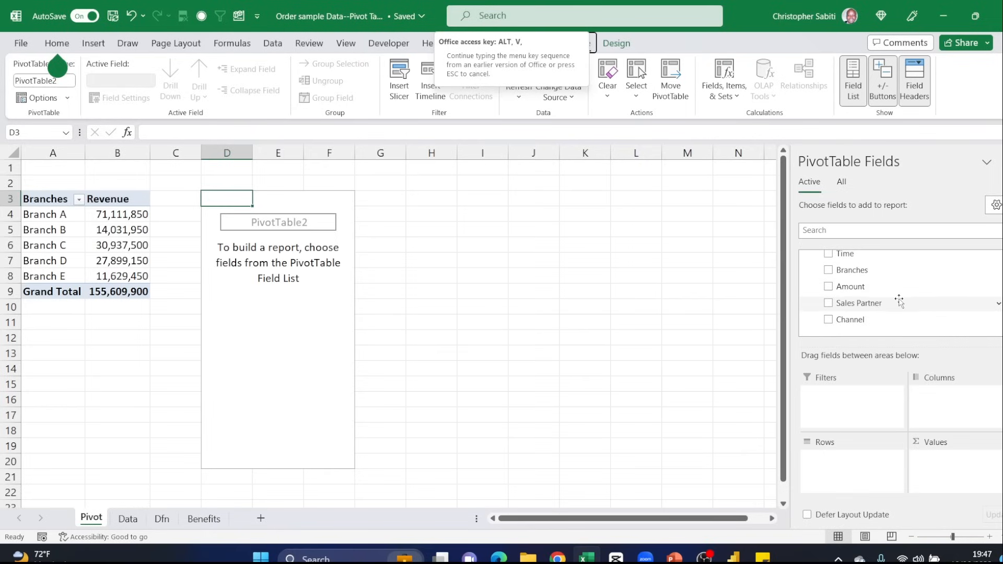
left_click_drag(849, 308, 857, 474)
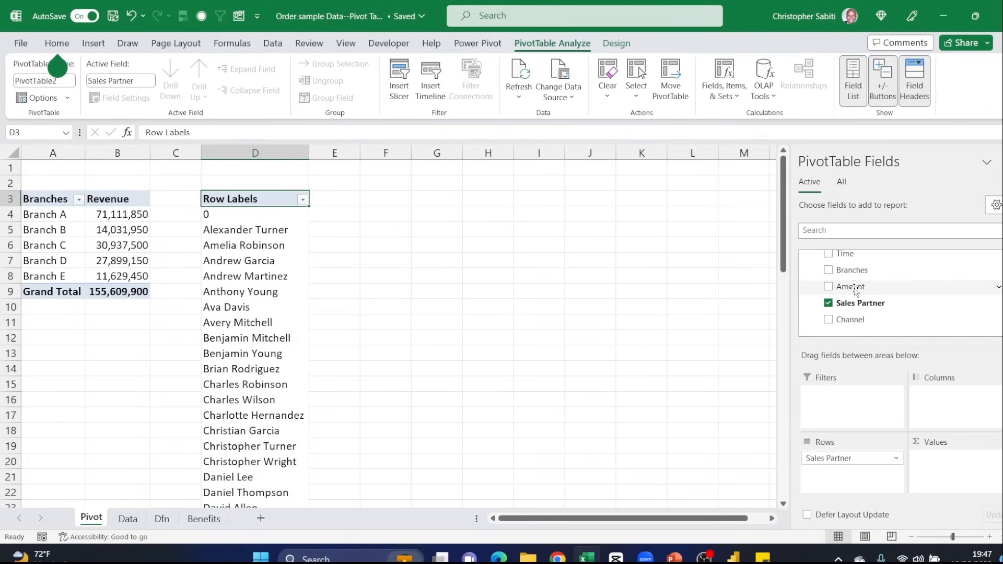
scroll(871, 311, "up", 3)
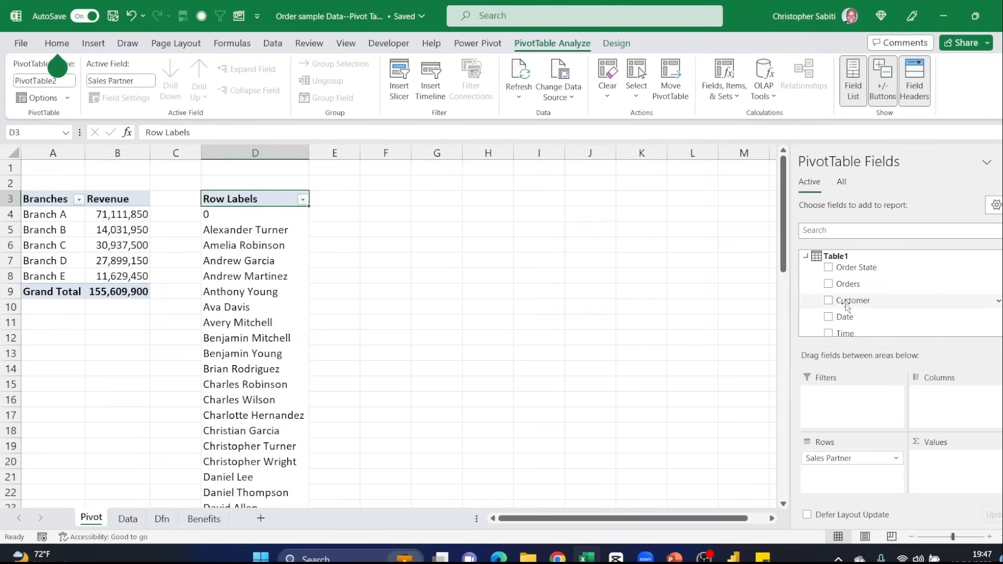
left_click_drag(849, 284, 966, 470)
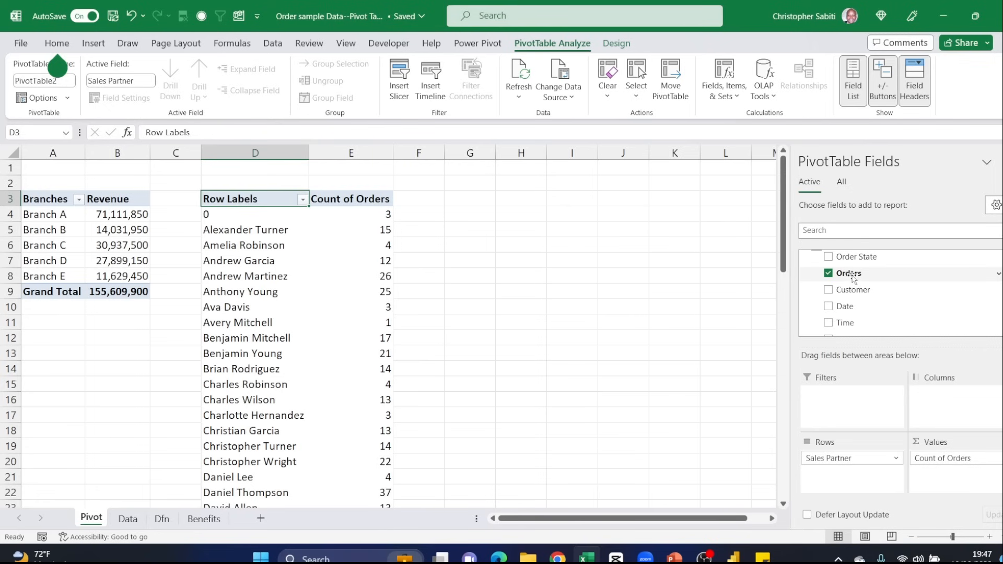
- Examine the type of data in the Orders column on the Data sheet and return to the order counts on the Pivot sheet
left_click(128, 519)
left_click(132, 180)
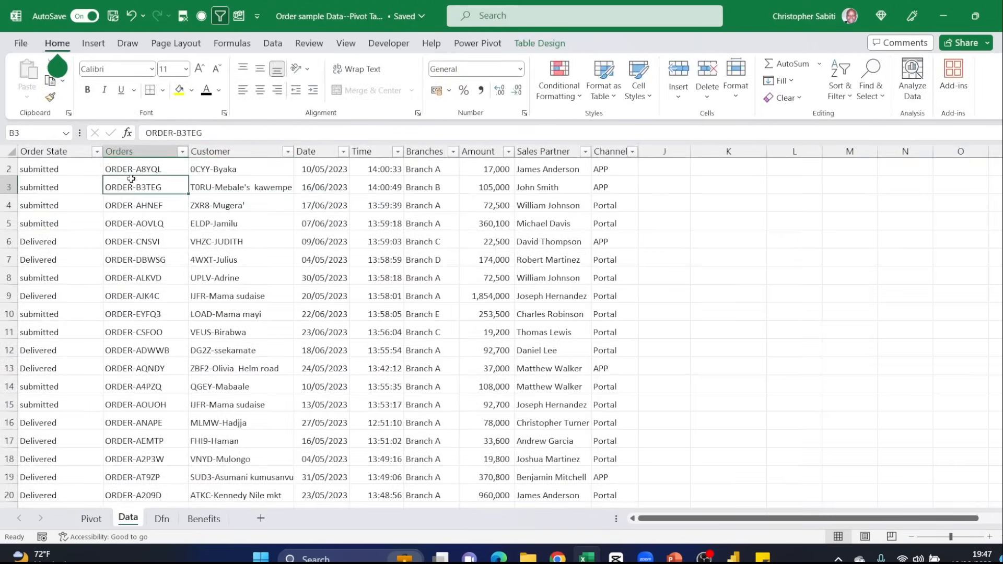
left_click(131, 147)
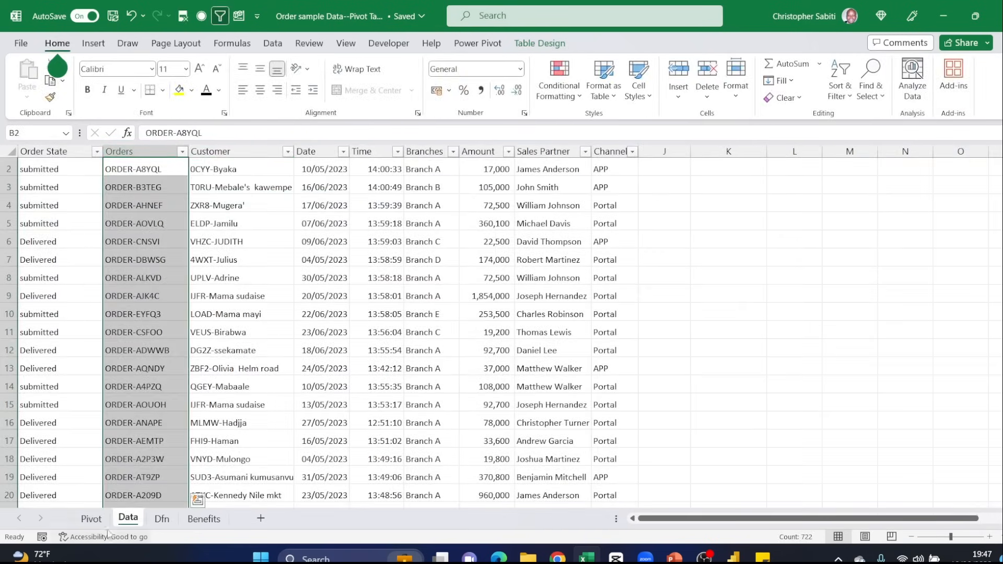
left_click(90, 519)
left_click(378, 219)
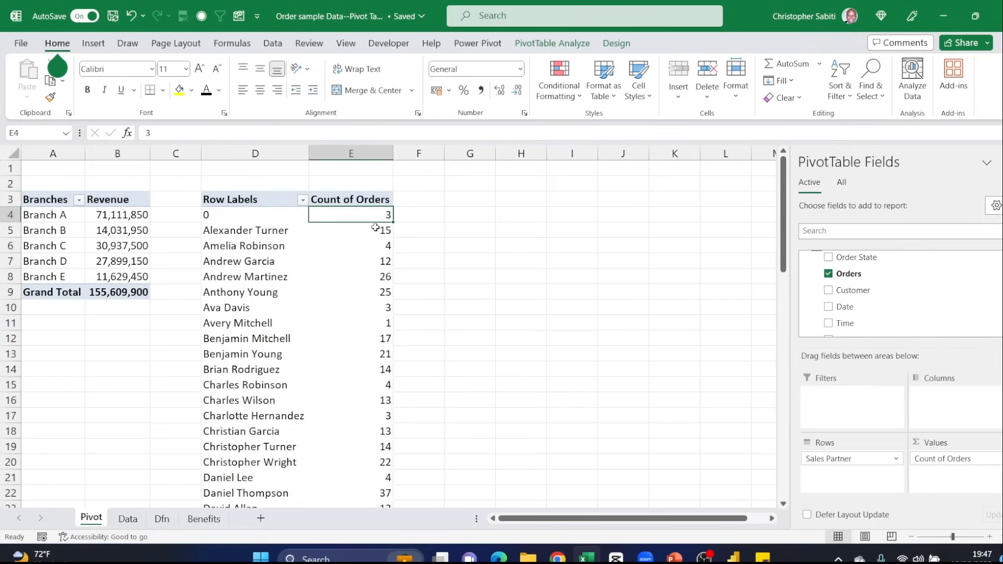
- Try to summarize the Orders value field by Sum, and set its calculation back to Count
left_click(964, 460)
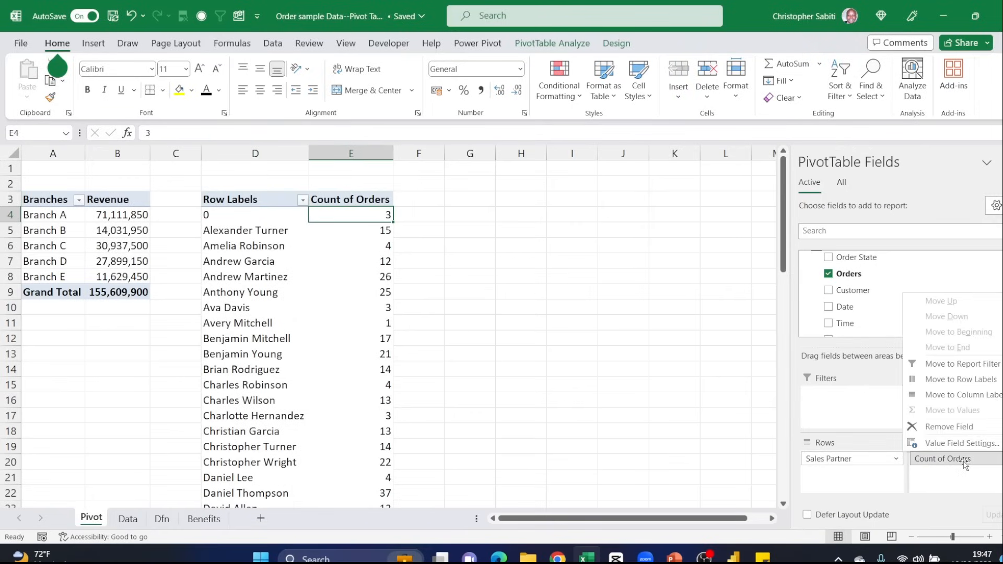
left_click(959, 444)
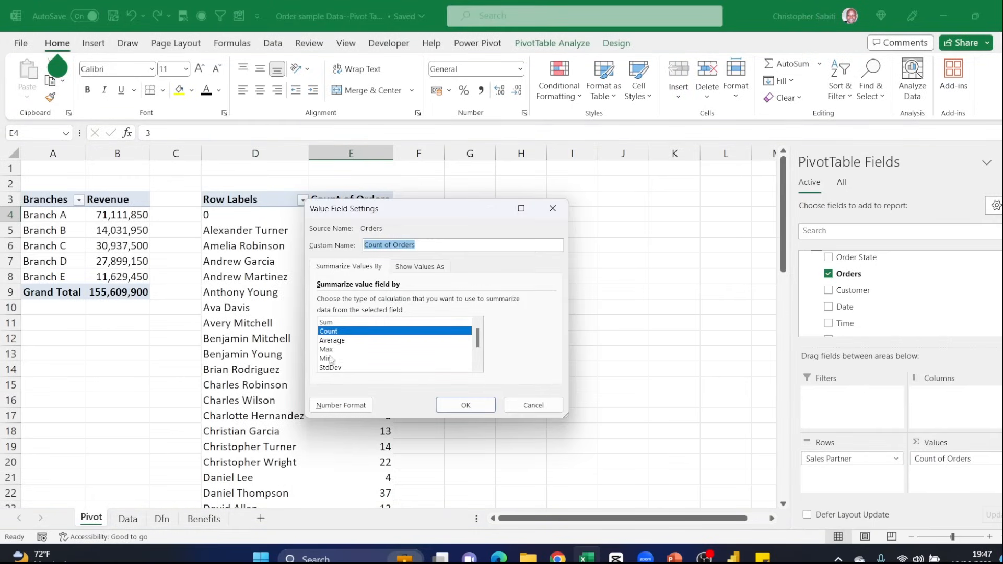
left_click(326, 322)
left_click(459, 409)
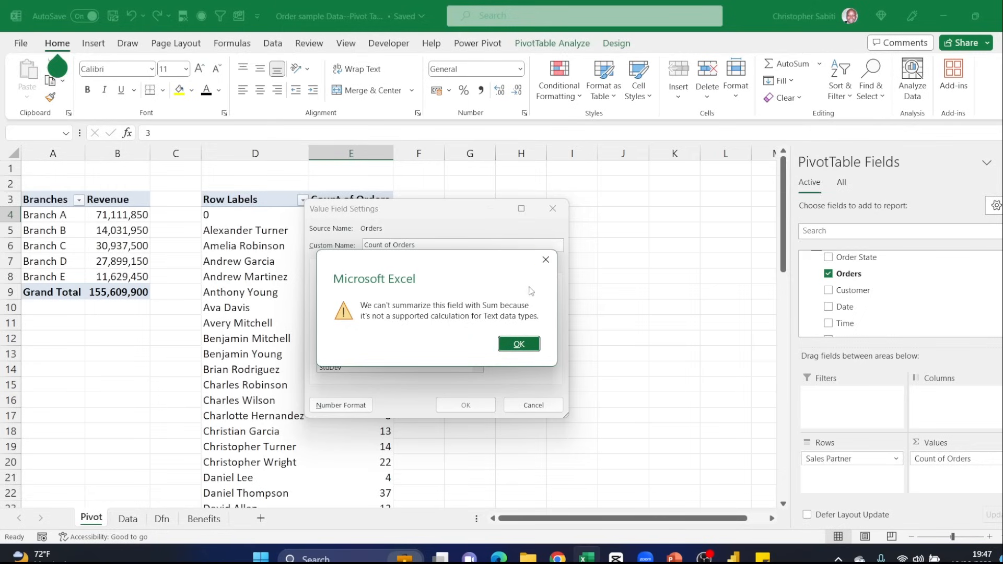
left_click(546, 260)
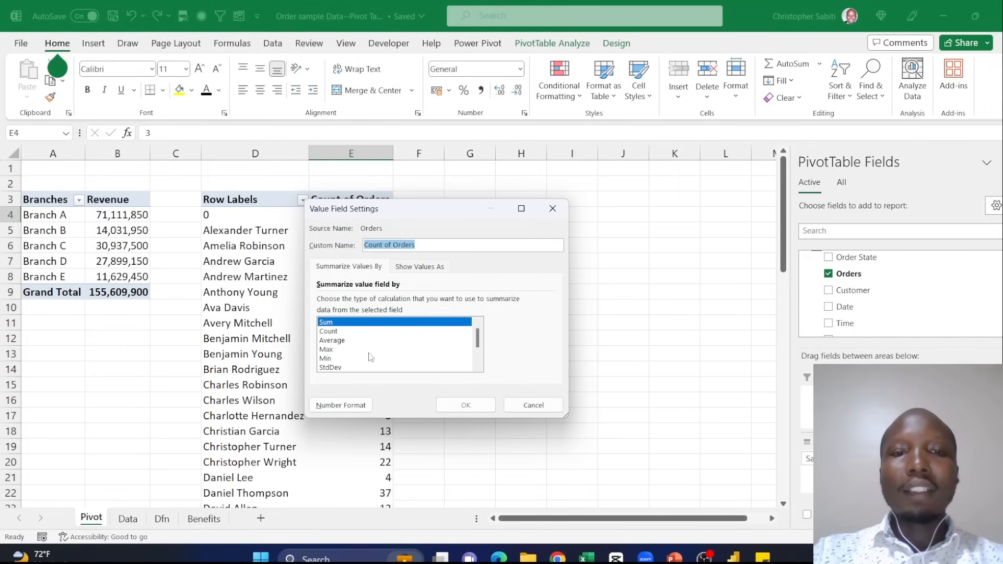
left_click(333, 332)
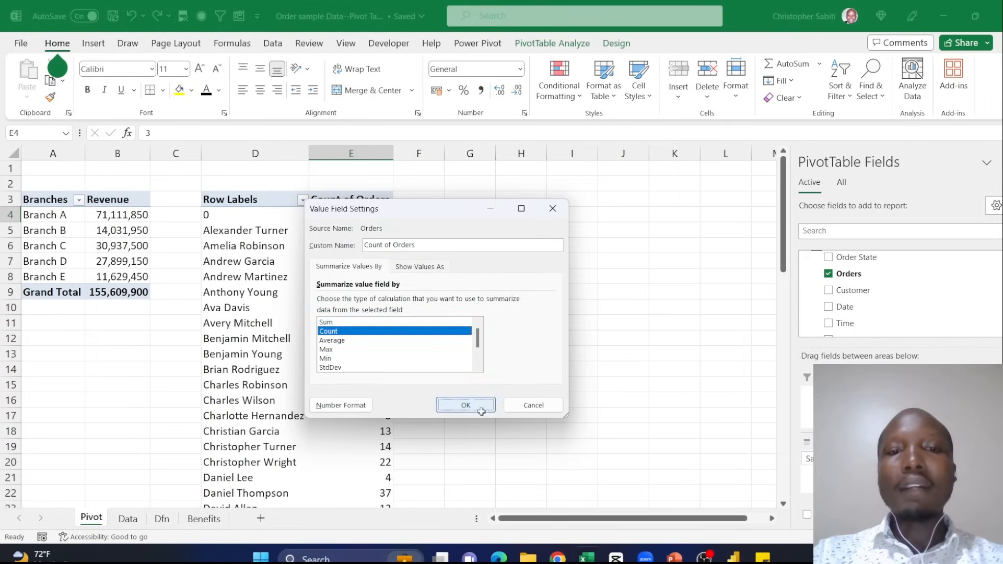
left_click(466, 405)
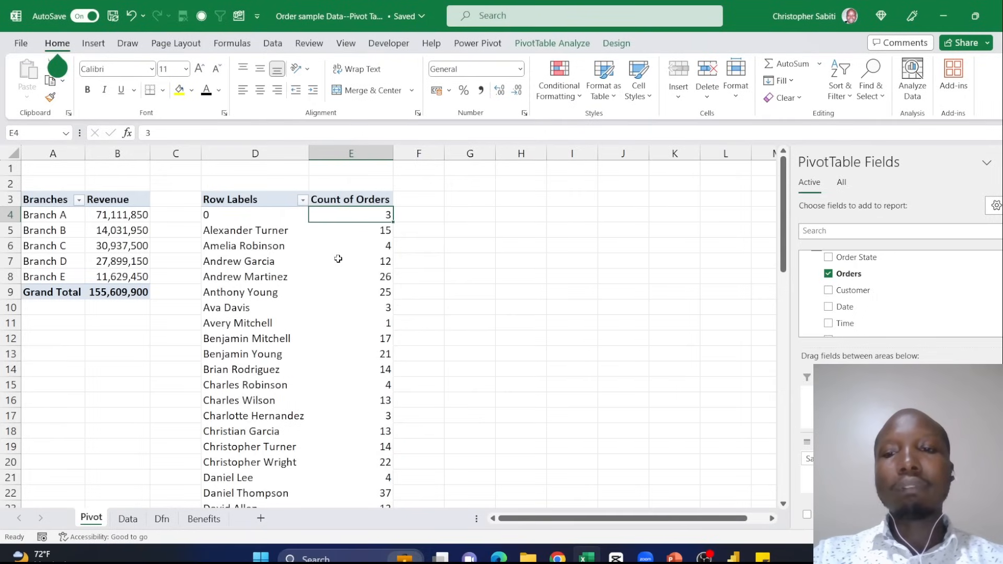
- Change the Sales Partner pivot table's report layout to Tabular Form
left_click(239, 205)
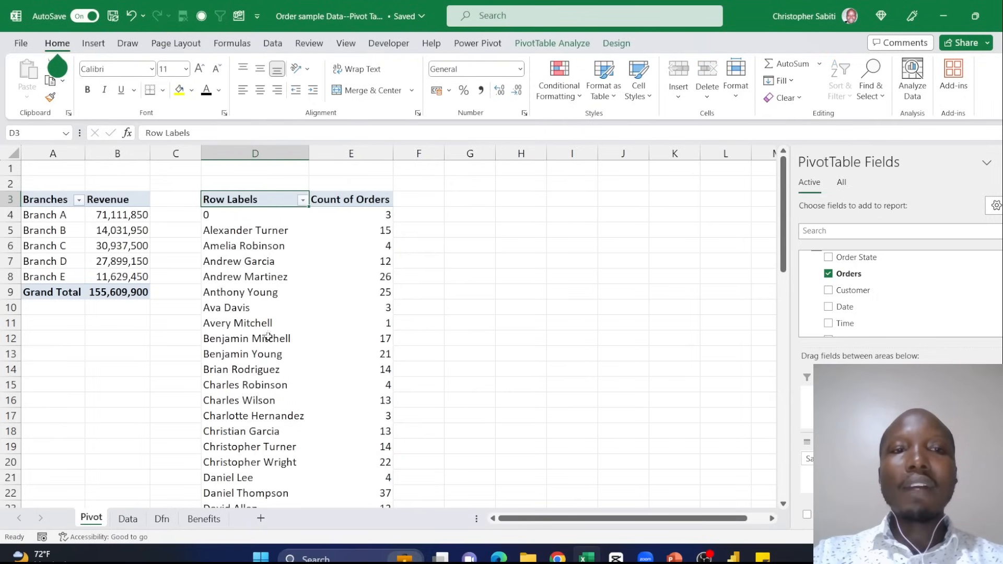
left_click(617, 44)
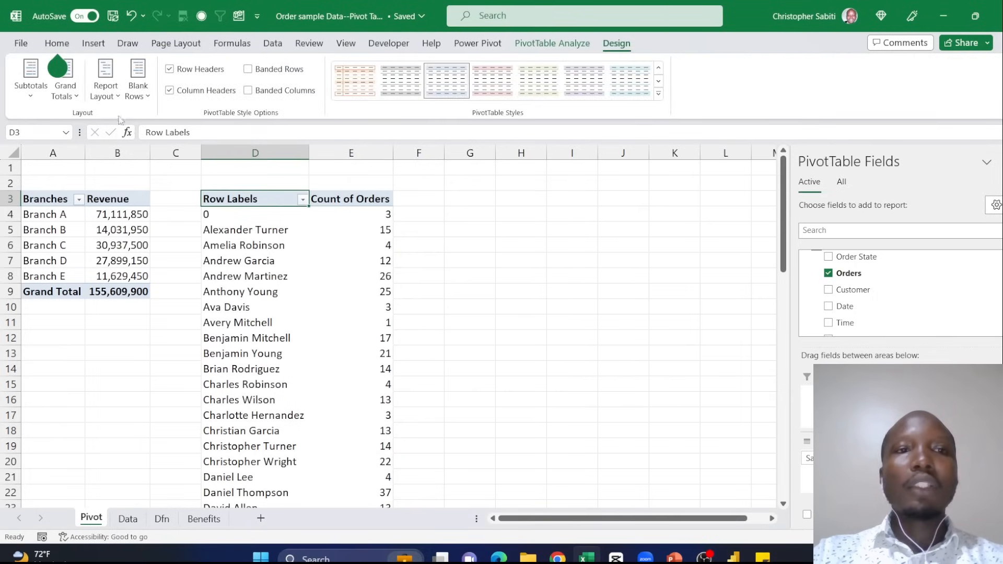
left_click(106, 86)
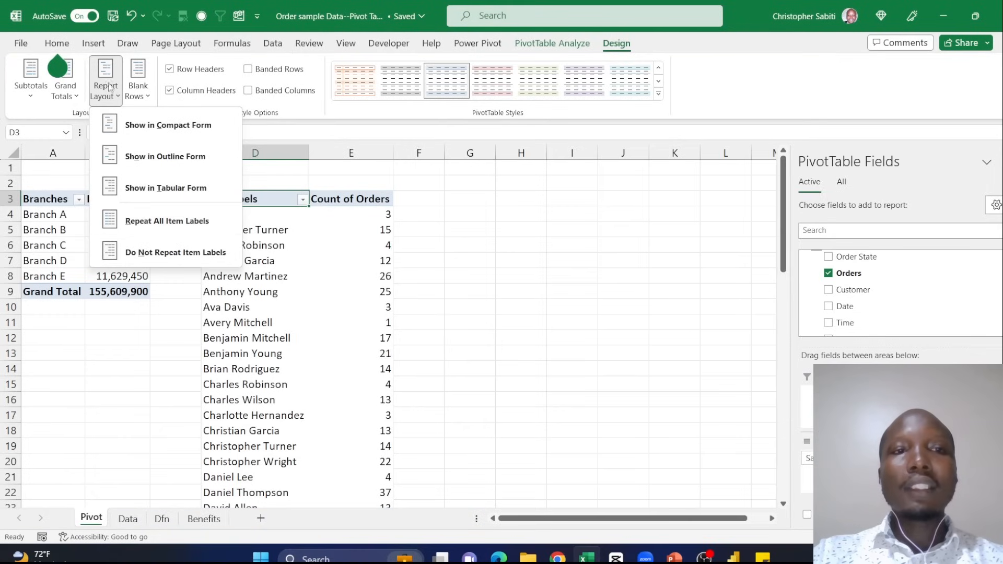
left_click(177, 188)
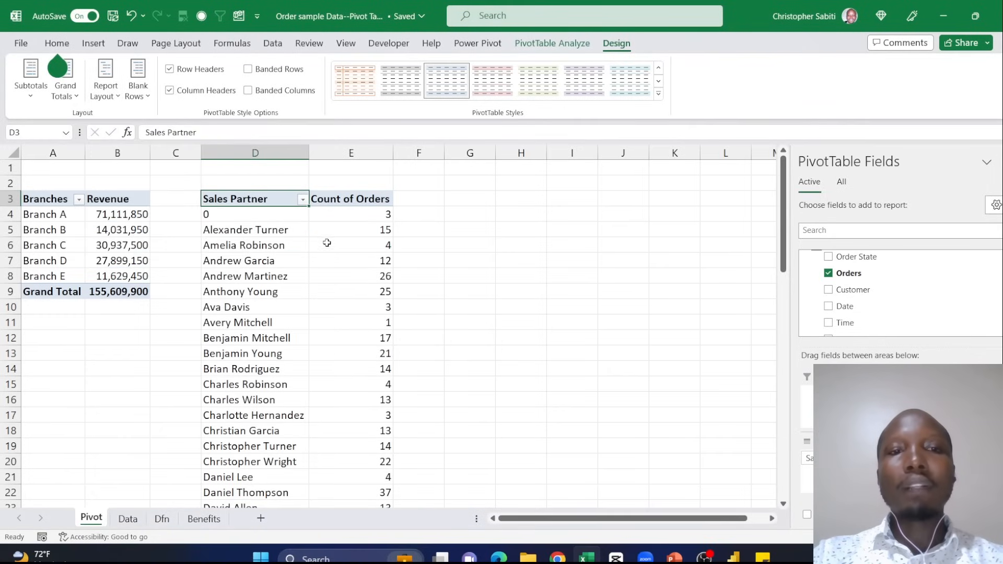
scroll(301, 277, "down", 19)
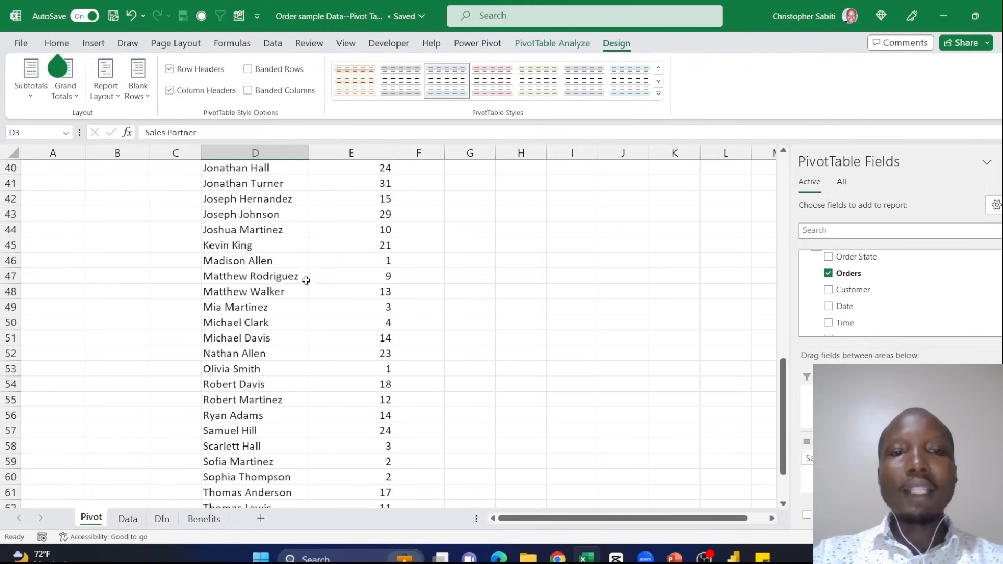
scroll(311, 275, "up", 19)
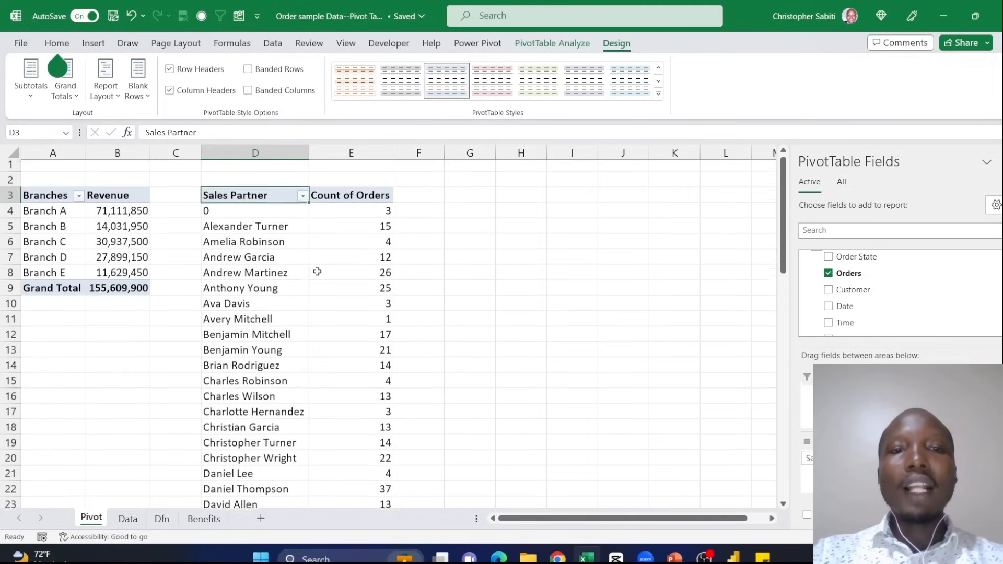
mouse_move(316, 272)
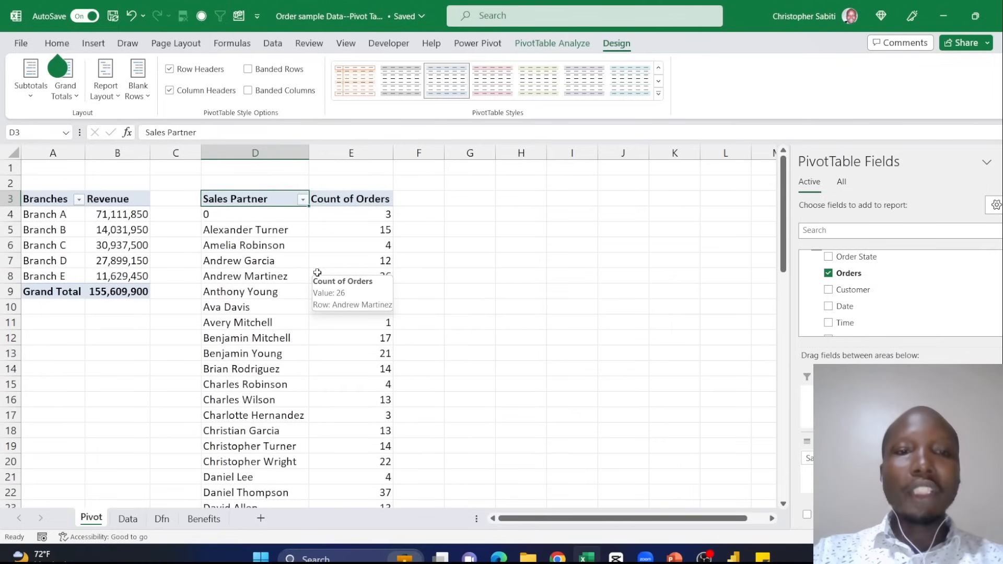
scroll(862, 300, "down", 2)
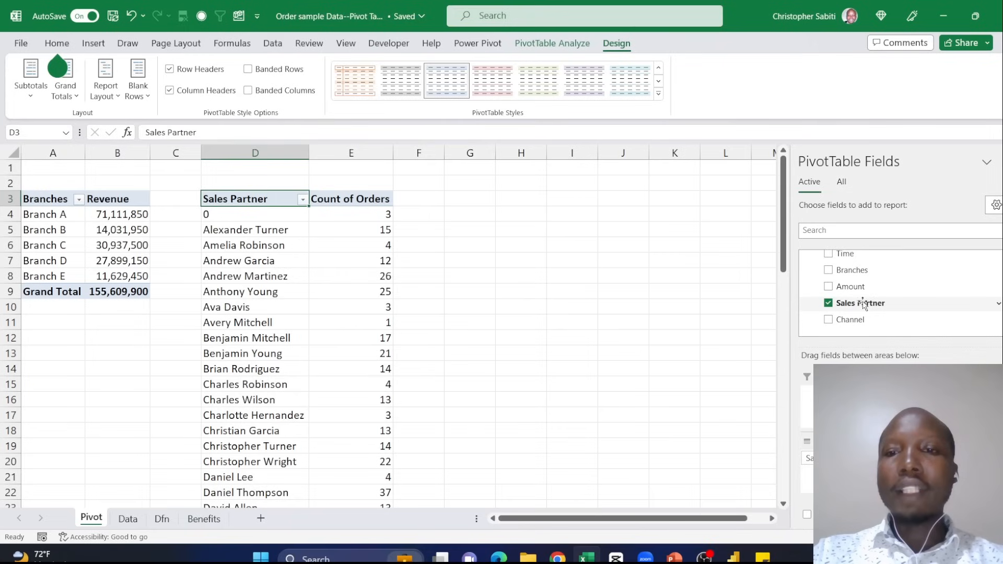
- Add Branches to the Columns area of the Sales Partner pivot table
left_click_drag(863, 272, 948, 407)
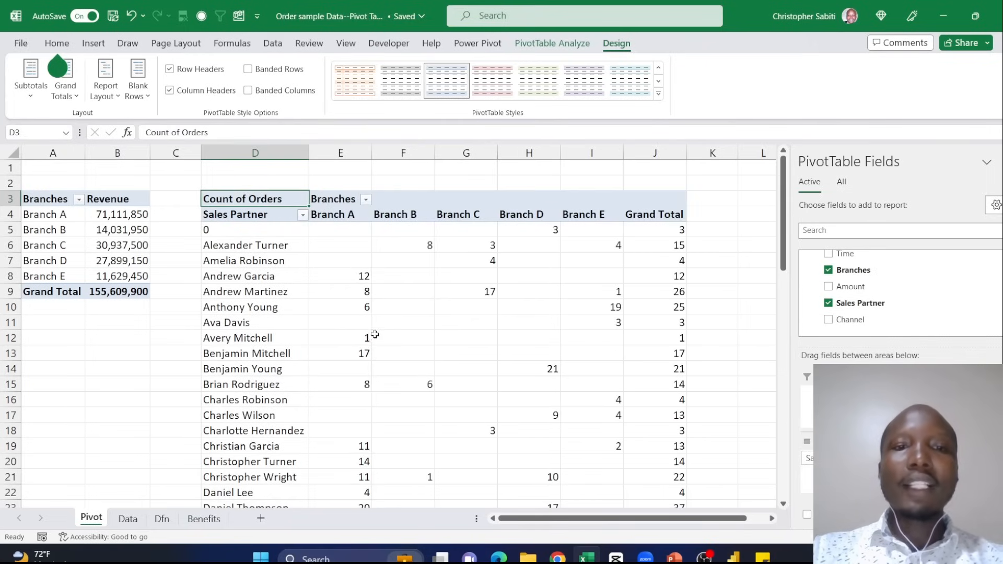
- Examine one sales partner's order counts across the branches and the grand totals for each branch
left_click(225, 246)
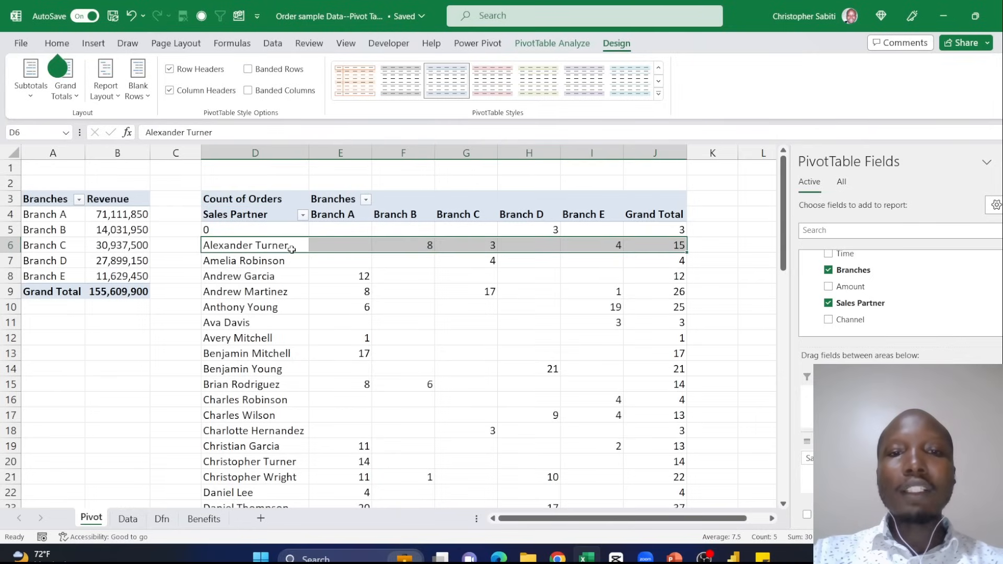
left_click(415, 247)
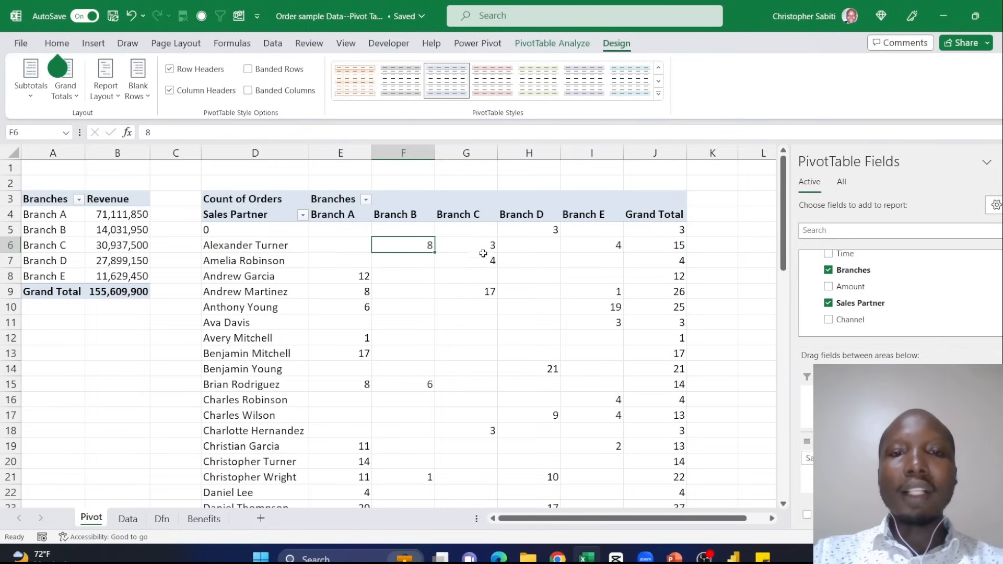
left_click(481, 248)
left_click(608, 246)
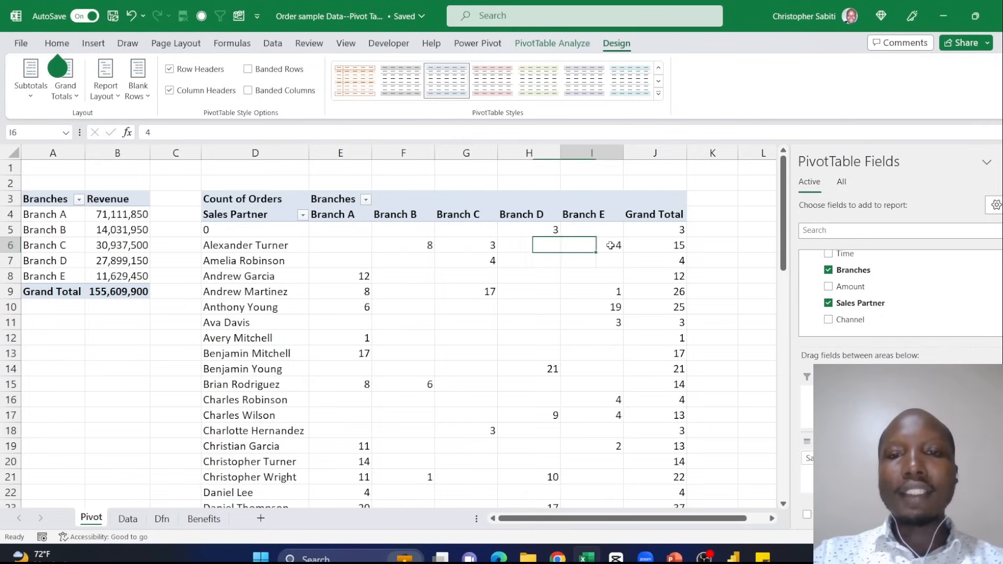
left_click_drag(410, 244, 689, 251)
left_click(680, 246)
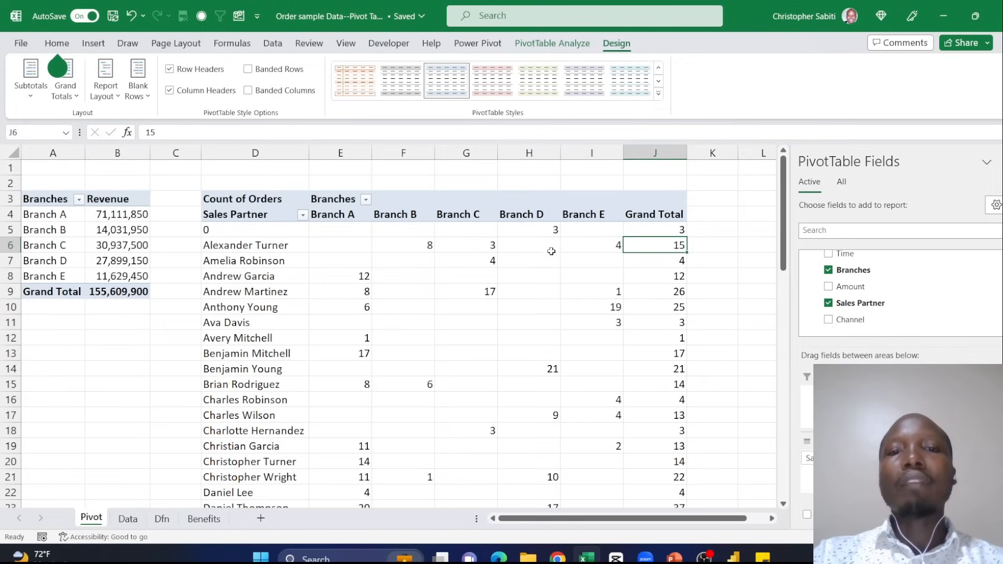
left_click(536, 246)
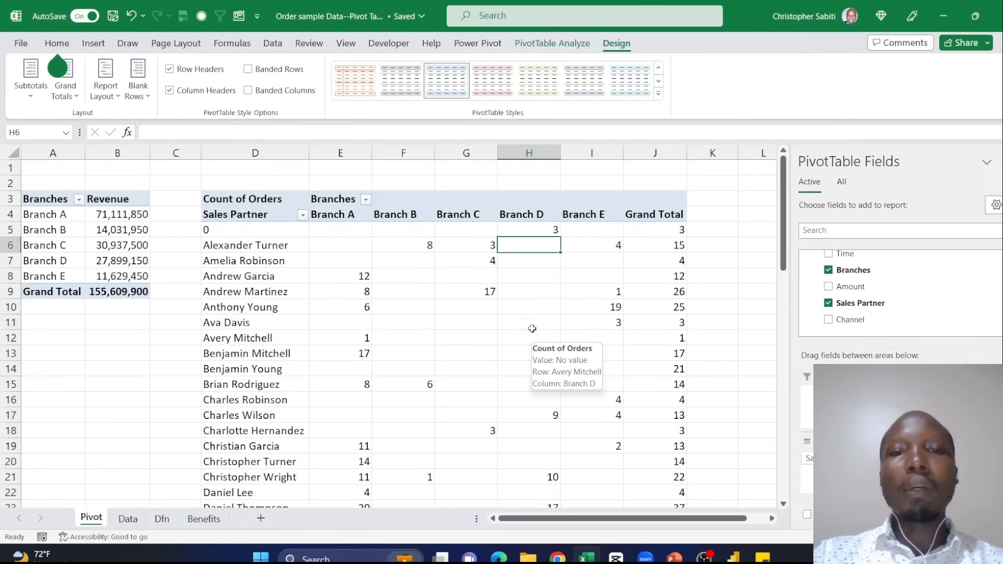
left_click(357, 247)
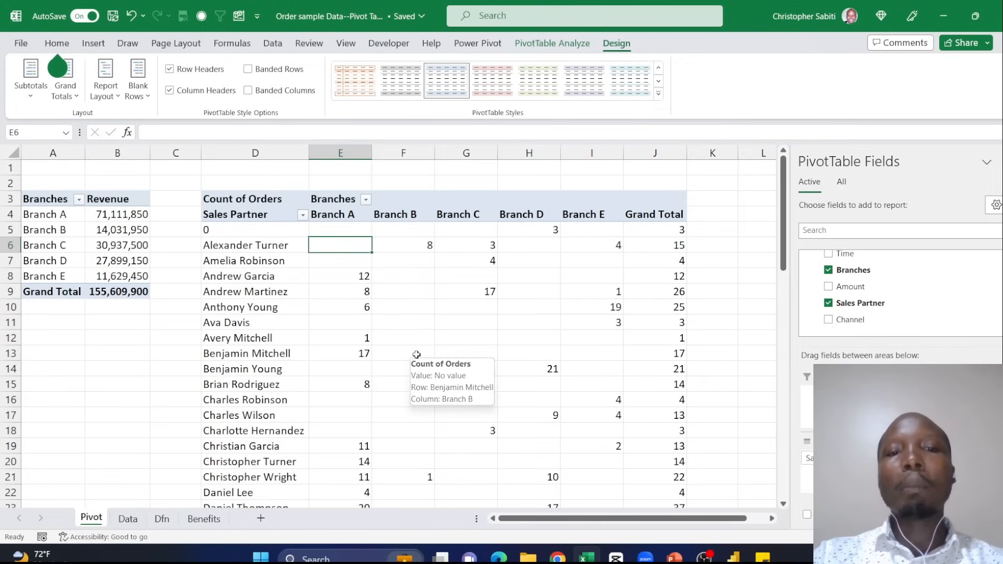
scroll(415, 354, "down", 13)
scroll(485, 269, "down", 5)
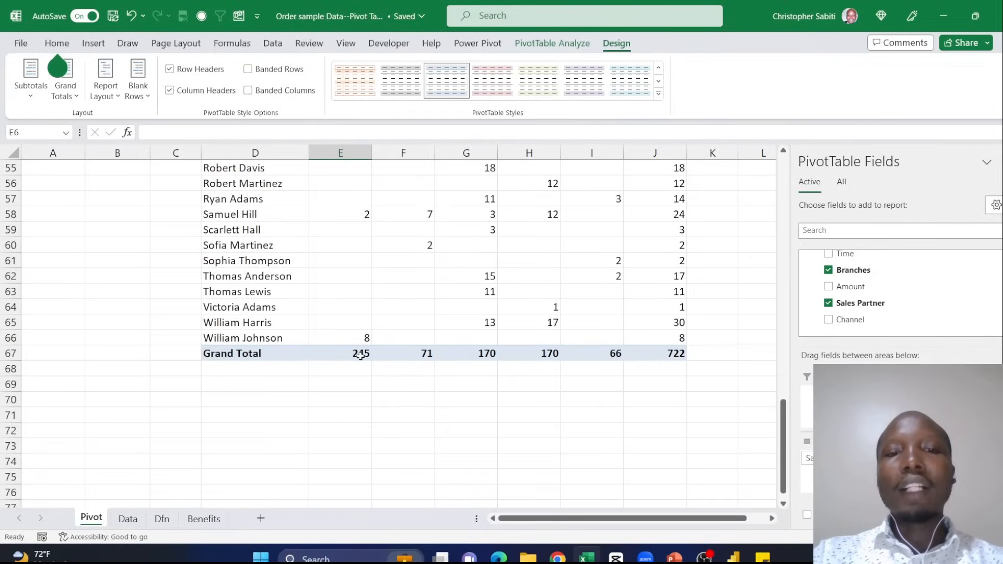
scroll(414, 302, "up", 18)
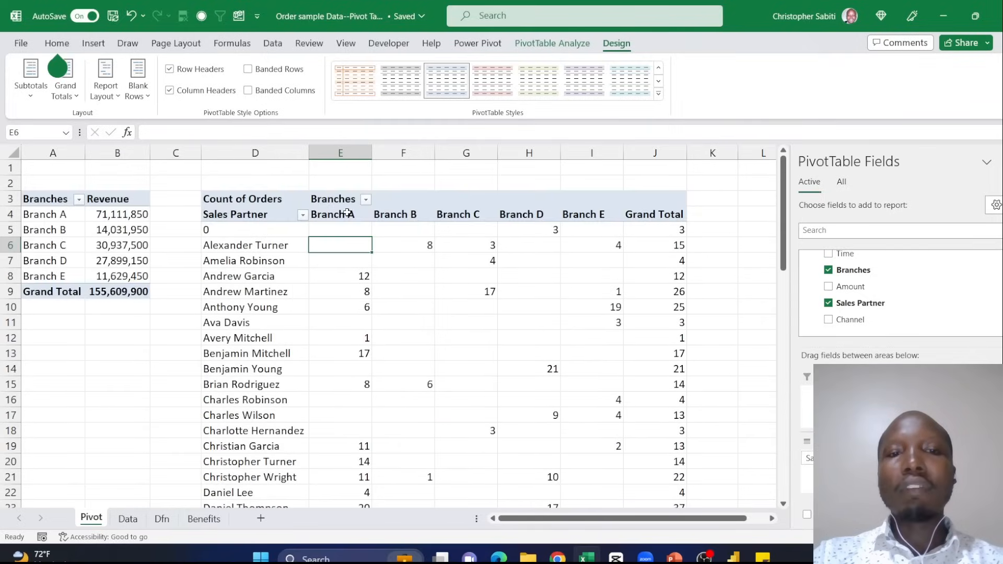
scroll(391, 289, "down", 12)
scroll(366, 504, "down", 3)
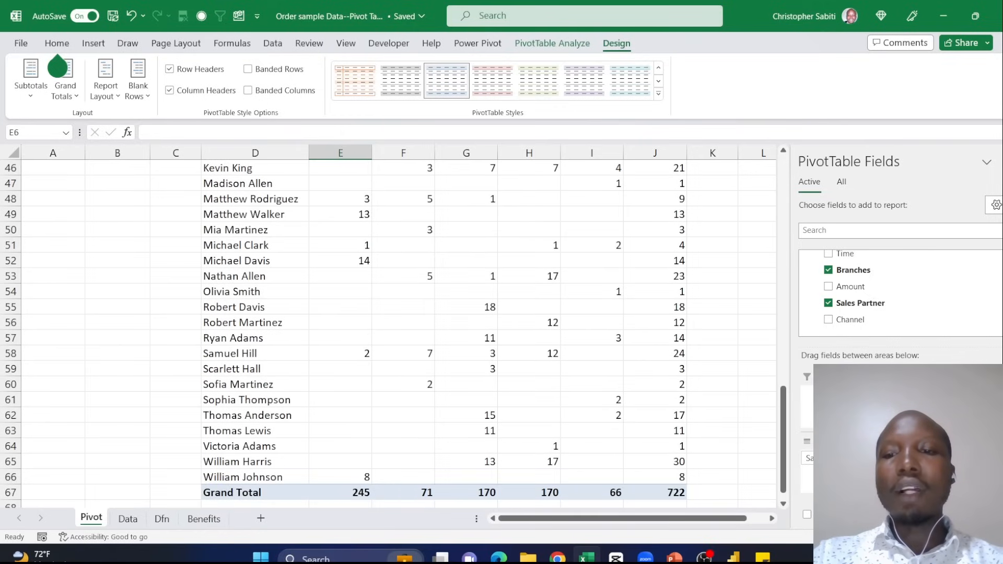
- Replace Orders with Amount in the Values area of the Sales Partner pivot table
left_click_drag(935, 459, 791, 392)
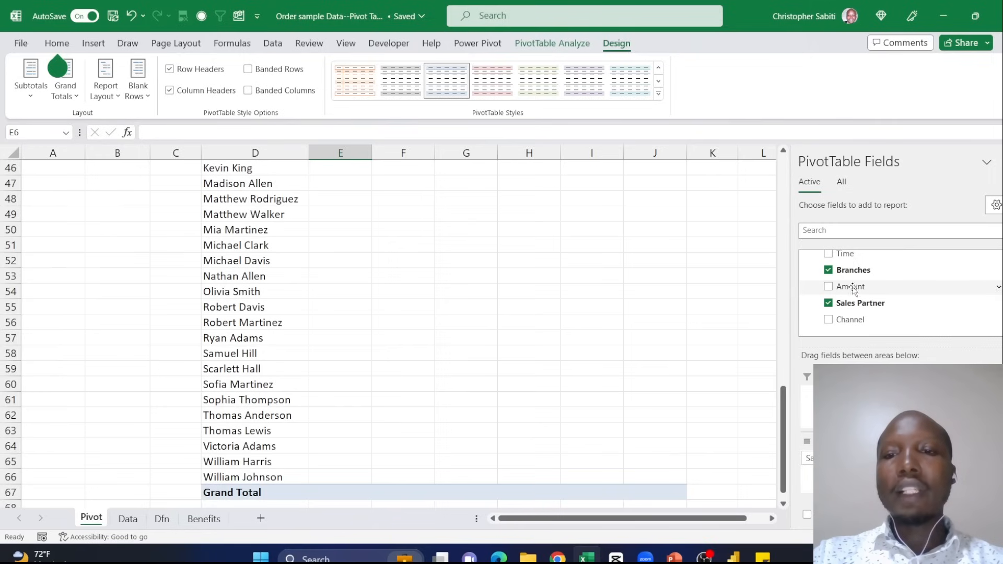
left_click_drag(851, 287, 929, 449)
scroll(441, 288, "up", 15)
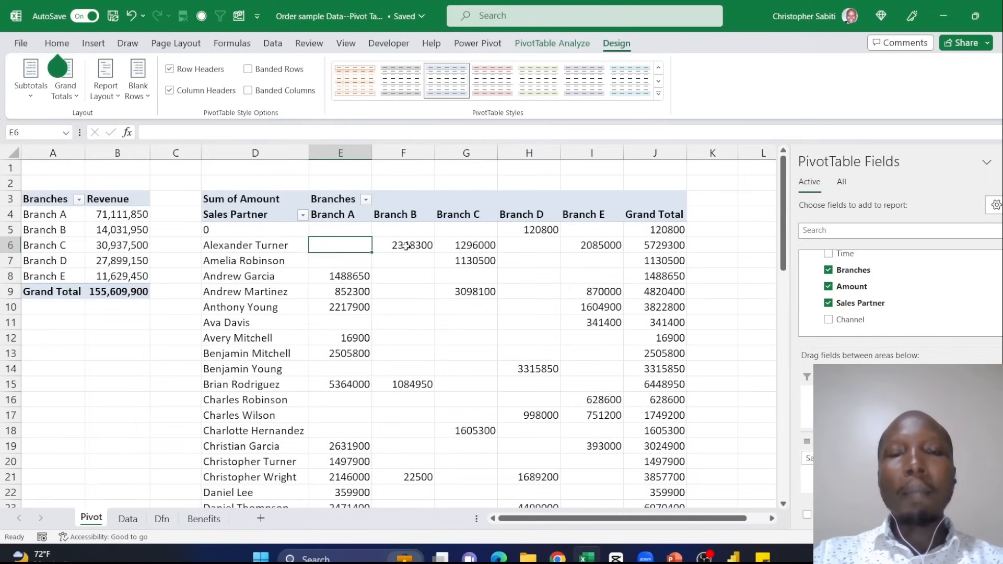
- Format the Sum of Amount values as Number with 0 decimal places and the 1000 separator
right_click(406, 246)
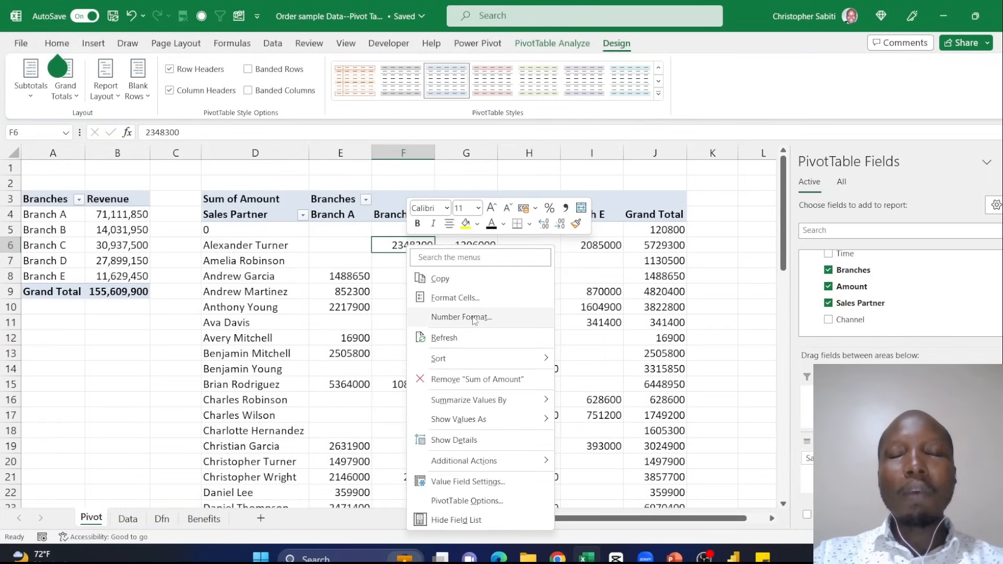
left_click(474, 319)
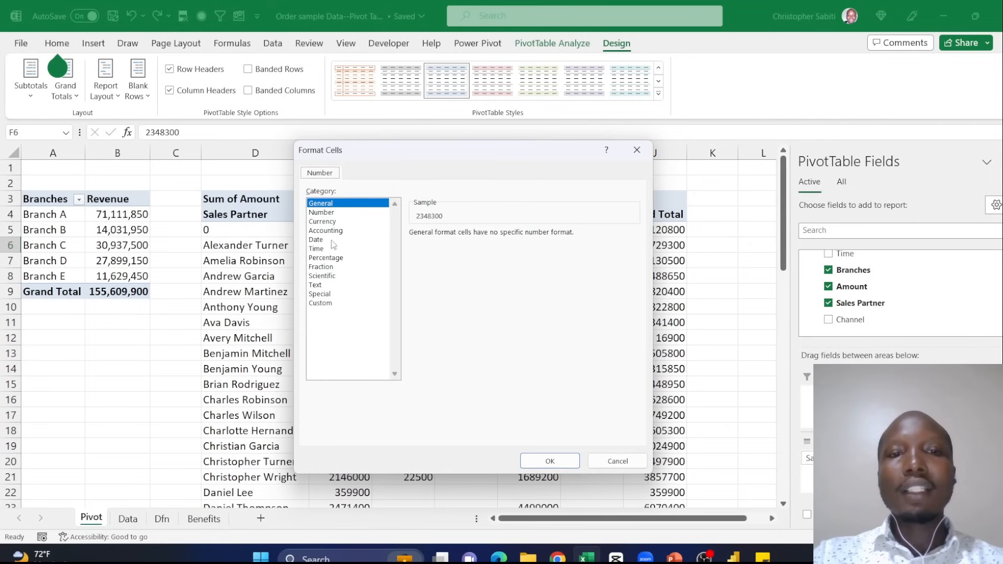
left_click(329, 212)
left_click(413, 251)
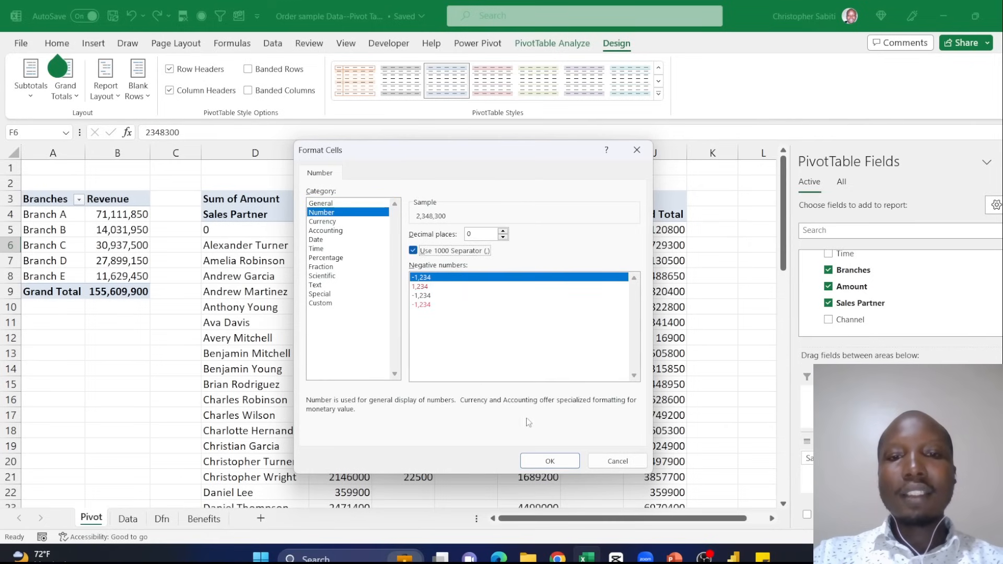
left_click(572, 462)
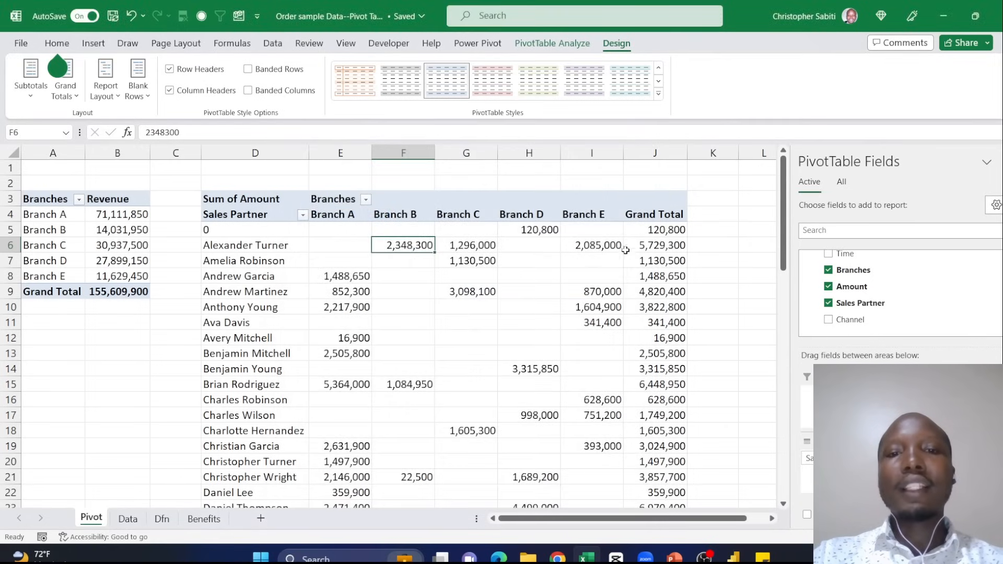
- Apply the Green - Yellow - Red Color Scale to all sales partners' amounts under Branch A to Branch E, leaving out the grand totals
scroll(566, 383, "down", 17)
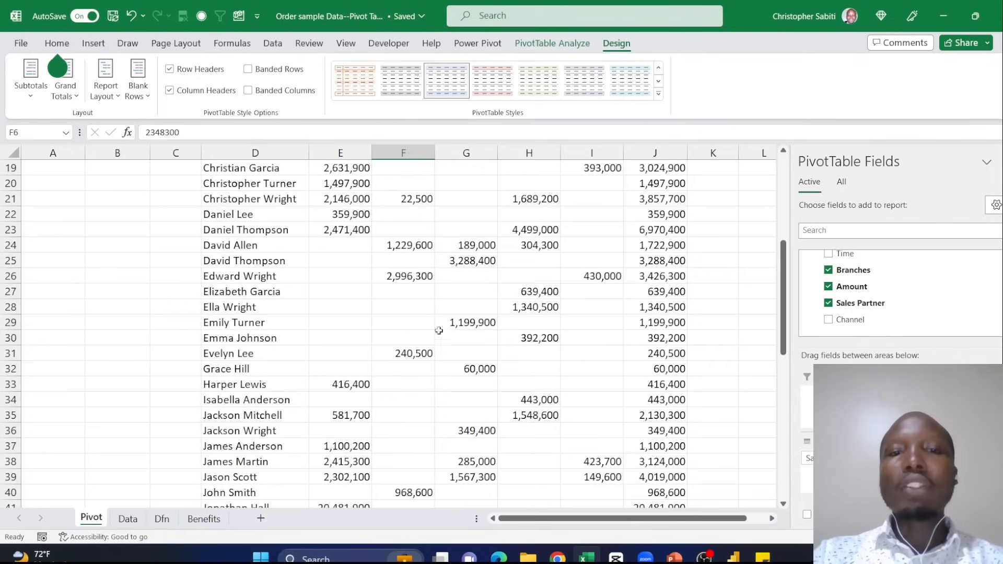
scroll(547, 371, "up", 17)
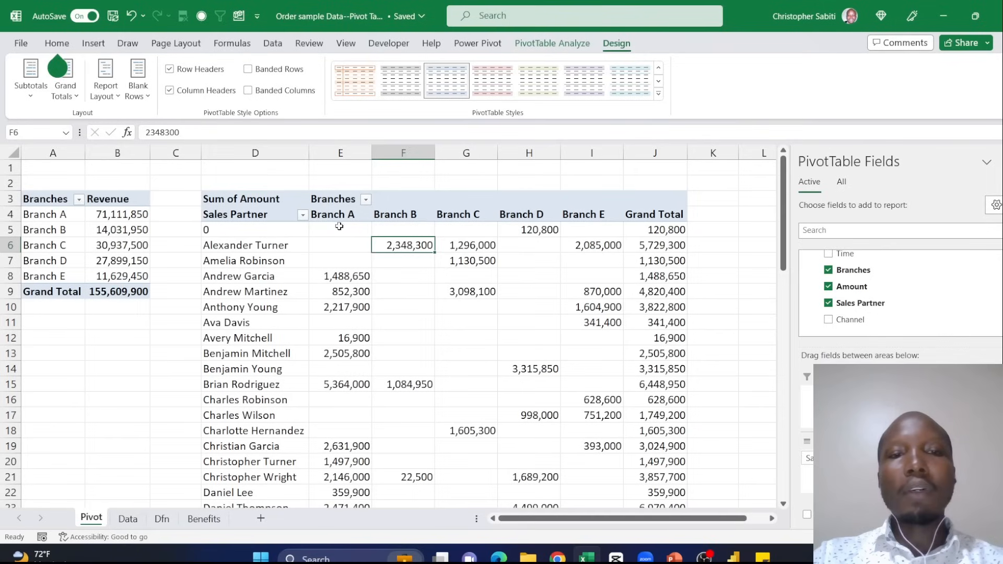
left_click_drag(337, 229, 600, 304)
scroll(488, 300, "down", 19)
scroll(573, 333, "up", 9)
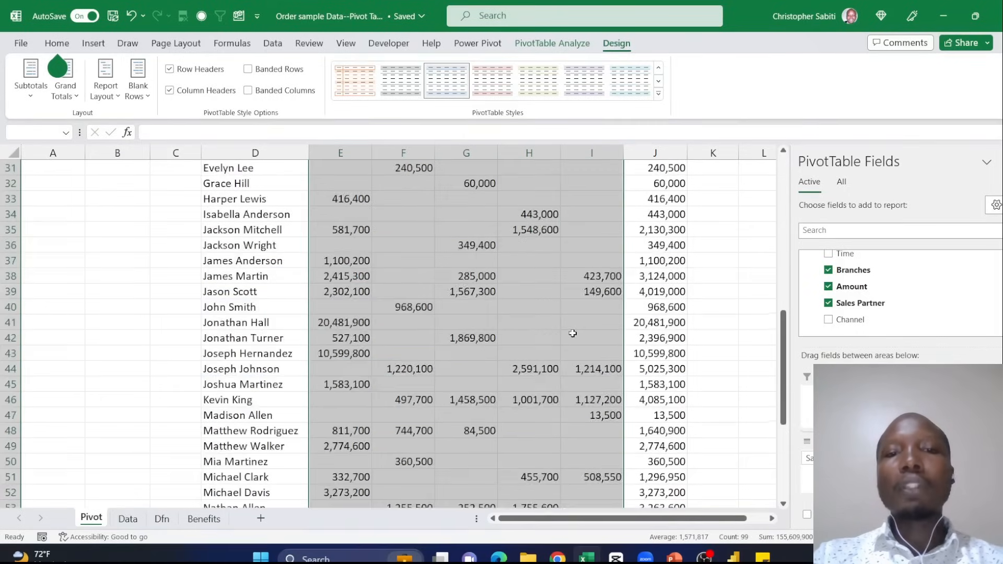
scroll(573, 333, "up", 10)
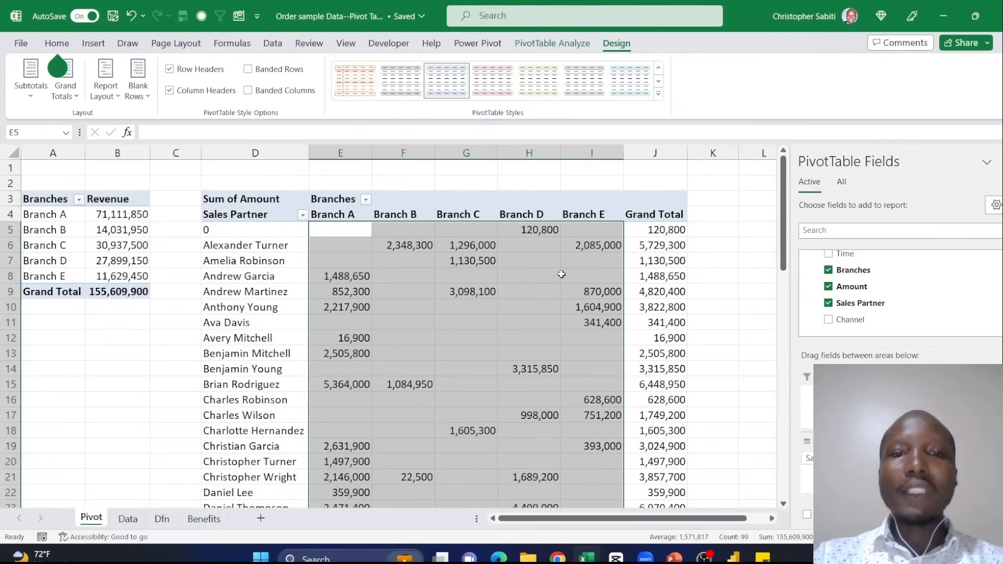
left_click(67, 46)
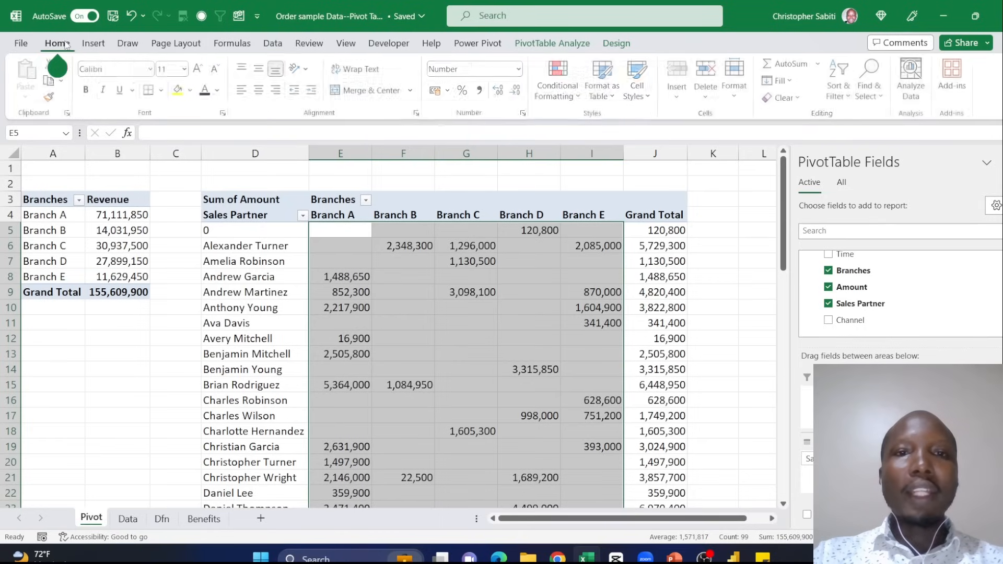
left_click(578, 96)
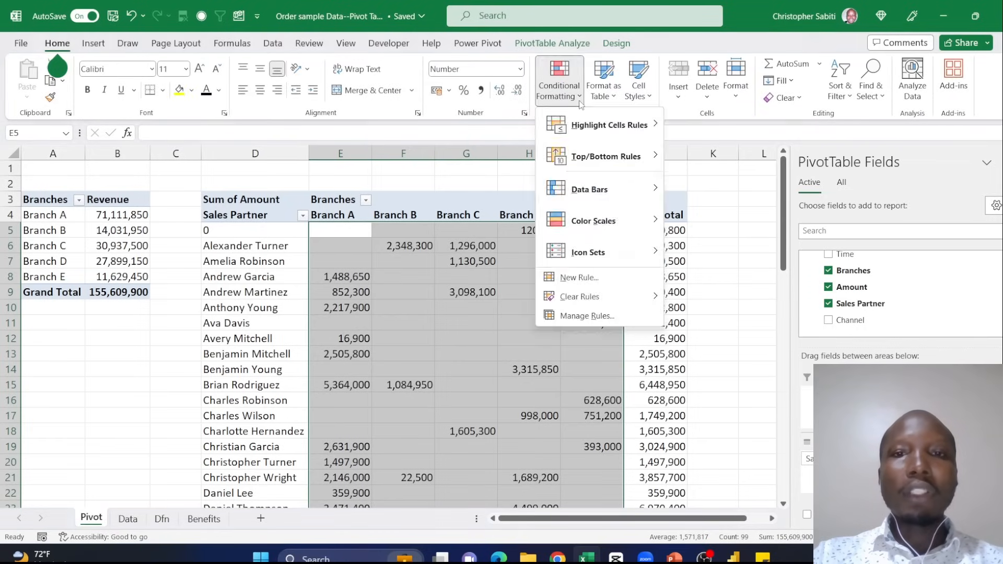
mouse_move(614, 133)
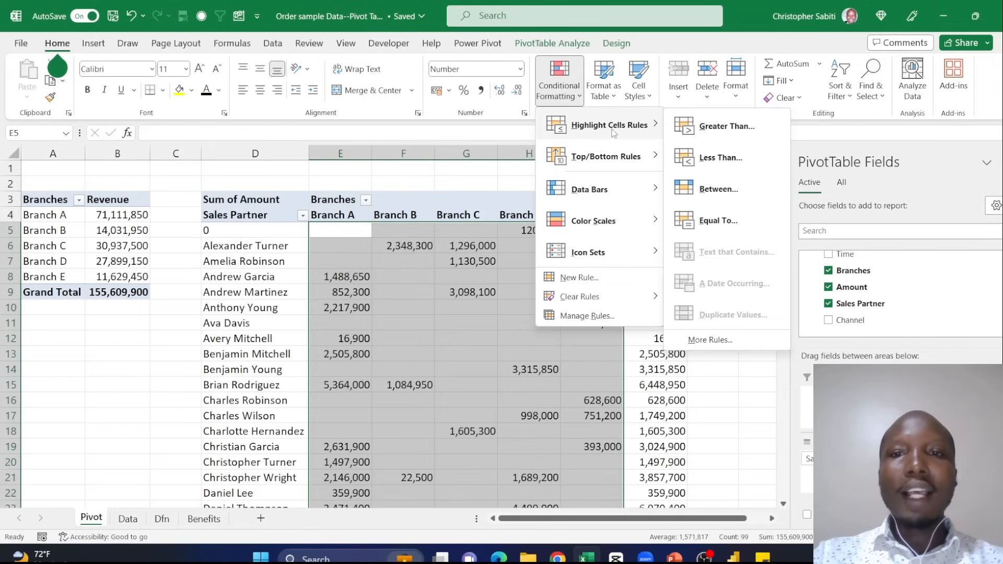
mouse_move(589, 230)
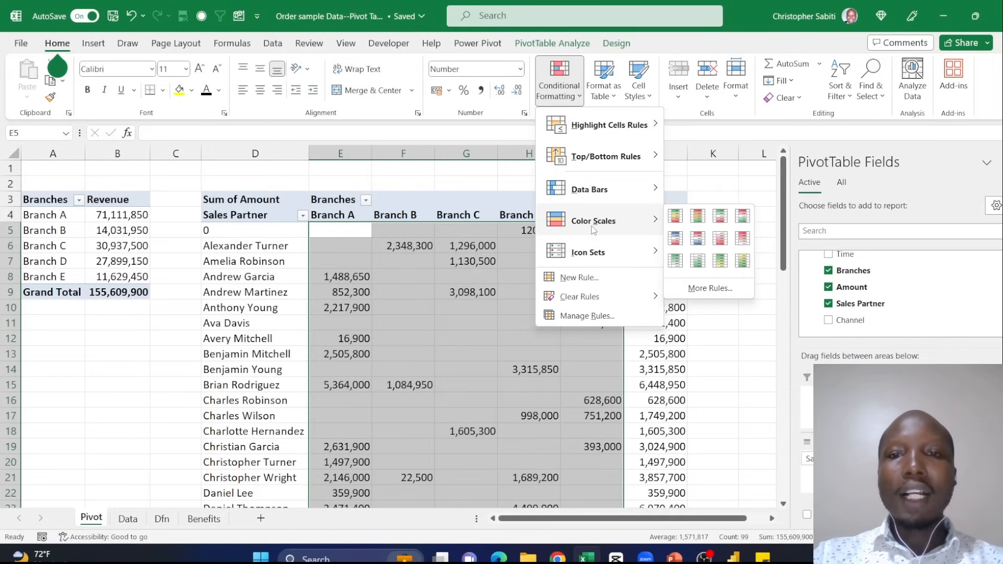
left_click(675, 220)
- Examine the color-scaled amounts for the highest and lowest performing sales partners in each branch
scroll(484, 318, "down", 11)
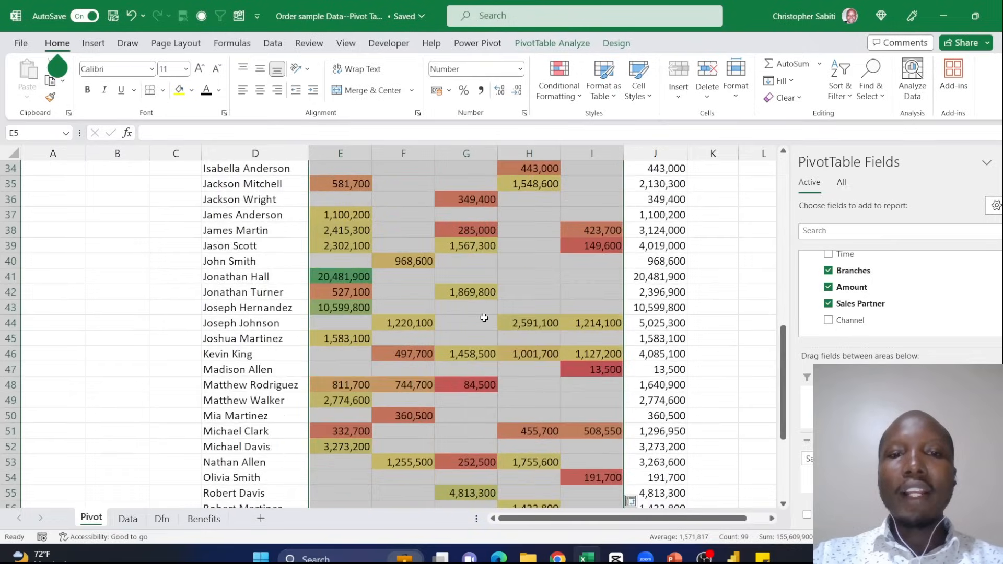
left_click(345, 281)
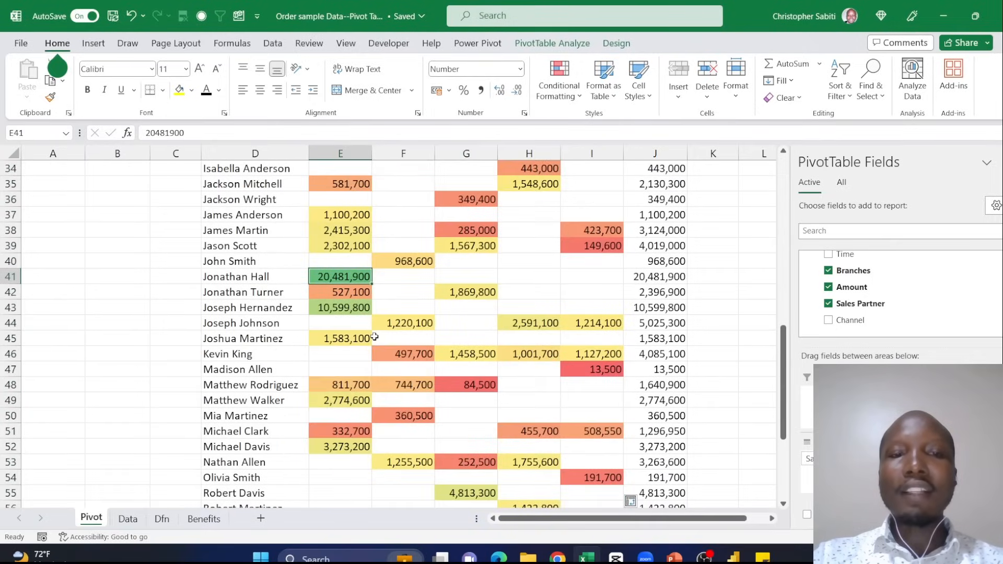
scroll(397, 291, "up", 2)
left_click(599, 339)
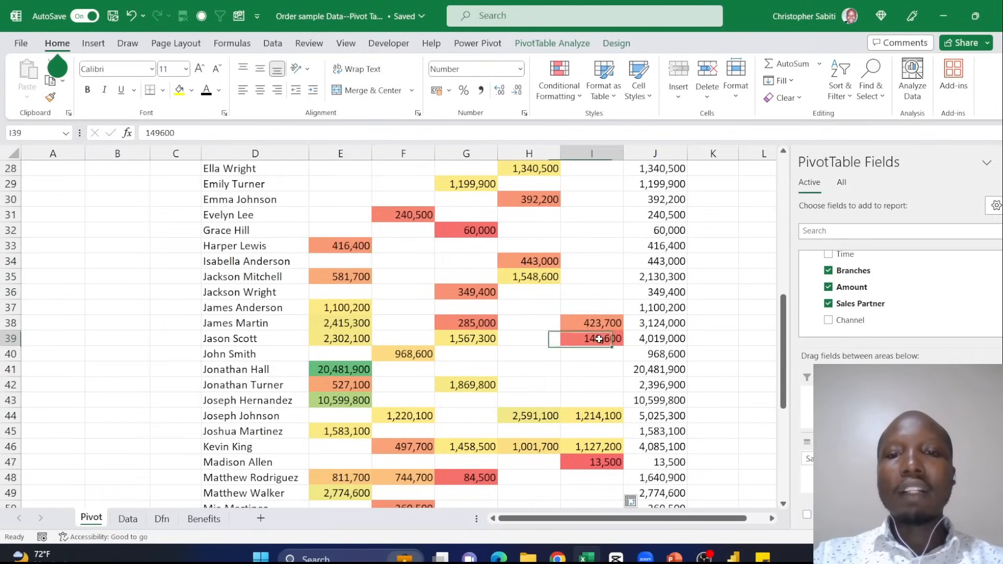
scroll(470, 314, "up", 9)
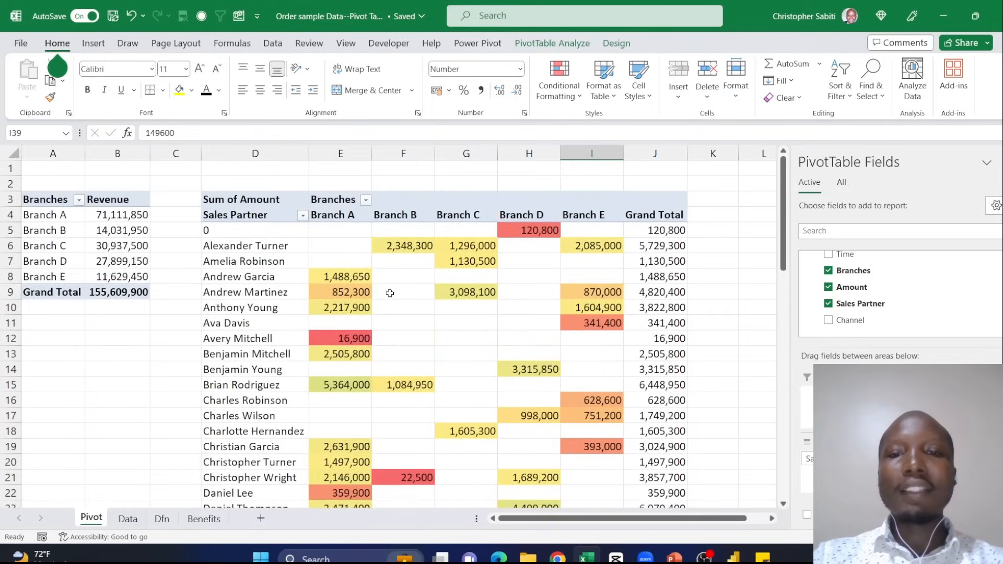
scroll(391, 293, "down", 19)
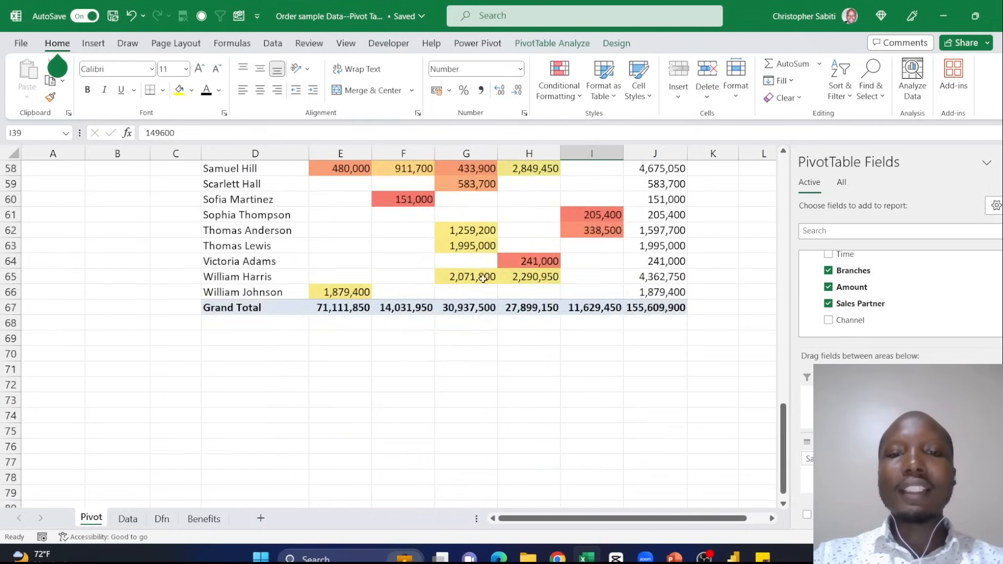
scroll(483, 279, "up", 9)
left_click(359, 325)
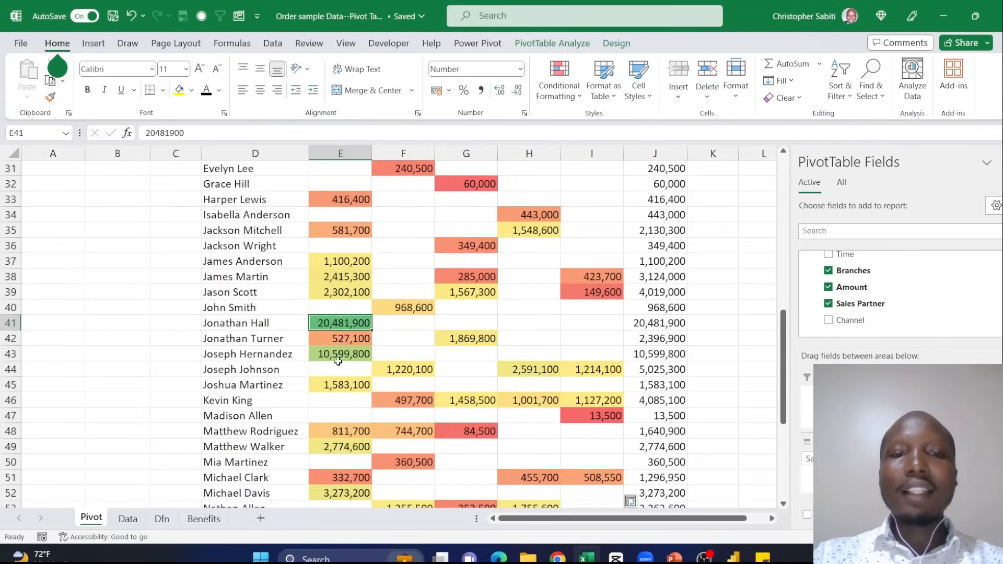
left_click(344, 351)
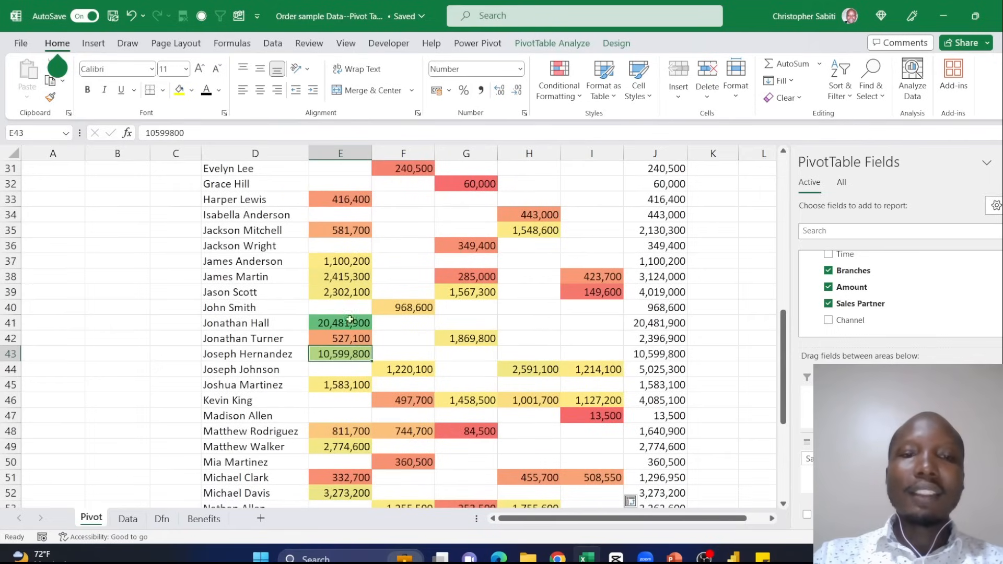
scroll(349, 321, "up", 10)
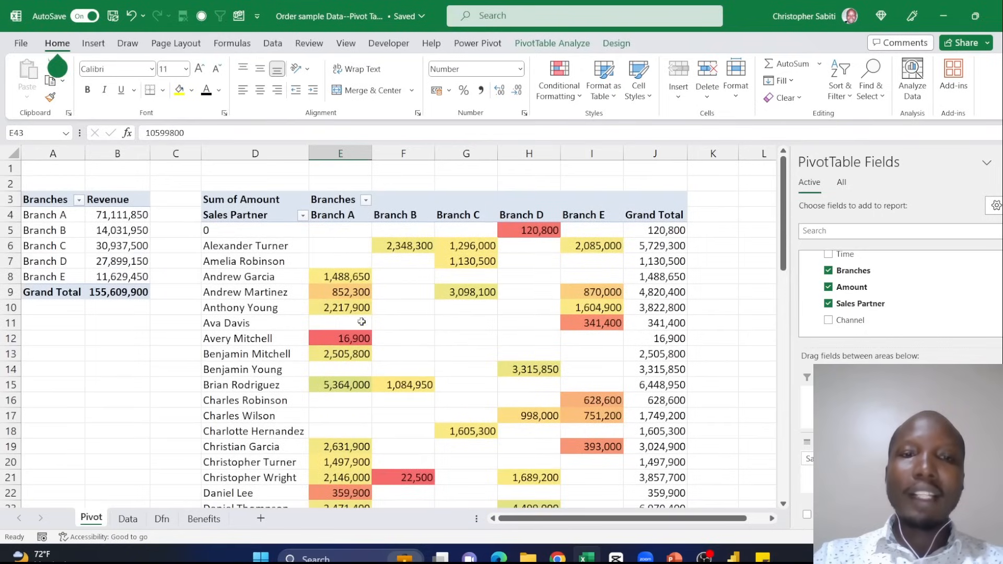
- Apply the Green - Yellow - Red Color Scale to the Grand Total row amounts for Branch A to Branch E
scroll(360, 366, "down", 16)
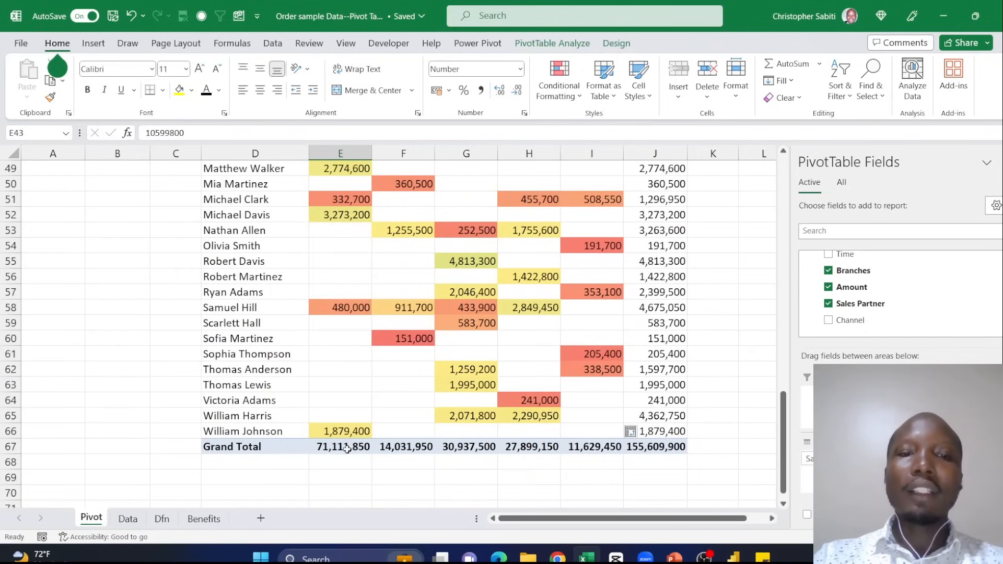
left_click_drag(347, 449, 616, 449)
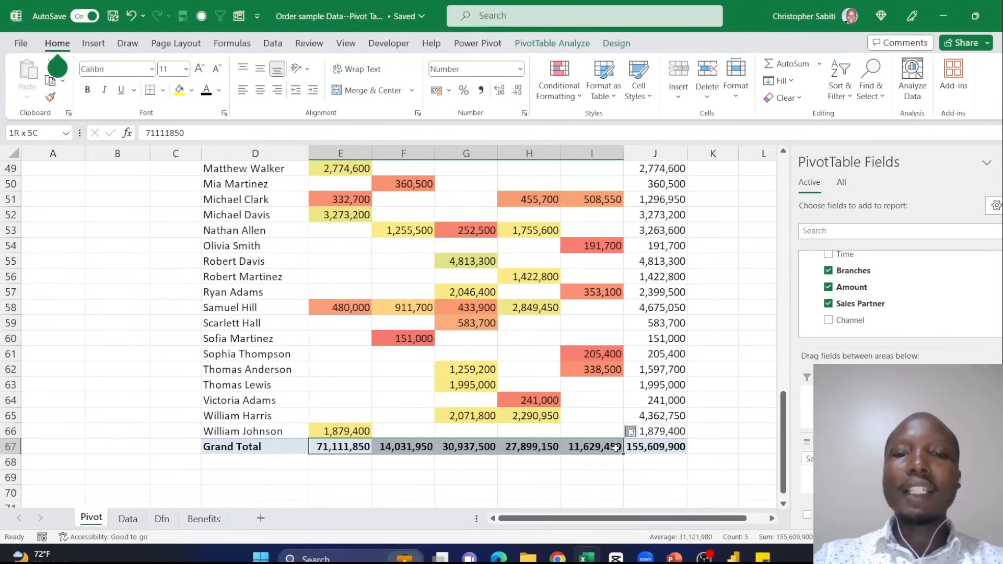
left_click(570, 91)
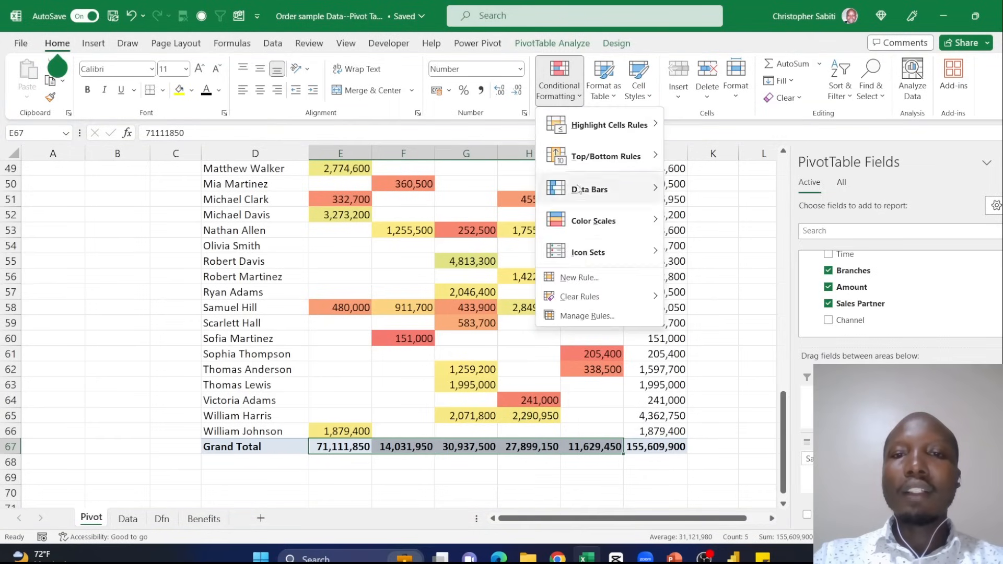
mouse_move(606, 225)
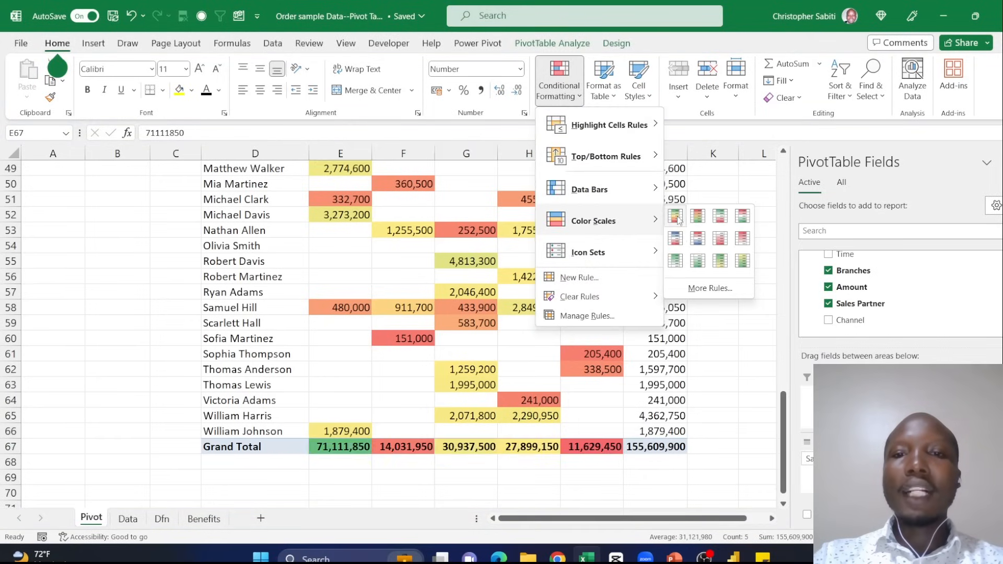
left_click(678, 219)
left_click(592, 462)
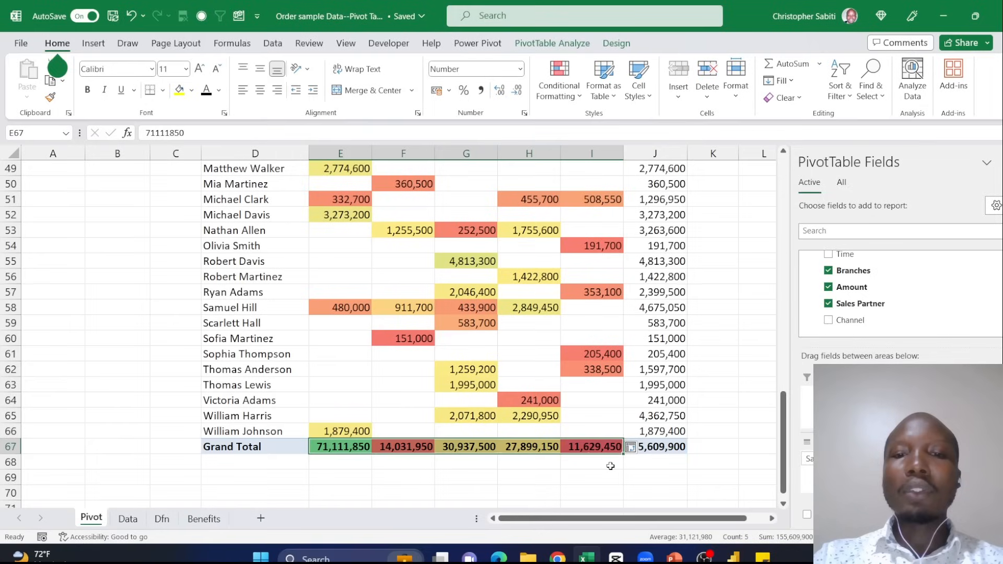
- Compare the color-scaled grand totals of the branches and review the sales partner pivot table in columns D to J
left_click(346, 451)
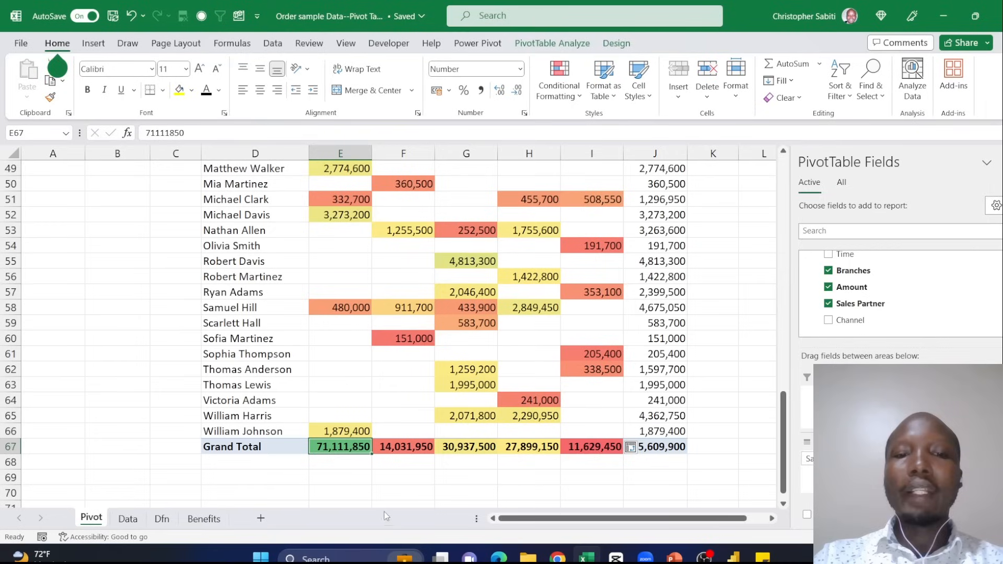
left_click(593, 447)
left_click(400, 446)
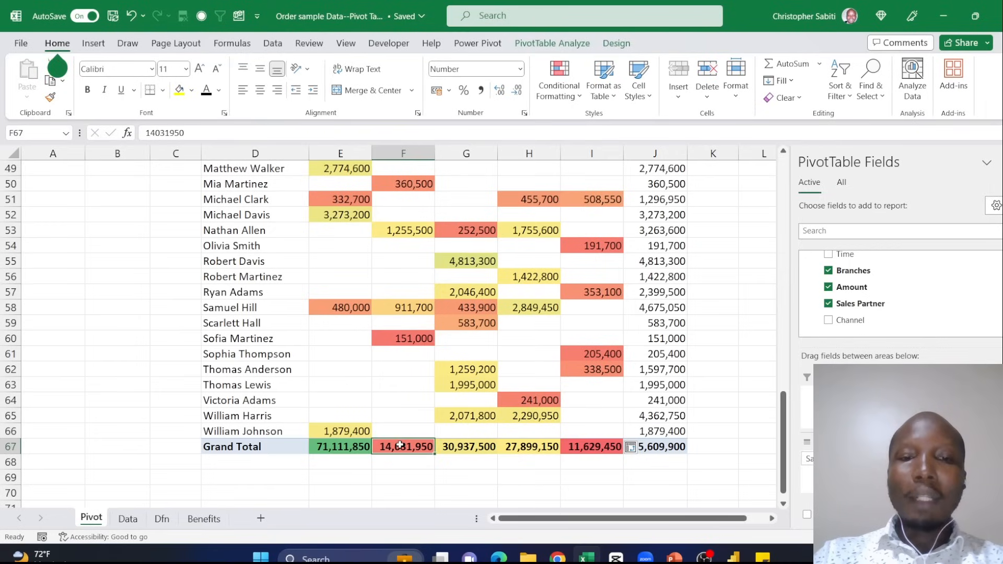
left_click(603, 445)
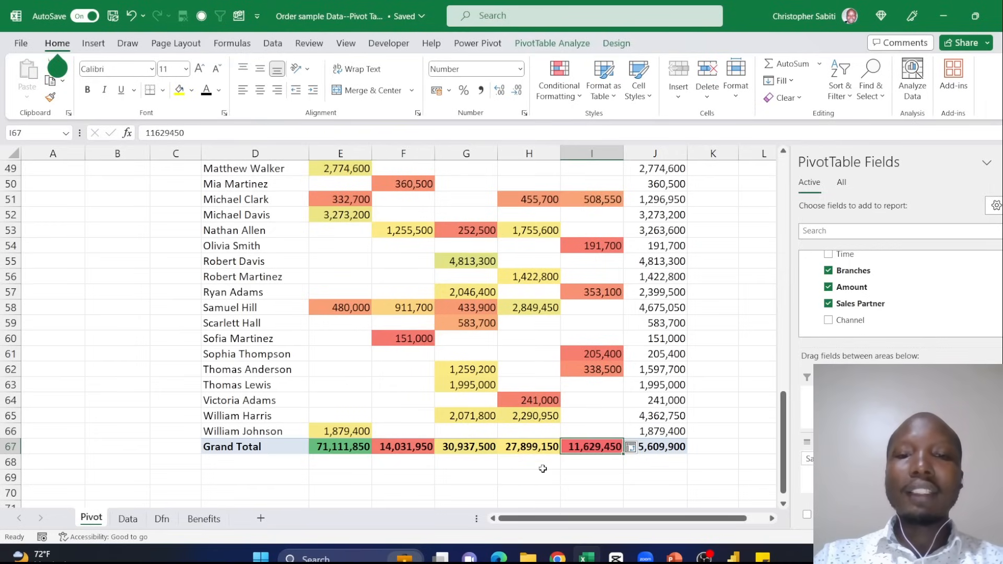
scroll(558, 336, "up", 16)
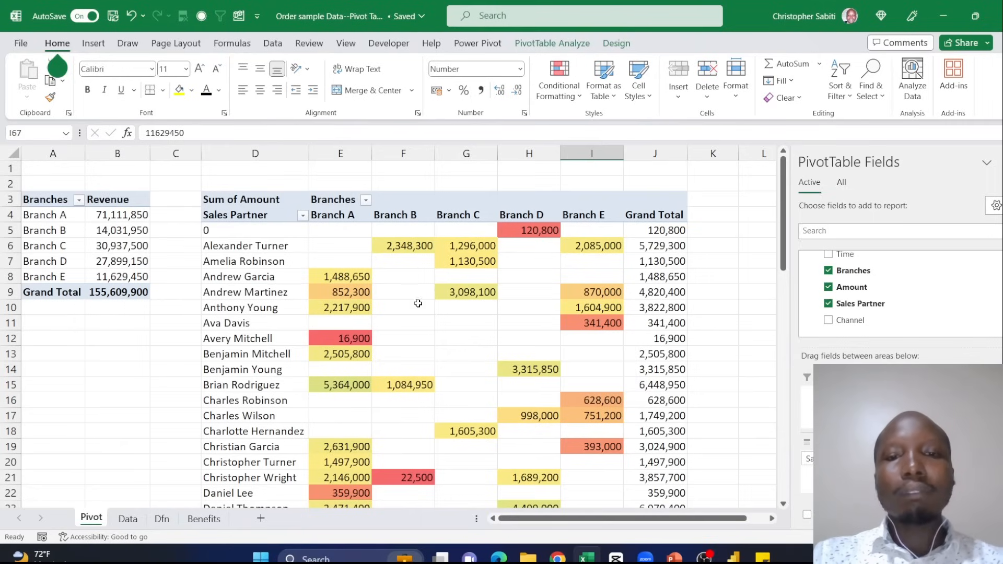
left_click(441, 289)
scroll(460, 290, "down", 7)
scroll(483, 289, "up", 5)
scroll(483, 289, "up", 2)
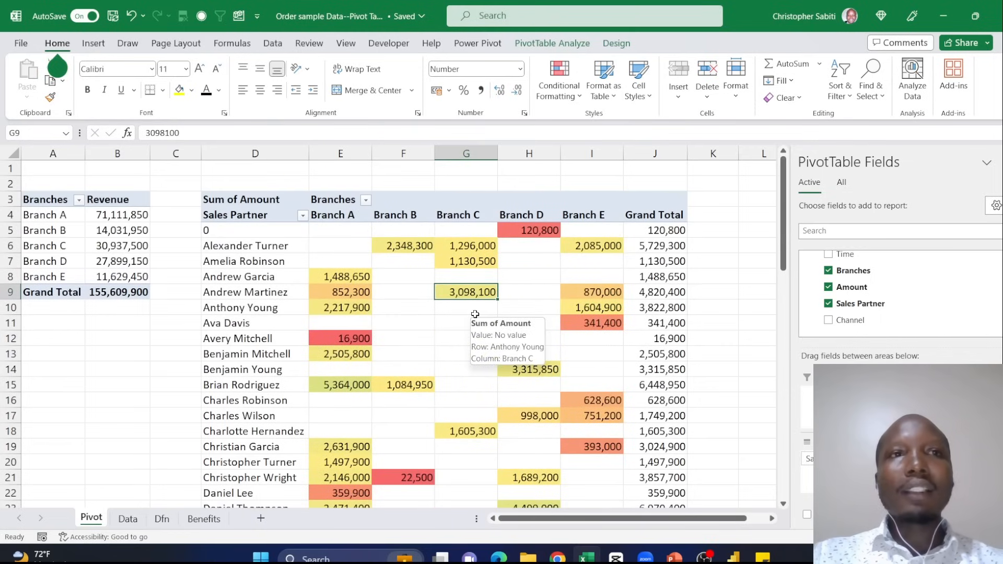
left_click_drag(244, 153, 656, 153)
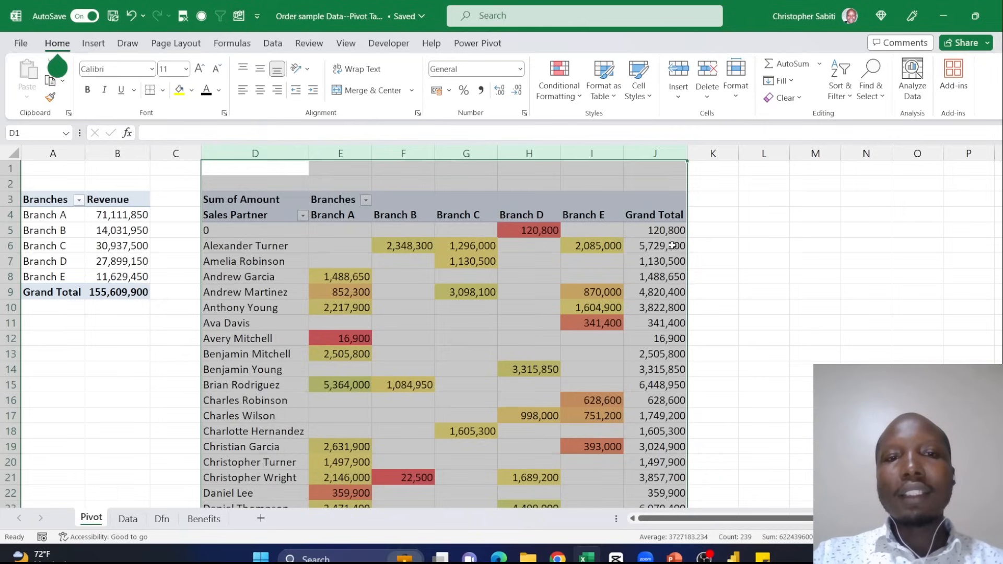
left_click(726, 197)
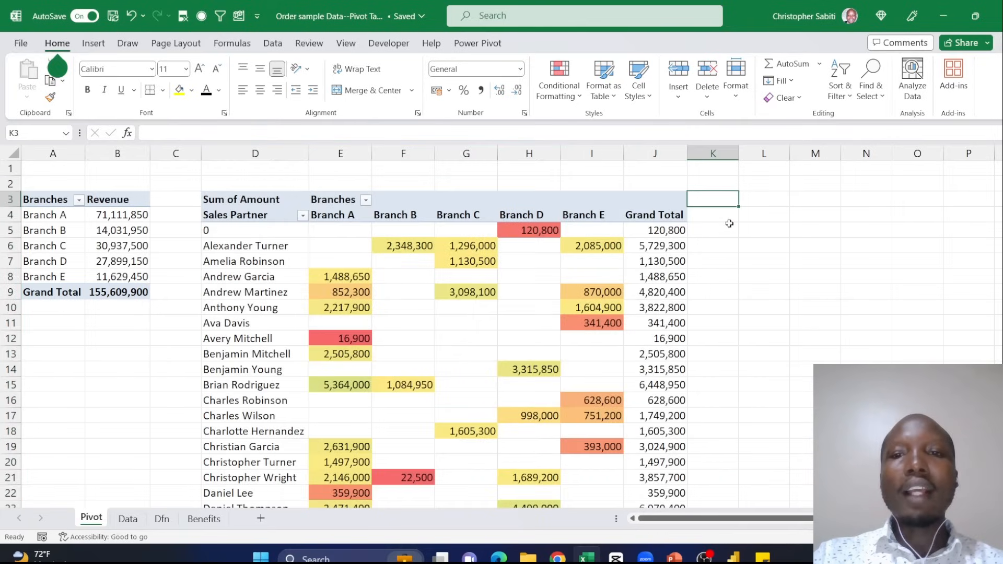
left_click_drag(661, 518, 679, 519)
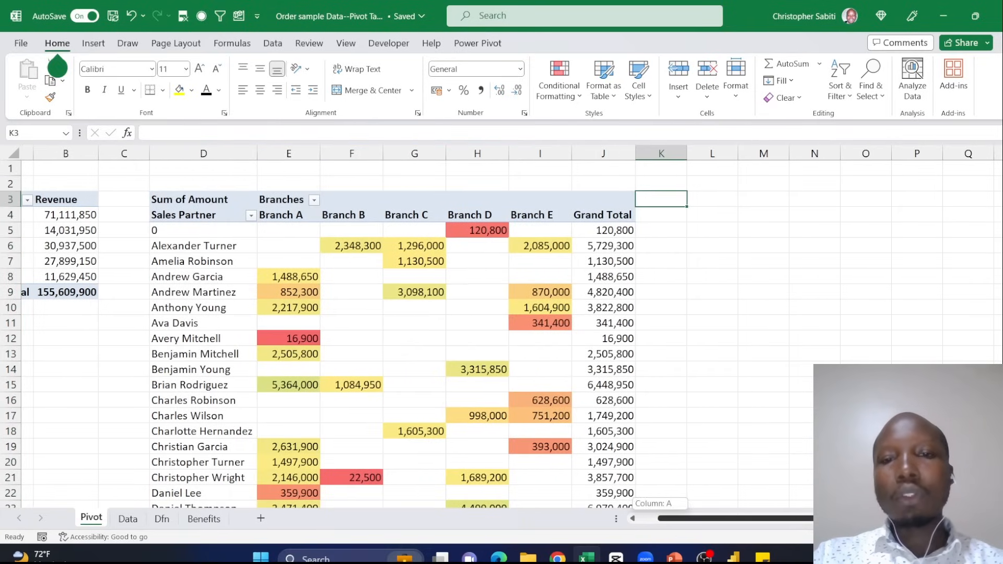
scroll(470, 334, "right", 5)
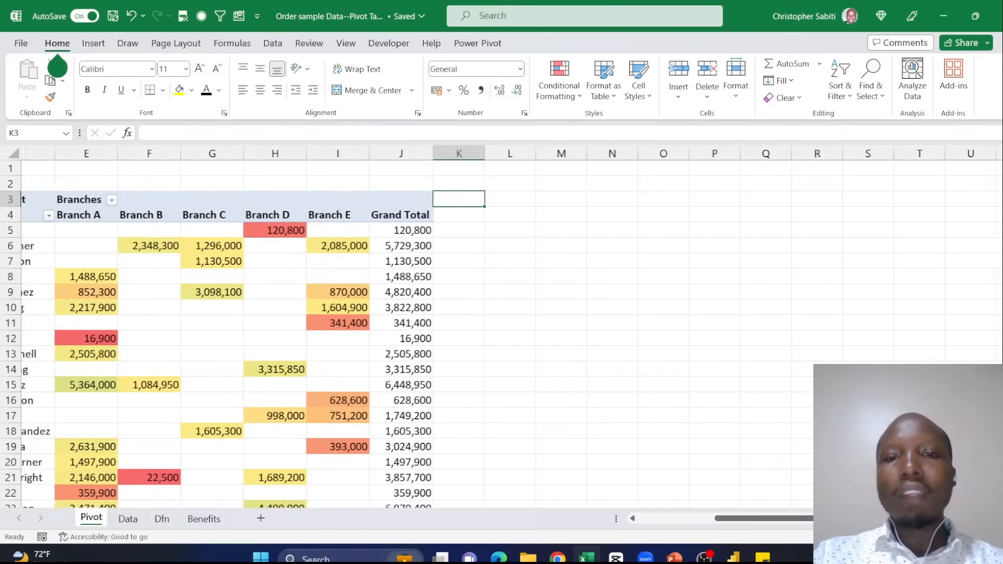
left_click(364, 205)
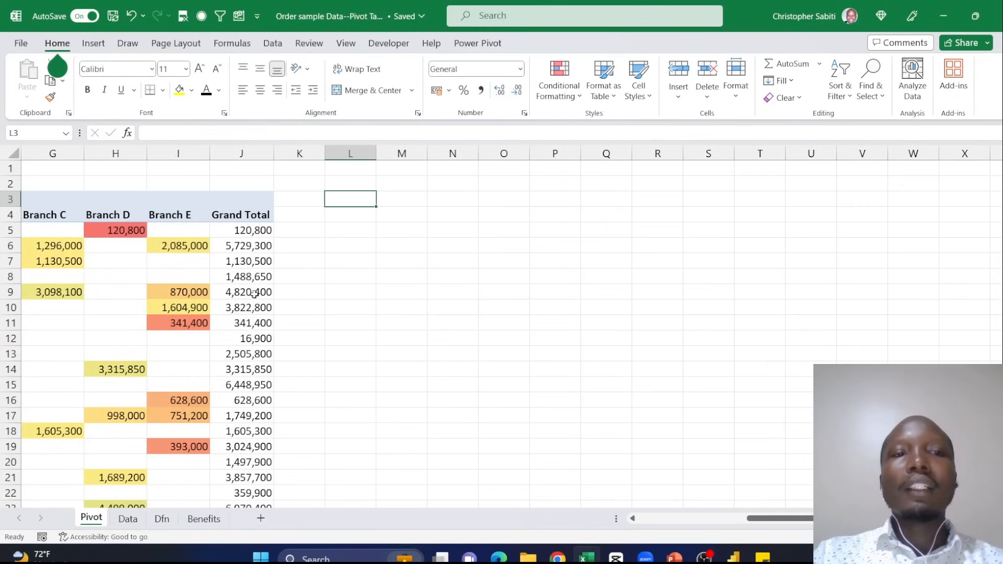
left_click_drag(759, 519, 648, 519)
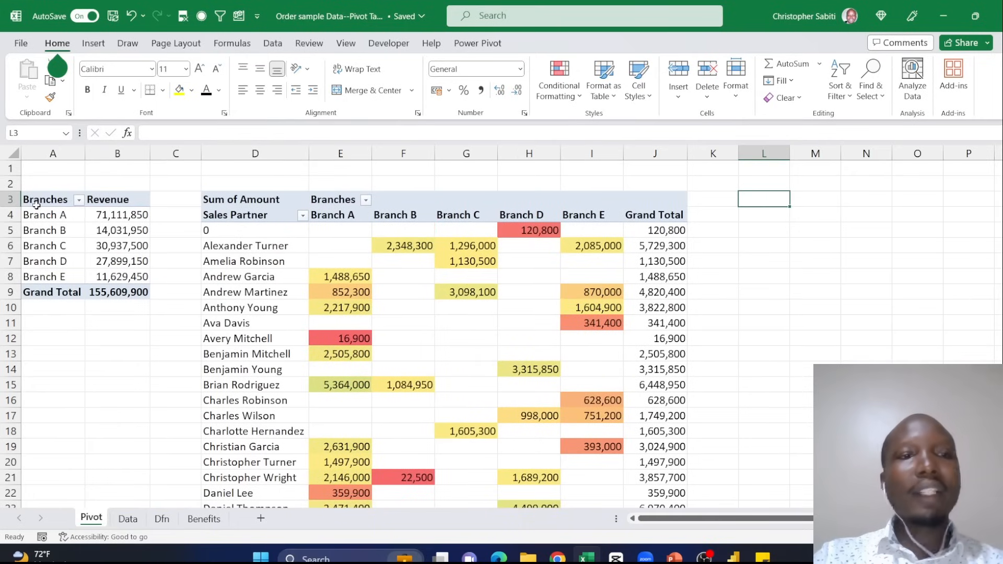
left_click_drag(51, 202, 124, 286)
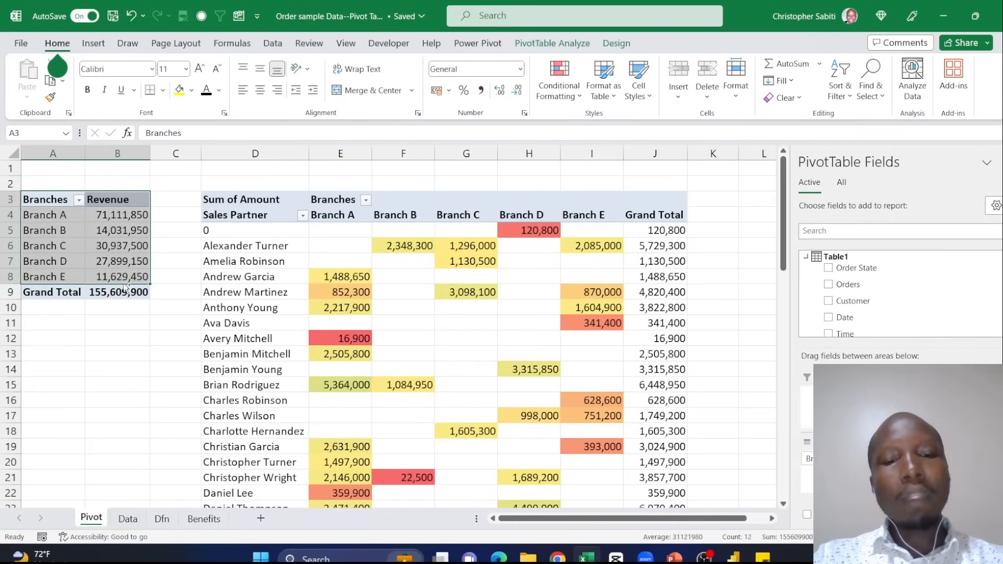
key("ctrl+c")
left_click_drag(741, 518, 757, 528)
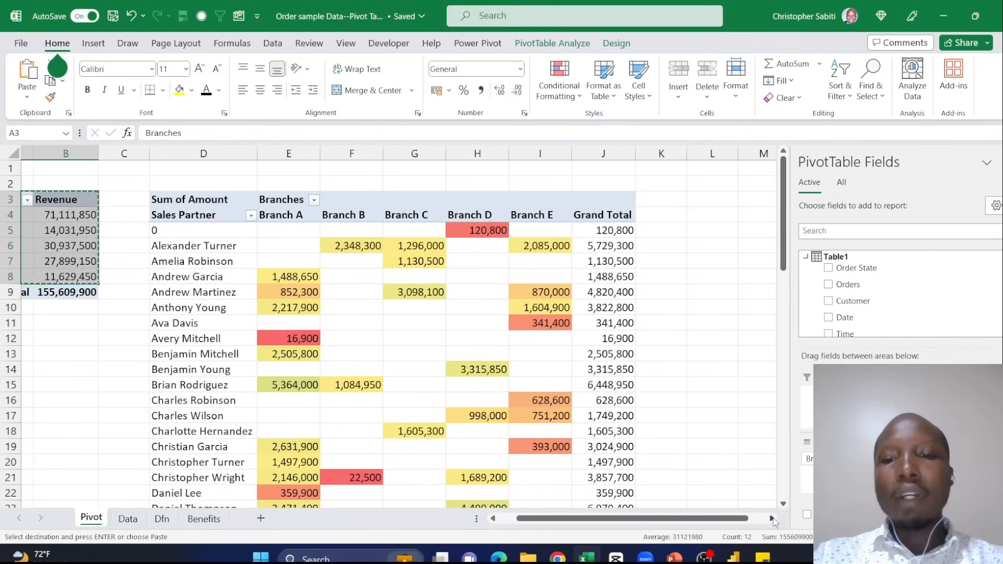
scroll(599, 198, "right", 2)
left_click(600, 198)
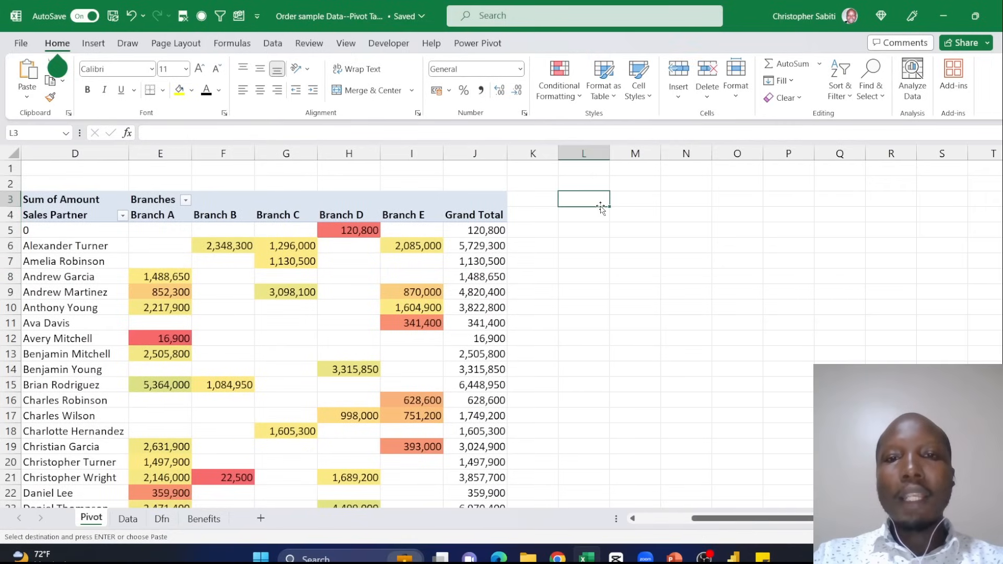
key("alt+v")
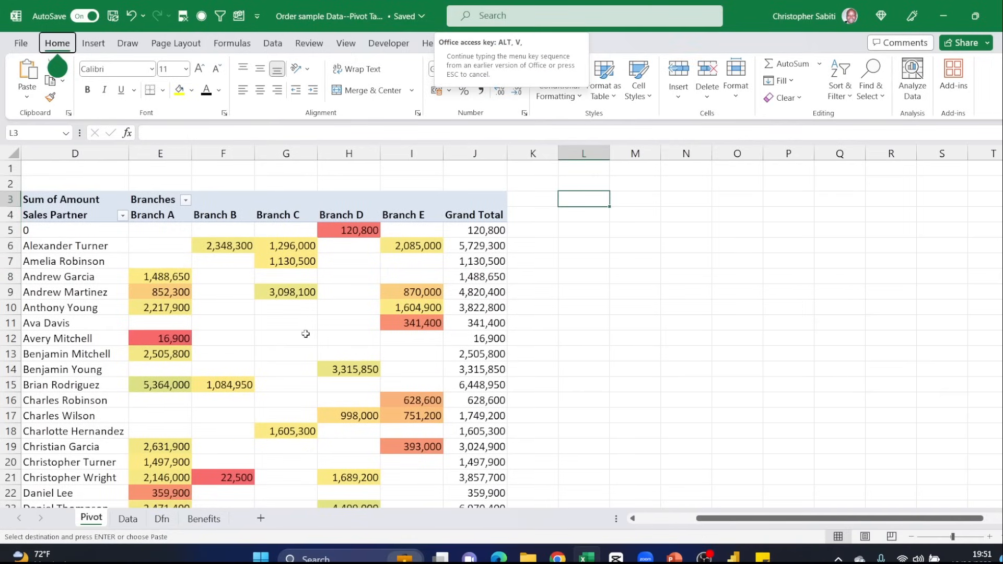
left_click_drag(755, 519, 690, 518)
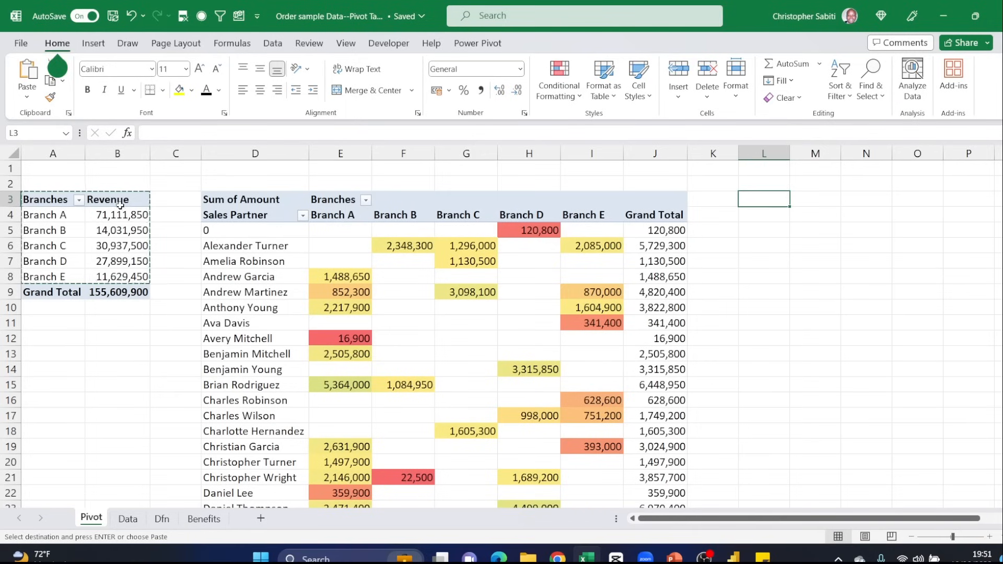
- Copy the whole Branches and Revenue pivot table, including its Grand Total row, and paste it at cell L3
left_click_drag(50, 199, 125, 295)
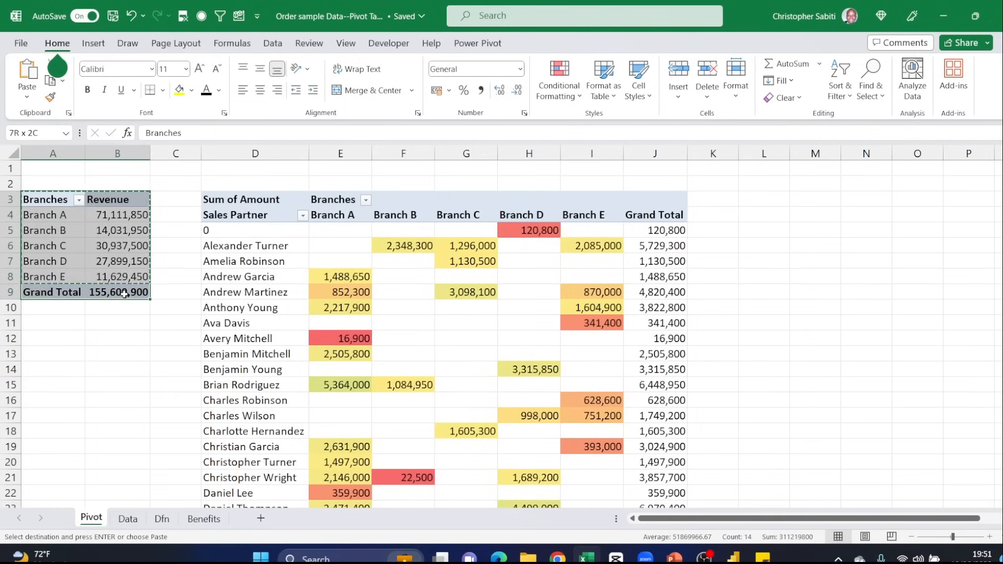
key("ctrl+c")
left_click_drag(689, 519, 835, 538)
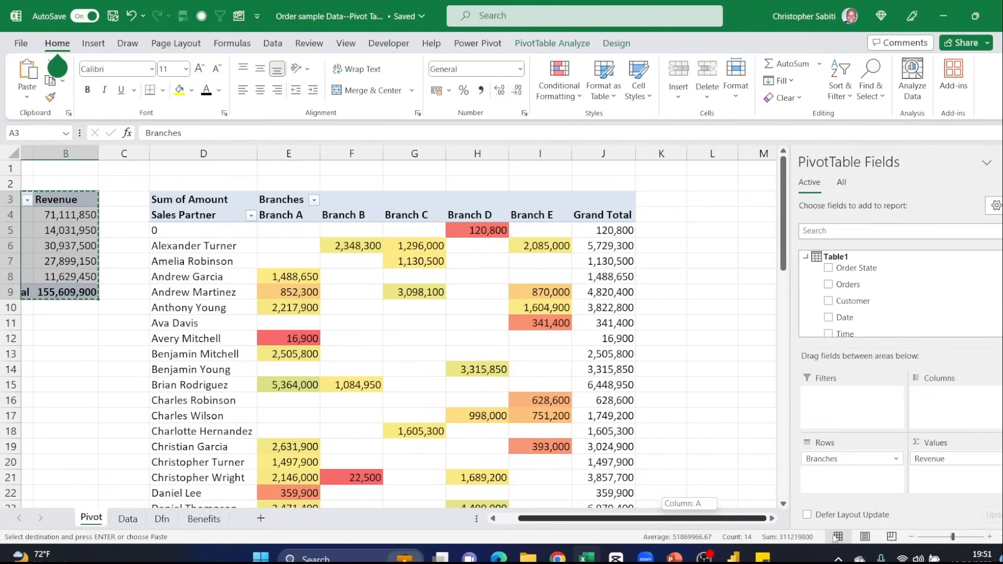
left_click(712, 200)
key("ctrl+v")
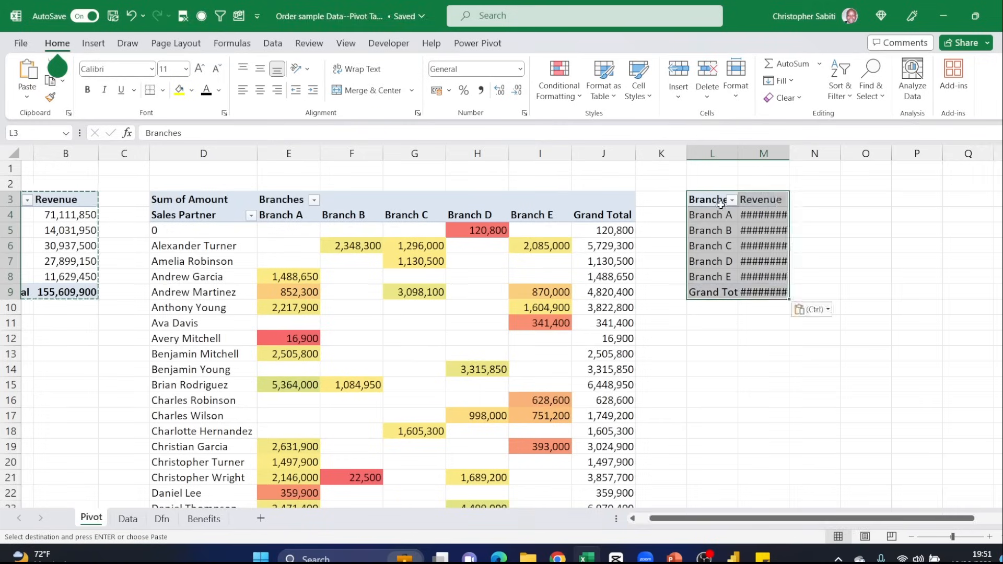
- Autofit column M to the Revenue amounts of the copied pivot table
left_click(772, 518)
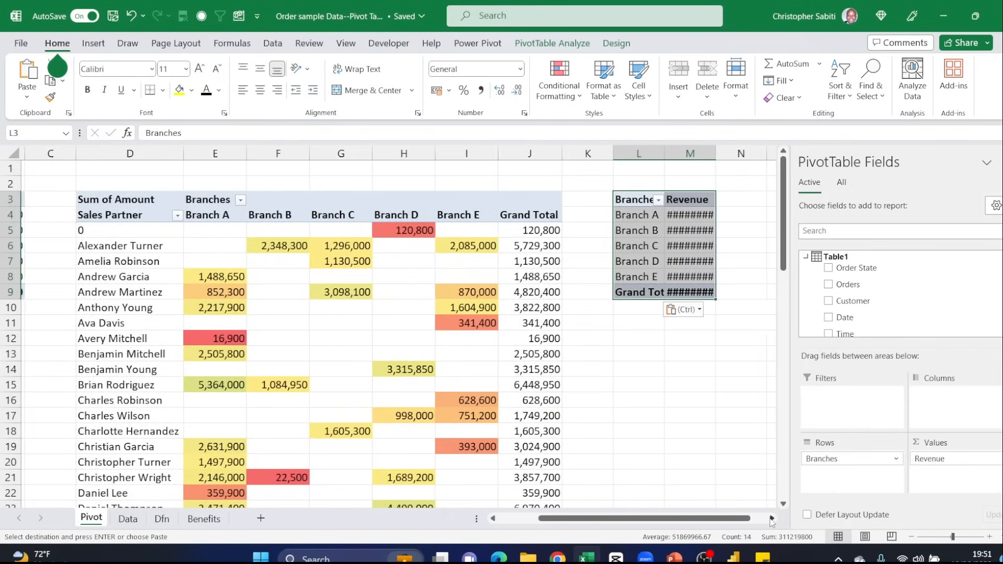
left_click(771, 519)
double_click(427, 157)
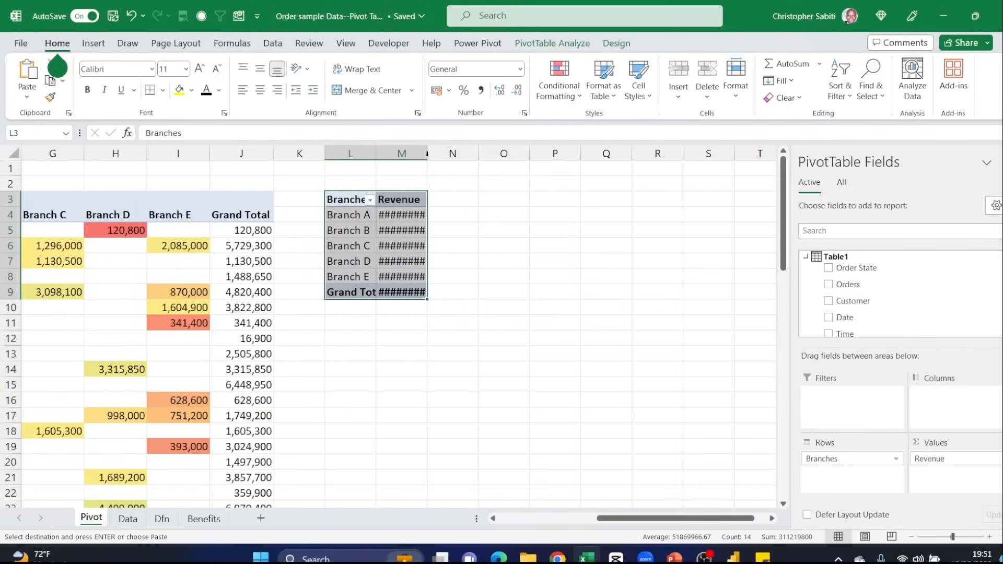
- Add the Date field to the Rows area below Branches in the copied pivot table
left_click(413, 224)
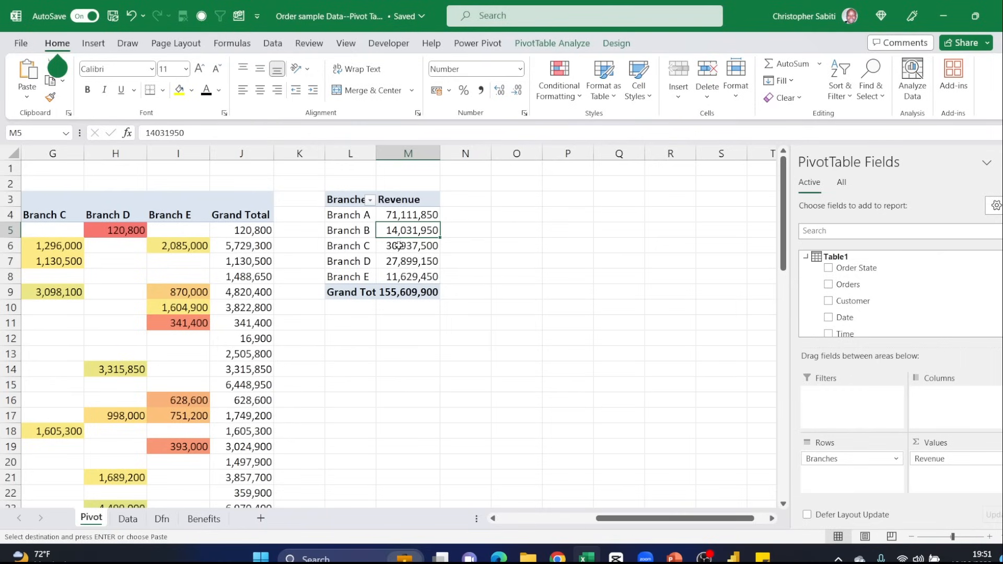
scroll(855, 303, "down", 2)
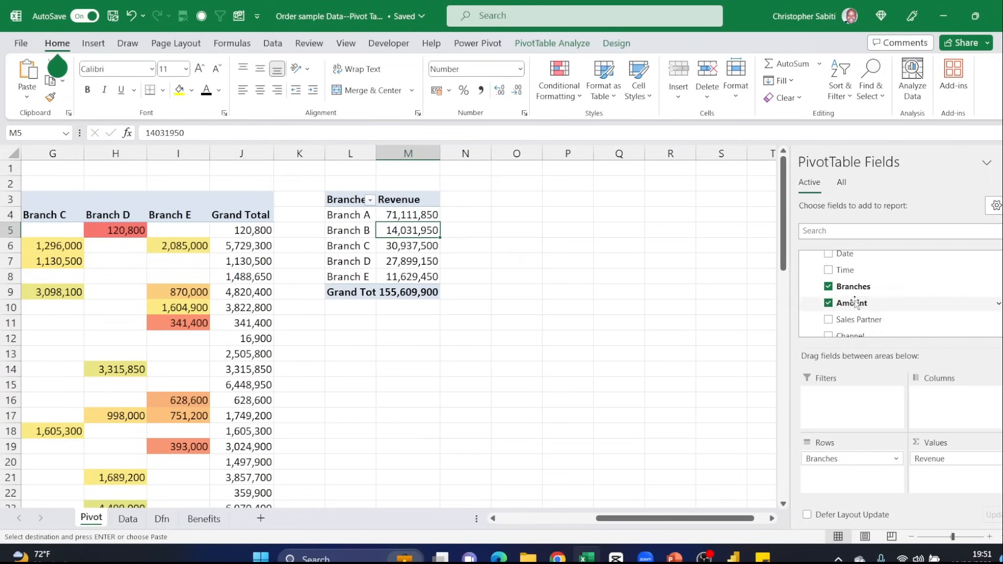
scroll(855, 303, "up", 1)
left_click_drag(845, 286, 851, 472)
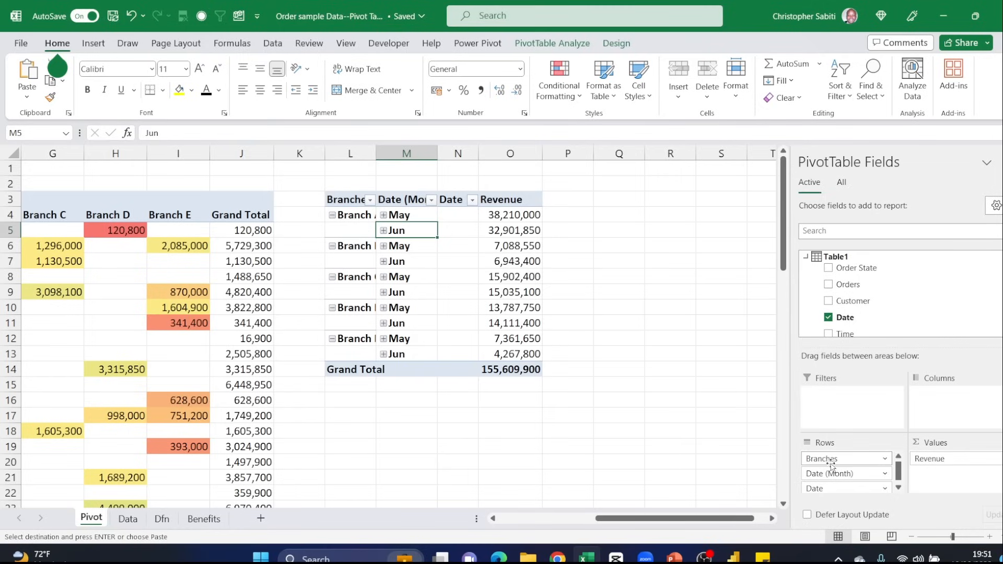
- Remove the Date field from the Rows area of the copied pivot table, keeping Branches and Date (Month)
scroll(850, 456, "down", 1)
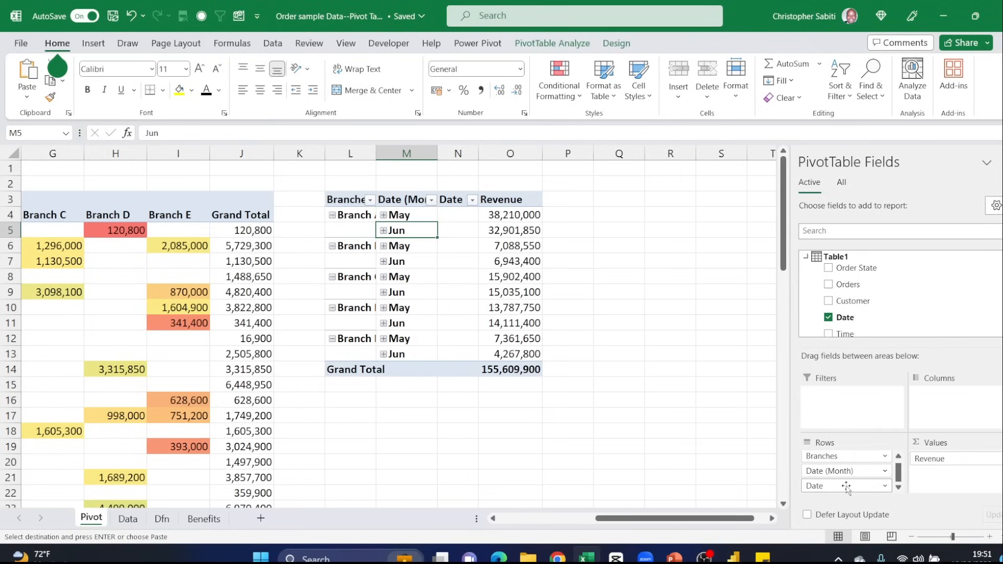
key("alt+v")
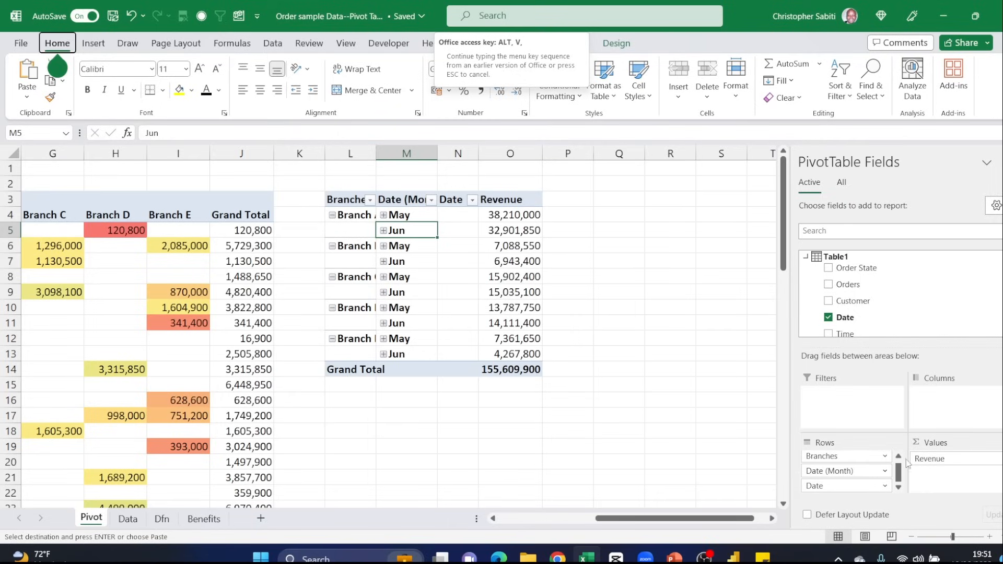
left_click(898, 490)
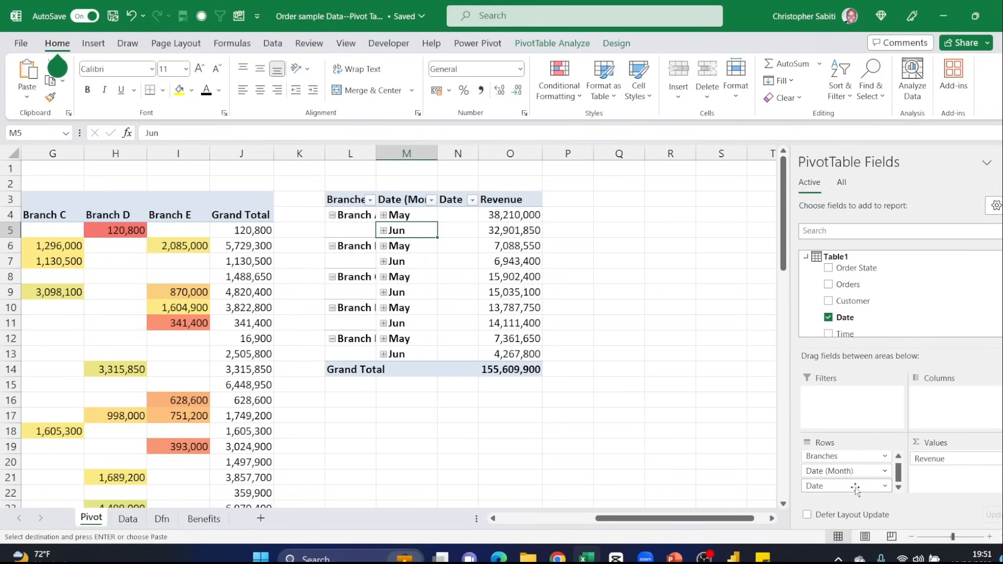
left_click_drag(856, 488, 703, 418)
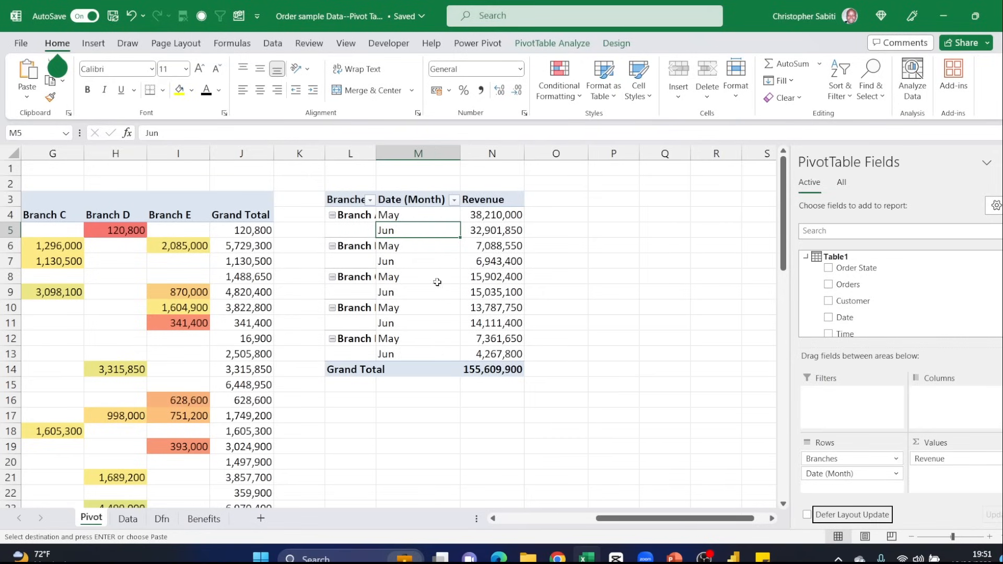
- Autofit the Branches column L of the copied pivot table and review the May and Jun revenue amounts
double_click(374, 154)
left_click(391, 216)
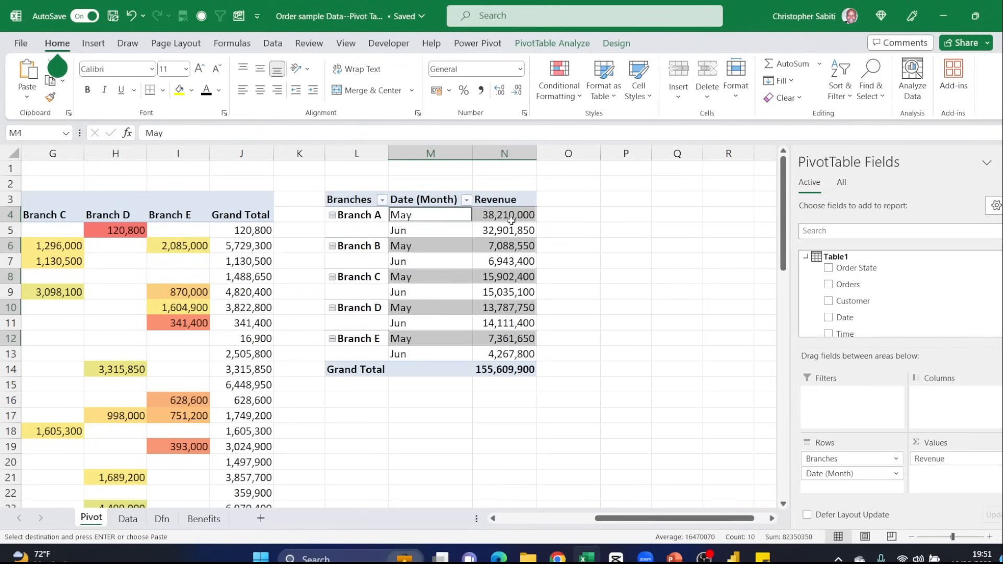
left_click(438, 230)
key("Right")
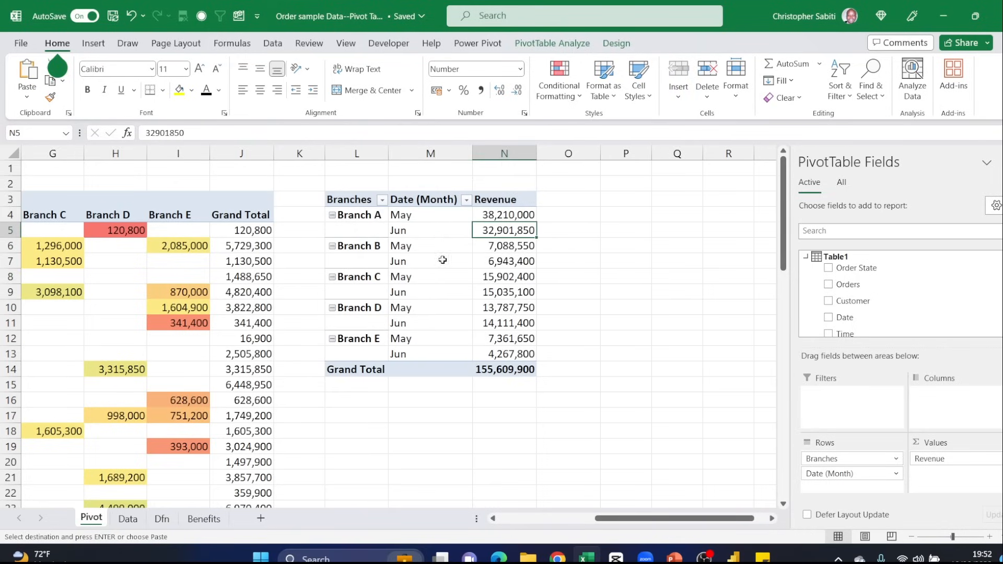
- Move Date (Month) above Branches in the Rows area of the copied pivot table and autofit column L
left_click(386, 248)
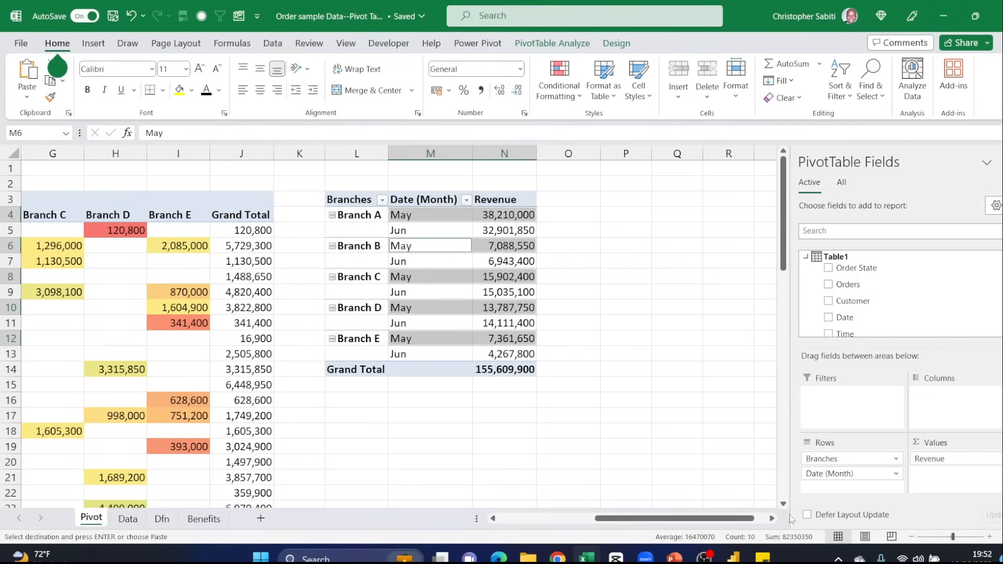
mouse_move(836, 474)
left_mouse_down()
mouse_move(852, 475)
mouse_move(840, 456)
left_mouse_up()
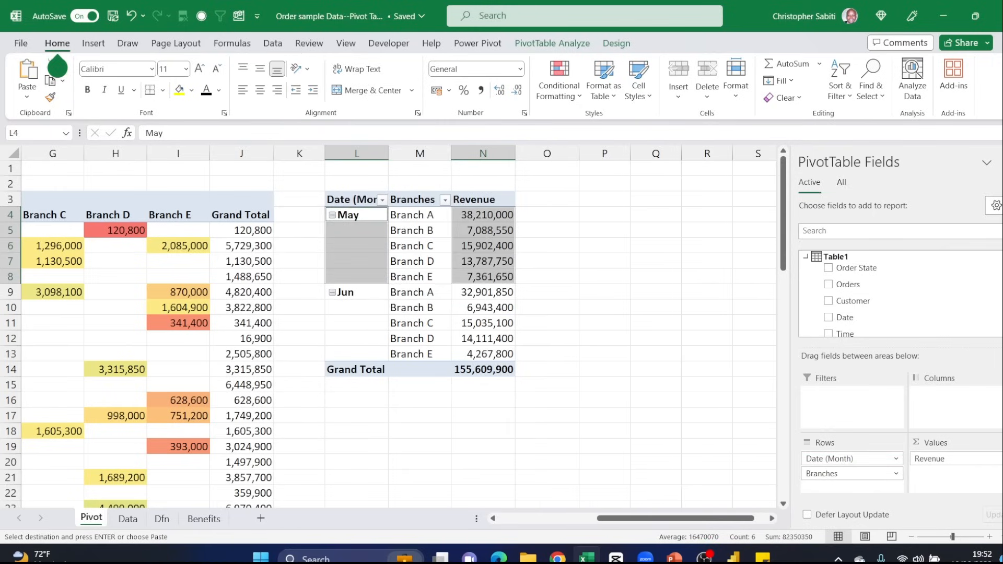
left_click(386, 248)
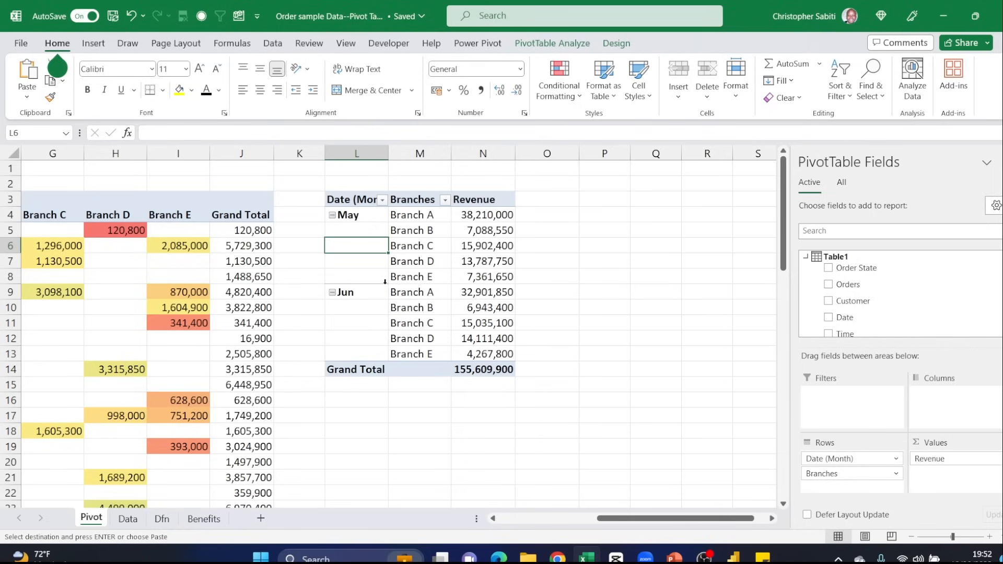
double_click(390, 156)
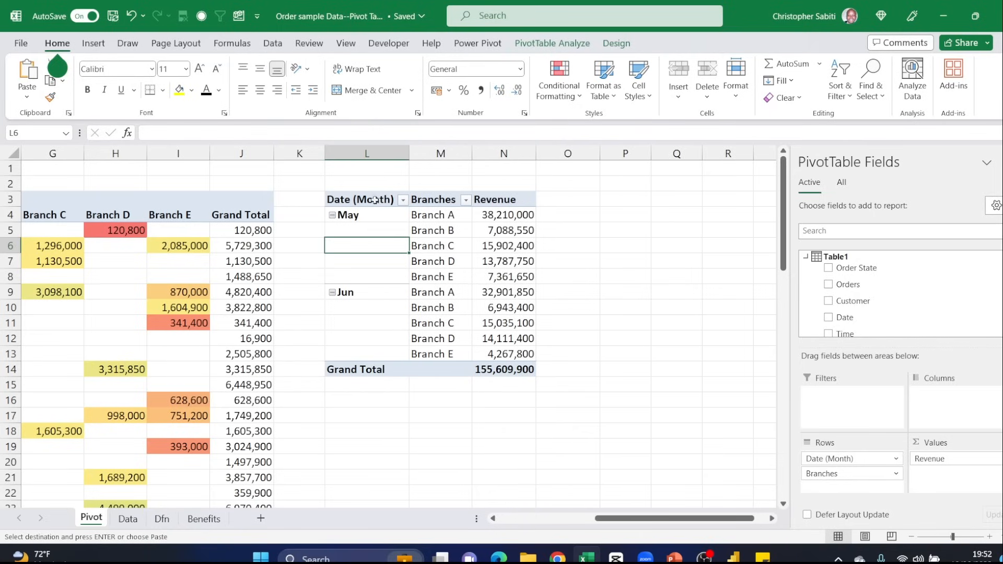
- Review the Branch A revenue amounts under May and Jun in the copied pivot table
left_click(355, 215)
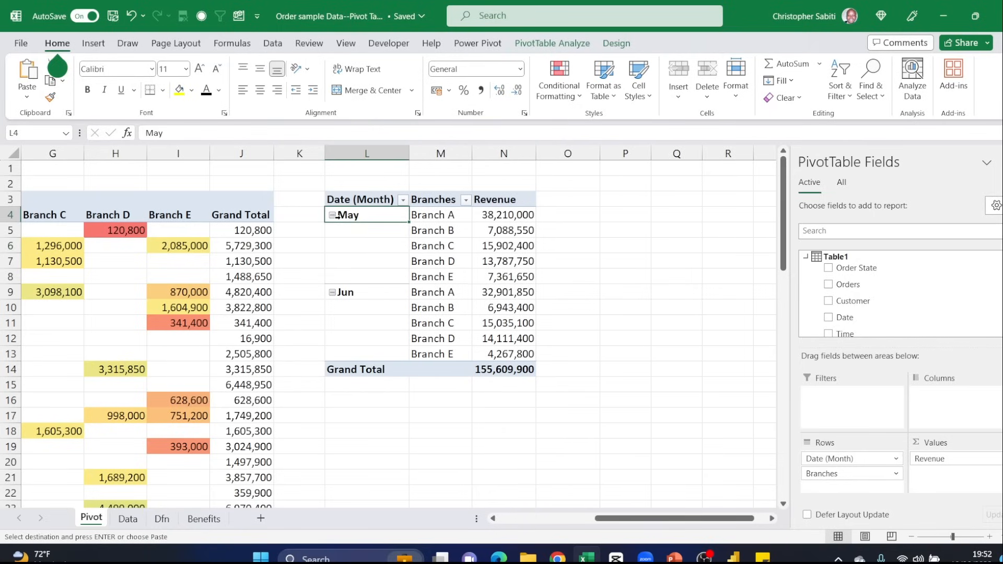
left_click(446, 218)
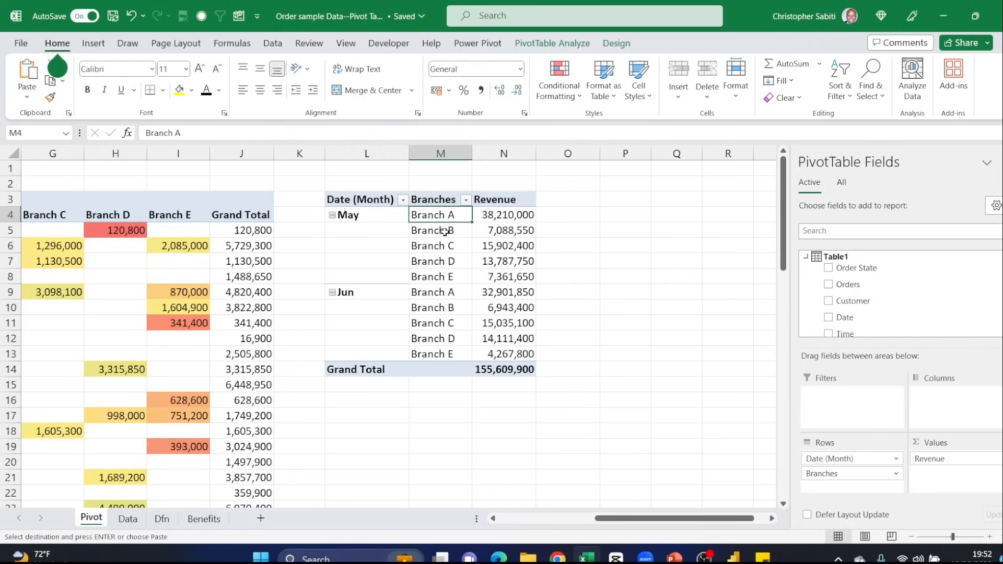
left_click(497, 219)
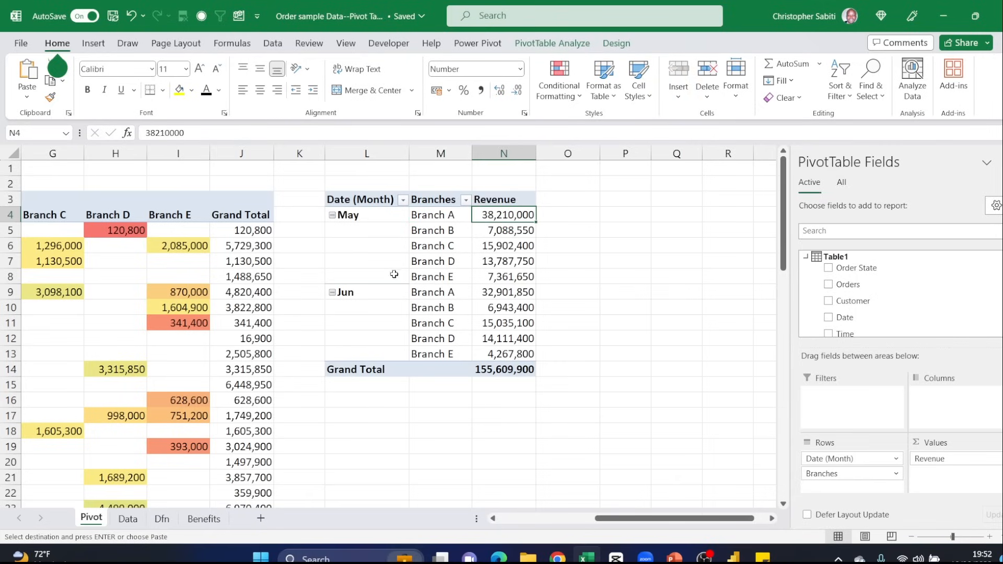
left_click(481, 292)
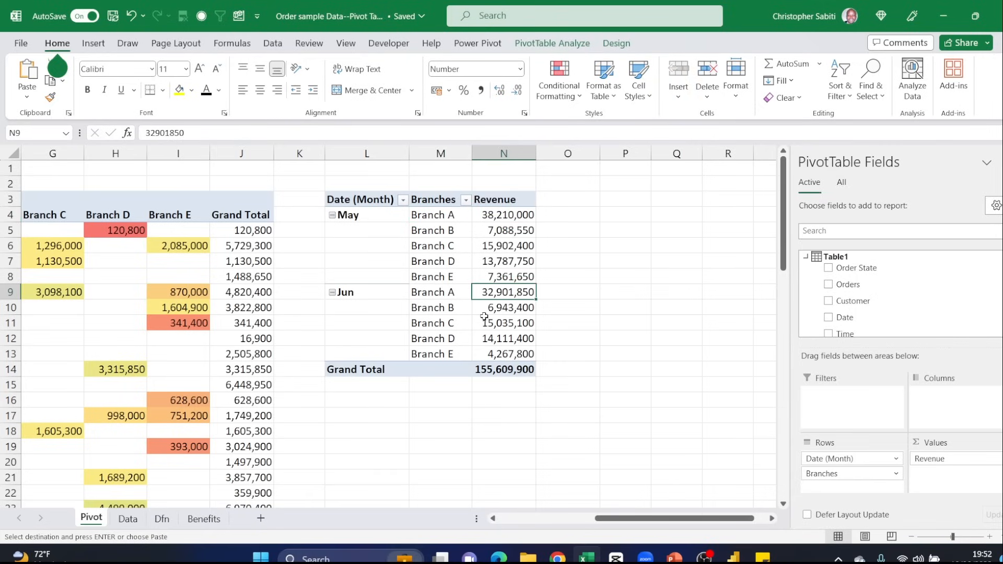
left_click(348, 215)
right_click(349, 214)
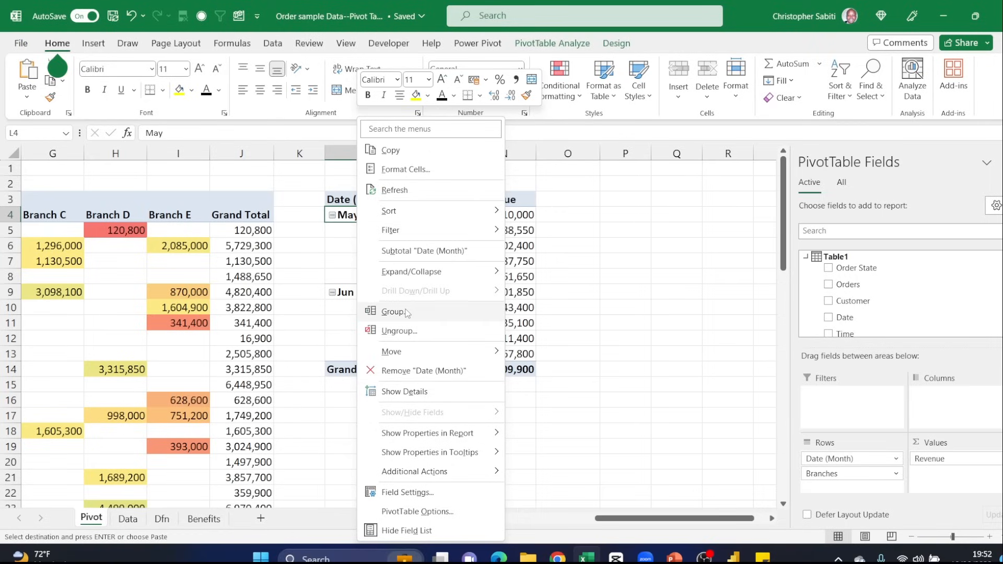
left_click(663, 292)
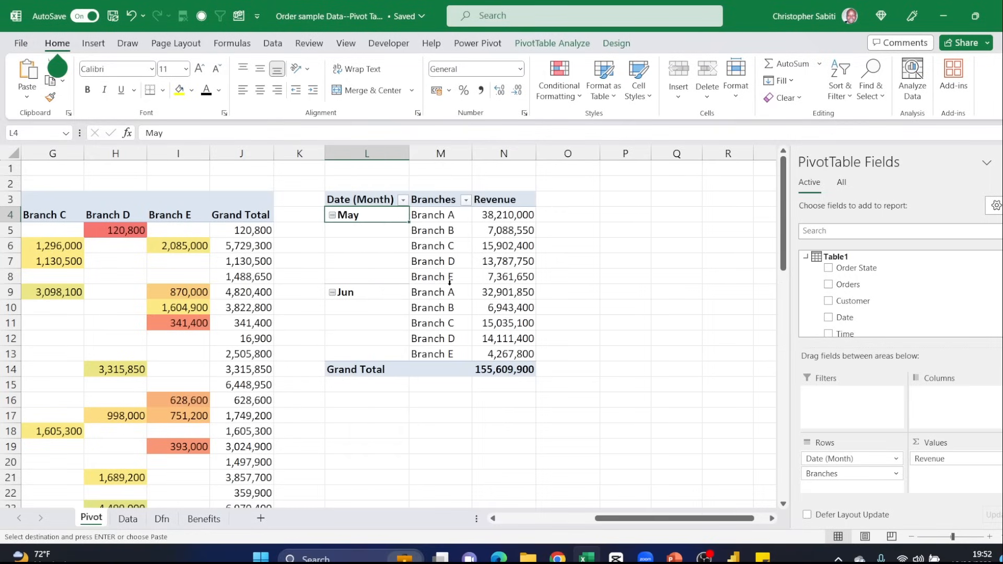
key("alt+v")
right_click(365, 222)
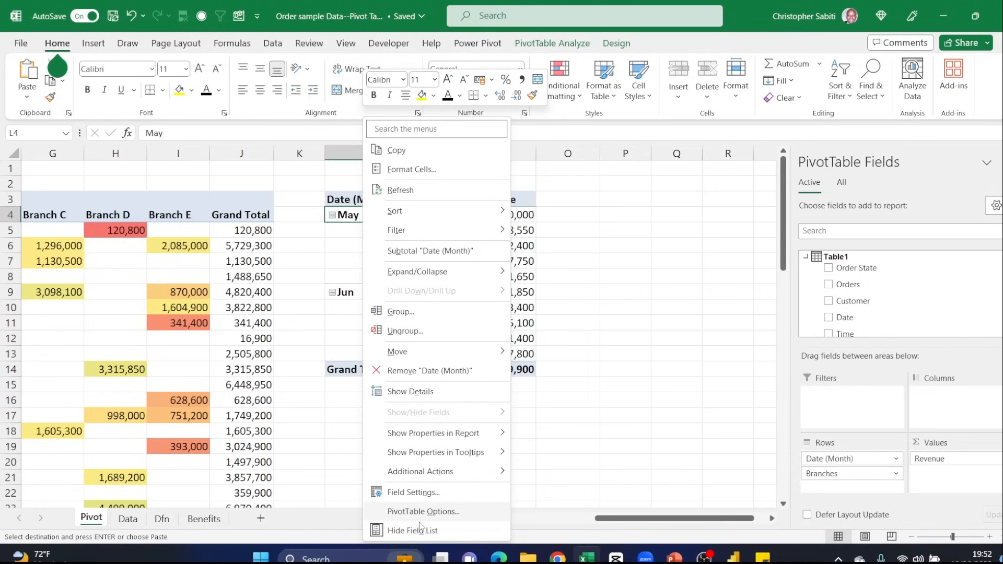
left_click(327, 259)
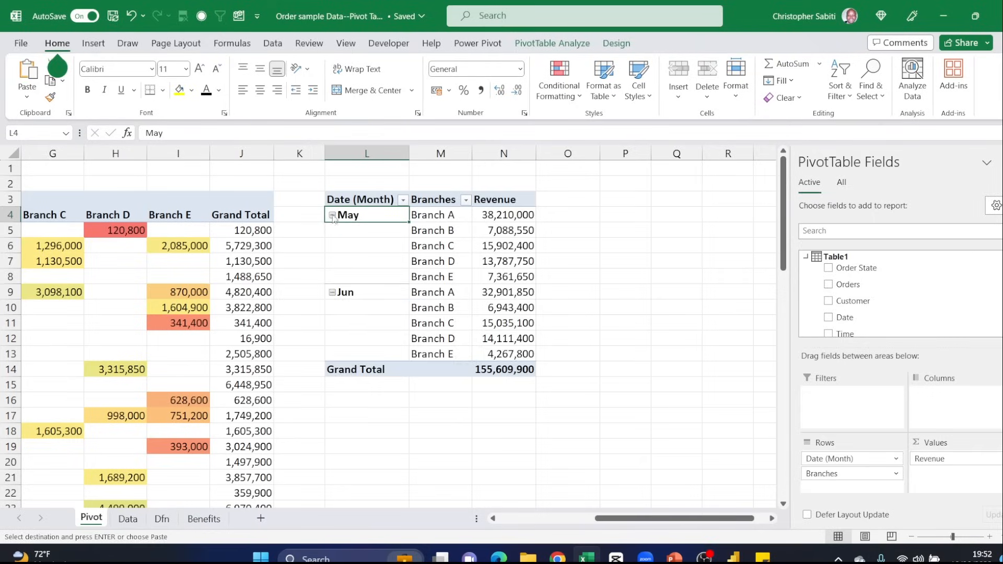
- Collapse the May and Jun groups in the copied pivot table and select their revenue totals
left_click(333, 215)
left_click(332, 231)
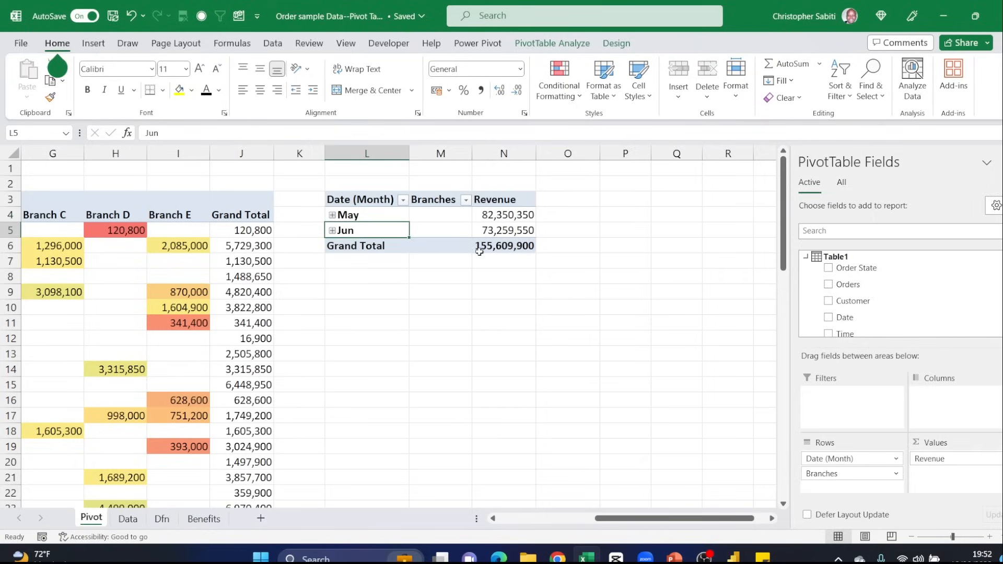
left_click_drag(499, 211, 509, 230)
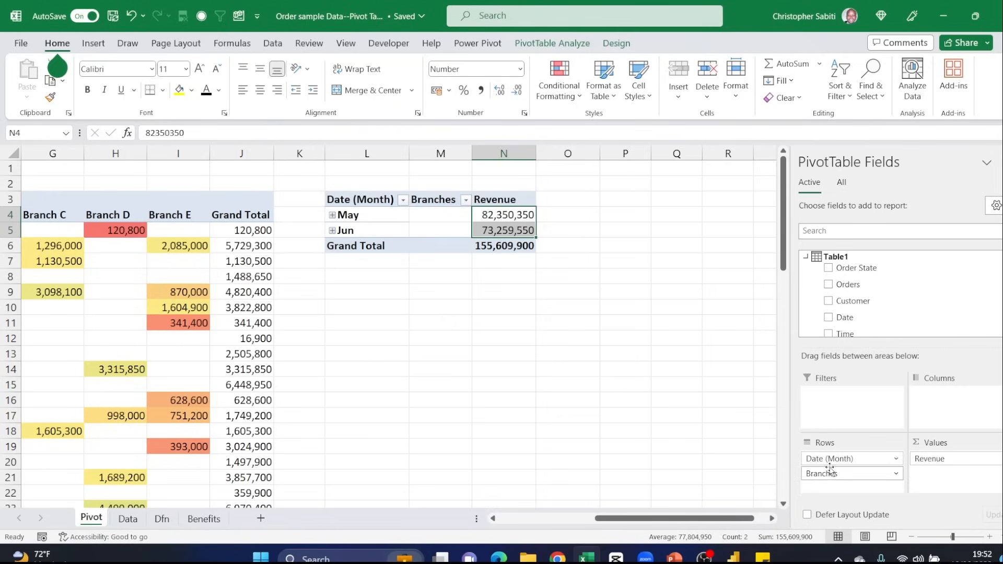
- Remove the Branches field from the Rows area of the copied pivot table, keeping only Date (Month)
left_click_drag(835, 478, 667, 395)
left_click_drag(383, 231, 467, 255)
left_click(502, 276)
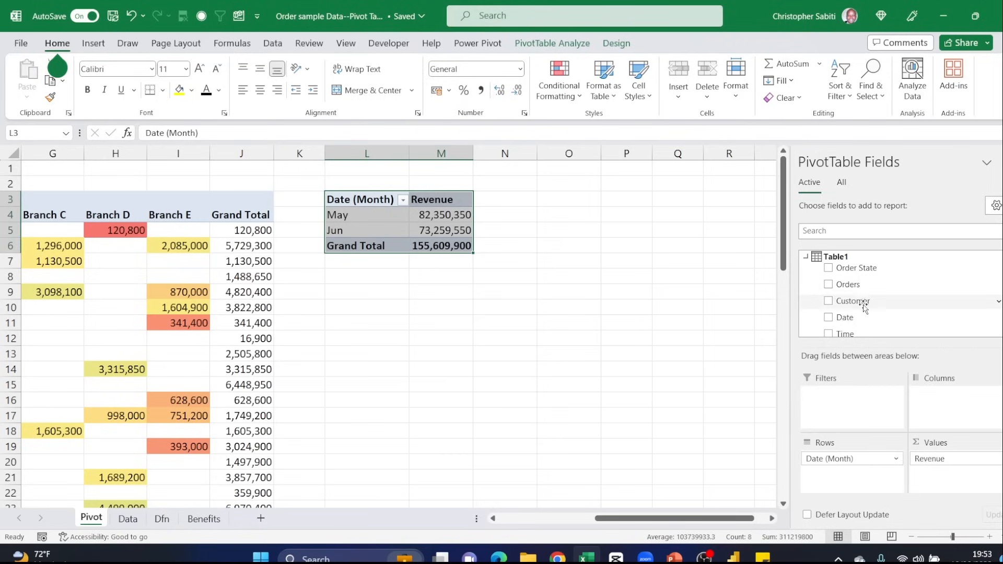
- Add the Branches field to the Columns area of the copied pivot table and review the May revenue across branches
scroll(857, 304, "down", 2)
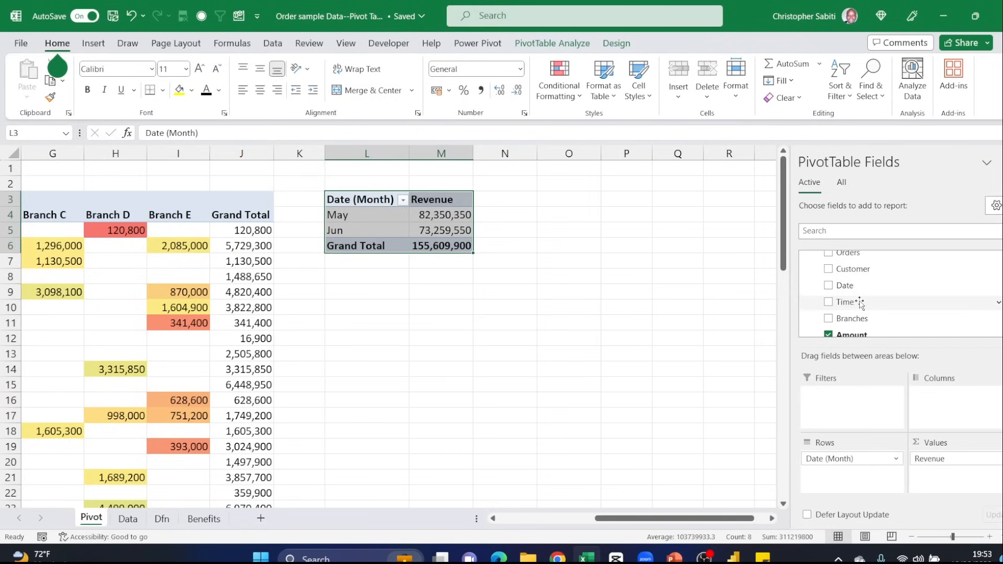
scroll(883, 314, "down", 1)
scroll(862, 295, "up", 1)
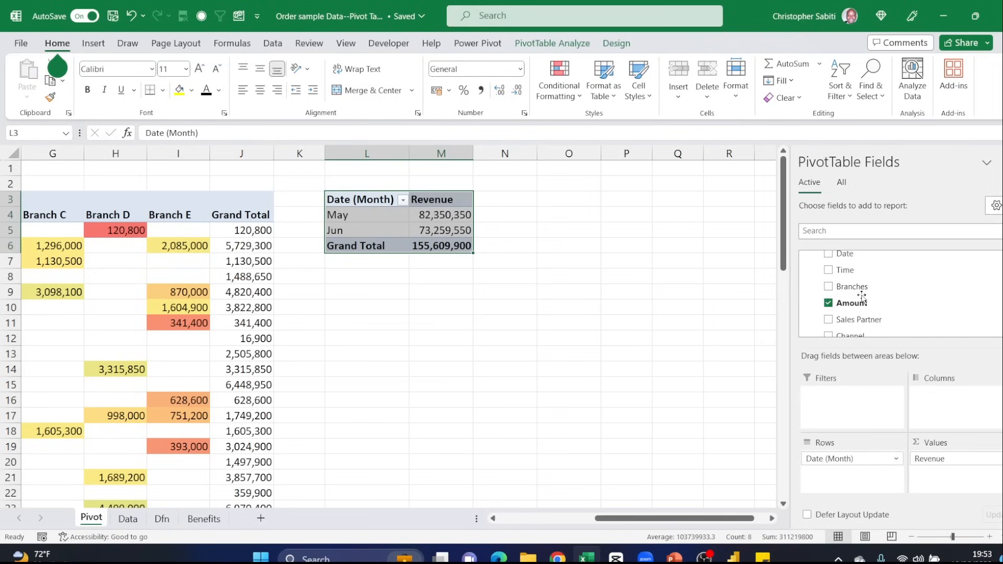
left_click_drag(852, 287, 941, 402)
left_click_drag(722, 518, 764, 513)
left_click(413, 282)
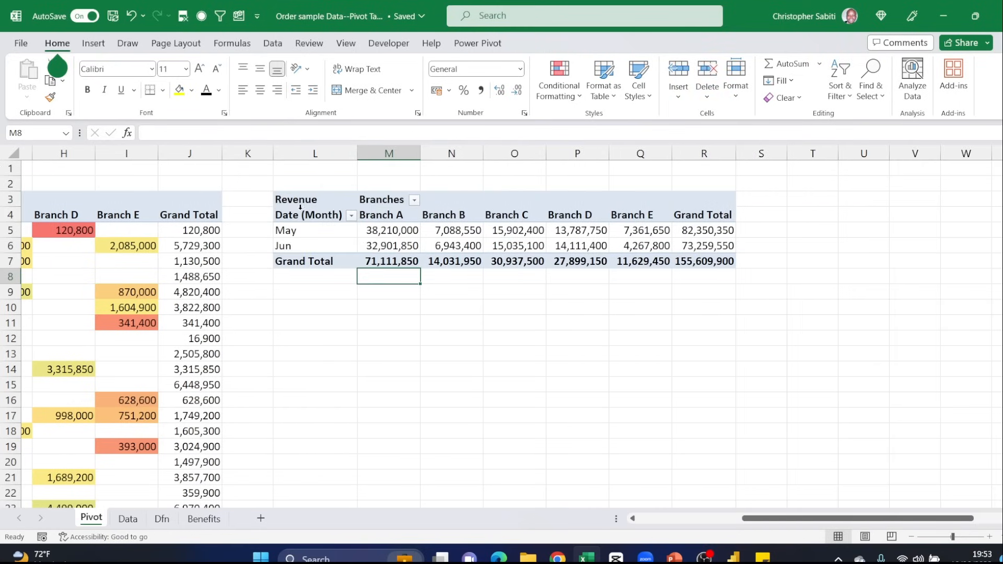
left_click_drag(301, 214, 701, 261)
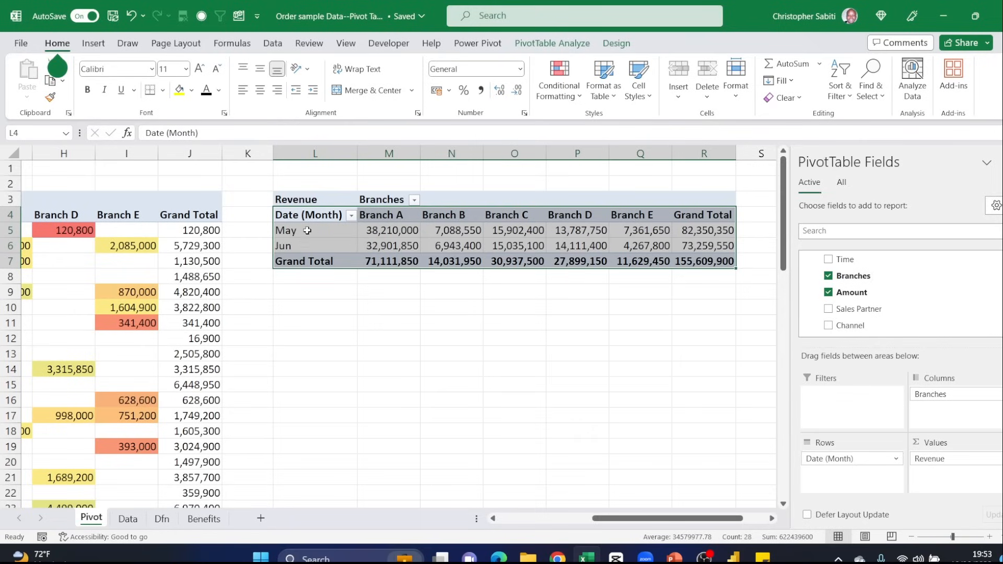
left_click_drag(307, 230, 715, 232)
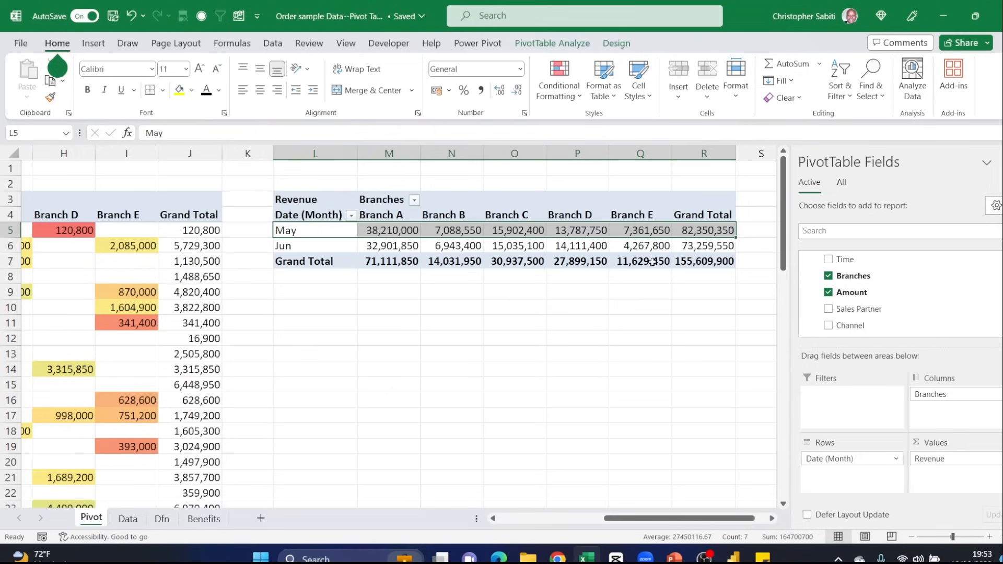
- Turn off grand totals for rows and columns in the monthly branch pivot table and inspect the remaining layout
left_click(606, 45)
left_click(73, 98)
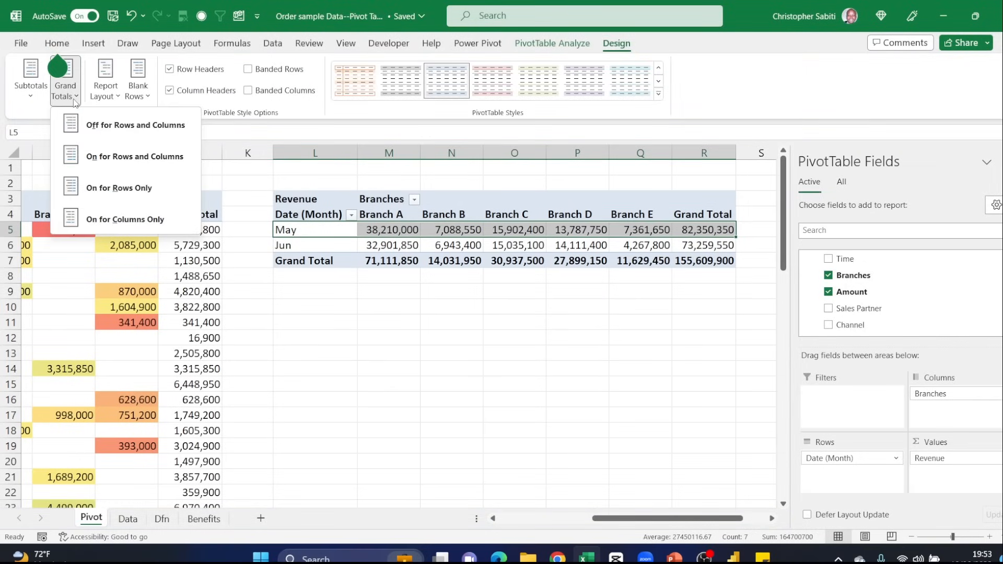
left_click(133, 125)
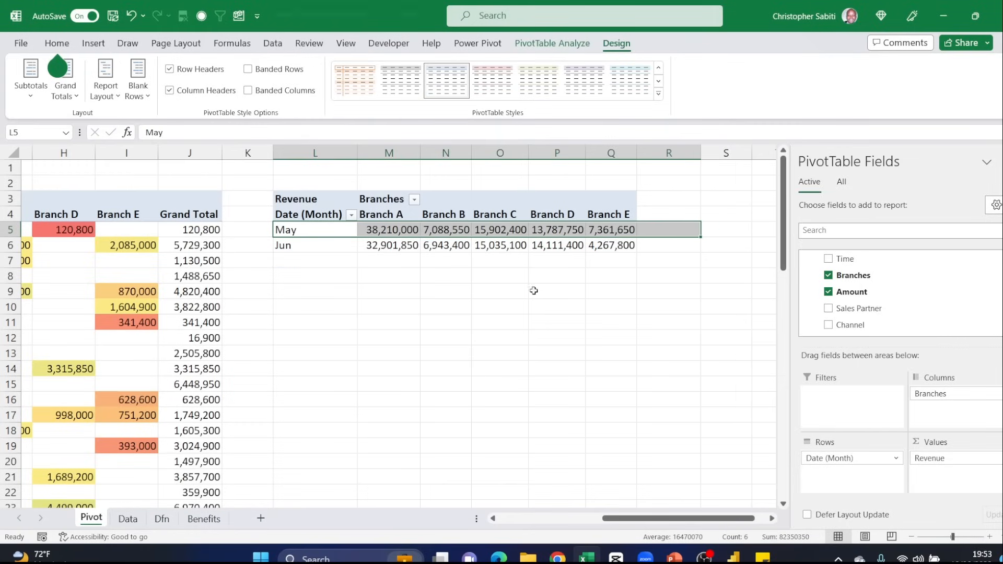
left_click(534, 290)
left_click_drag(388, 153, 611, 152)
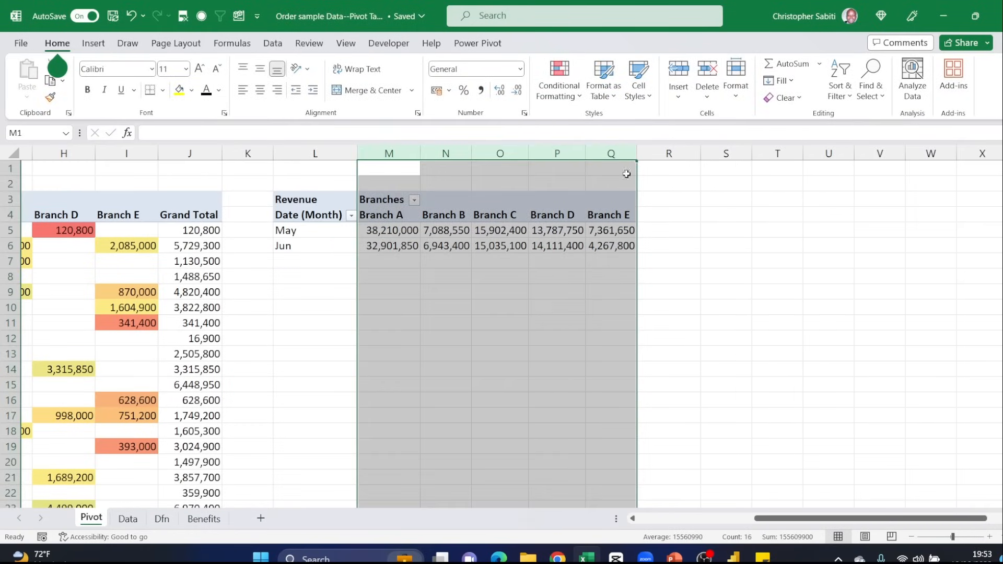
left_click(447, 277)
left_click(295, 231)
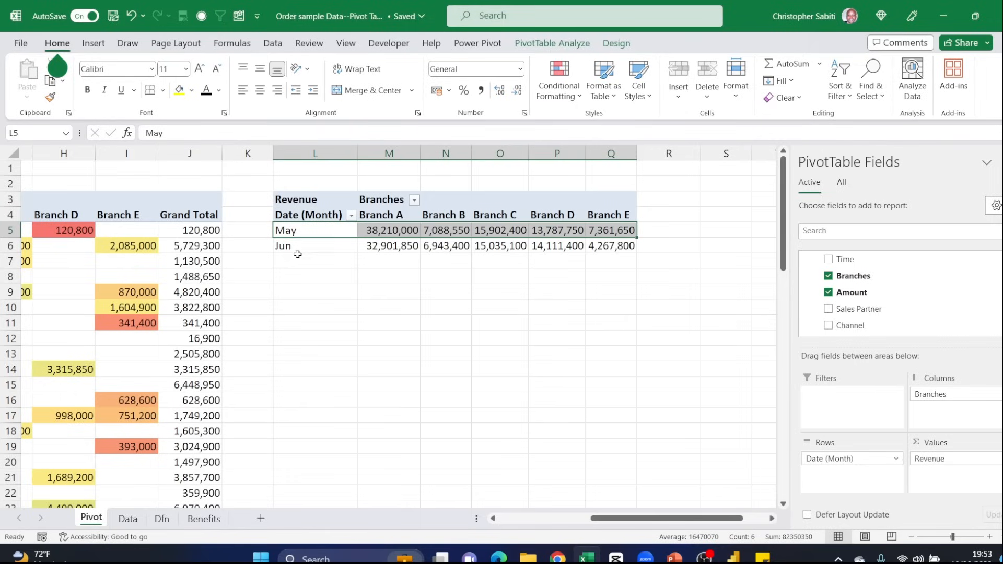
left_click(308, 246)
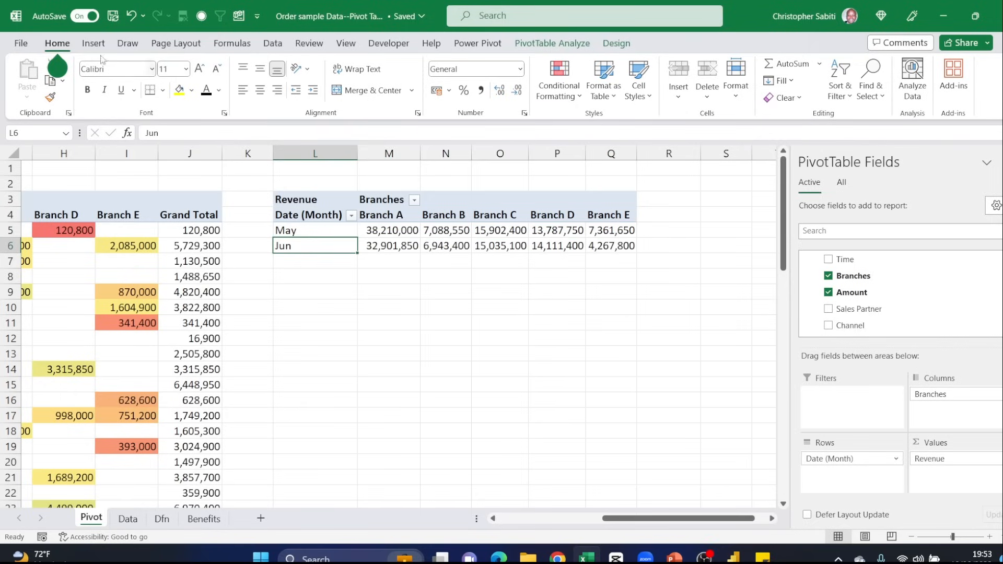
- Turn grand totals back on for rows and columns in the monthly branch pivot table
left_click(617, 43)
left_click(65, 84)
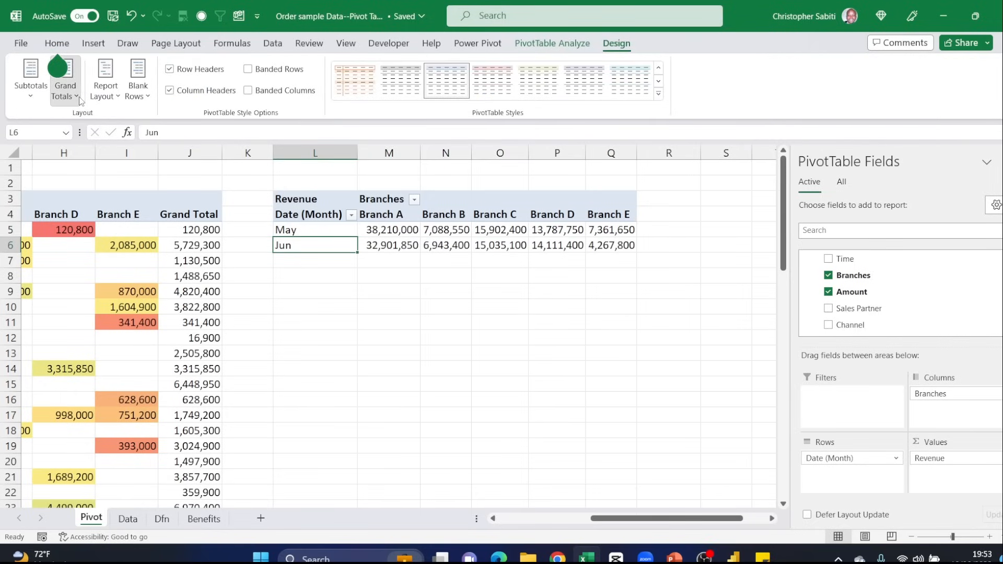
left_click(113, 124)
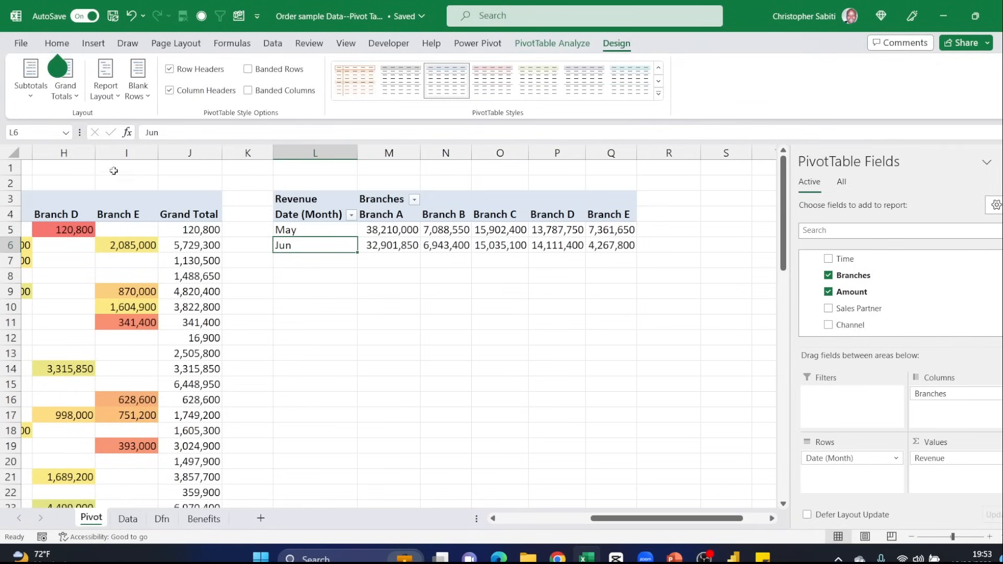
left_click(65, 89)
left_click(103, 159)
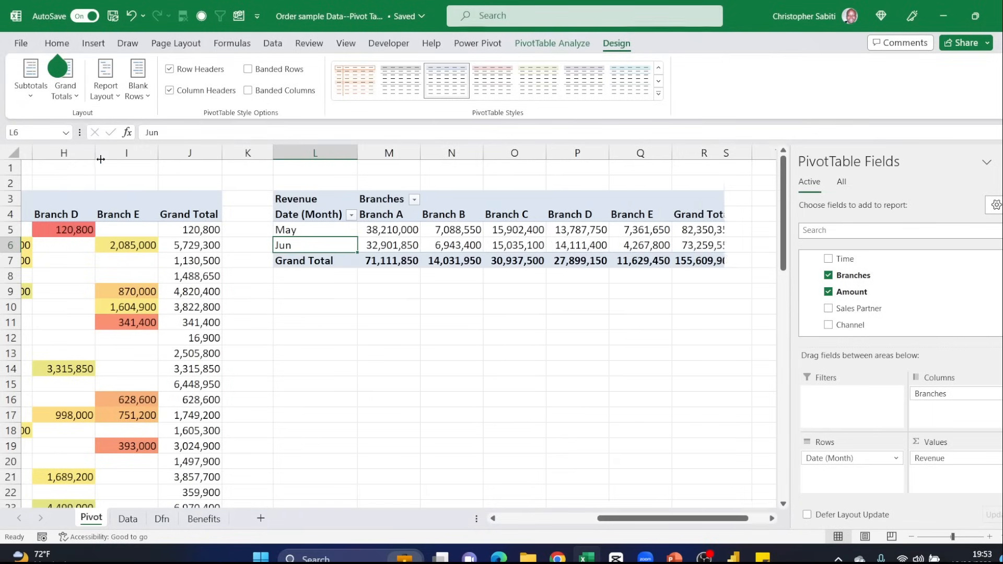
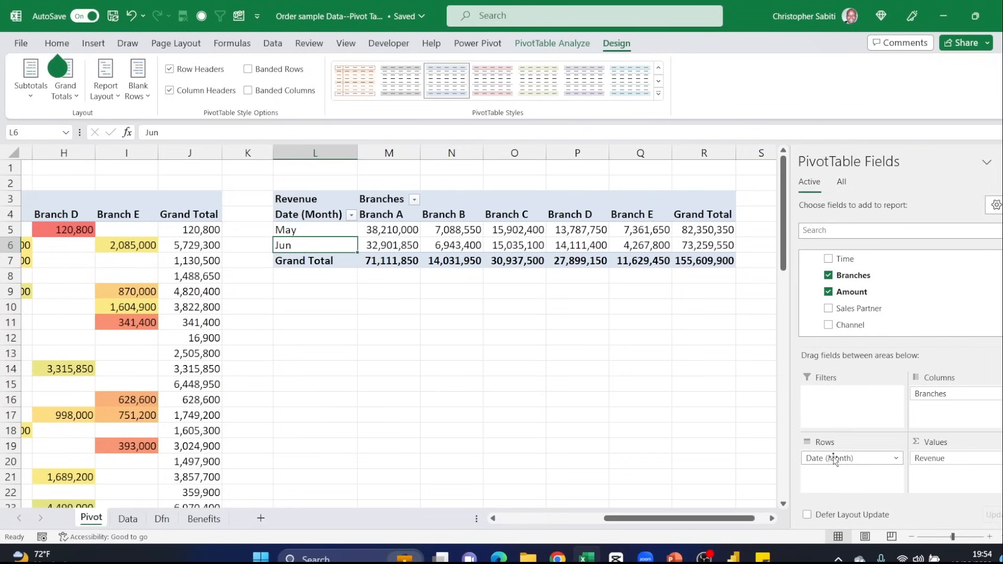
- Clear Date (Month), Revenue and Branches from the copied pivot table and add the Amount field to the Values area
left_click_drag(834, 460, 705, 464)
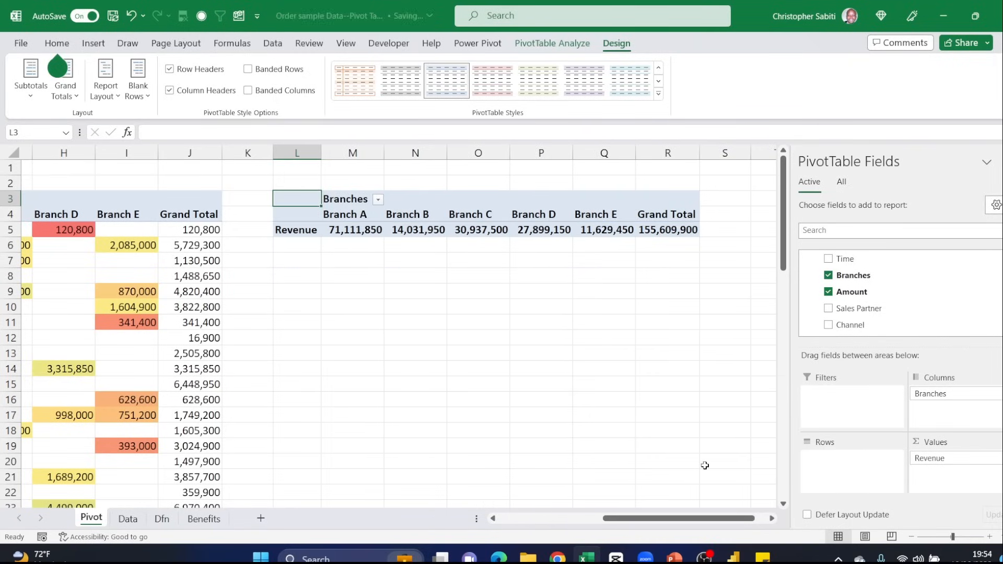
left_click_drag(930, 458, 674, 432)
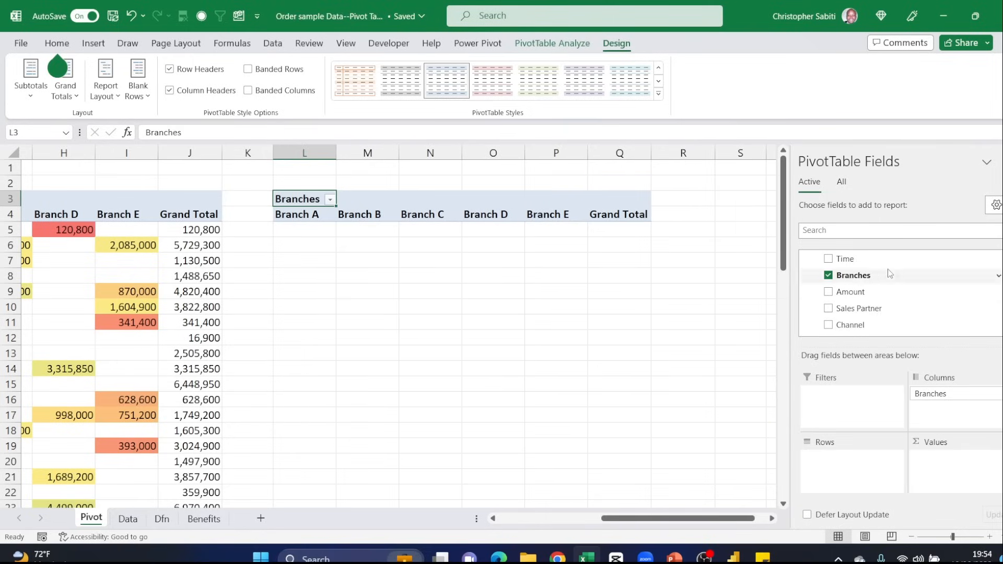
left_click_drag(850, 291, 932, 459)
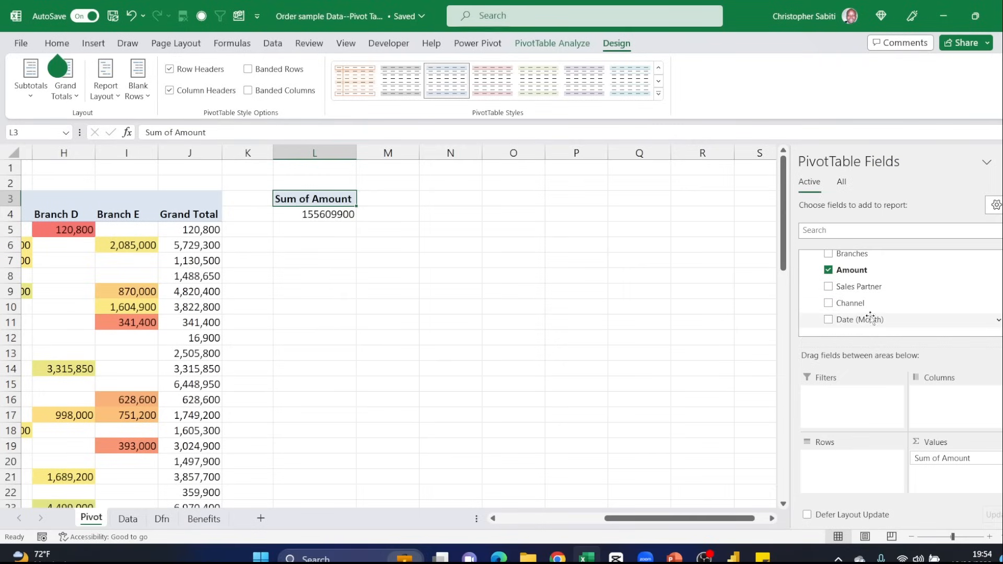
- Try Date (Month) in the Rows area, then replace it with the Date field
left_click_drag(862, 321, 872, 480)
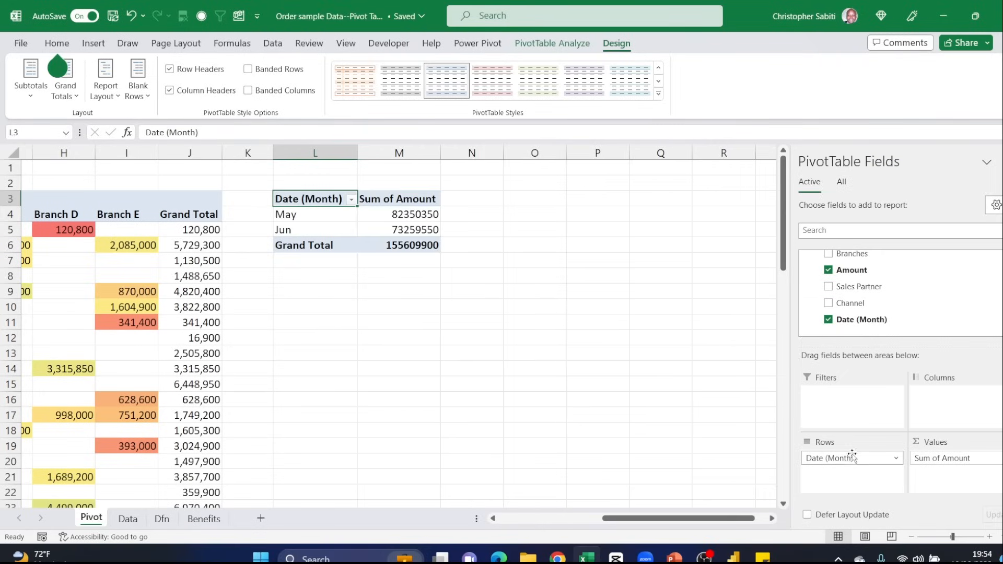
left_click_drag(851, 458, 712, 421)
scroll(868, 306, "up", 2)
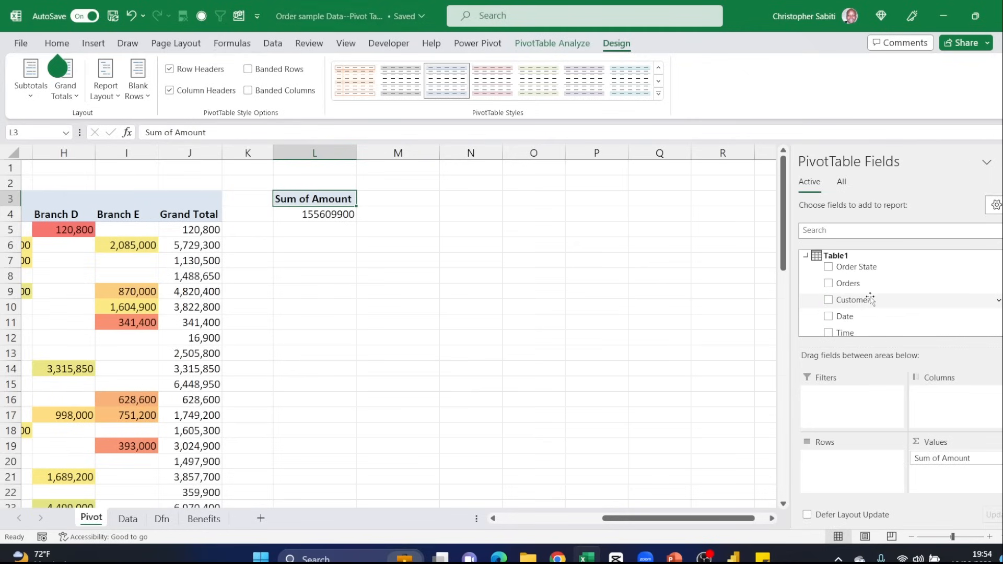
scroll(852, 293, "down", 1)
left_click_drag(852, 288, 857, 468)
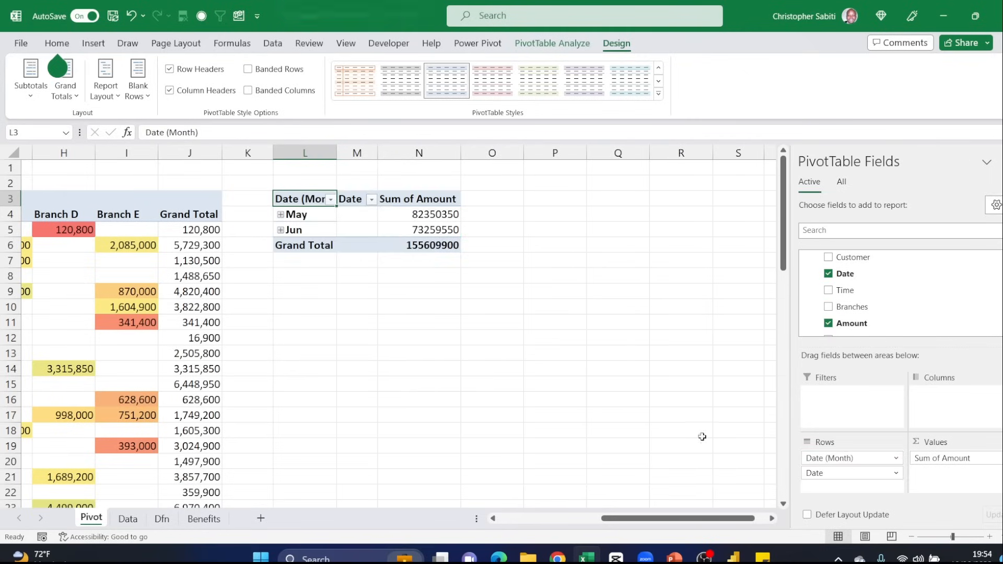
- Expand the May and Jun groups to examine the amounts for their individual dates
left_click(281, 215)
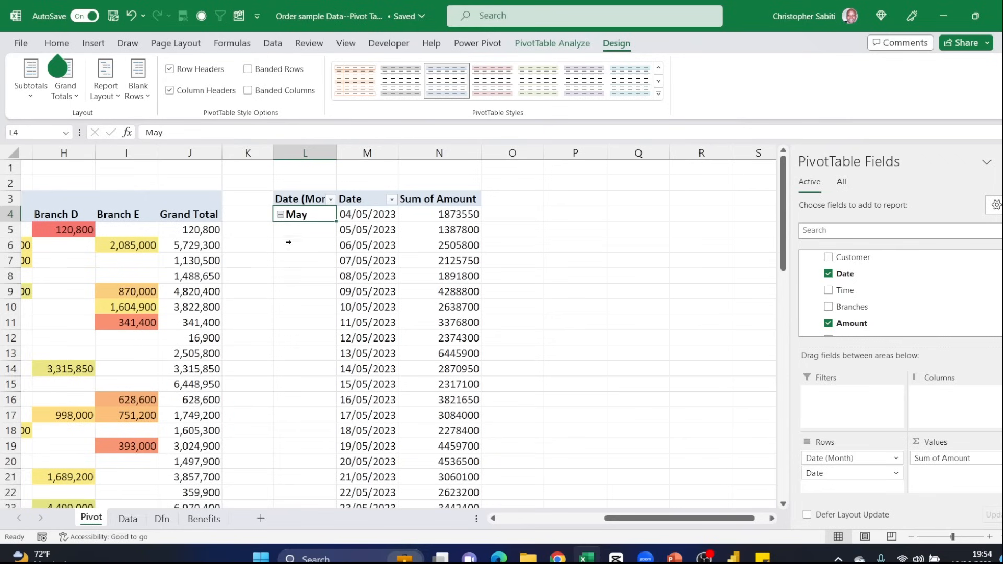
scroll(313, 232, "down", 8)
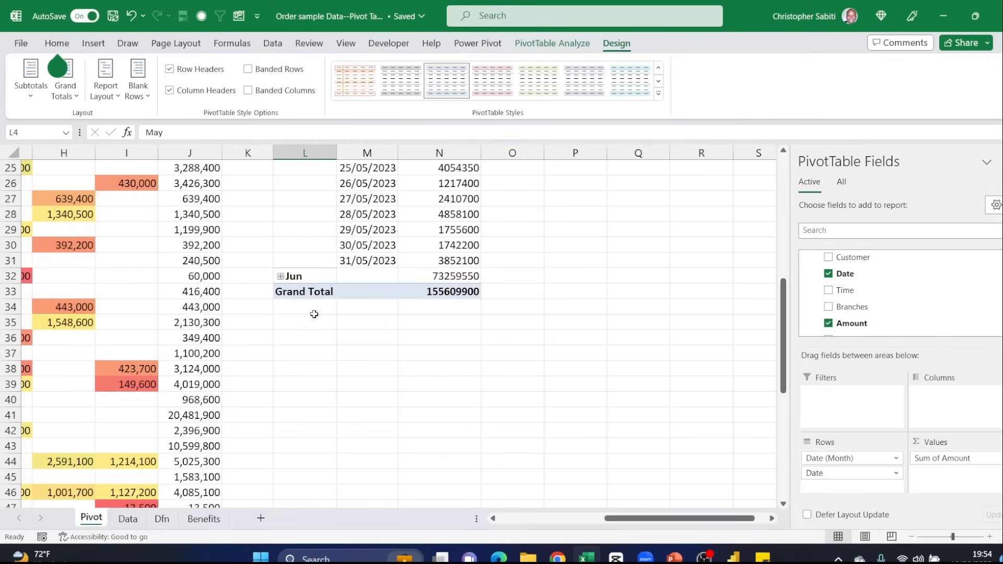
left_click(281, 276)
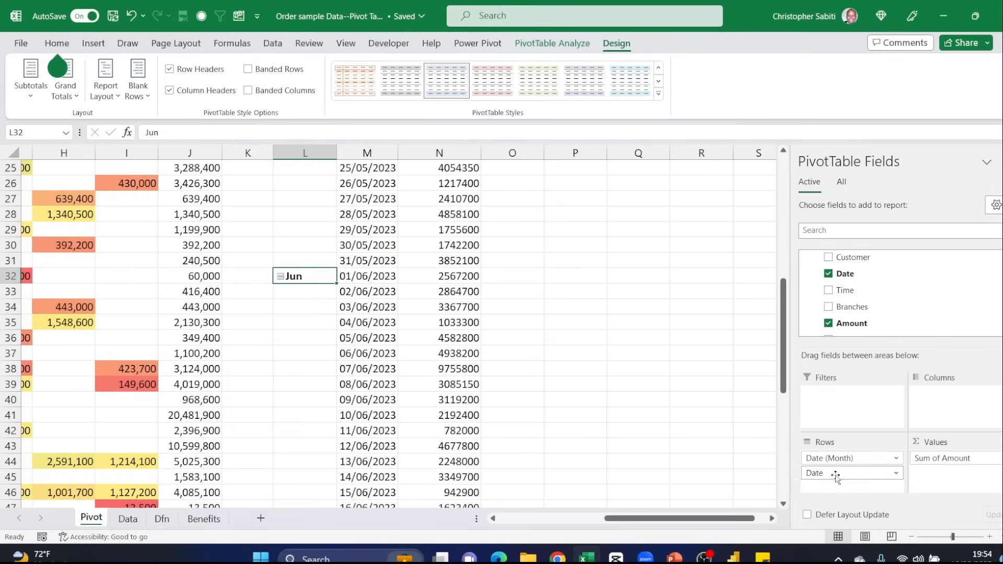
- Remove Date (Month) from the Rows area, keeping only the daily Date field
left_click_drag(834, 460, 716, 396)
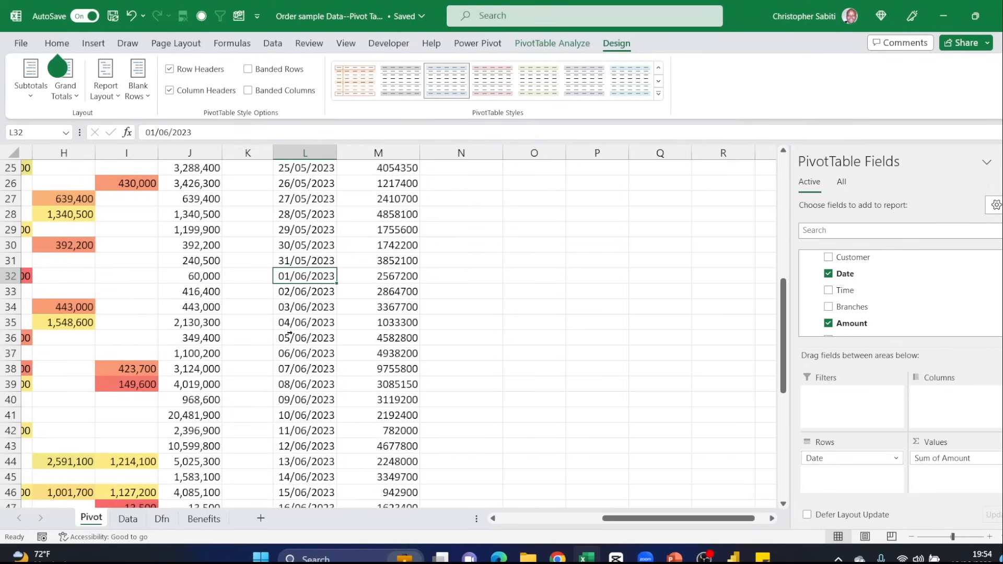
scroll(301, 283, "up", 5)
scroll(301, 283, "up", 3)
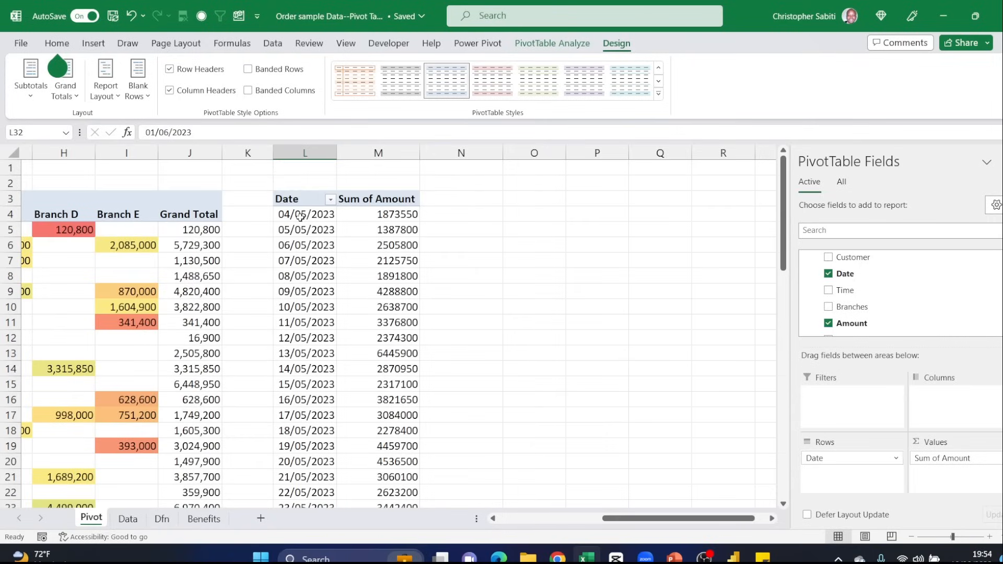
- Review the daily amounts and sort the pivot table's dates from newest to oldest
left_click(301, 214)
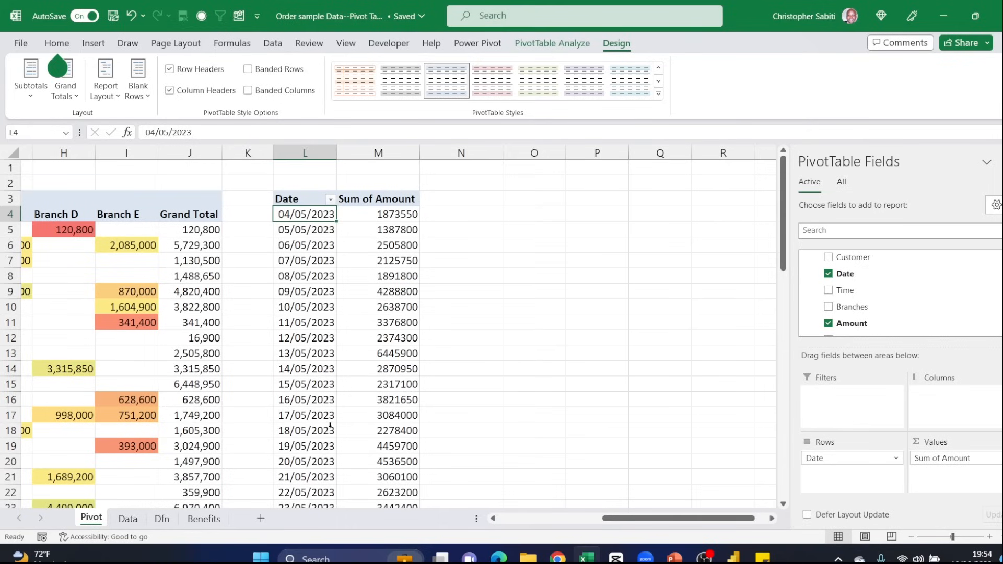
scroll(320, 421, "down", 14)
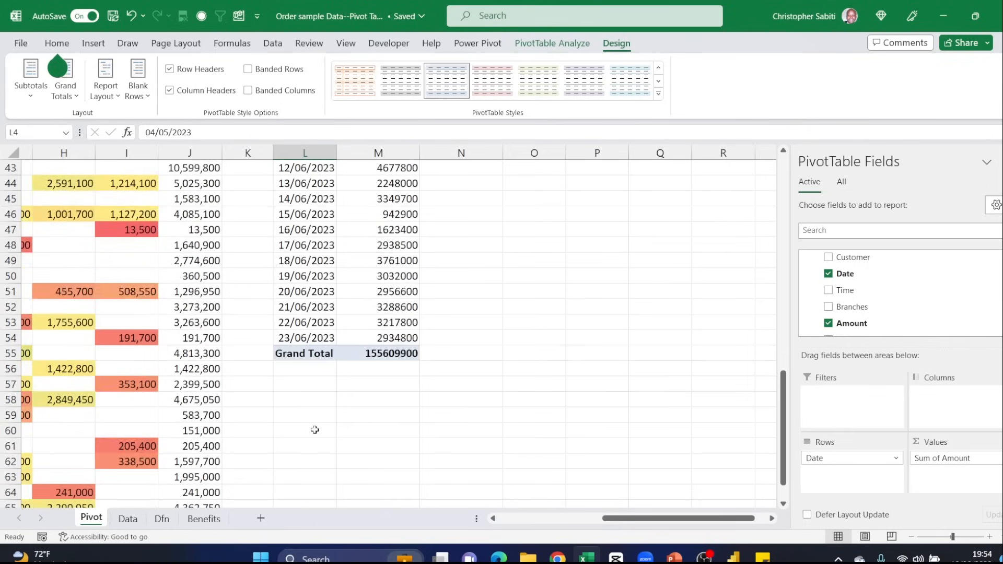
scroll(314, 397, "up", 9)
scroll(311, 375, "up", 5)
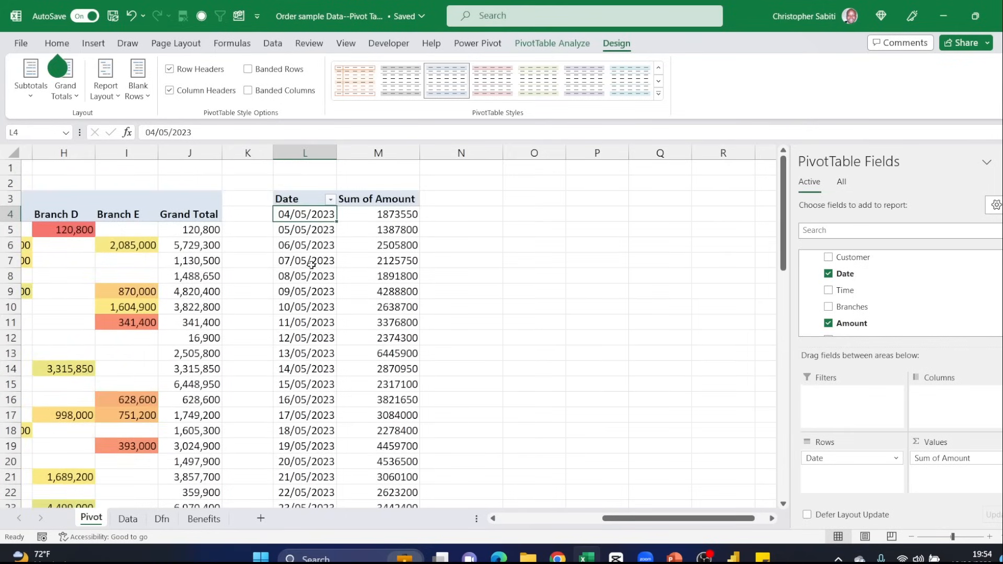
left_click(331, 200)
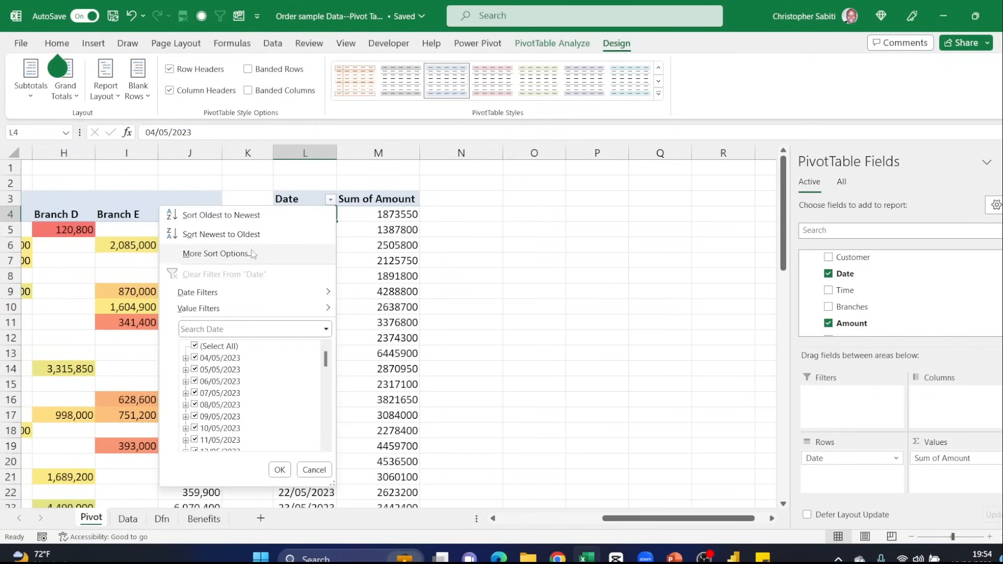
left_click(211, 236)
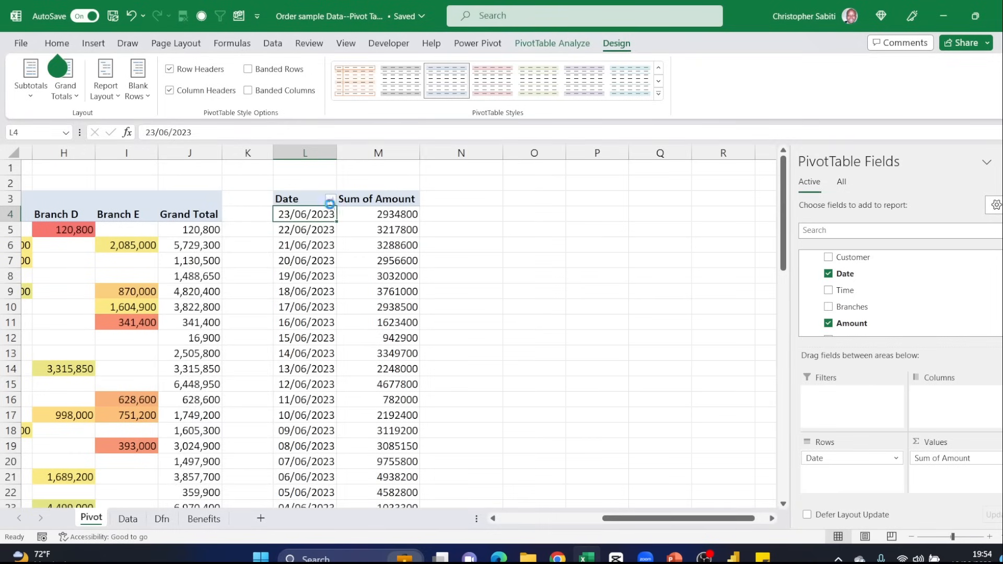
- Apply a value filter to Date showing only items whose Sum of Amount is greater than 800000, and check the listed days
left_click(330, 199)
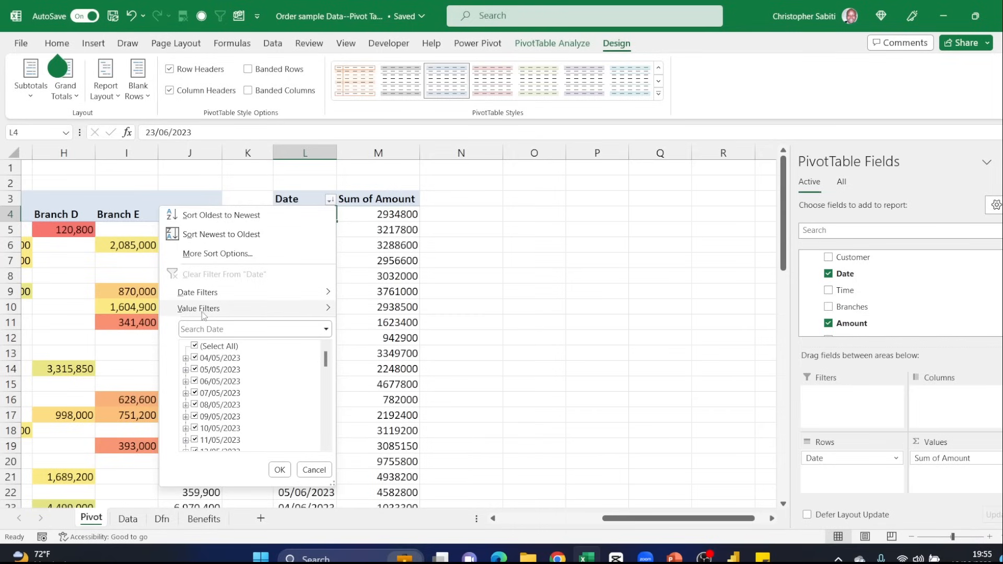
mouse_move(222, 312)
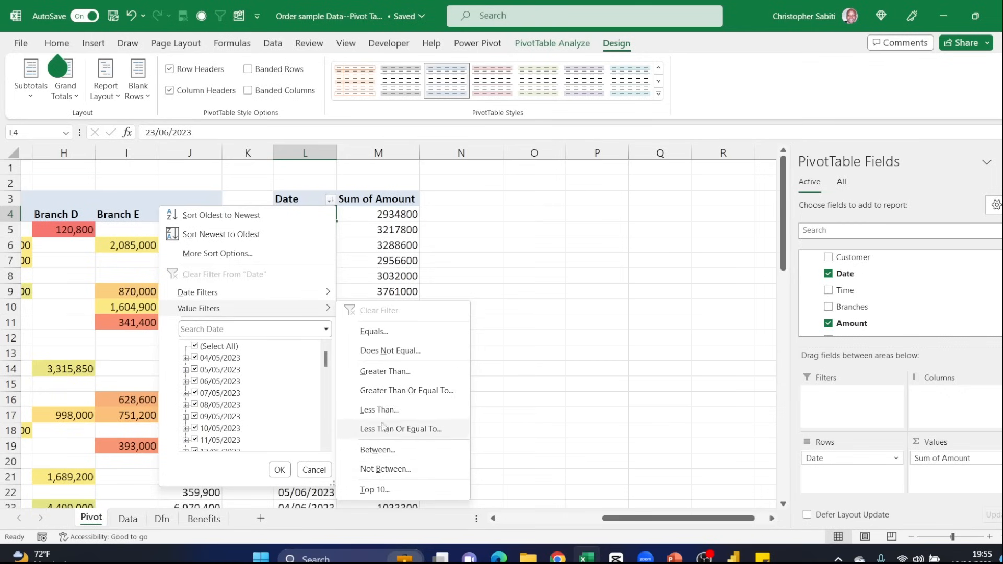
left_click(389, 371)
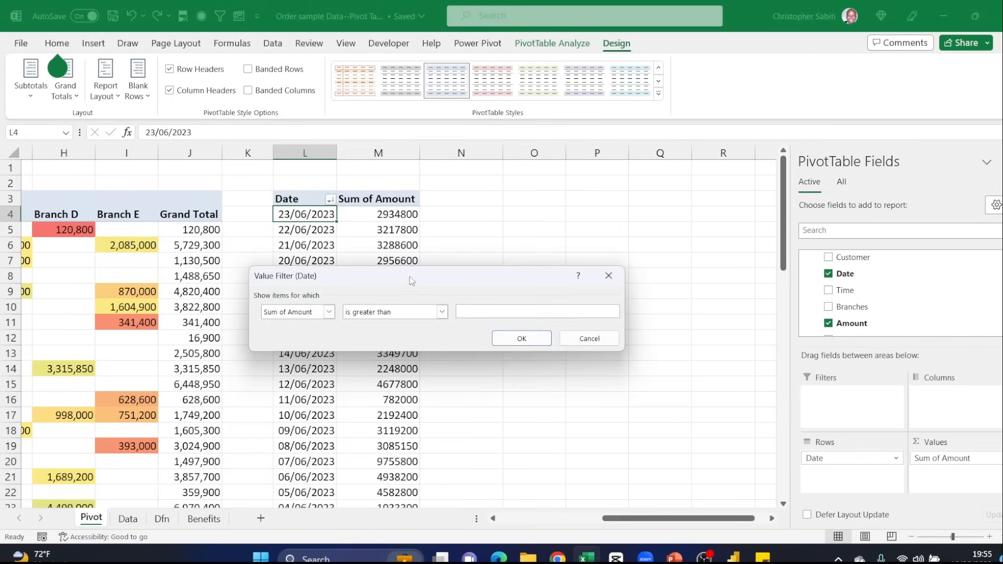
left_click_drag(410, 280, 565, 185)
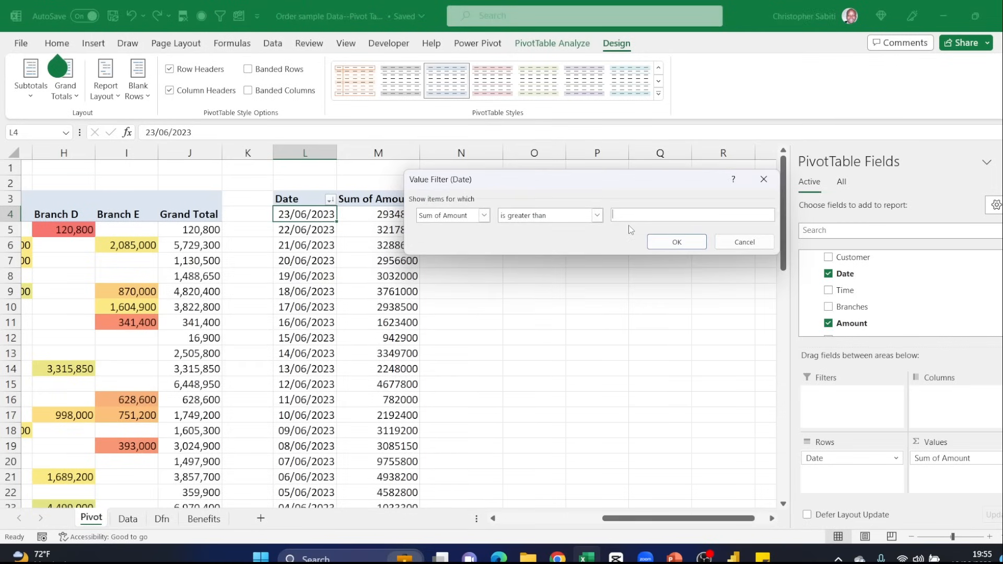
type("800000")
left_click(677, 242)
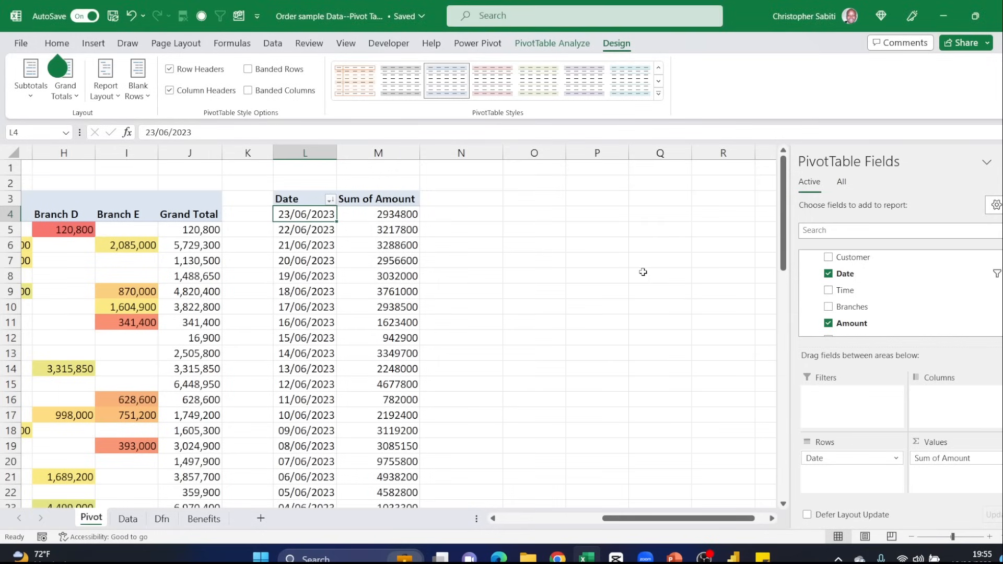
scroll(352, 253, "down", 3)
scroll(370, 251, "up", 3)
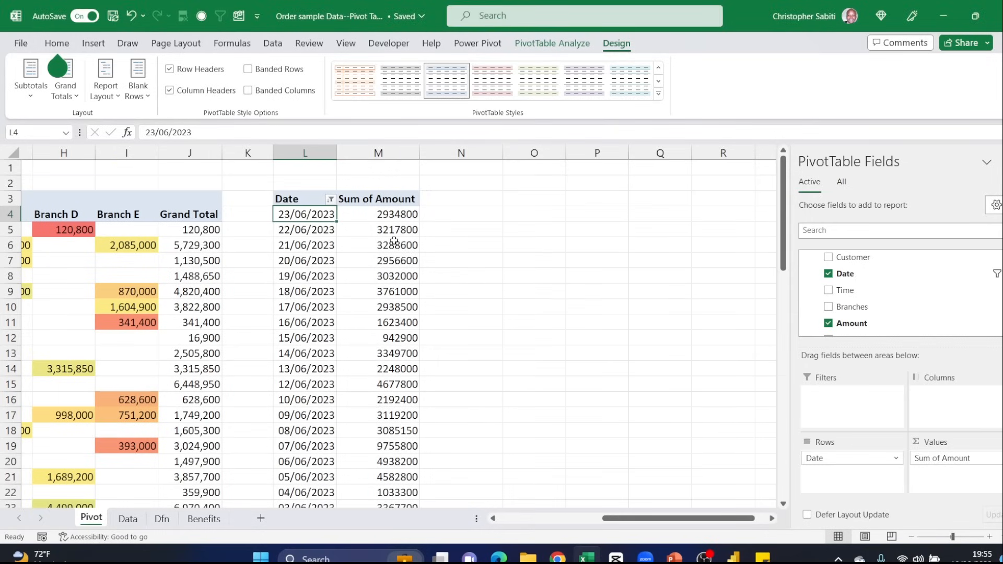
- Format the Sum of Amount values as Number with 0 decimal places and a thousands separator
right_click(387, 216)
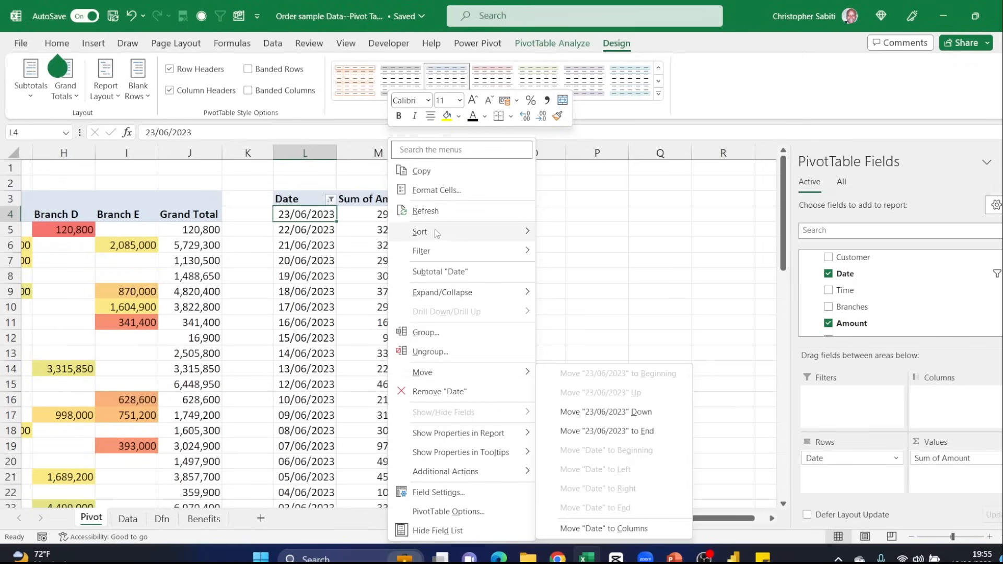
left_click(335, 249)
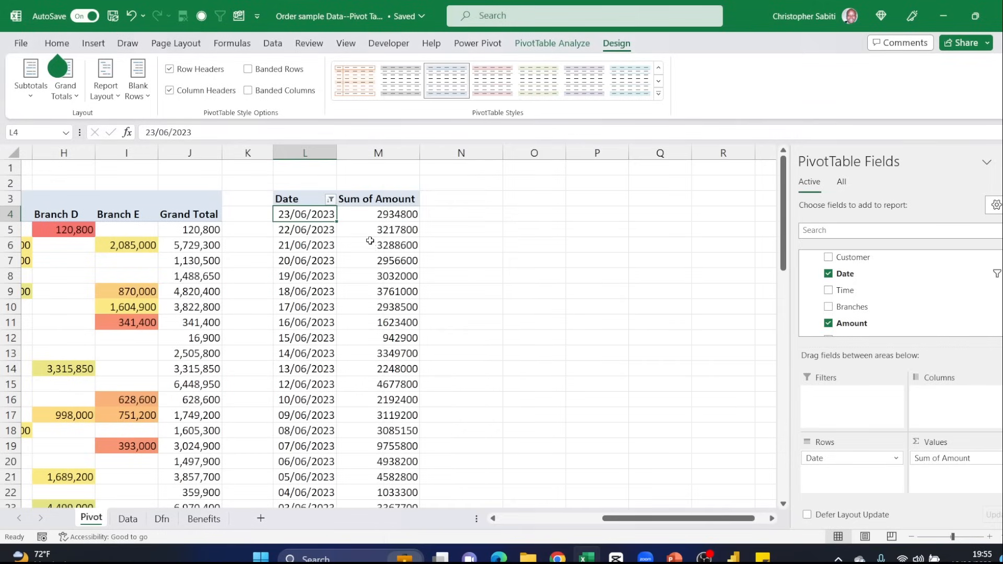
left_click(381, 231)
right_click(383, 233)
left_click(427, 281)
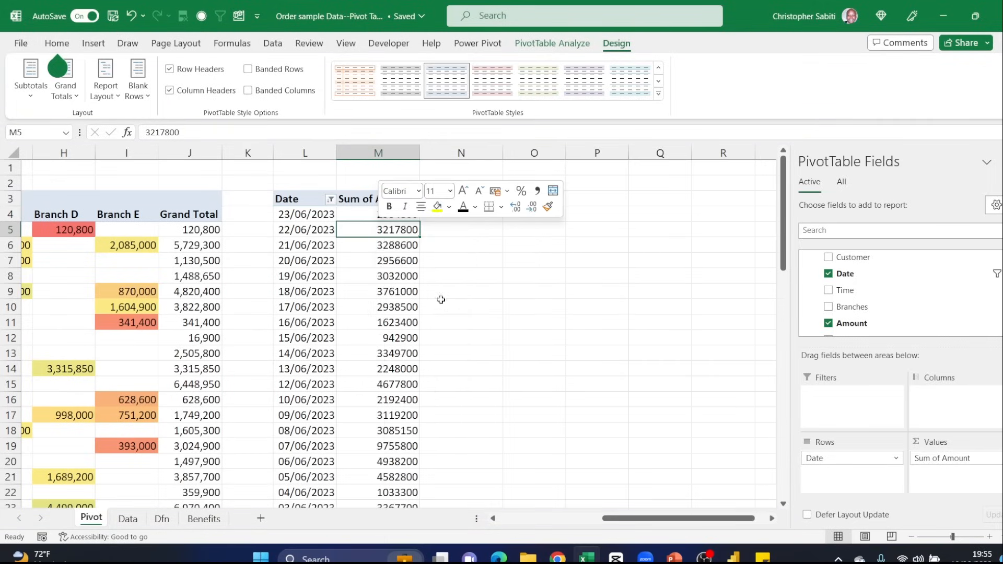
left_click(292, 196)
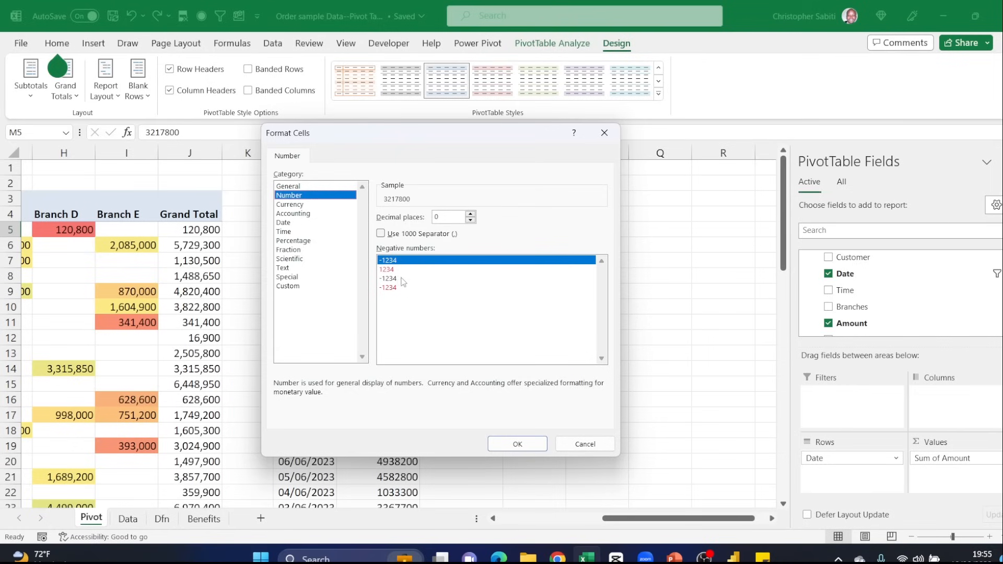
left_click(381, 234)
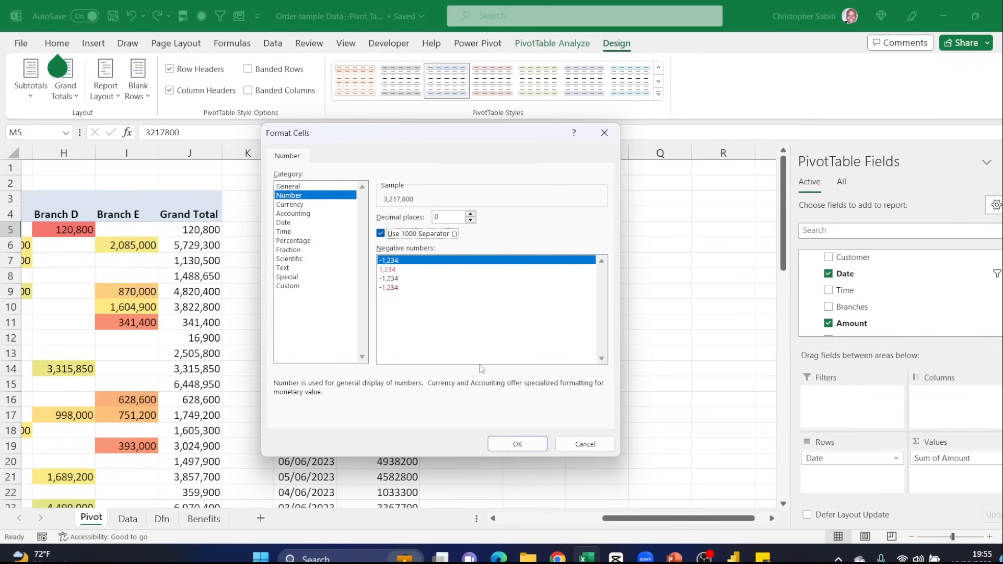
left_click(518, 442)
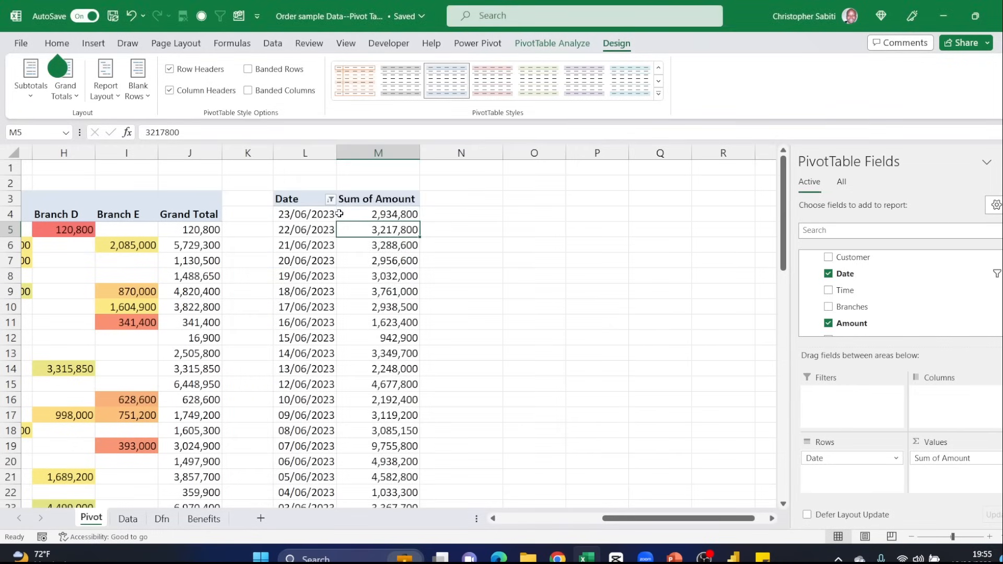
- Raise the greater-than threshold of the Date value filter on Sum of Amount and leave the pivot table
left_click(331, 199)
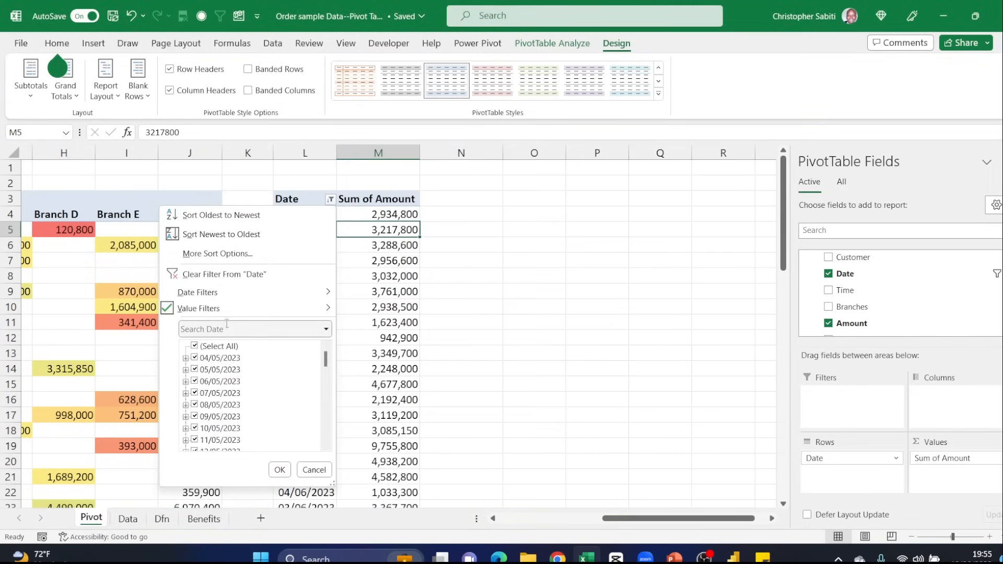
left_click(400, 372)
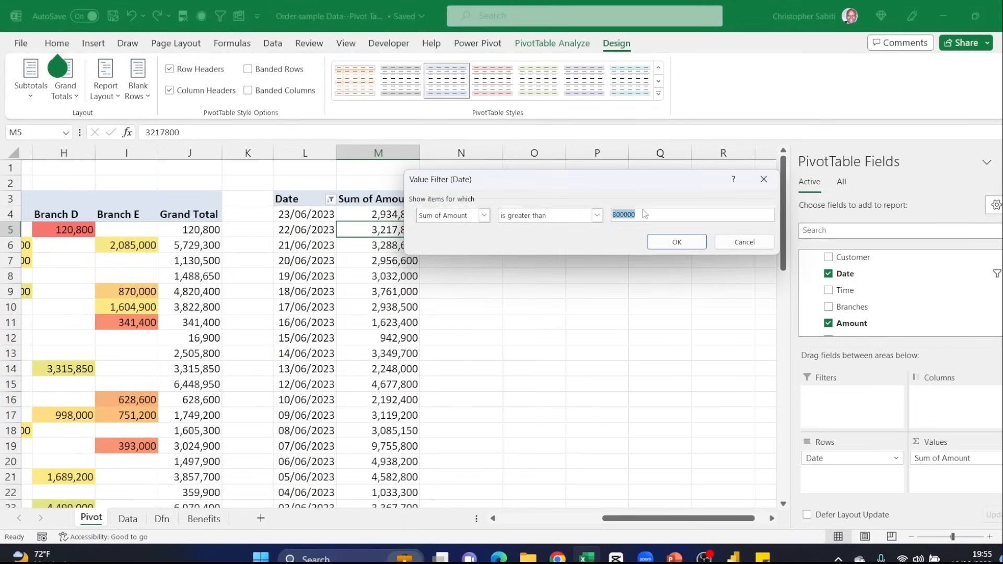
type("1")
left_click(674, 241)
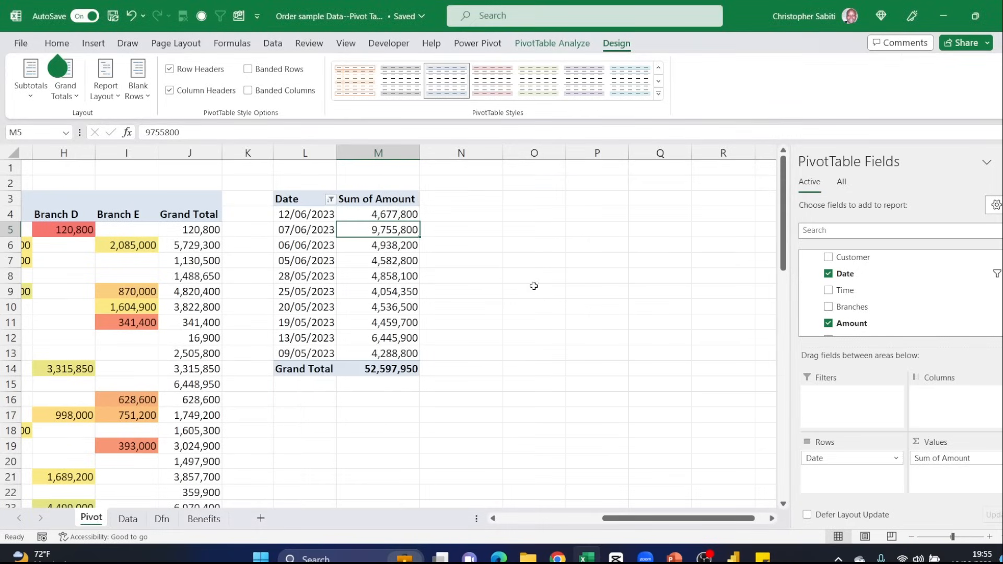
left_click(449, 244)
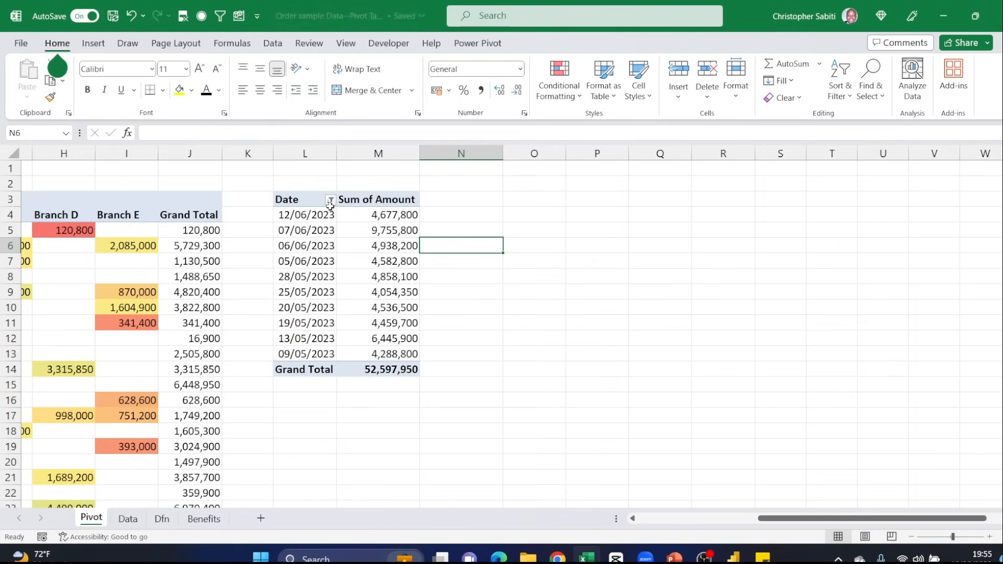
- Clear the value filter from the Date field of the daily pivot table
left_click(318, 231)
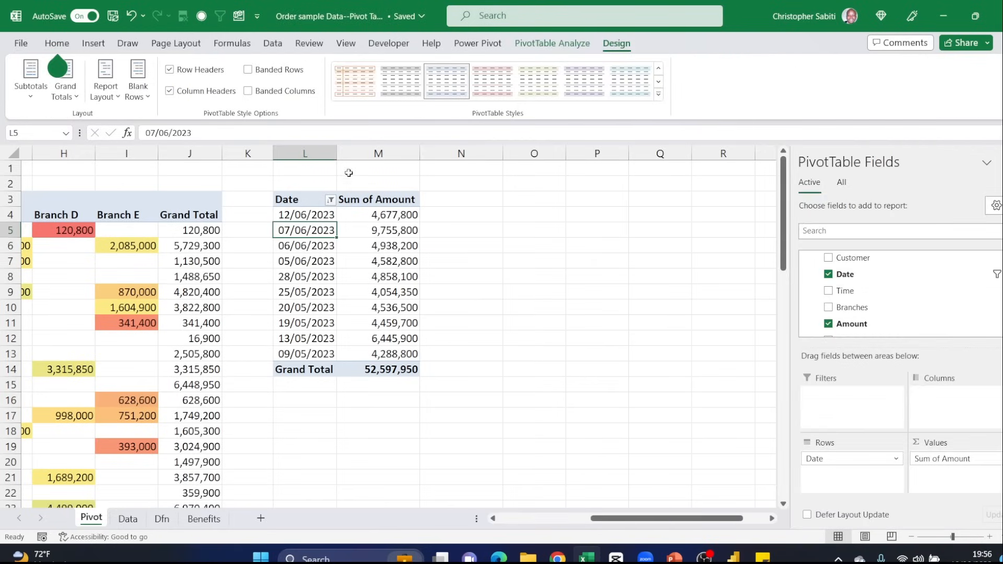
left_click(331, 200)
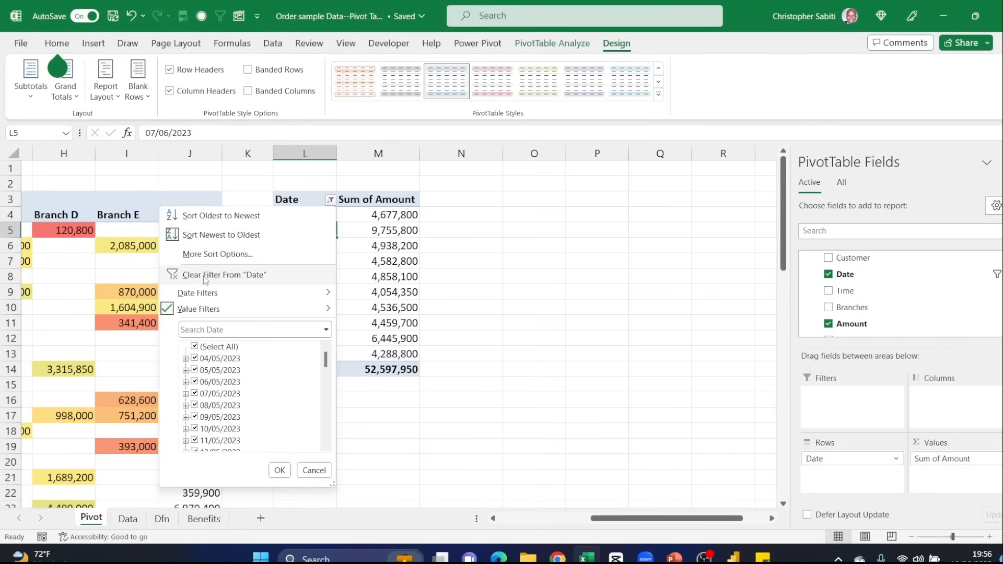
left_click(230, 272)
left_click(339, 278)
- Sort the Date field of the daily pivot table from oldest to newest
left_click(331, 201)
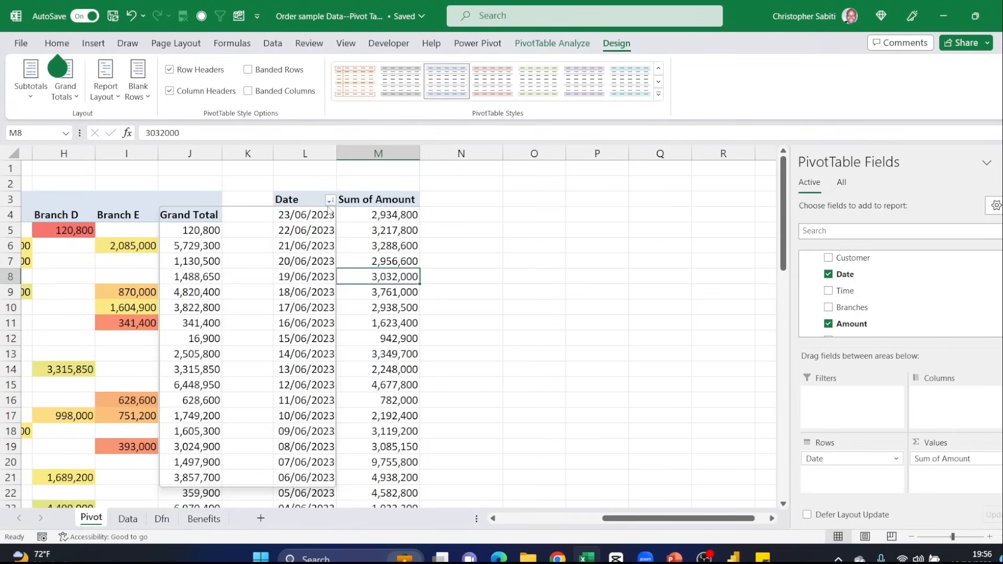
left_click(224, 216)
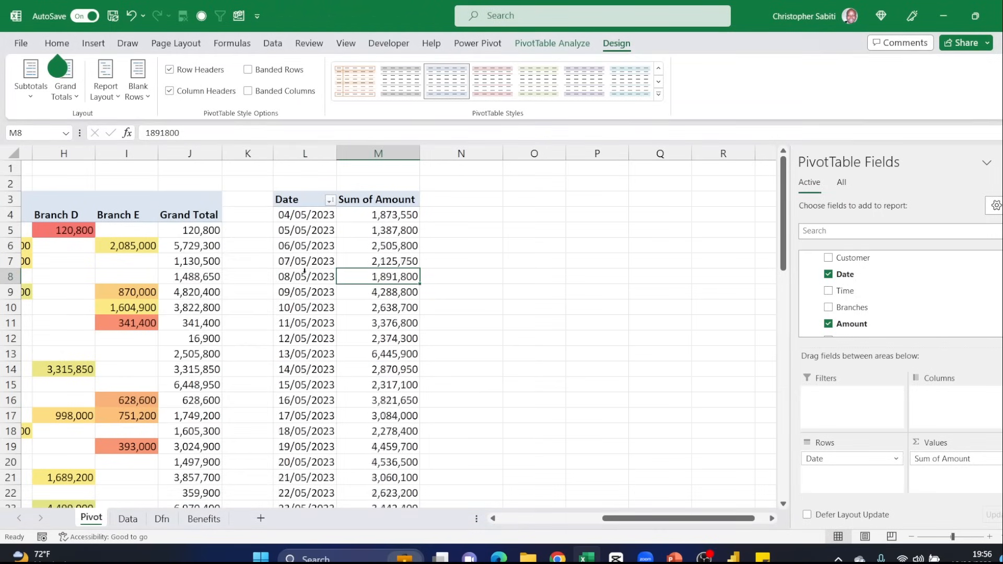
left_click(346, 293)
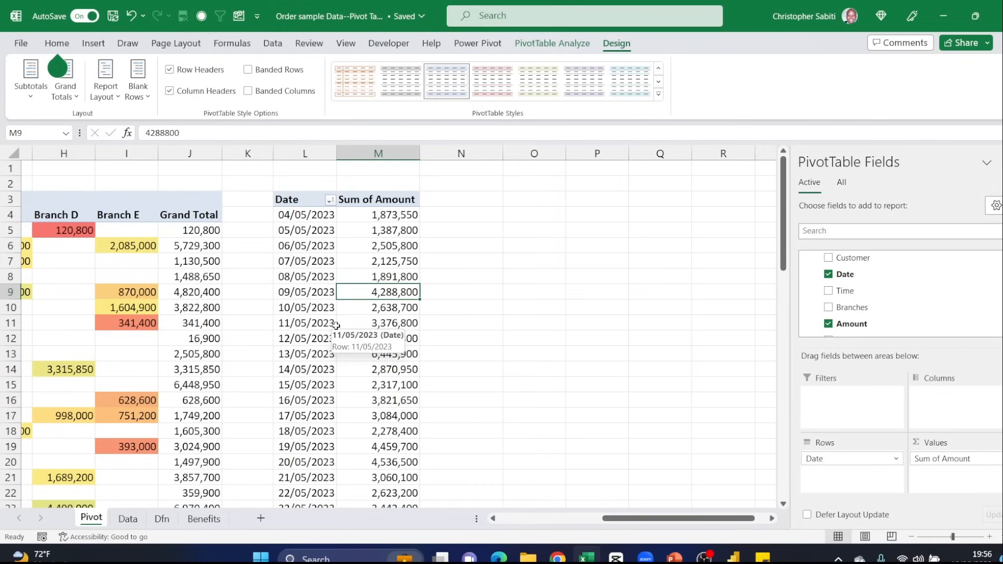
- Group the dates of the daily pivot table by Months
left_click(316, 263)
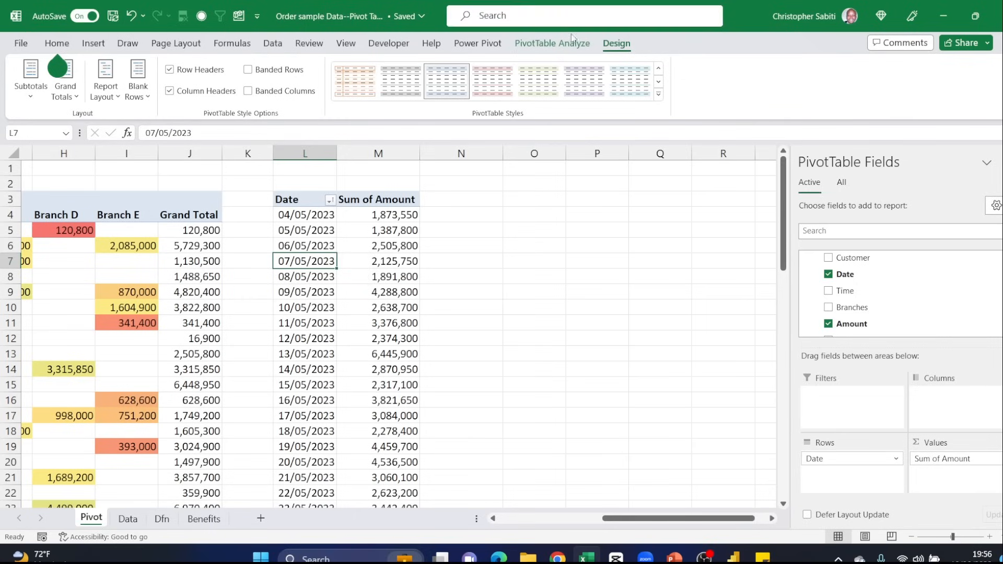
left_click(559, 45)
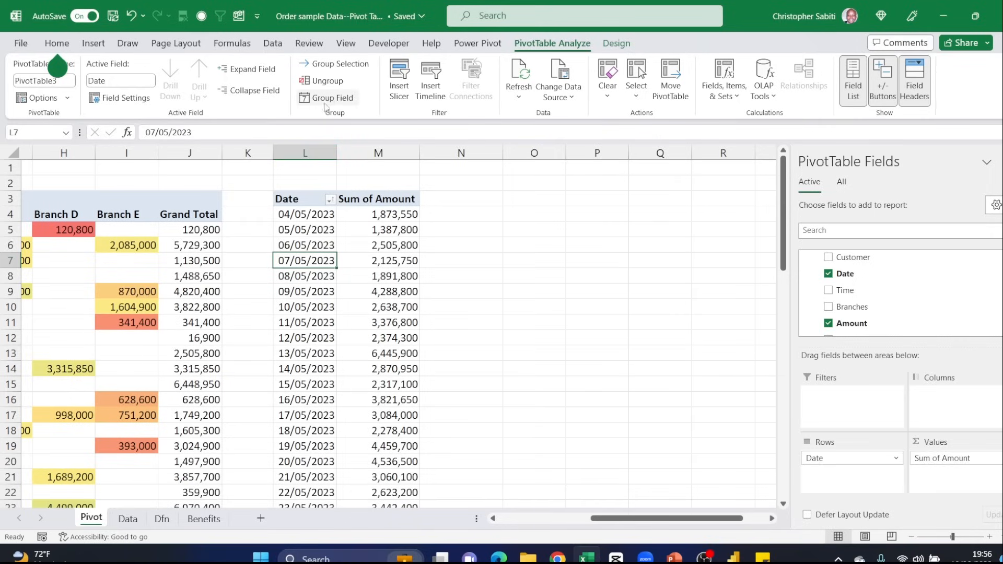
key("Right")
key("Up")
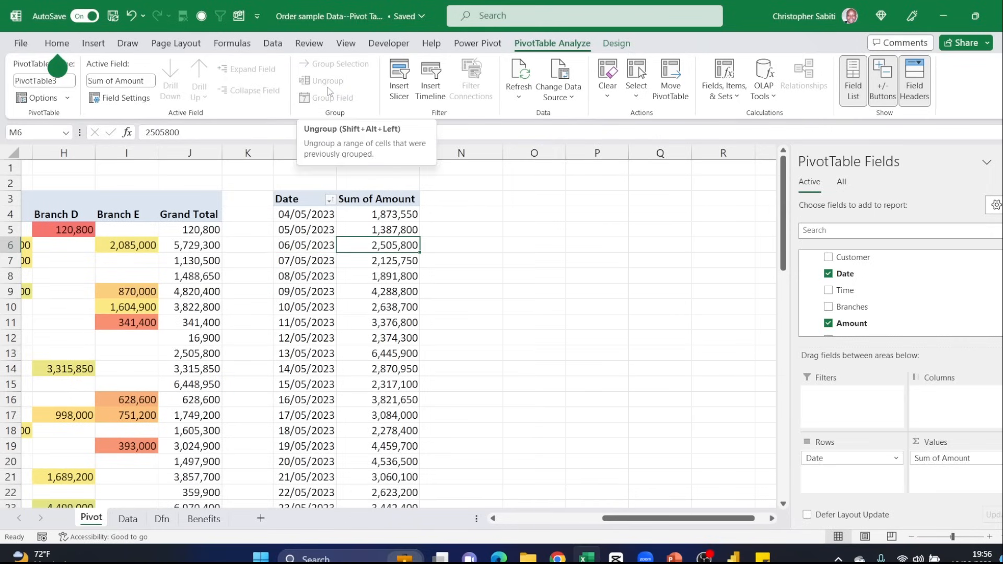
key("alt+v")
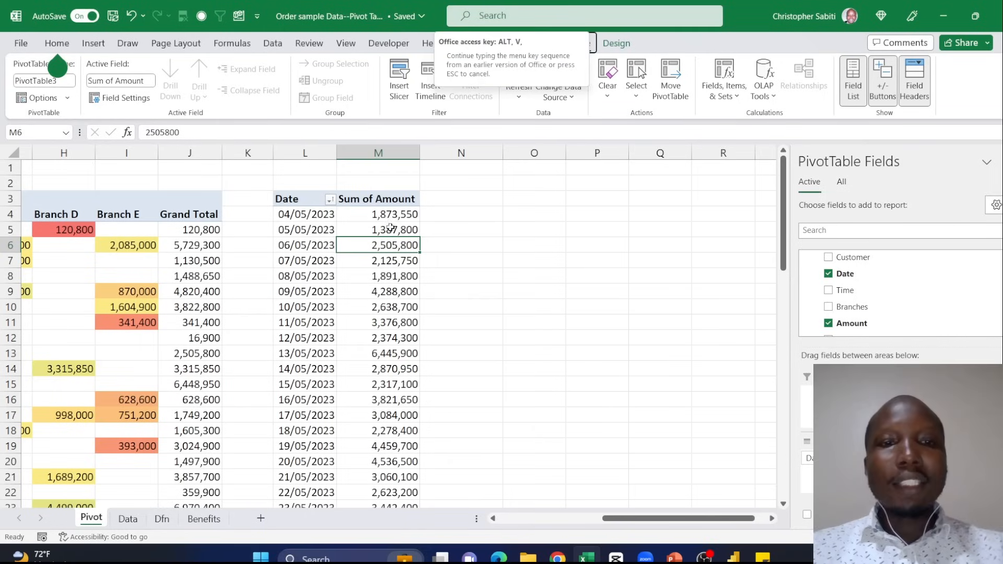
left_click(298, 232)
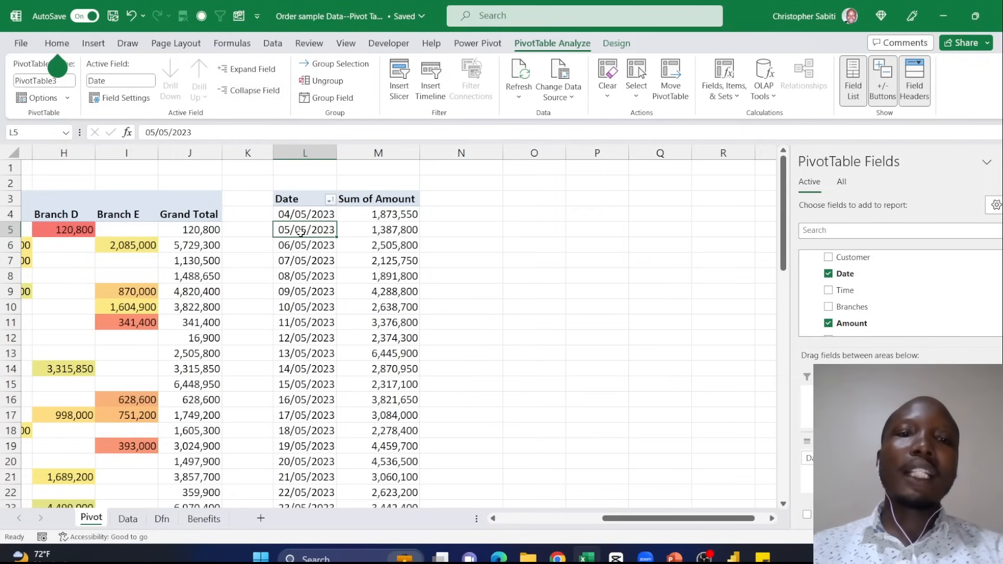
left_click(324, 103)
left_click_drag(599, 112, 597, 144)
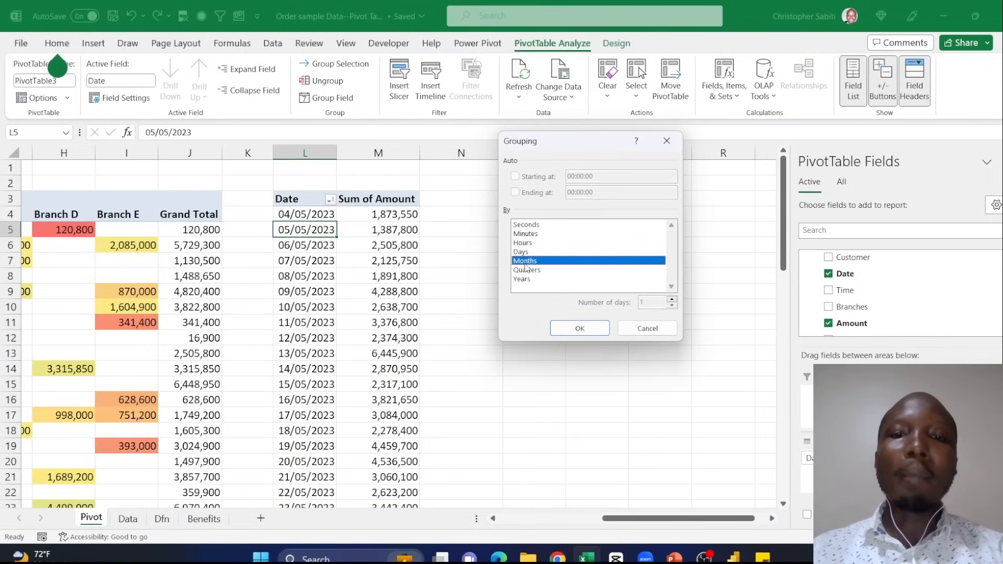
left_click(580, 328)
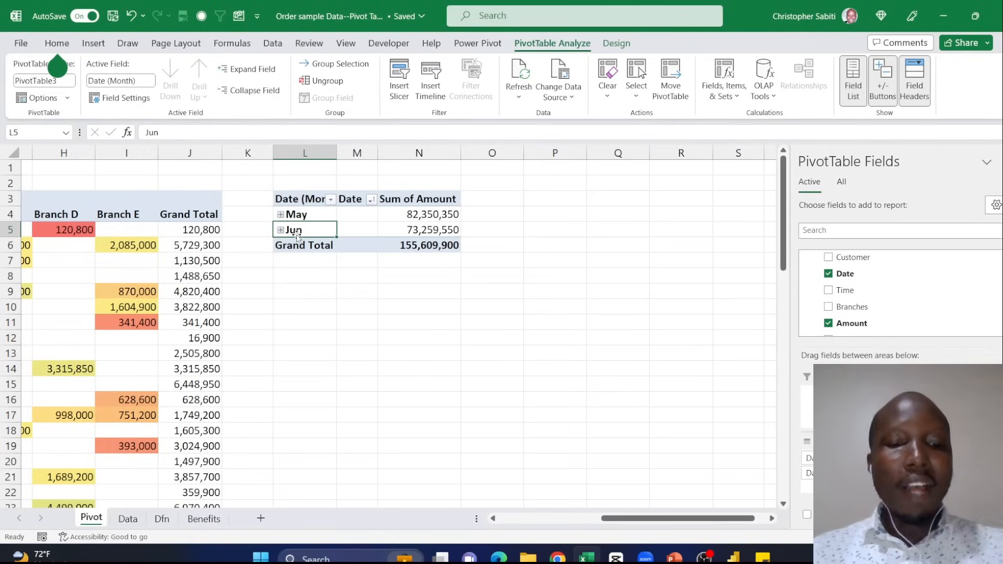
- Undo the month grouping and group the dates by Days only
key("alt+shift+Left")
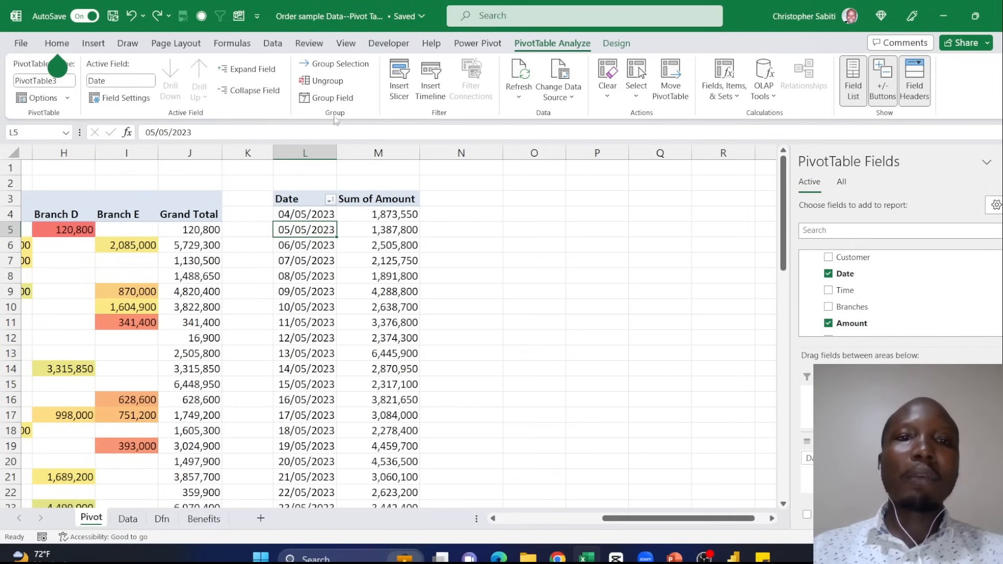
left_click(329, 98)
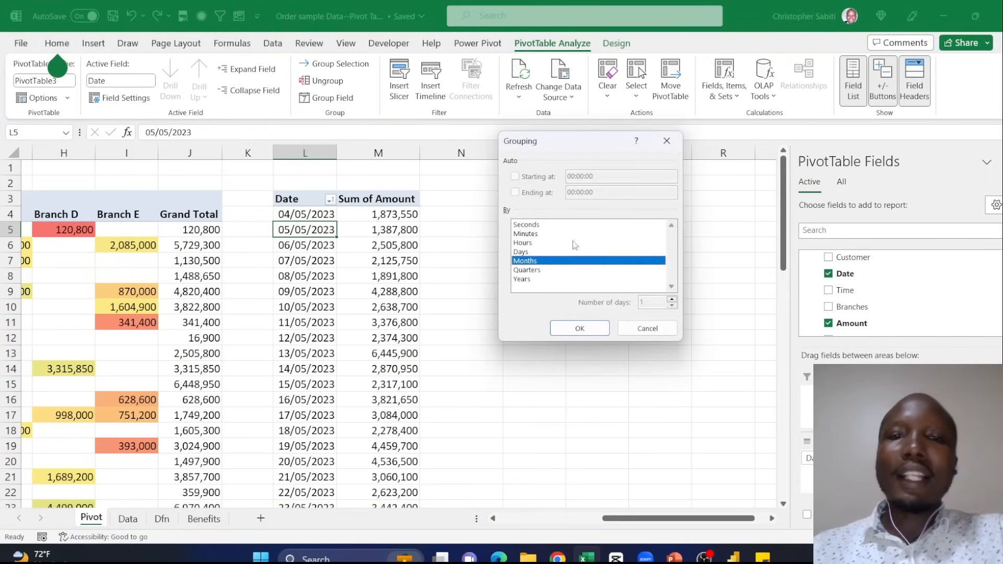
left_click(529, 254)
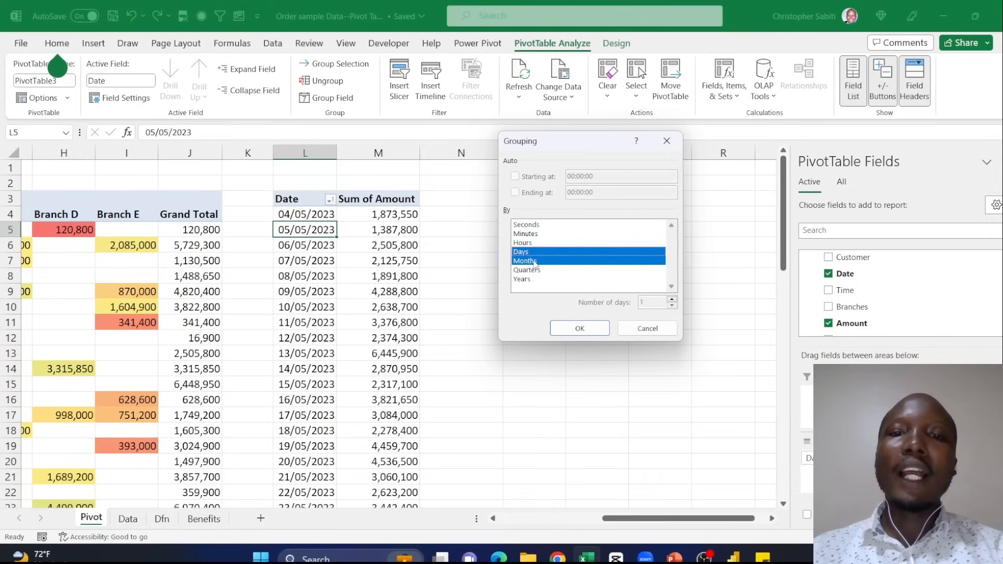
left_click(534, 261)
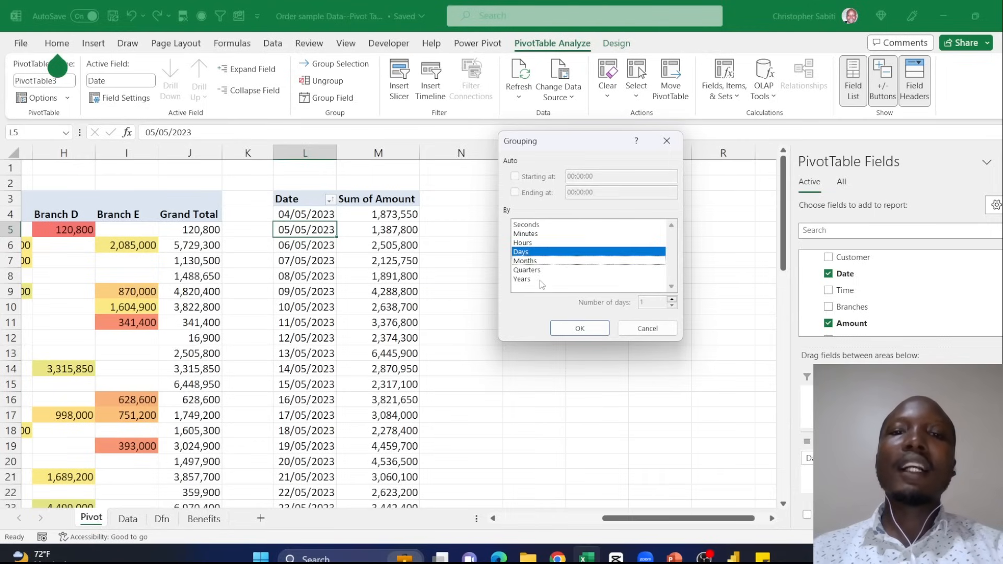
left_click(581, 328)
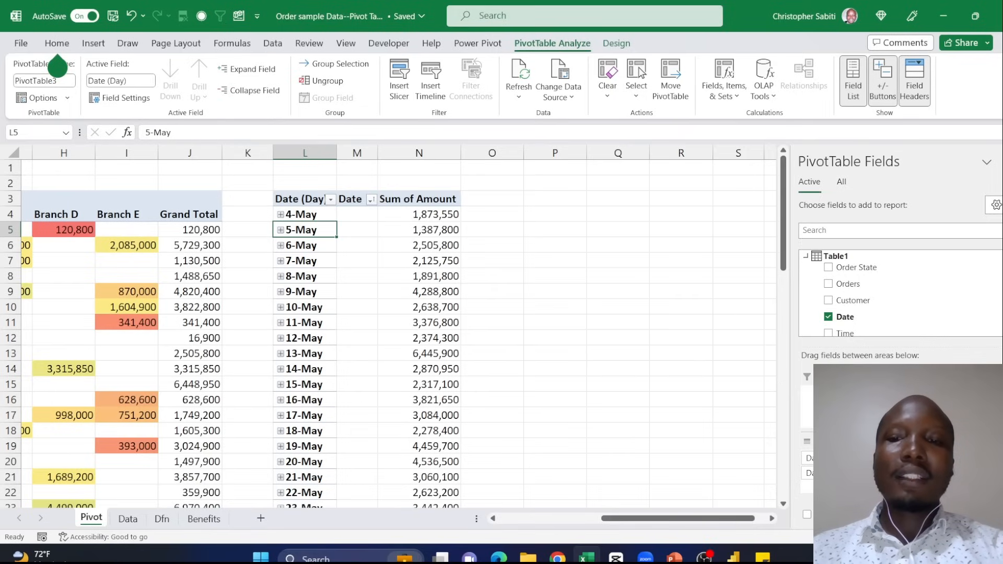
- Remove the day-grouped date fields from the pivot table's rows and add Date to Rows again
left_click_drag(825, 473, 727, 417)
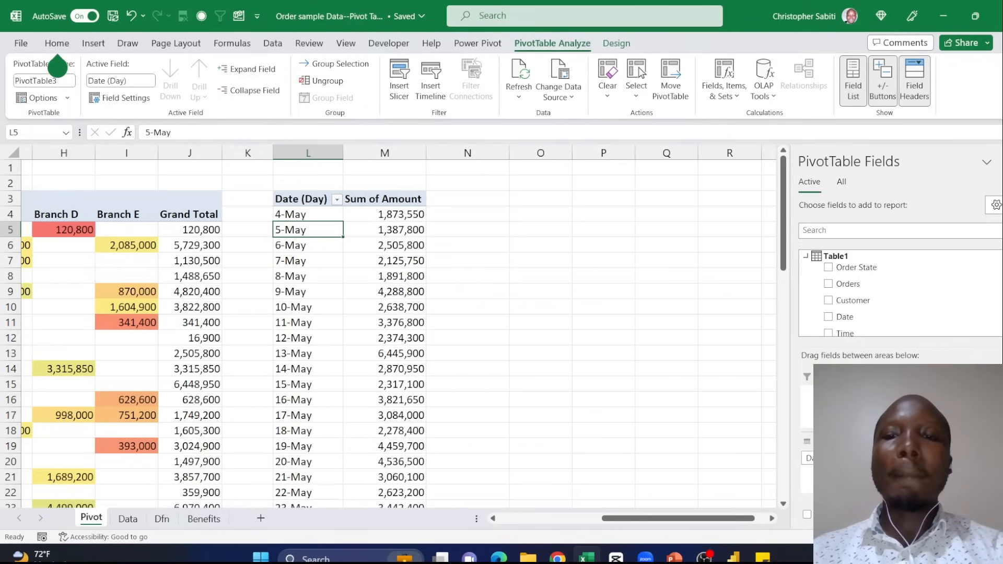
scroll(859, 314, "down", 3)
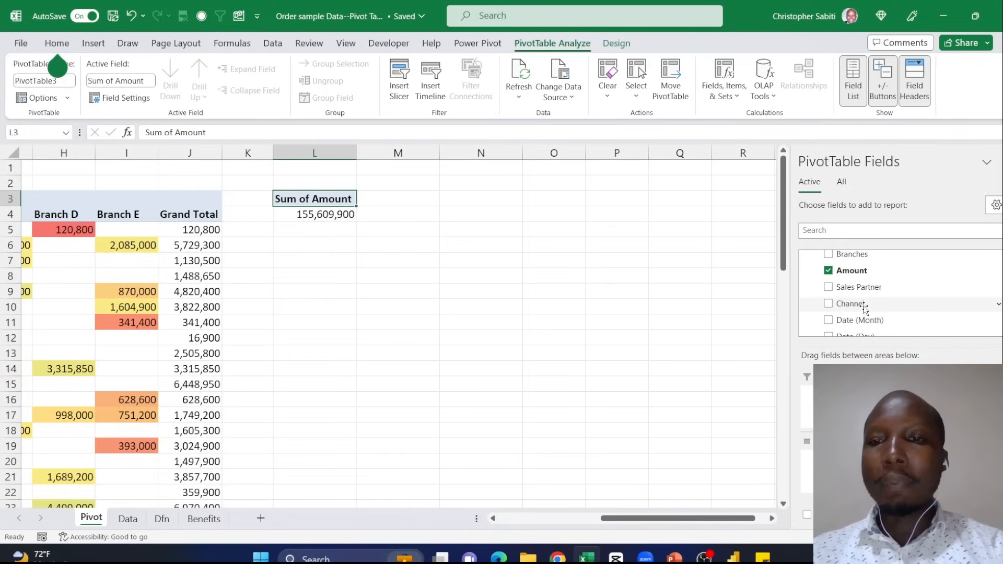
scroll(865, 309, "up", 2)
left_click_drag(845, 284, 815, 460)
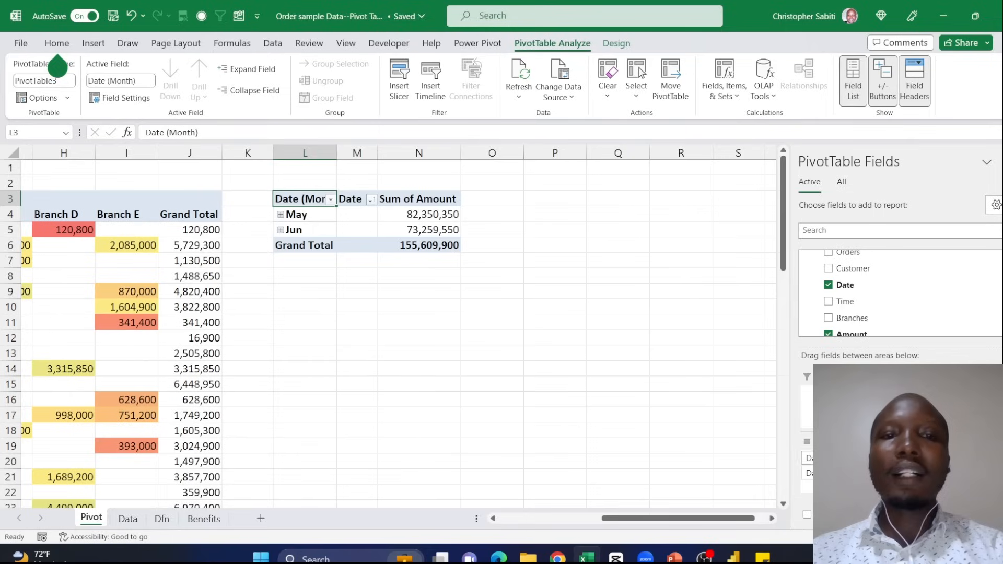
- Ungroup the Date field into individual dates
left_click(303, 215)
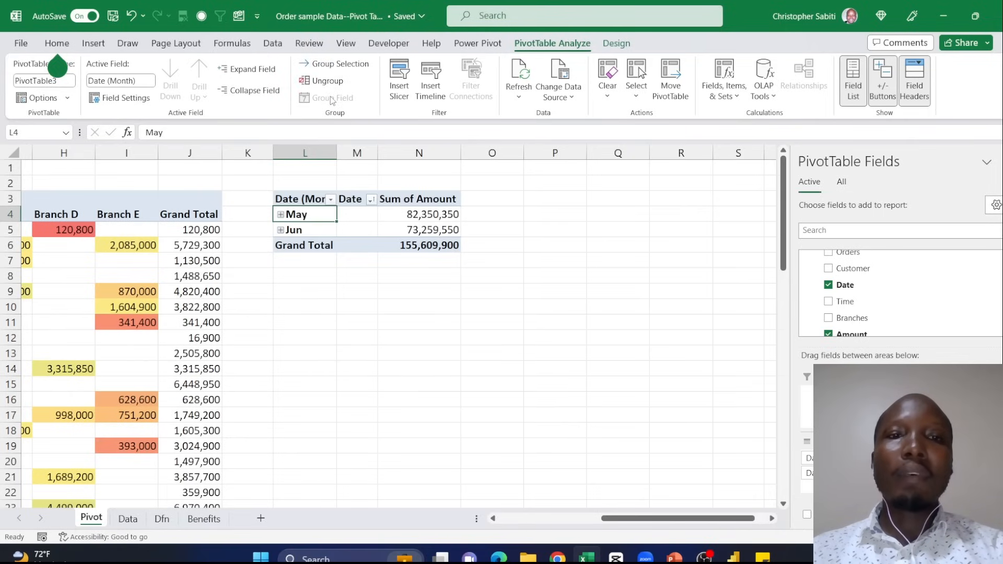
left_click(321, 81)
left_click(320, 262)
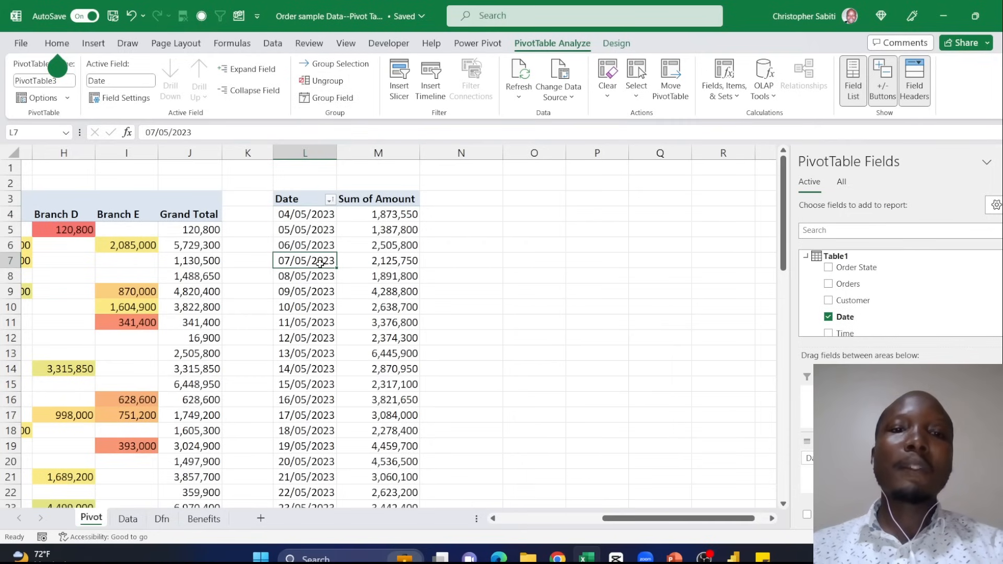
- Group the Date field by Months only and check the May and June values in Sum of Amount
left_click(329, 98)
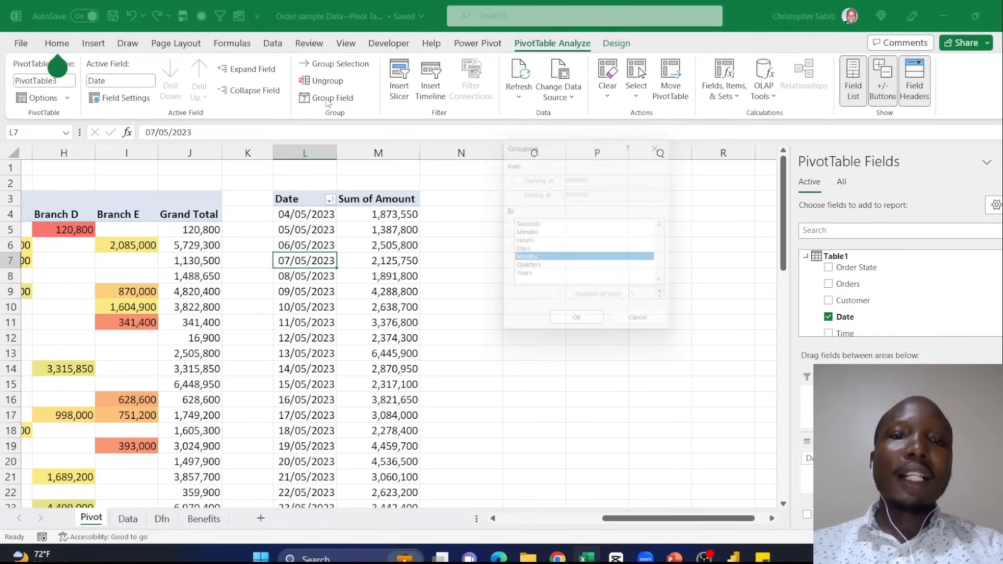
left_click(528, 270)
left_click(525, 282)
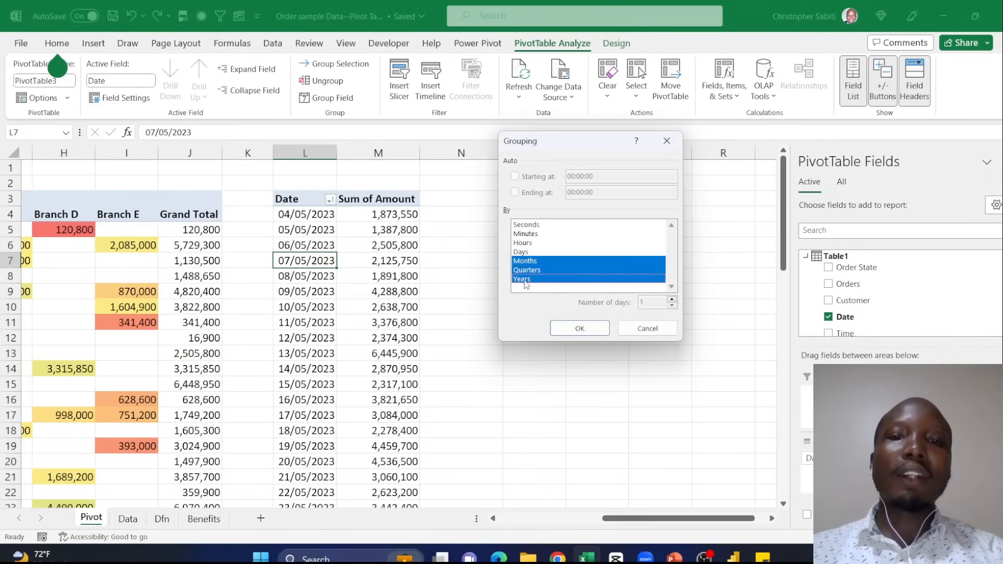
left_click(530, 271)
left_click(529, 263)
left_click(530, 281)
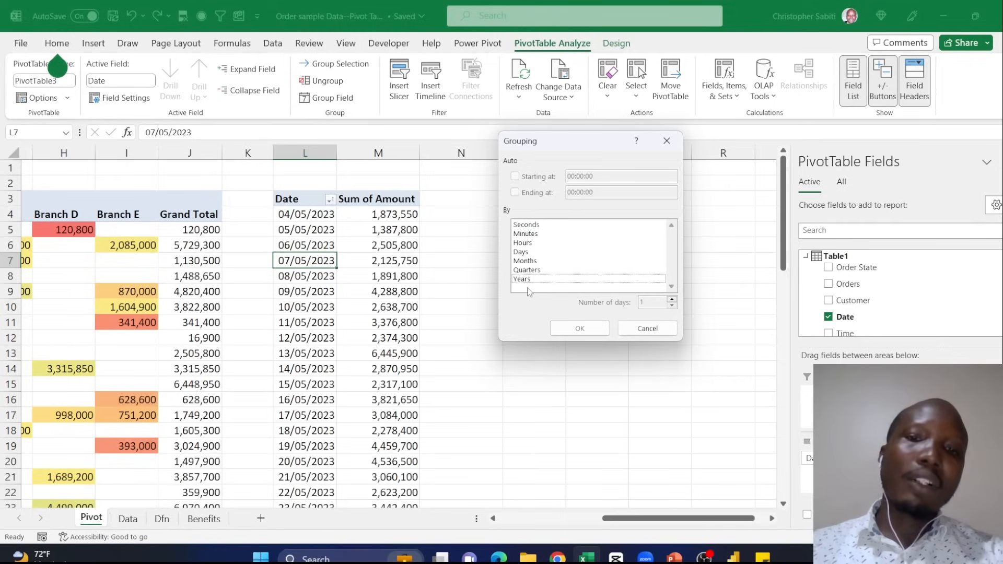
left_click(525, 243)
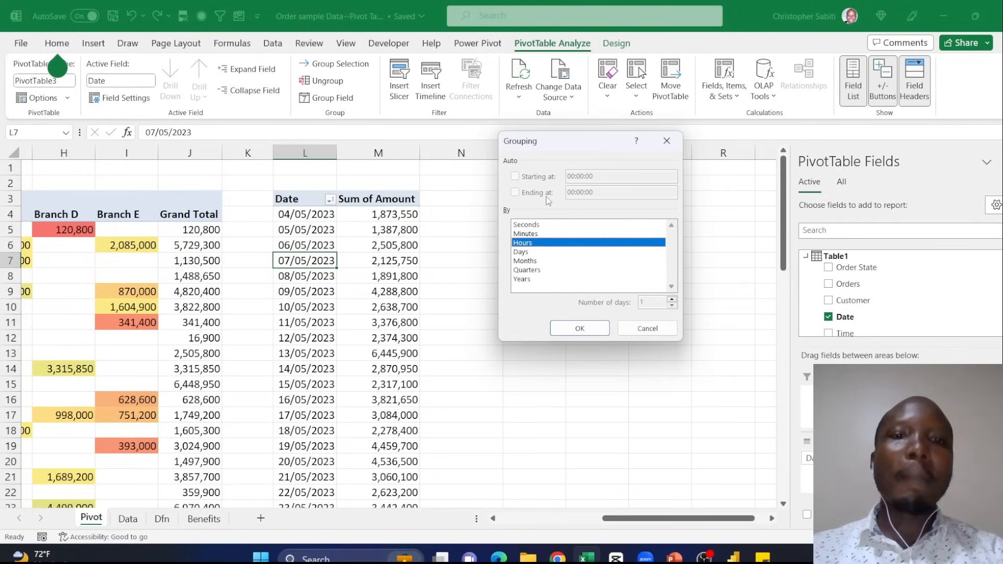
left_click(523, 270)
left_click(527, 262)
left_click(532, 268)
left_click(533, 242)
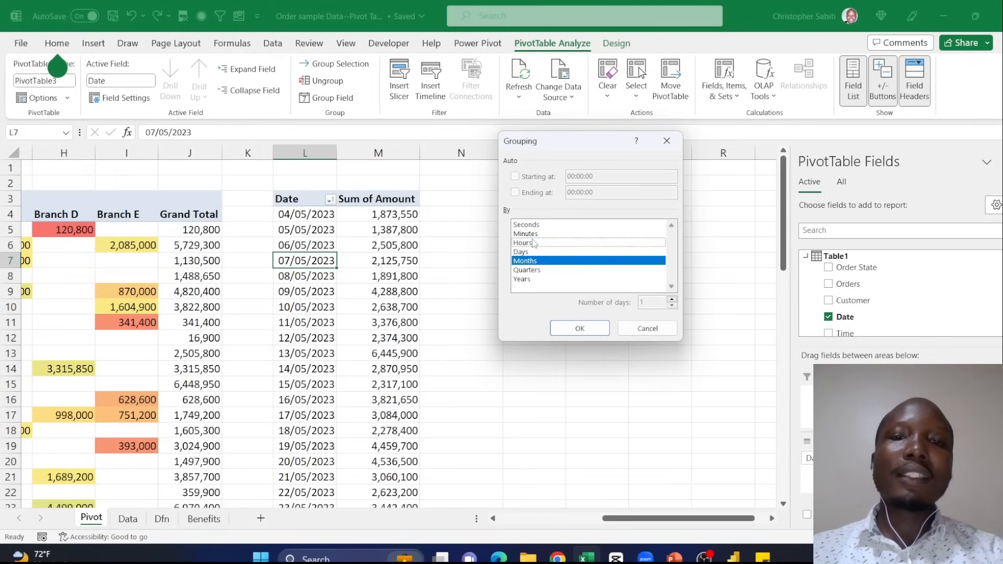
left_click(579, 327)
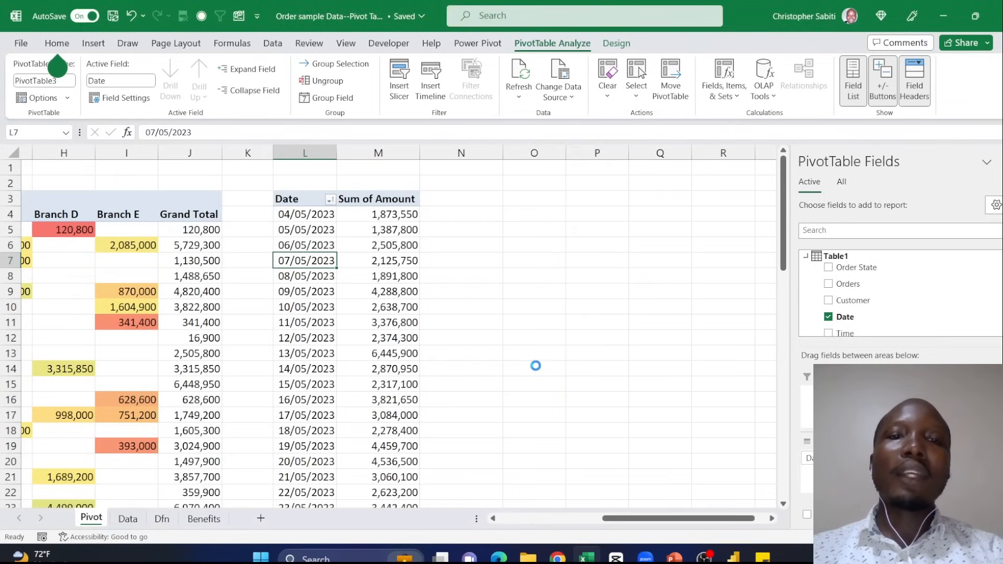
left_click_drag(312, 212, 444, 246)
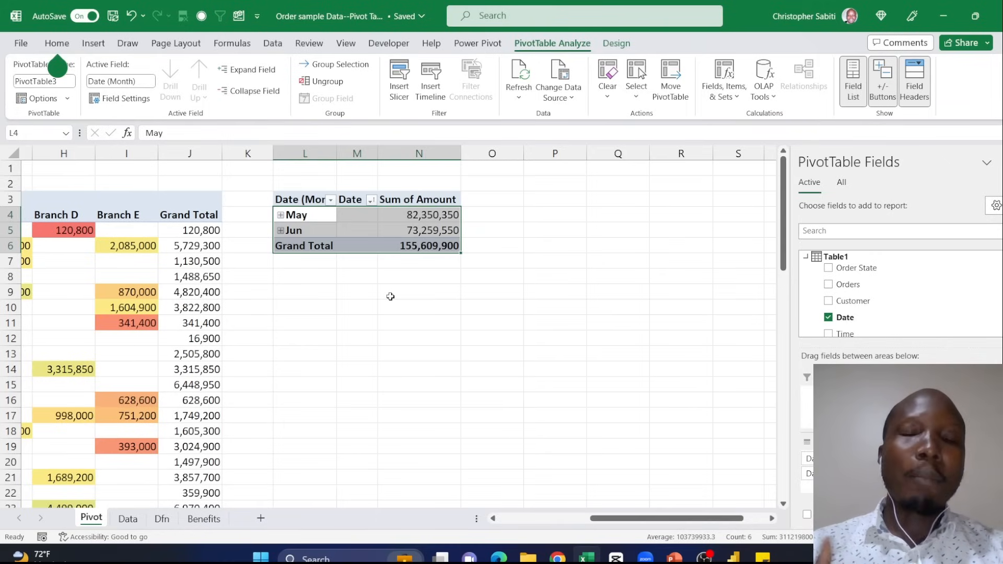
left_click(424, 212)
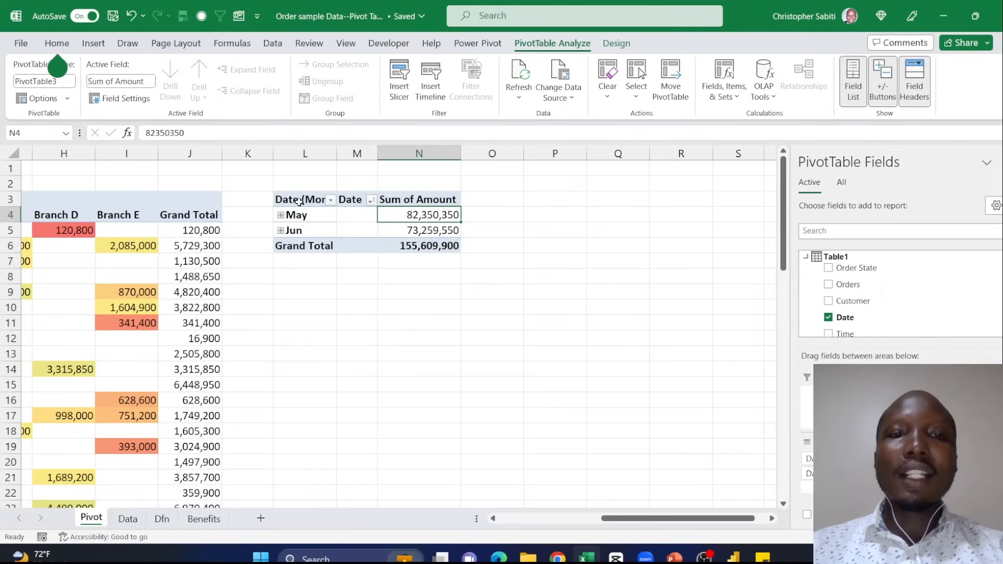
mouse_move(426, 234)
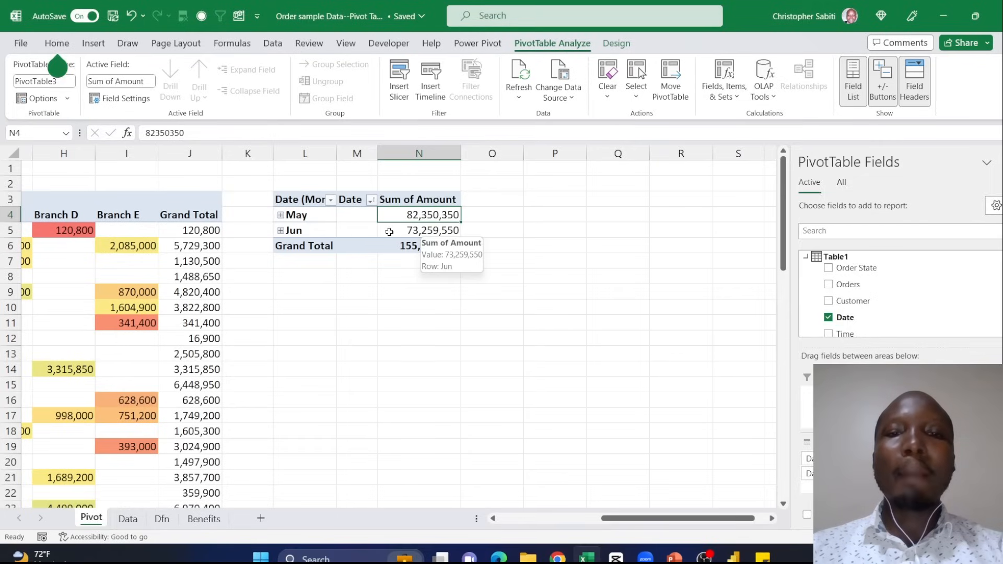
- Remove the date fields from the pivot table's rows and move Amount from Values to Rows
left_click_drag(794, 464, 692, 456)
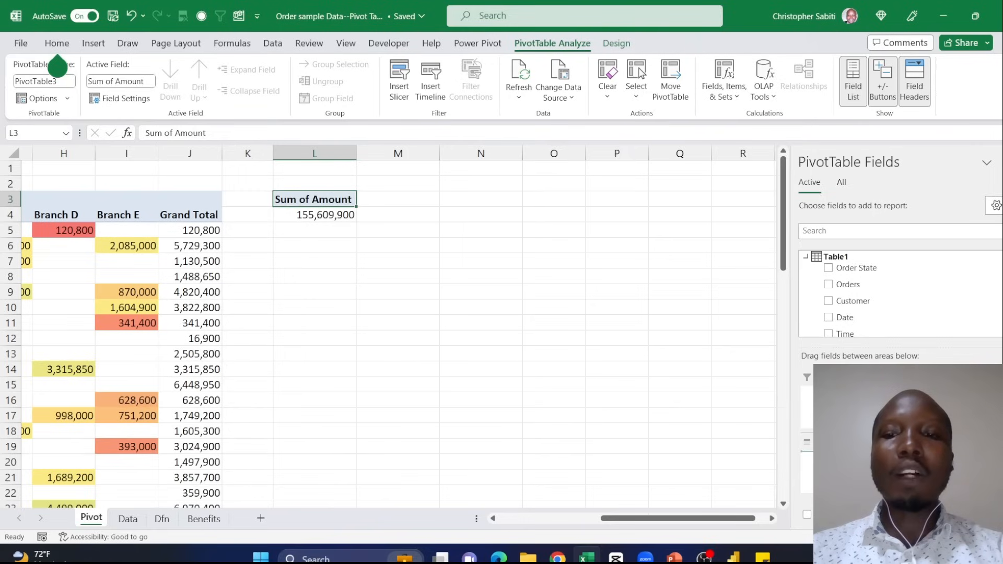
left_click_drag(883, 460, 857, 460)
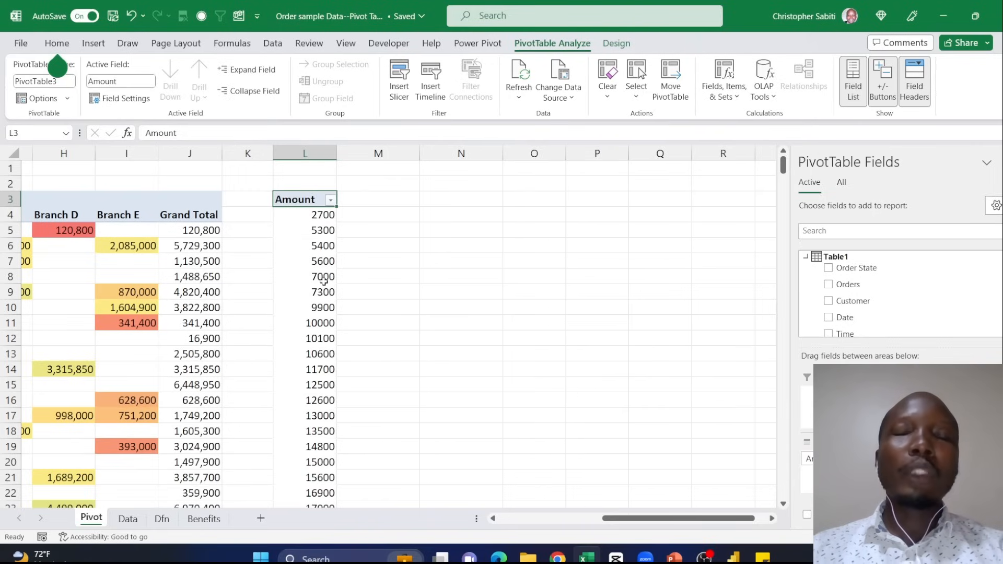
left_click(301, 217)
scroll(315, 237, "down", 17)
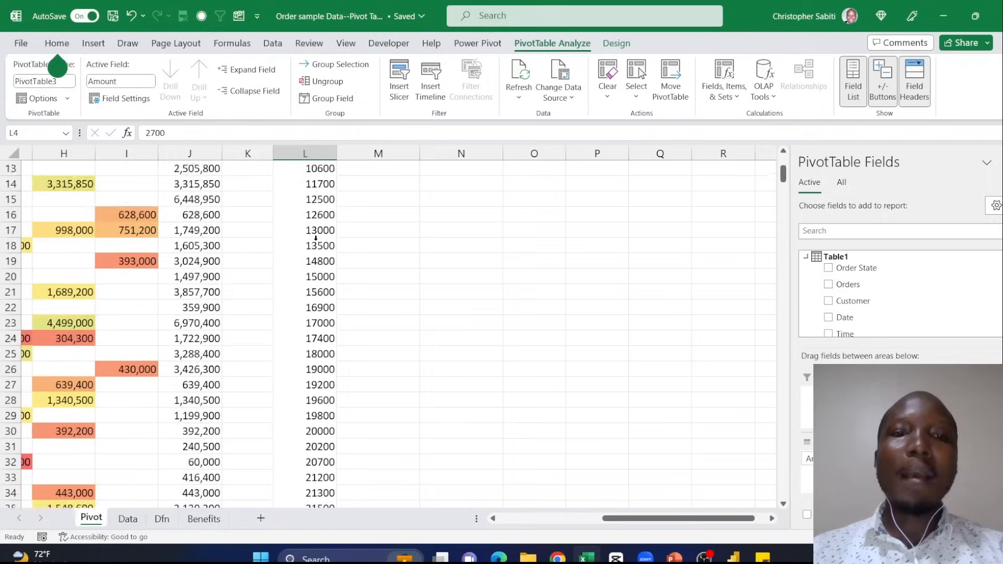
scroll(315, 237, "down", 17)
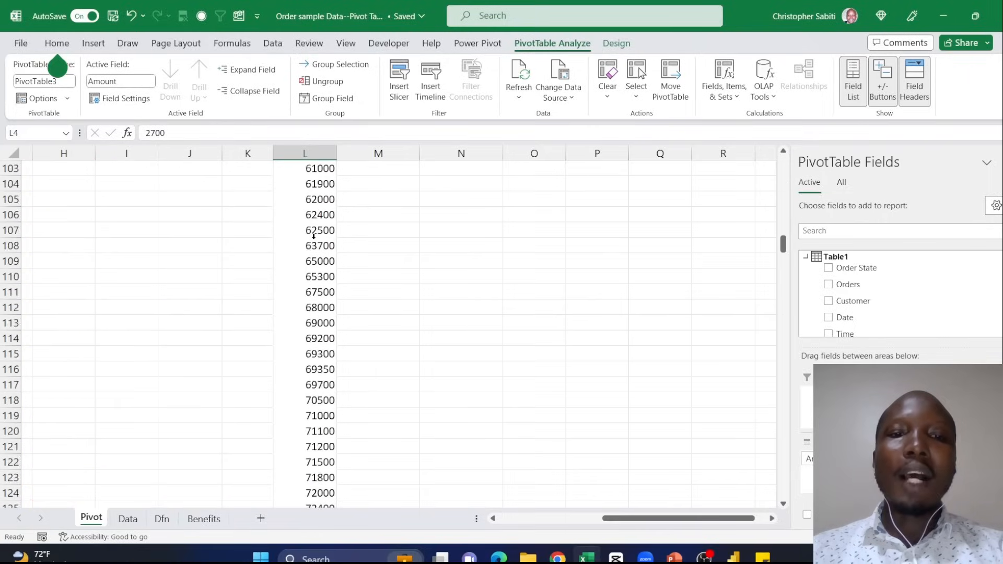
- Add Orders to Values to count the orders for each amount
scroll(318, 237, "up", 19)
scroll(318, 238, "up", 15)
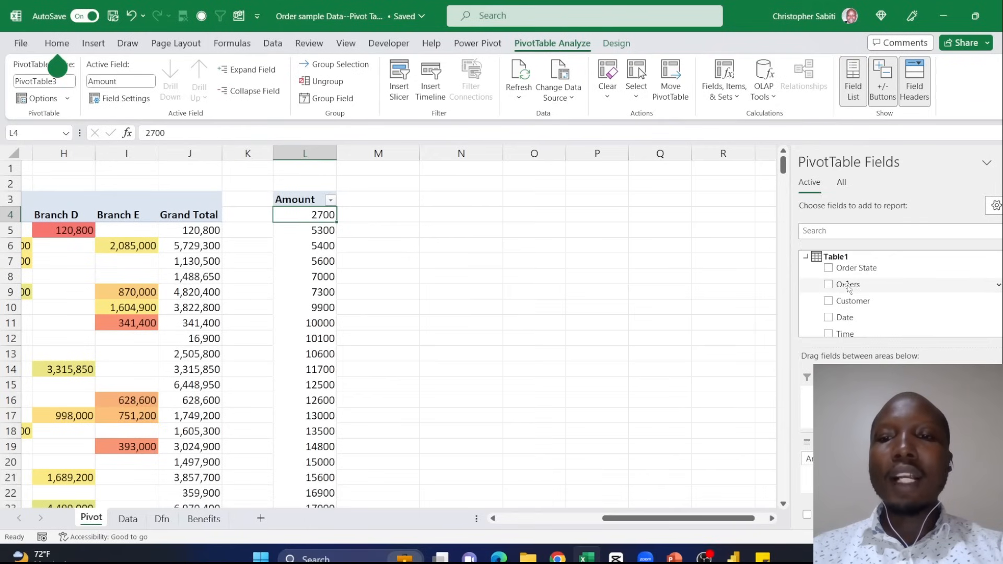
left_click_drag(848, 286, 951, 467)
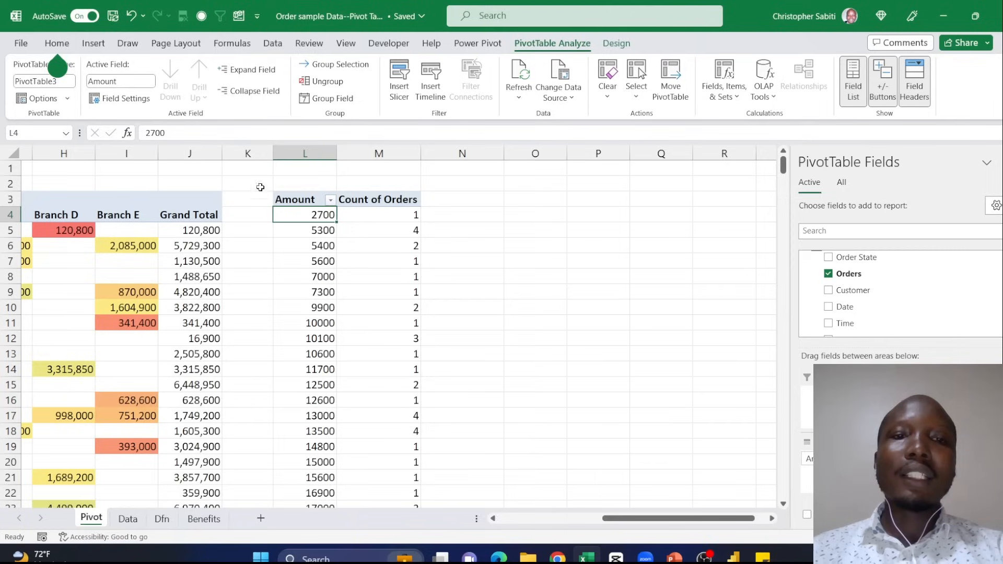
- Rename the Count of Orders header in the pivot table to Freq
left_click(368, 199)
left_click_drag(209, 133, 74, 120)
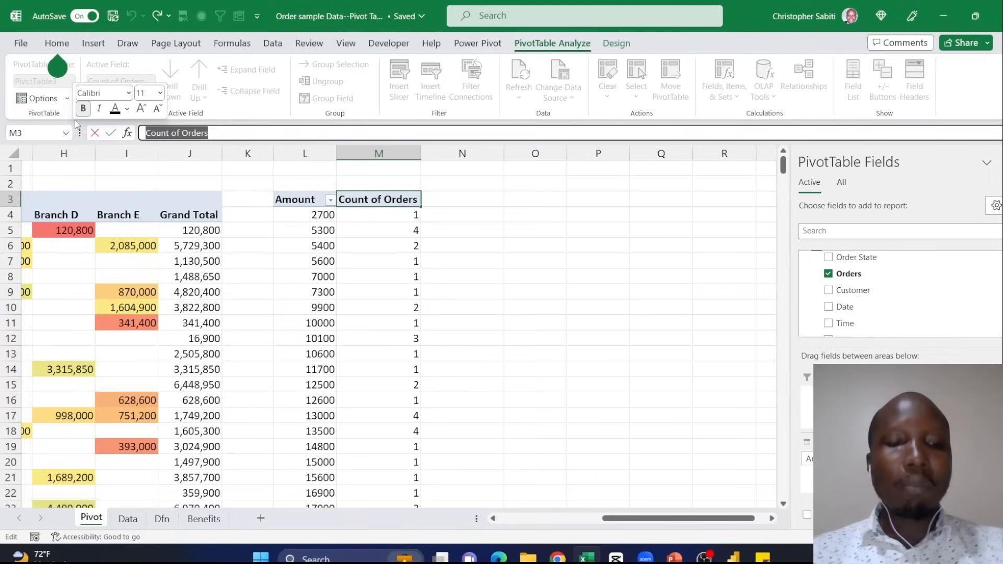
type("Fre")
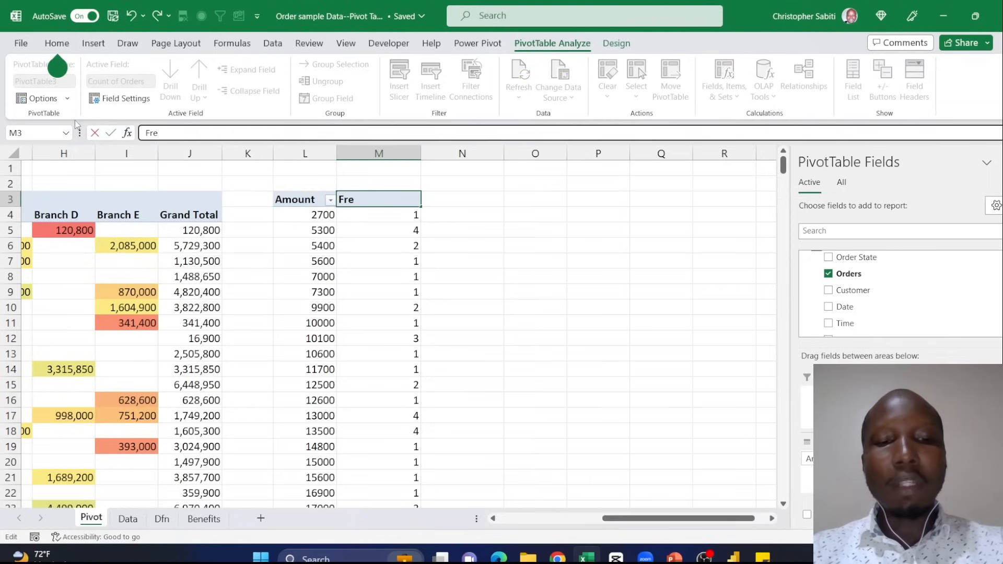
type("q")
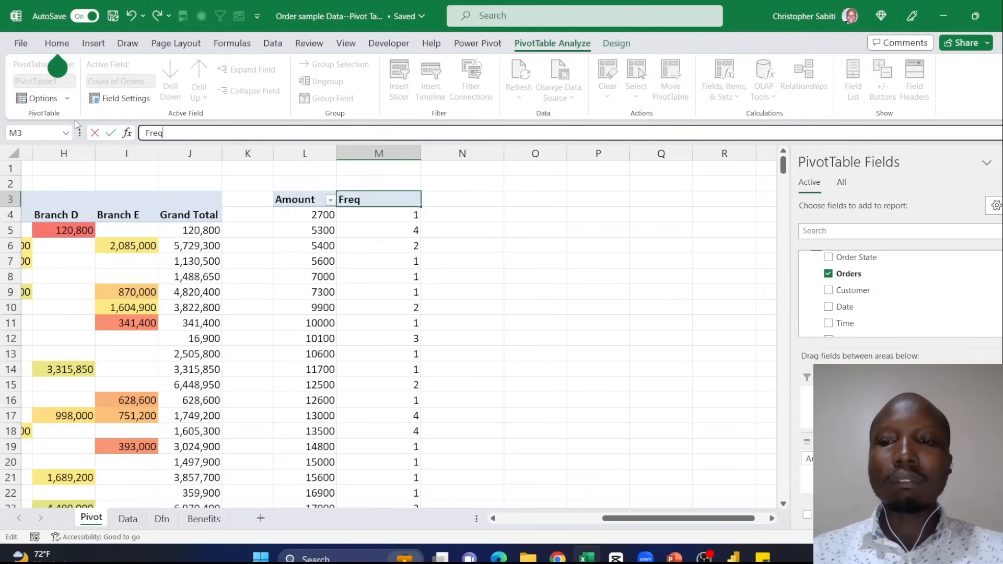
key("Return")
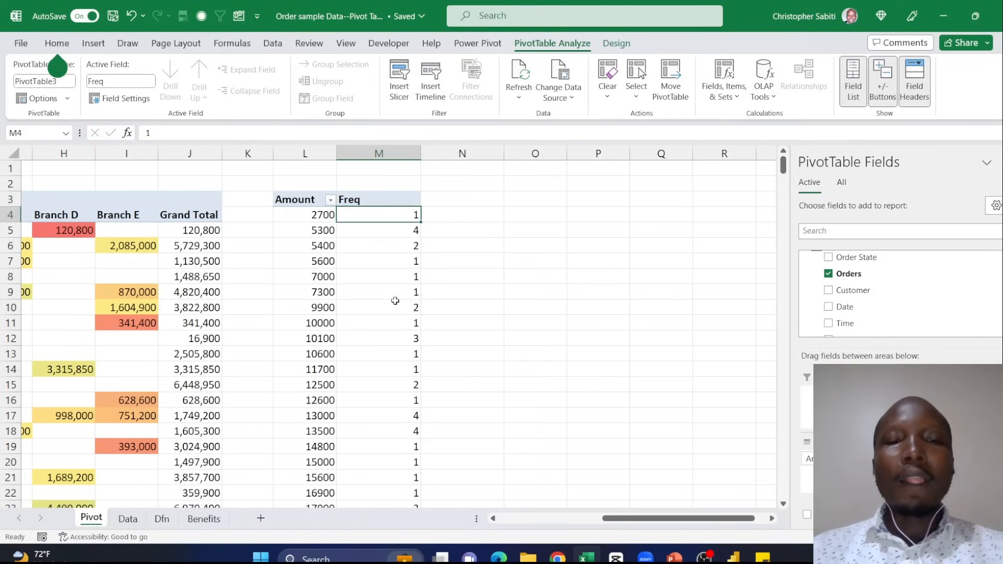
- Remove Amount from Rows and Freq from Values to empty the pivot table
left_click(317, 233)
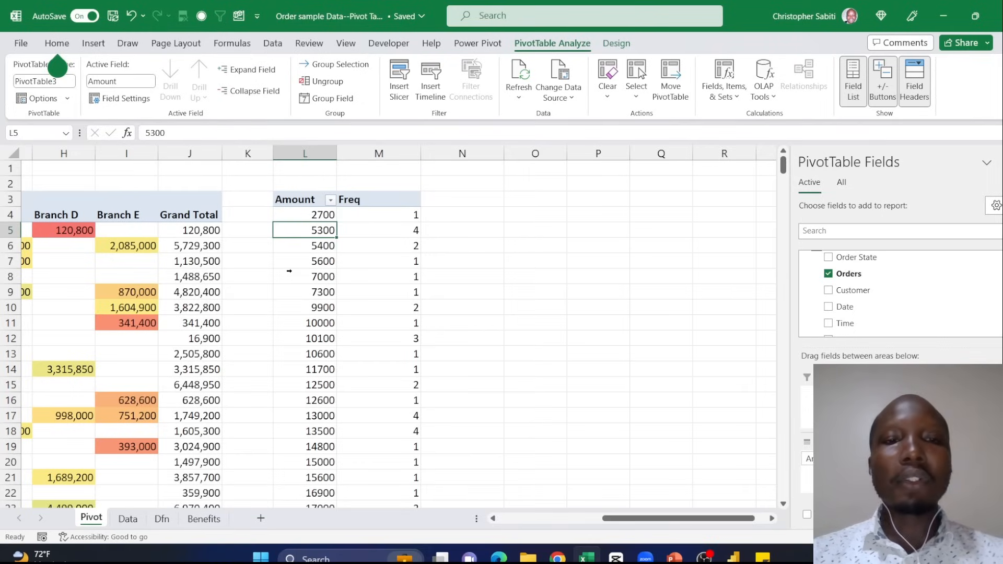
left_click(325, 251)
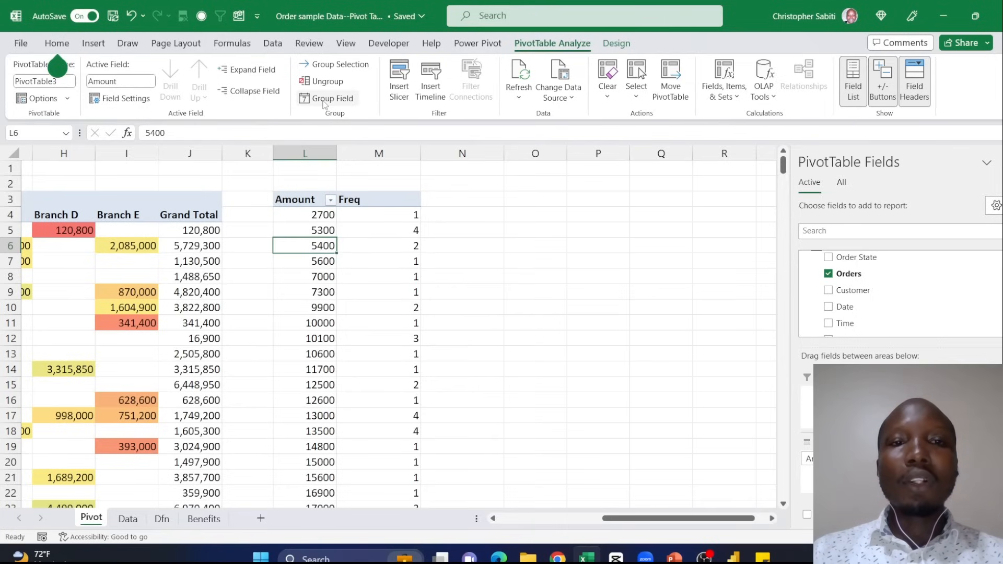
left_click_drag(831, 459, 768, 412)
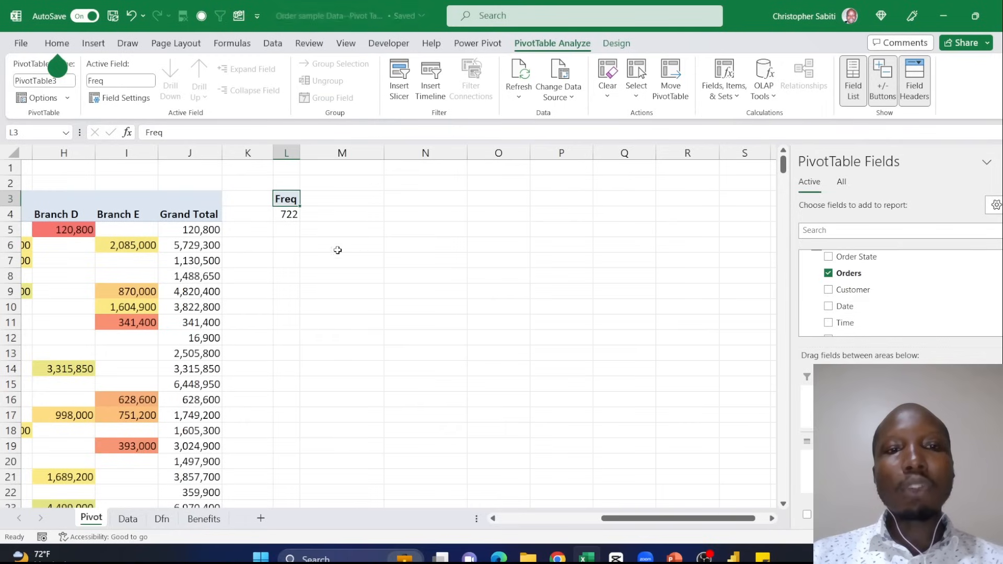
key("Down")
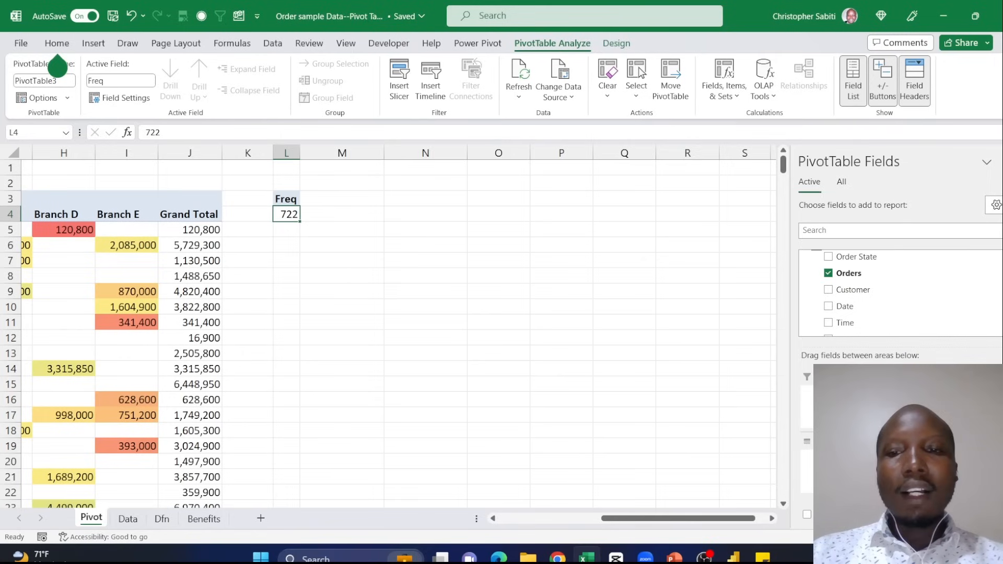
left_click_drag(940, 459, 612, 328)
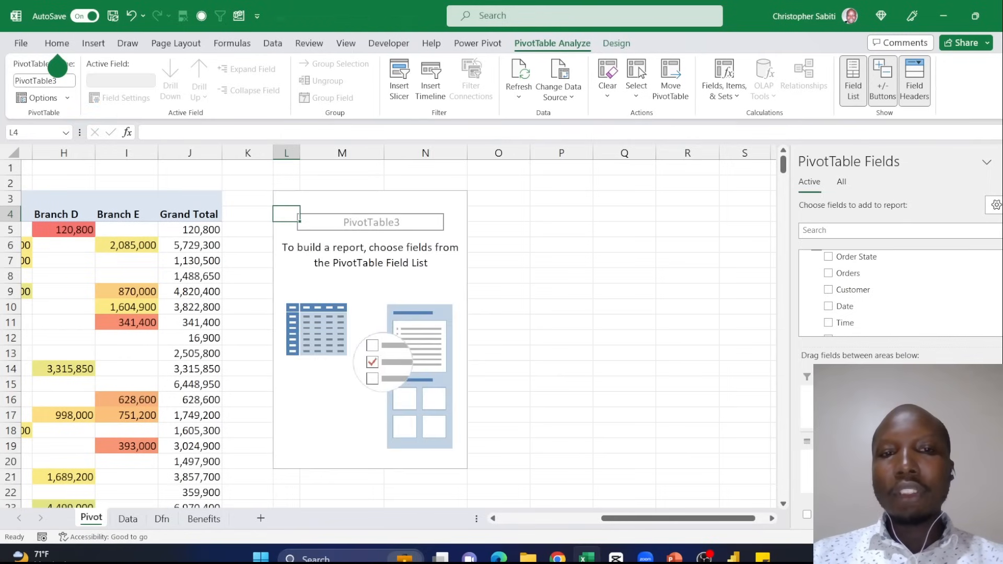
- Add Branches to Rows and Amount to Values to sum the amount per branch
scroll(855, 323, "up", 1)
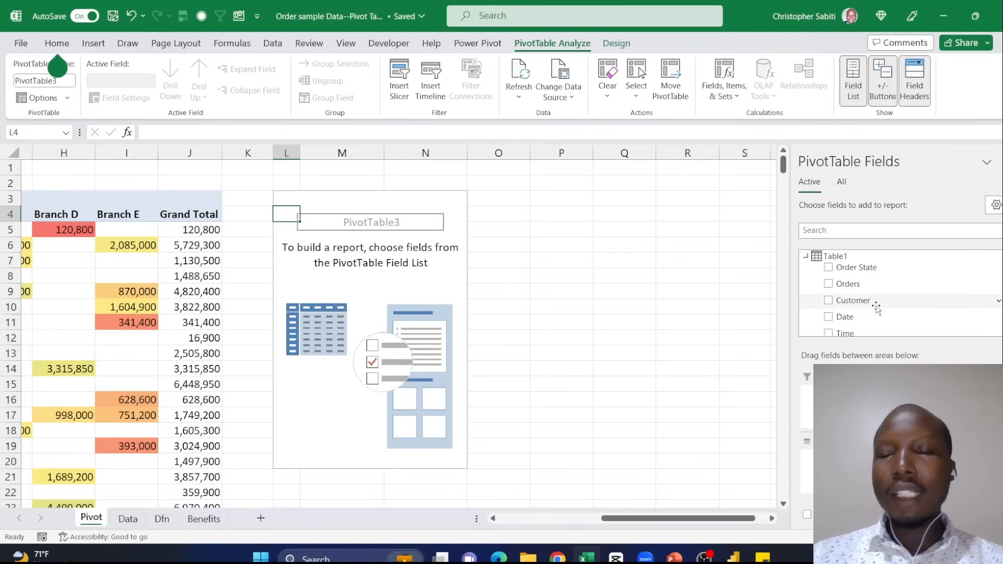
scroll(855, 314, "down", 3)
left_click(828, 254)
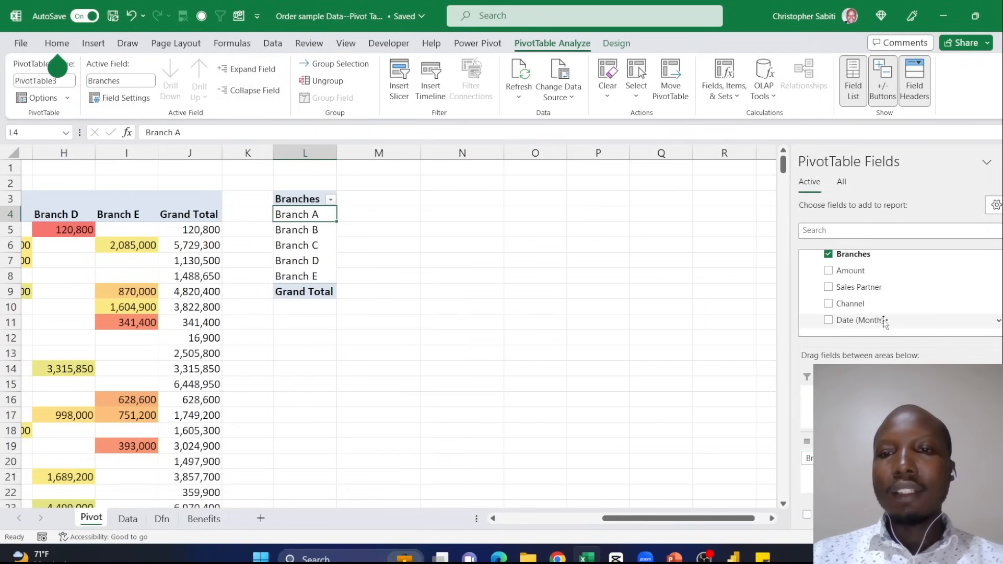
scroll(868, 316, "up", 1)
left_click_drag(854, 305, 920, 470)
- Set the number format of Sum of Amount to Number with 0 decimal places and the 1000 separator
right_click(385, 233)
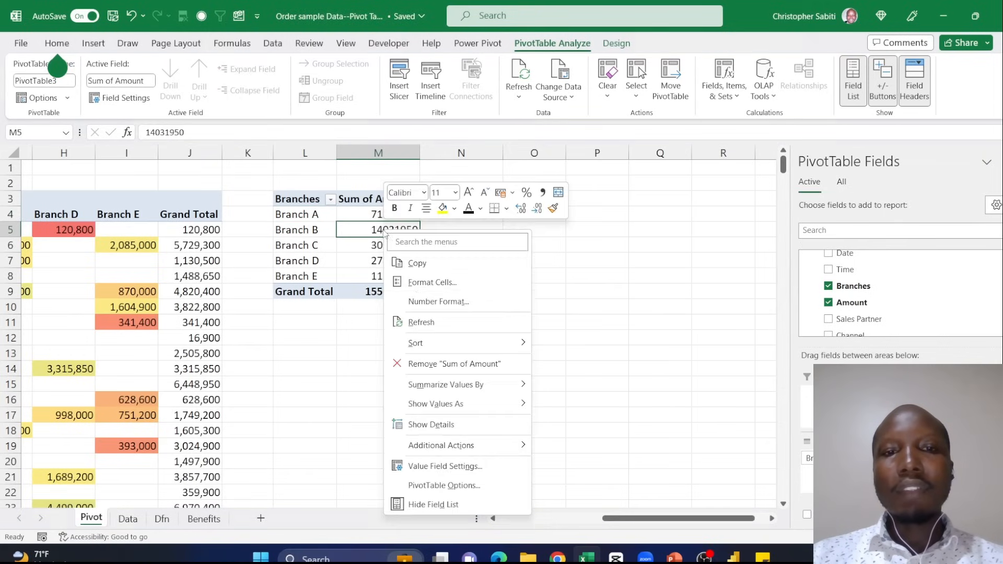
left_click(437, 301)
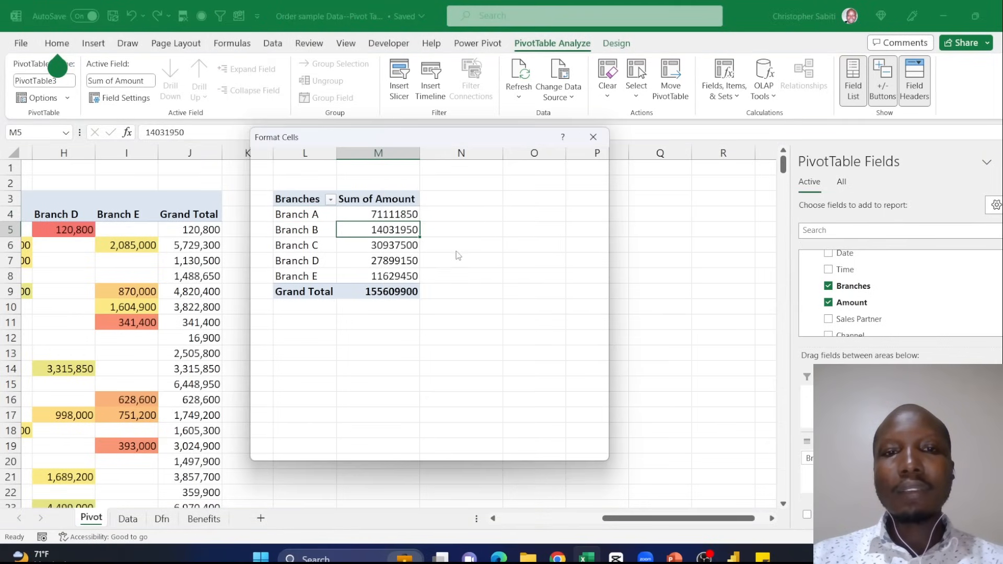
mouse_move(406, 139)
left_mouse_down()
mouse_move(524, 183)
mouse_move(405, 129)
left_mouse_up()
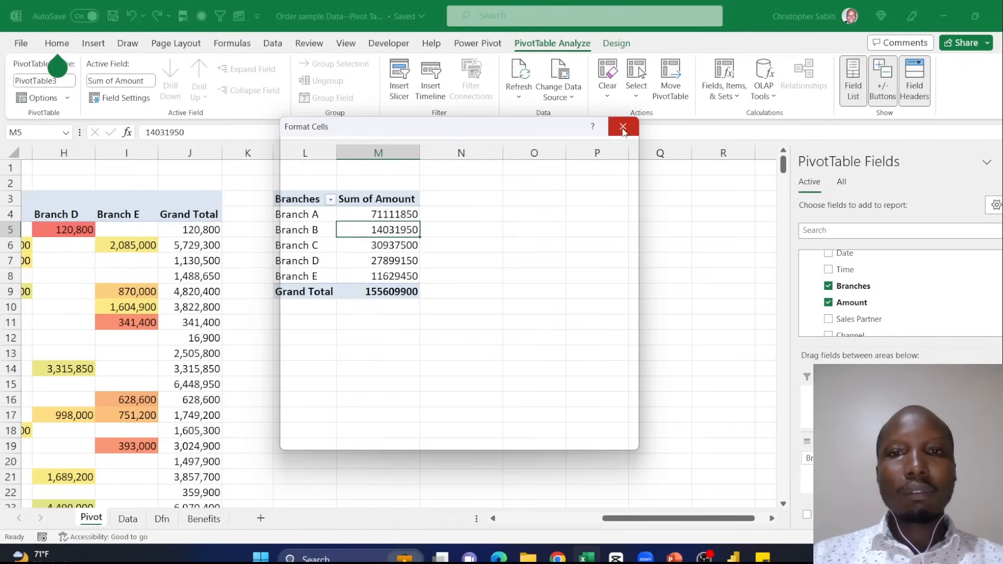
left_click(309, 189)
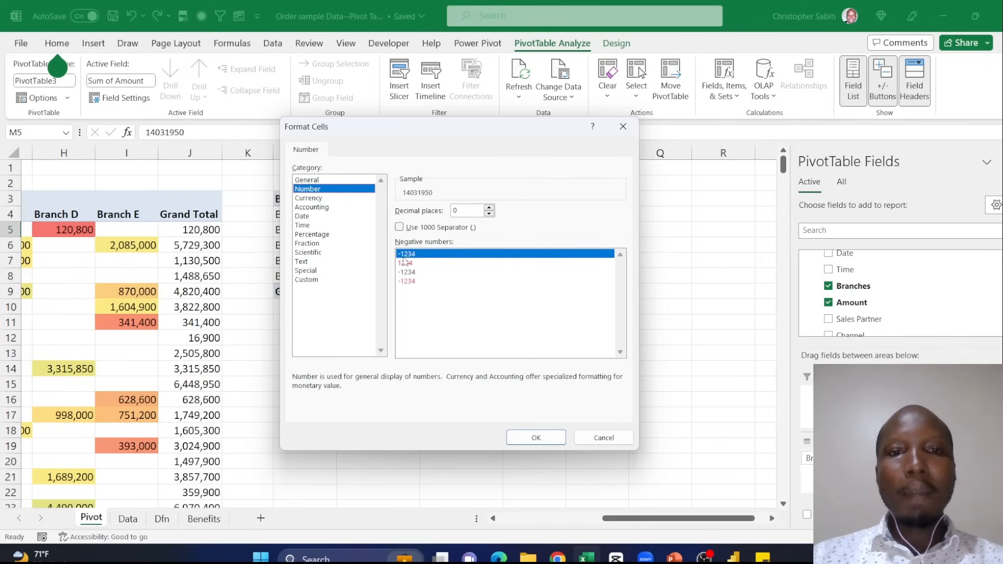
left_click(399, 227)
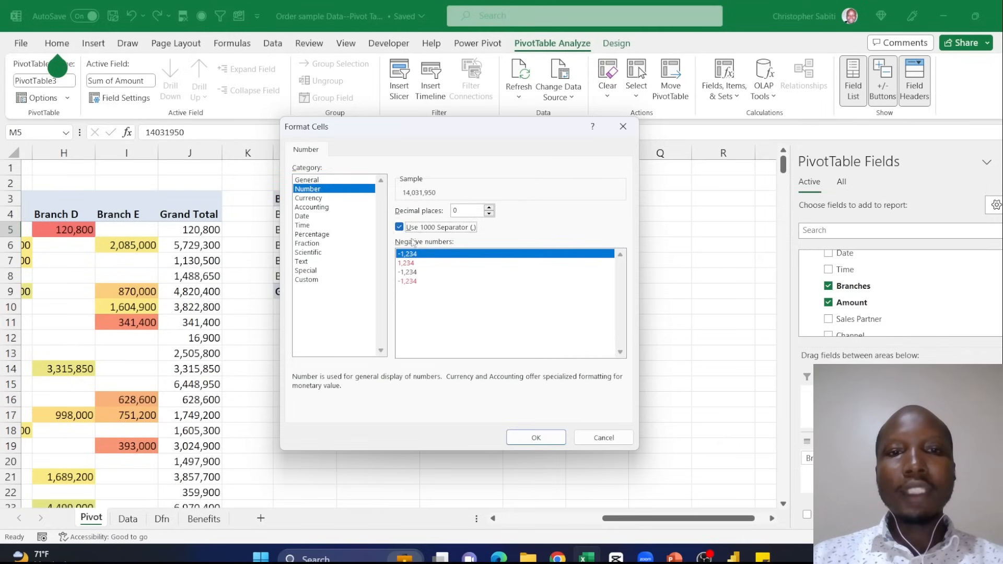
left_click(536, 438)
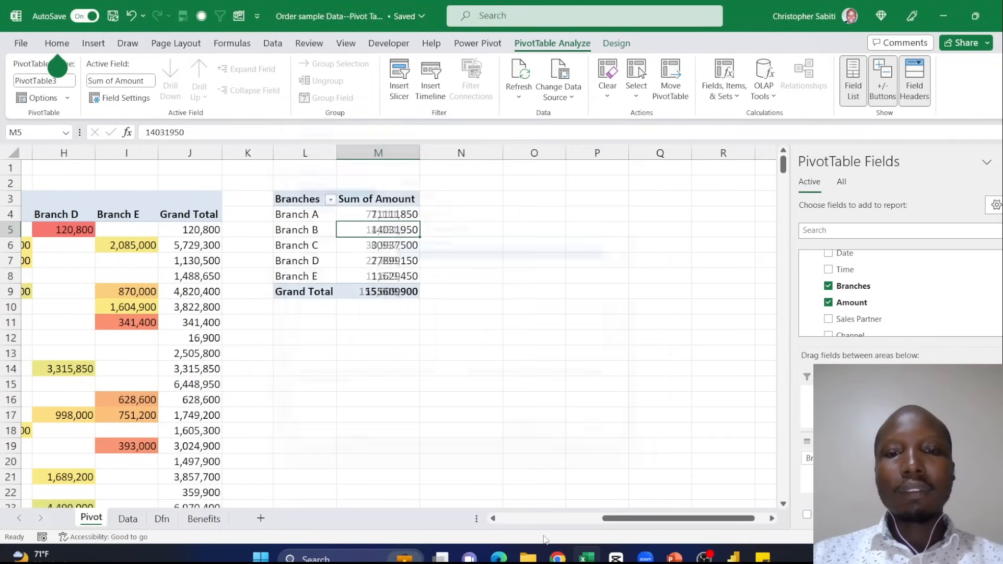
left_click(704, 558)
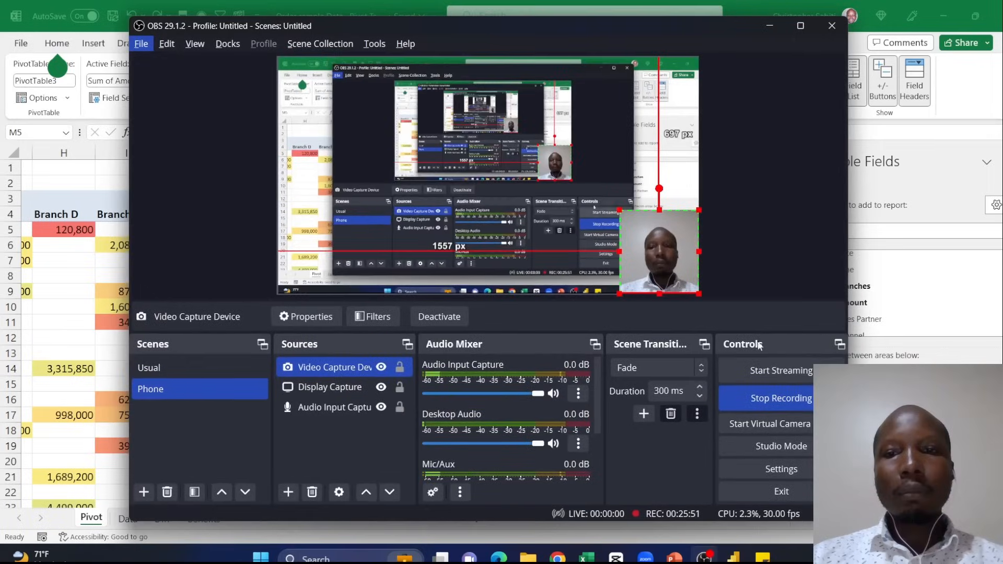
left_click(770, 26)
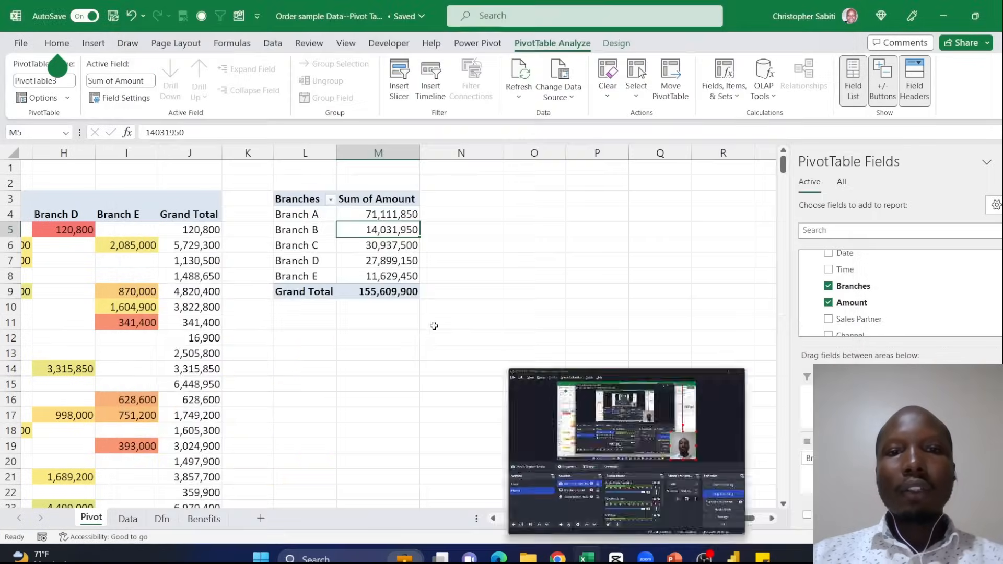
left_click(402, 333)
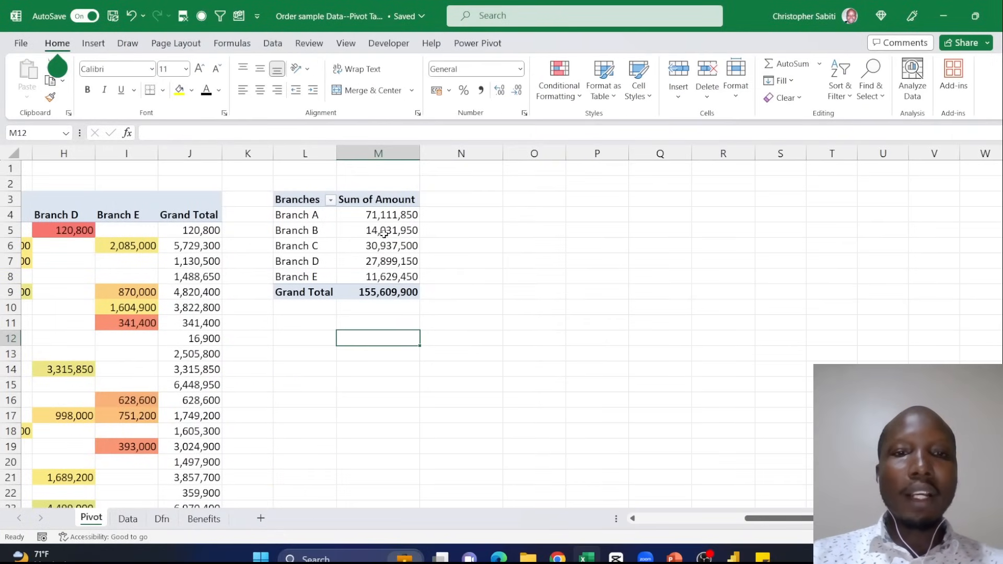
left_click(373, 258)
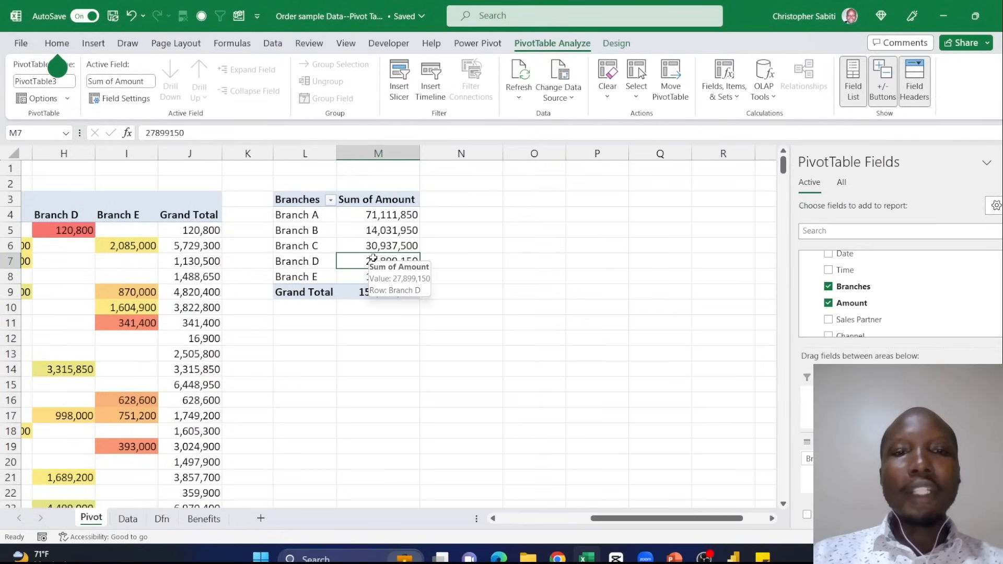
- Show the branches' Sum of Amount values as % of Grand Total
left_click_drag(389, 217, 390, 275)
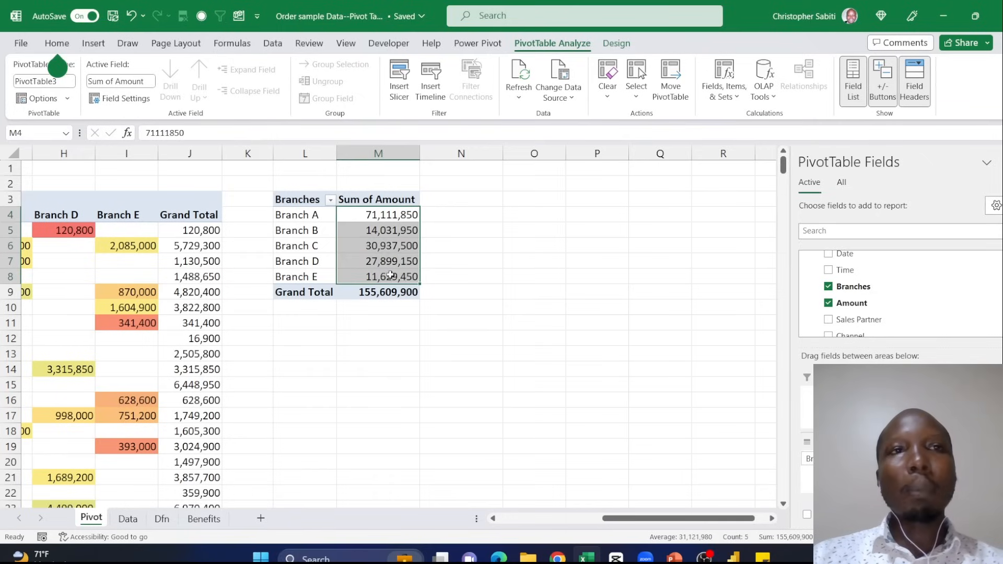
right_click(382, 234)
left_click(374, 238)
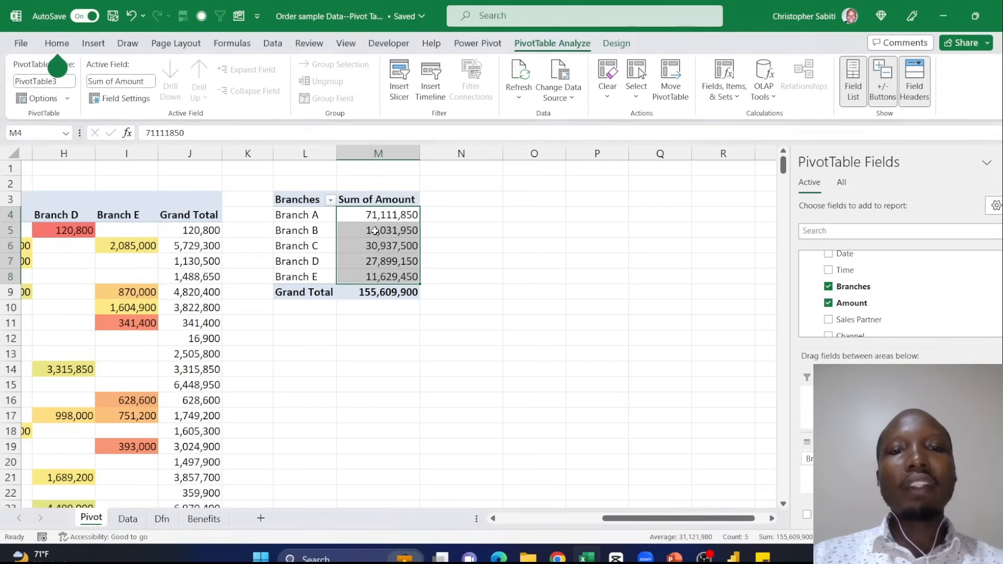
left_click(376, 234)
right_click(377, 235)
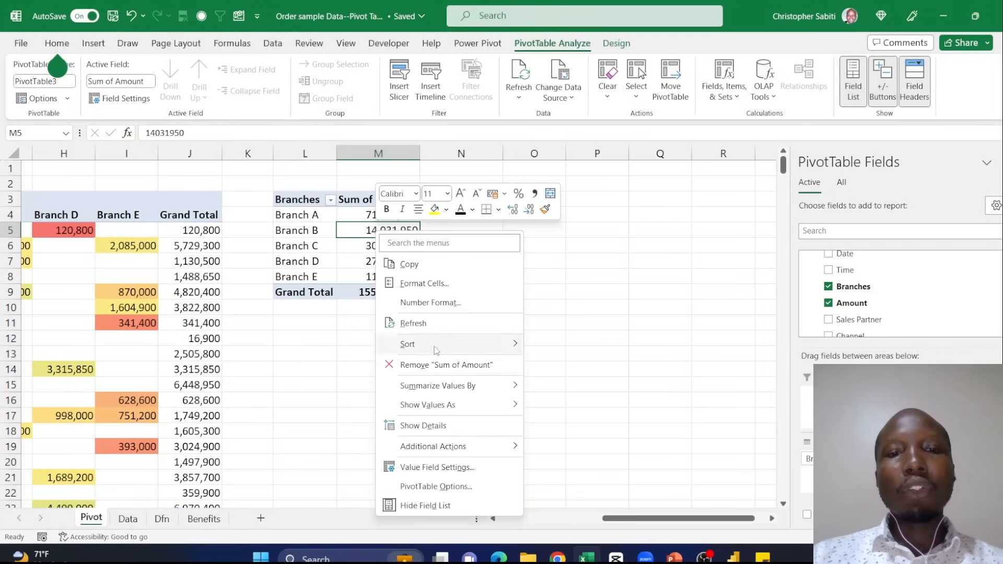
mouse_move(455, 409)
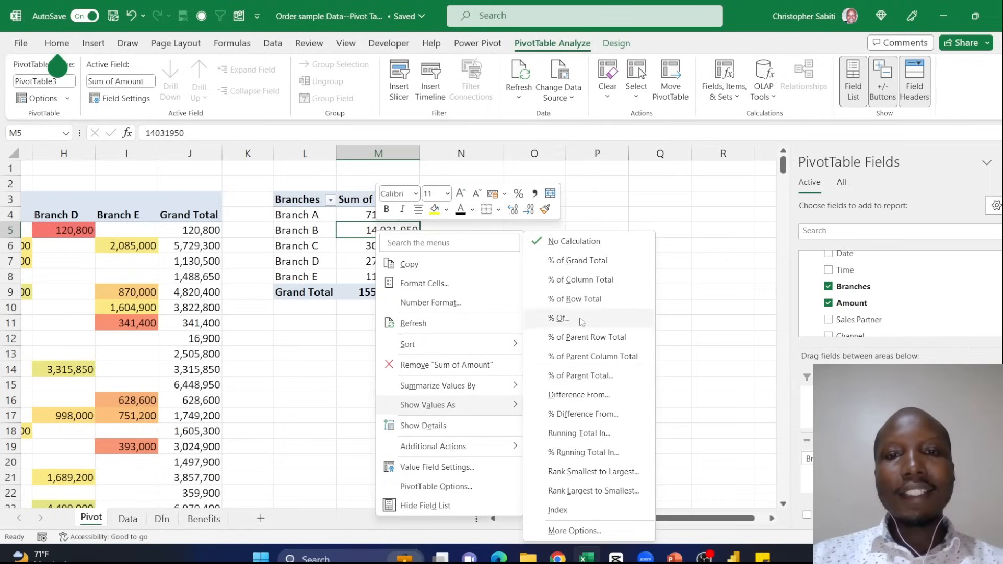
left_click(565, 263)
left_click(524, 337)
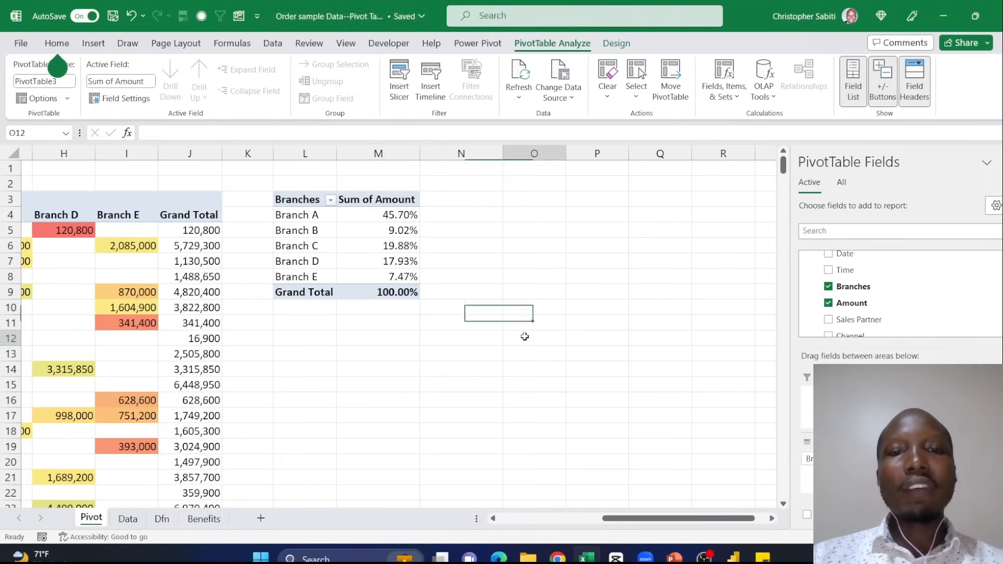
- Insert a 2-D pie chart of the branch percentages beside the pivot table and delete the chart again
left_click_drag(369, 215, 392, 277)
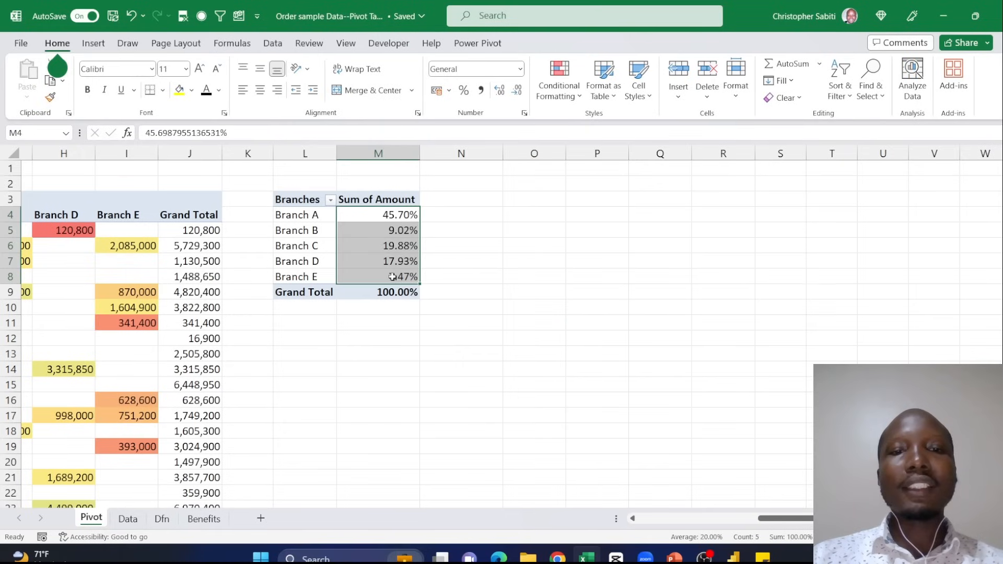
left_click_drag(298, 200, 381, 275)
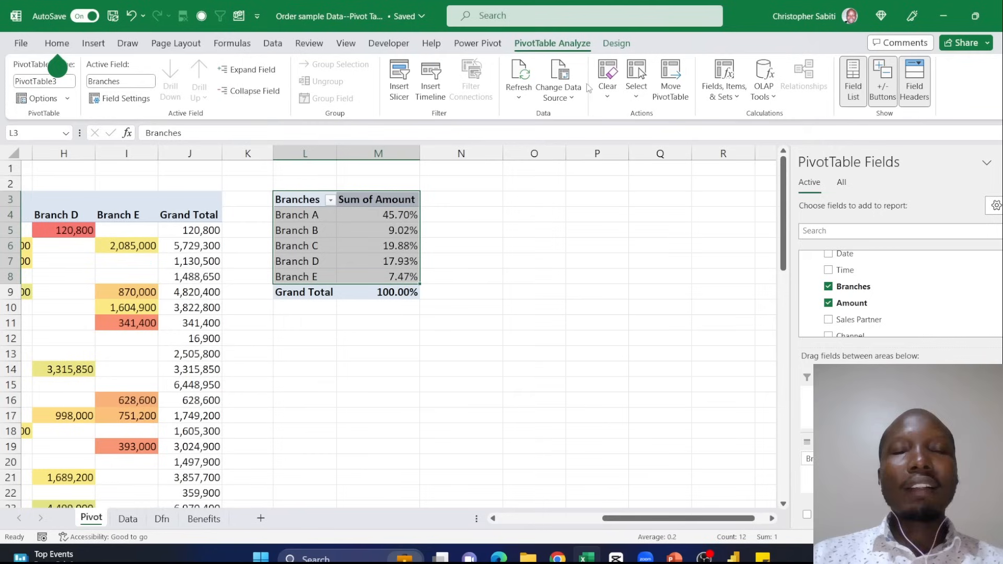
left_click(94, 43)
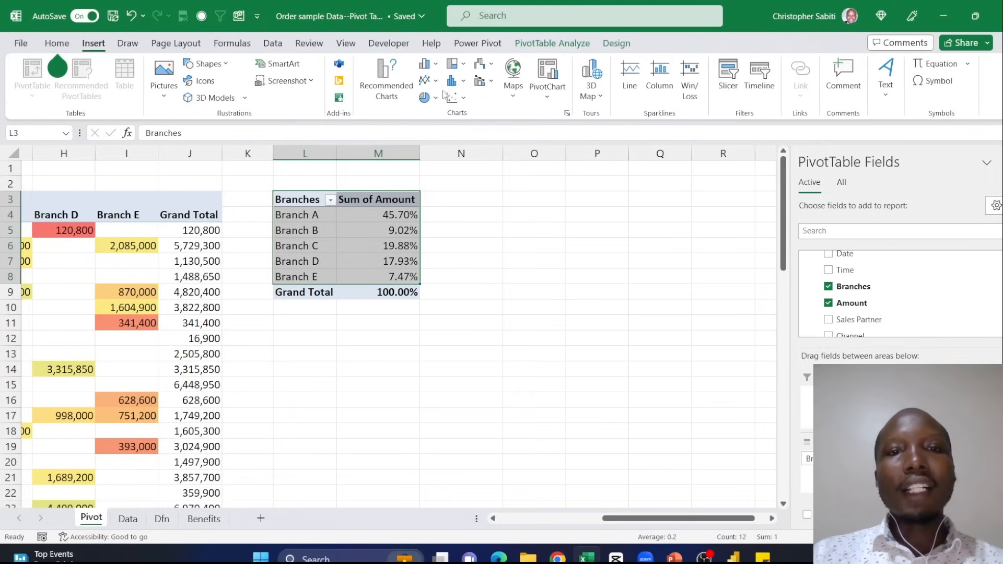
left_click(426, 101)
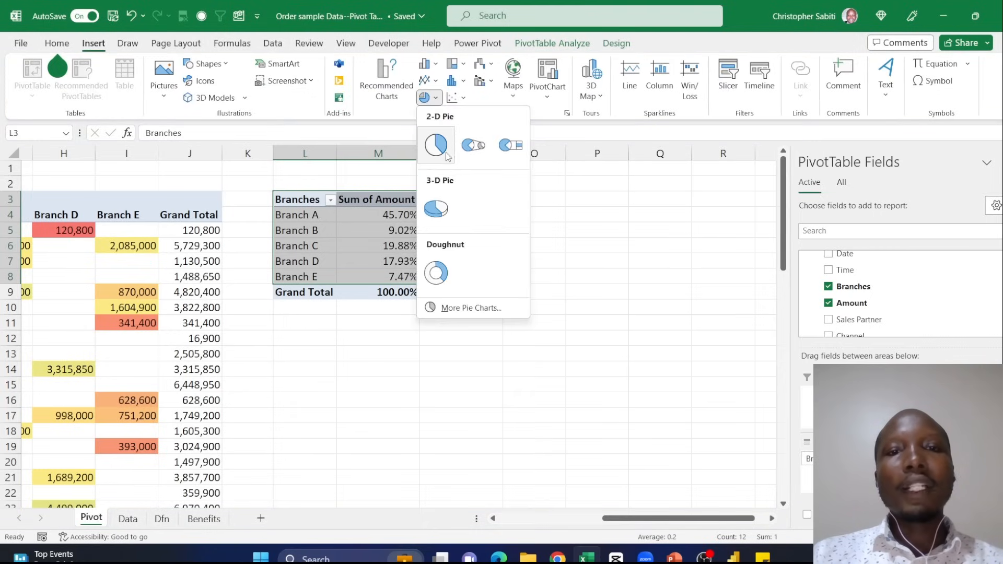
left_click(439, 141)
left_click_drag(463, 228, 686, 222)
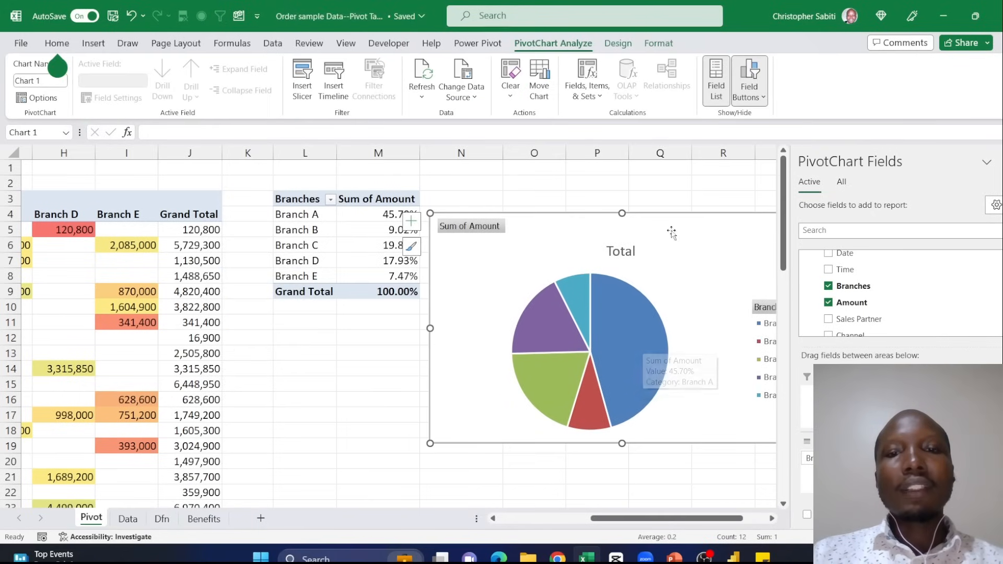
left_click_drag(642, 346, 494, 367)
key("Delete")
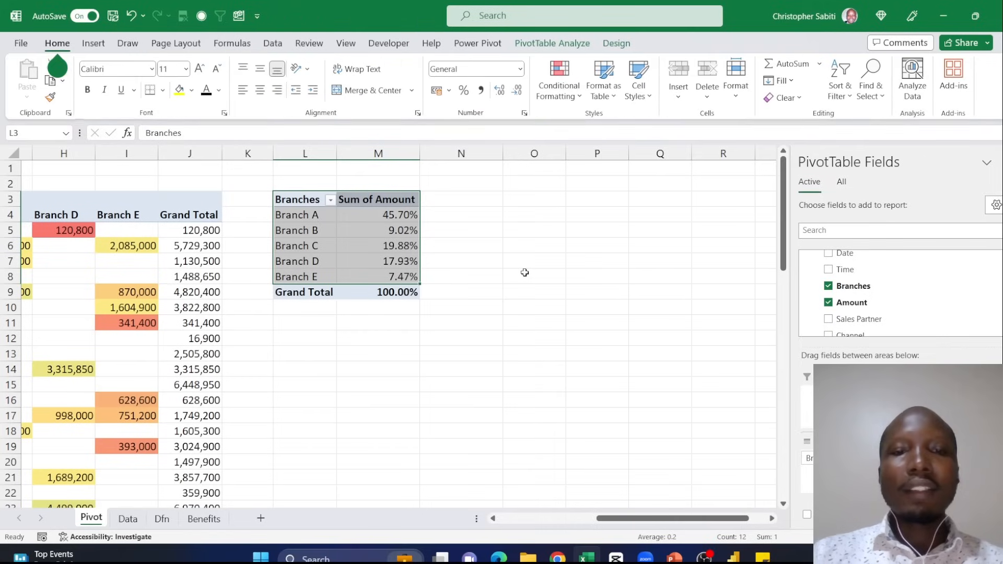
- Show the branches' Sum of Amount values as Rank Largest to Smallest with Branches as the base field
left_click(396, 224)
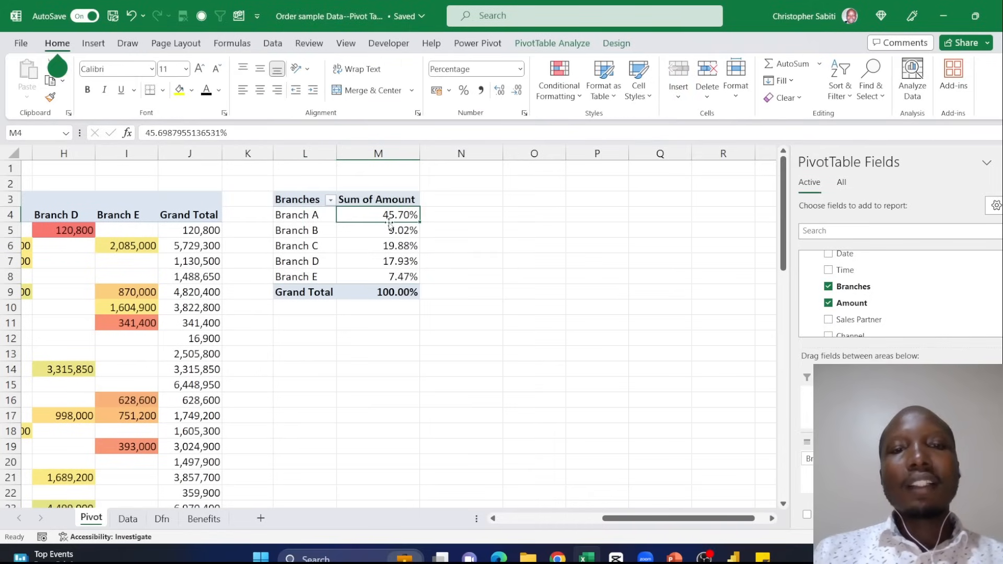
mouse_move(385, 271)
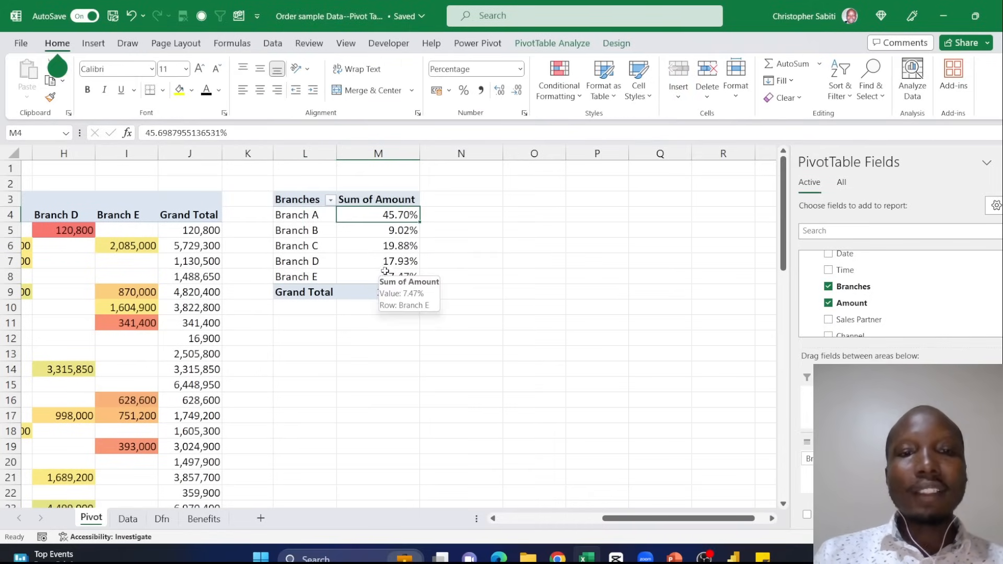
right_click(404, 216)
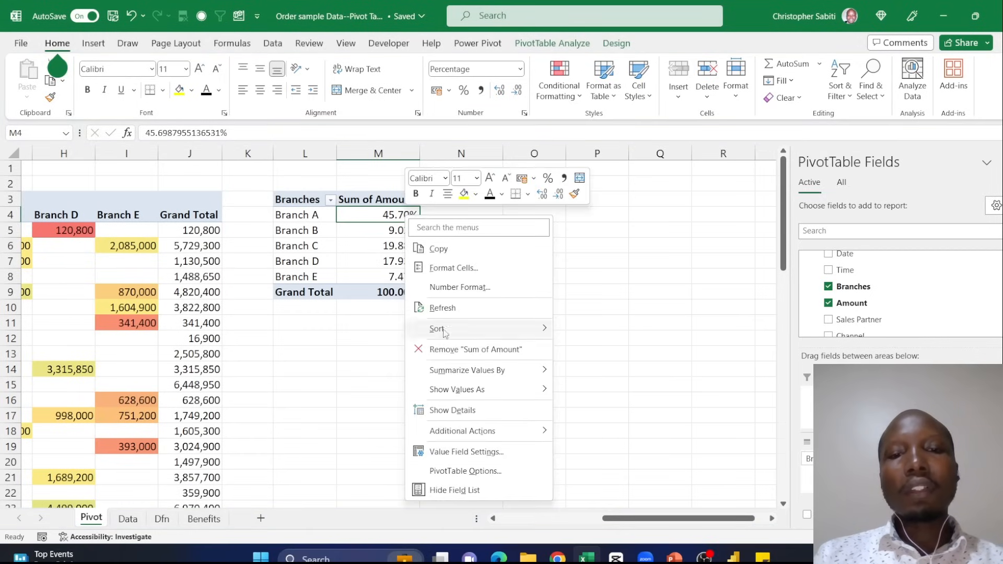
mouse_move(468, 388)
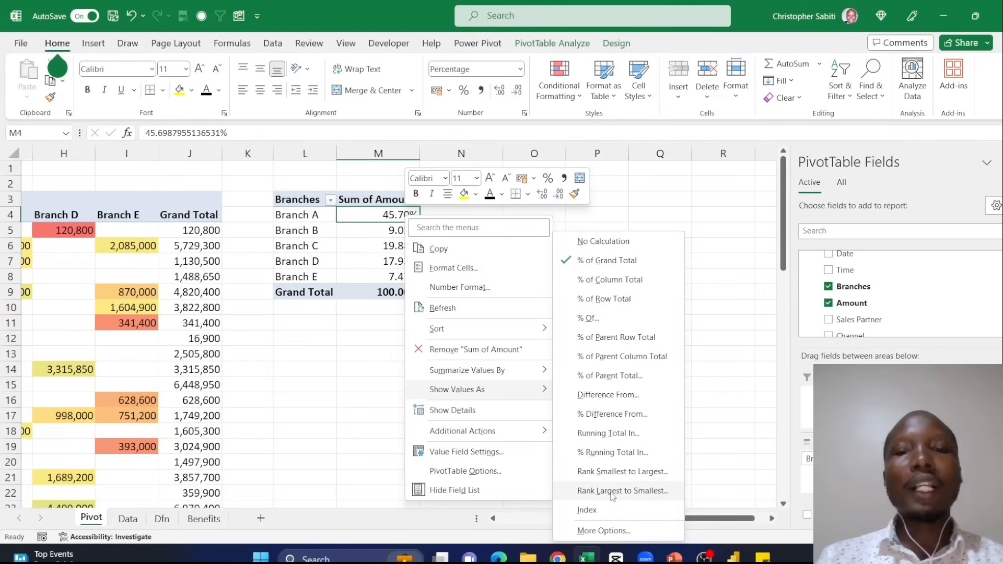
left_click(613, 491)
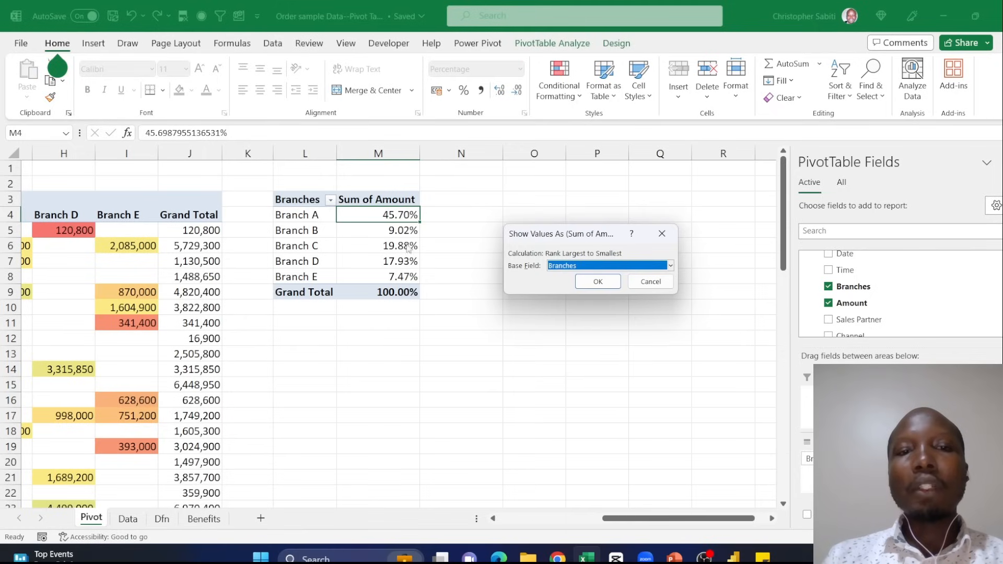
left_click(588, 282)
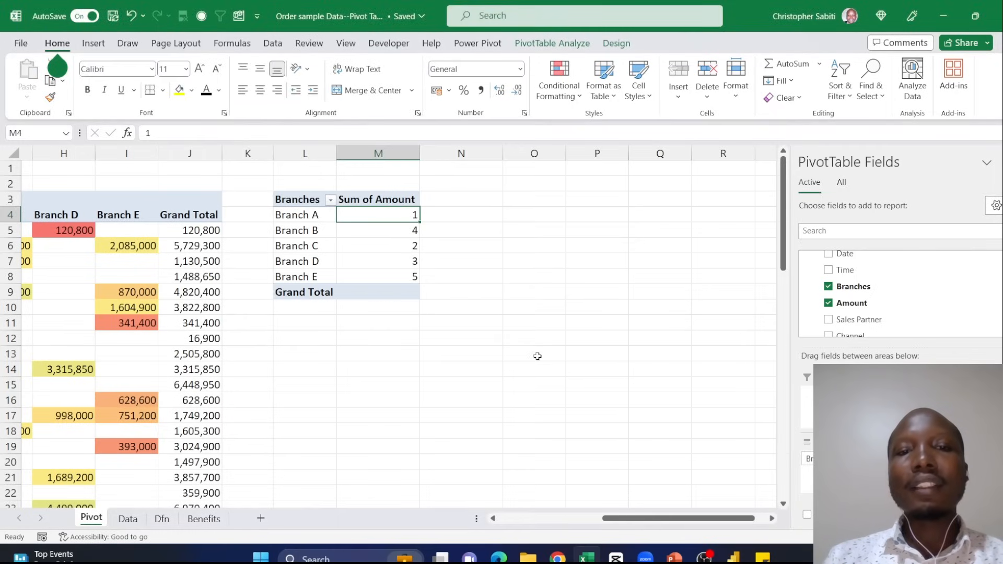
key("Down")
key("Down")
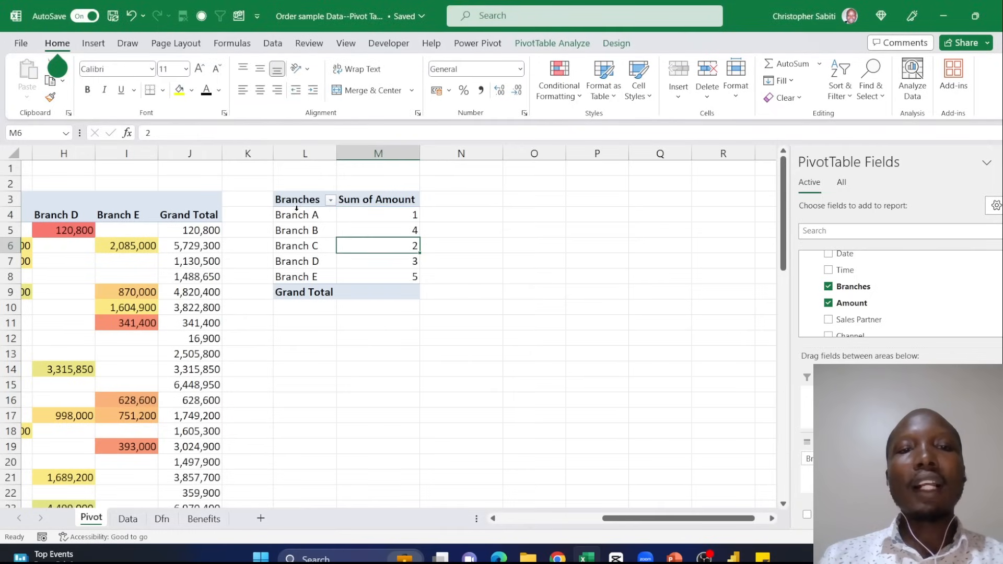
left_click(311, 215)
left_click(397, 220)
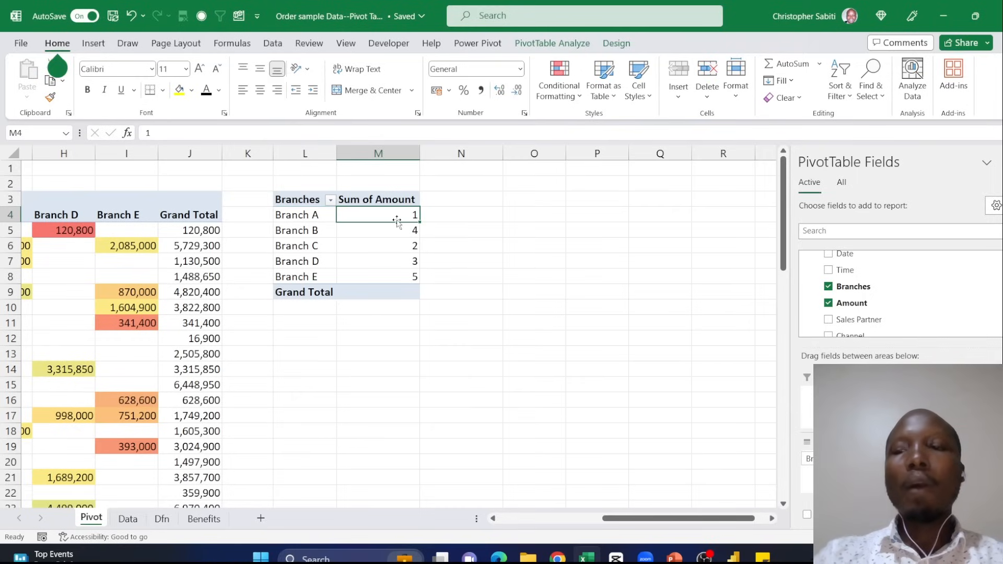
- Add the Amount field to the branch pivot table's values a second time, beside the ranks
left_click(850, 308)
left_click_drag(852, 293, 477, 211)
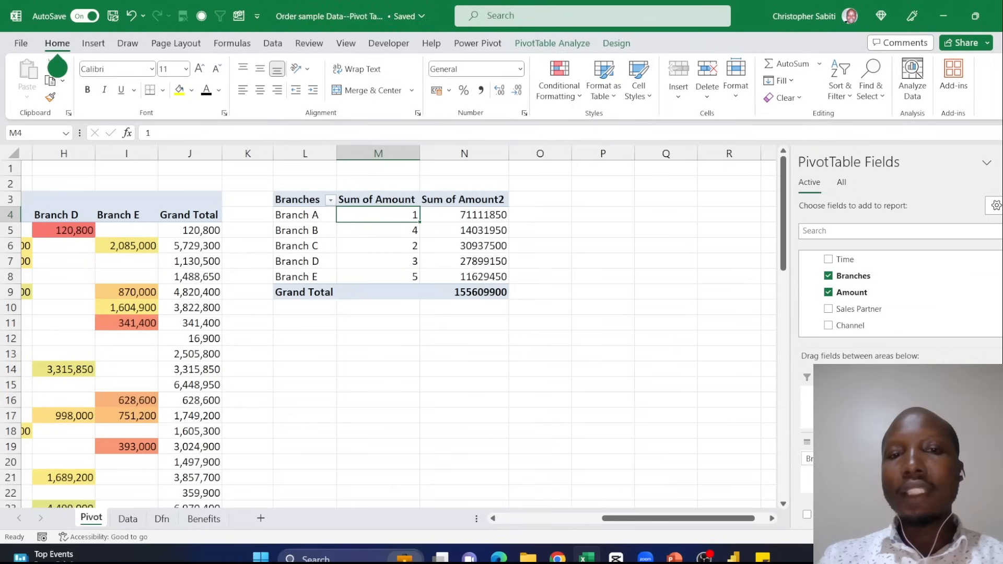
right_click(478, 211)
key("Escape")
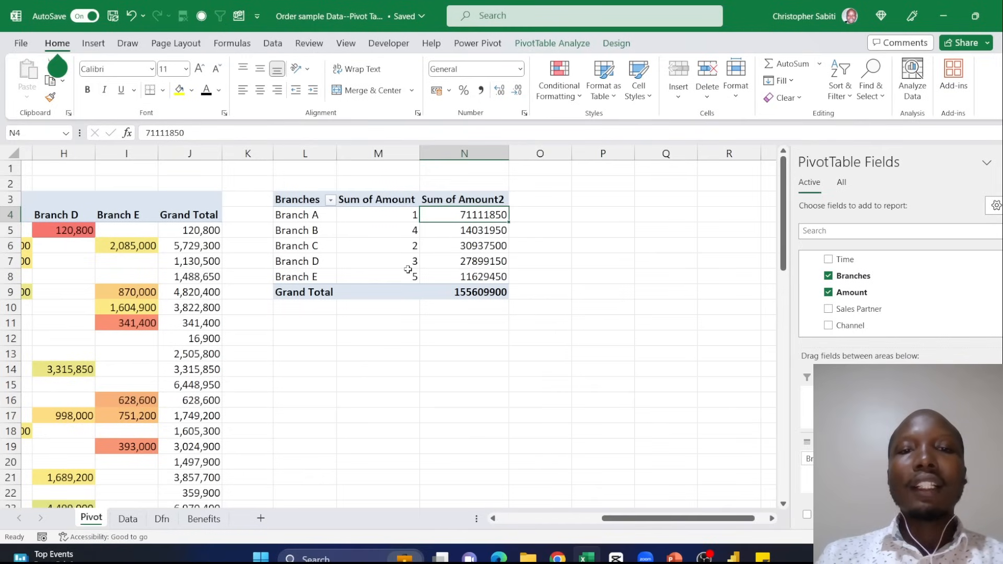
- Compare each branch's rank with its summed amount in the neighbouring column
left_click(412, 252)
left_click(475, 248)
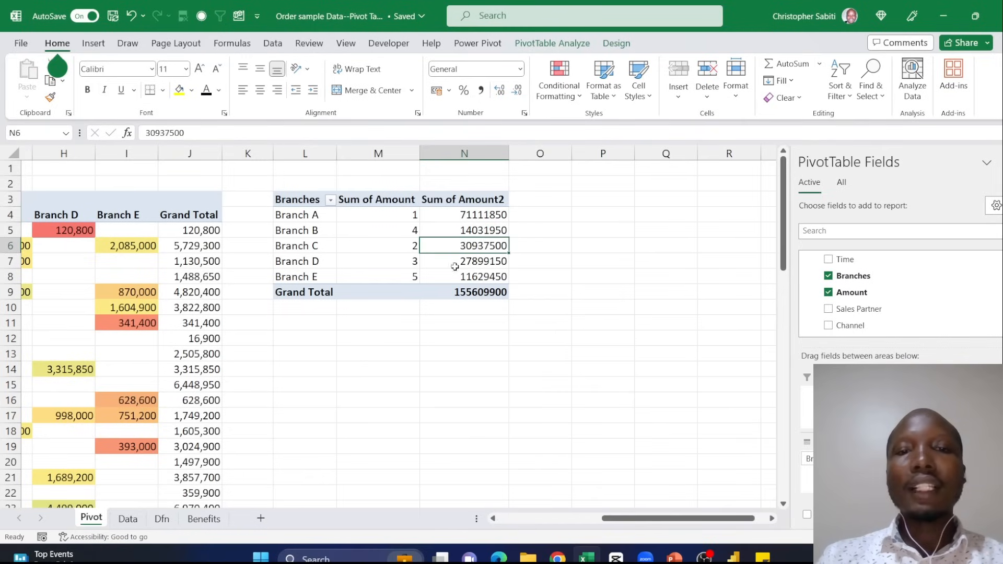
left_click(413, 259)
left_click(456, 265)
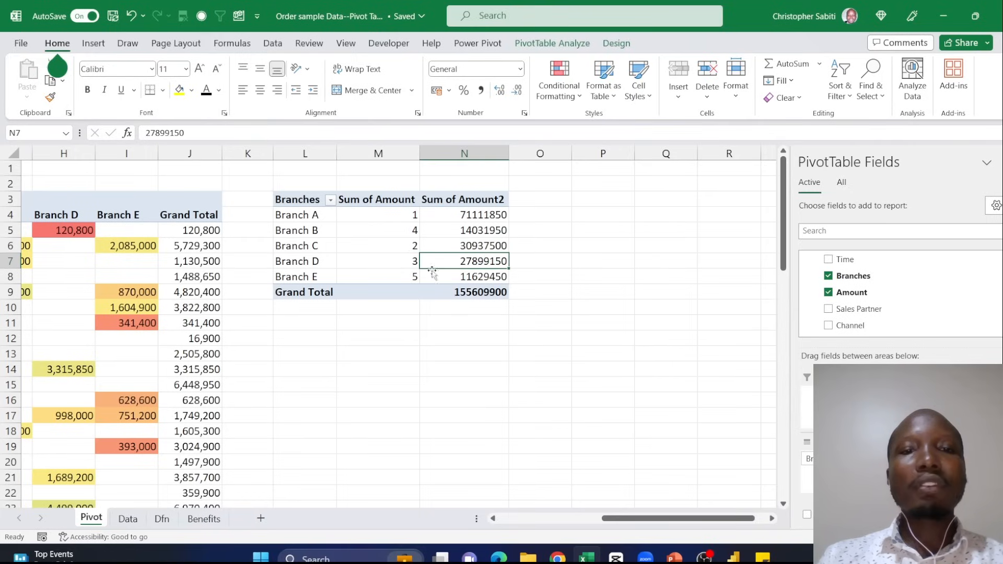
left_click(408, 230)
left_click(414, 277)
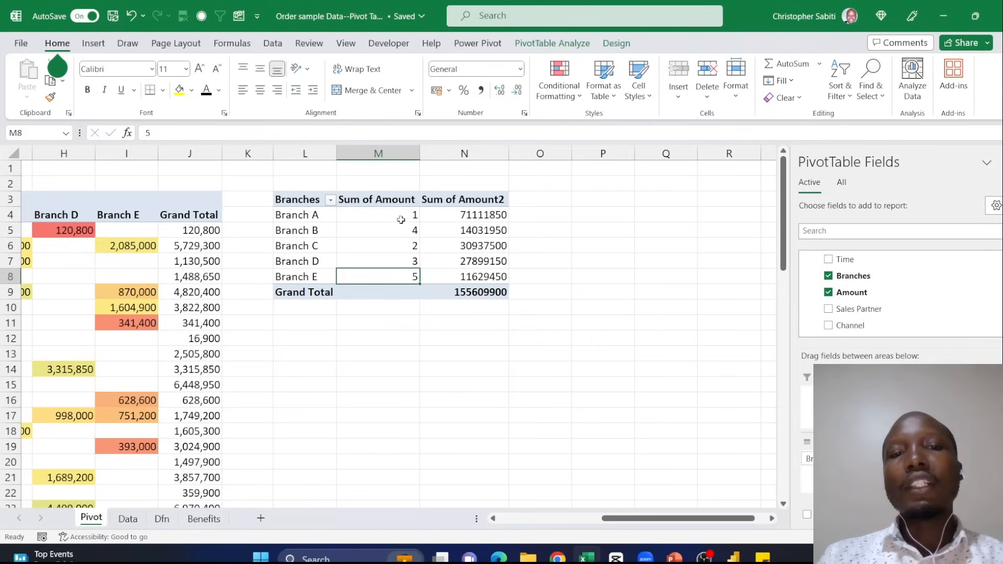
left_click_drag(401, 220, 403, 273)
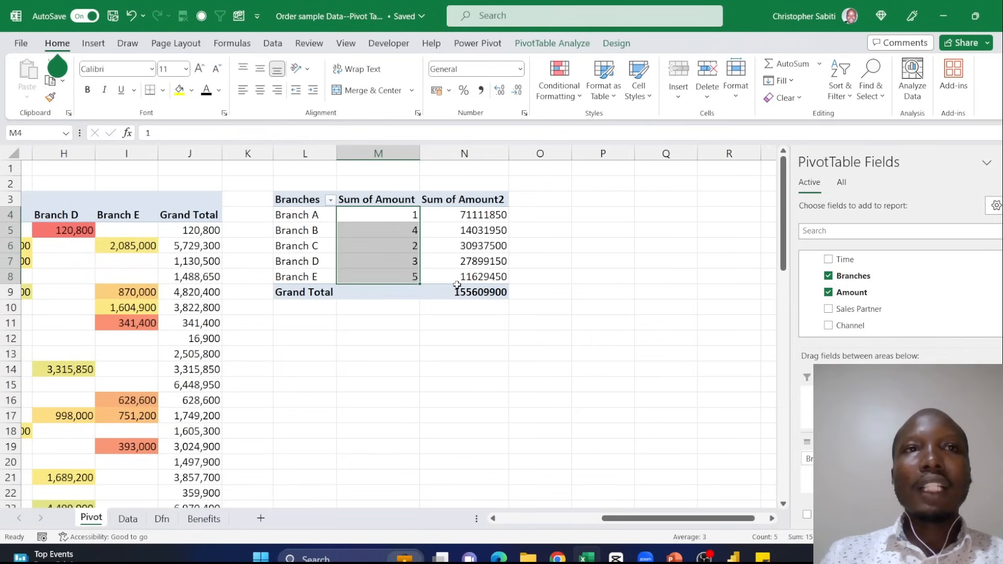
mouse_move(456, 285)
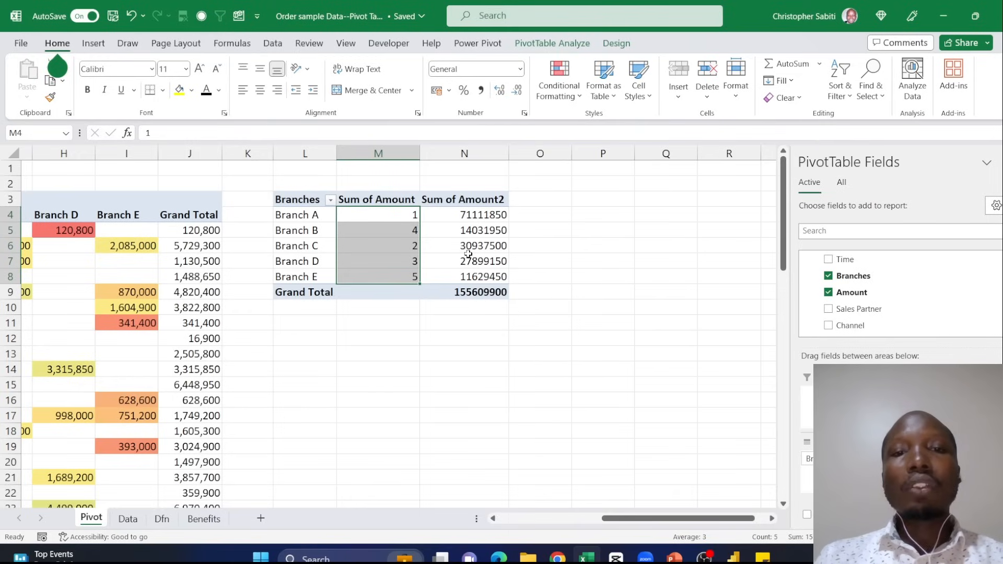
mouse_move(468, 254)
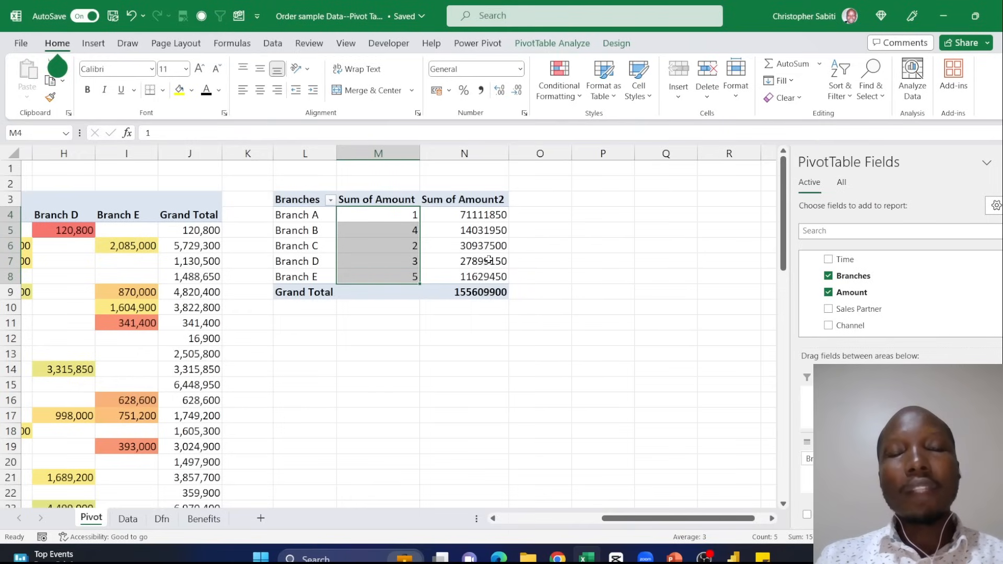
mouse_move(492, 266)
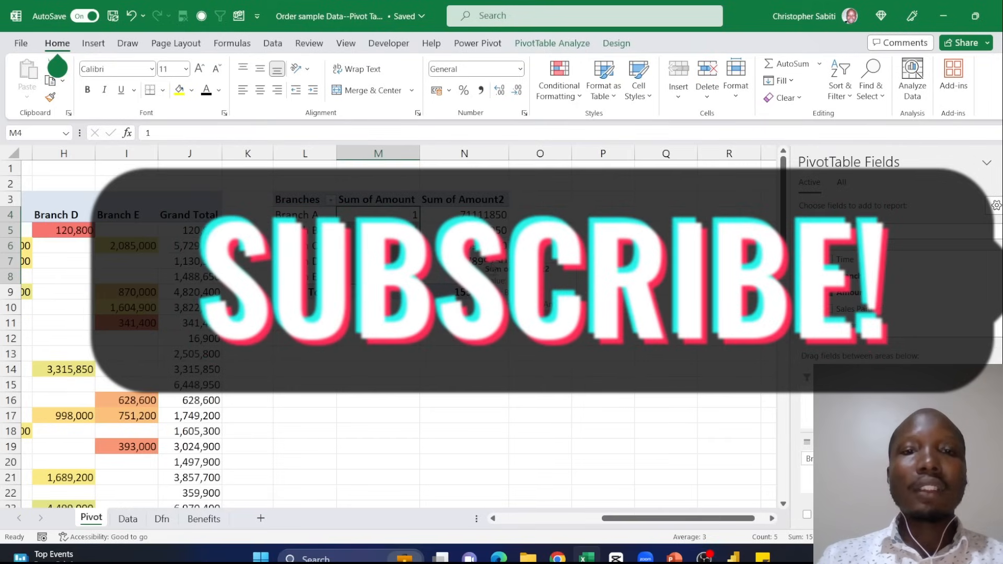
left_click(479, 231)
left_click_drag(480, 214, 480, 277)
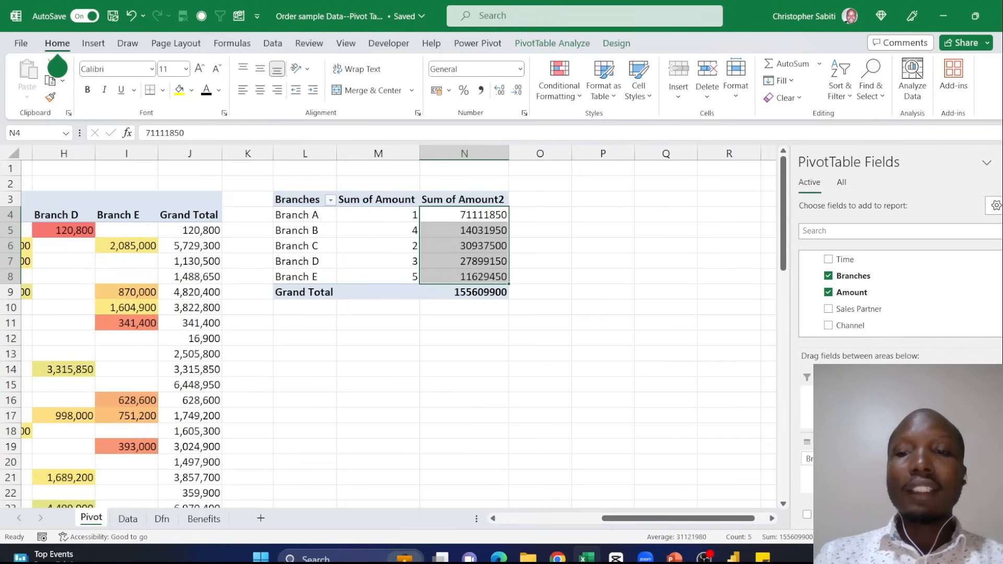
- Remove the ranked Sum of Amount field from the branch pivot table, keeping only Sum of Amount2
left_click_drag(935, 459, 645, 354)
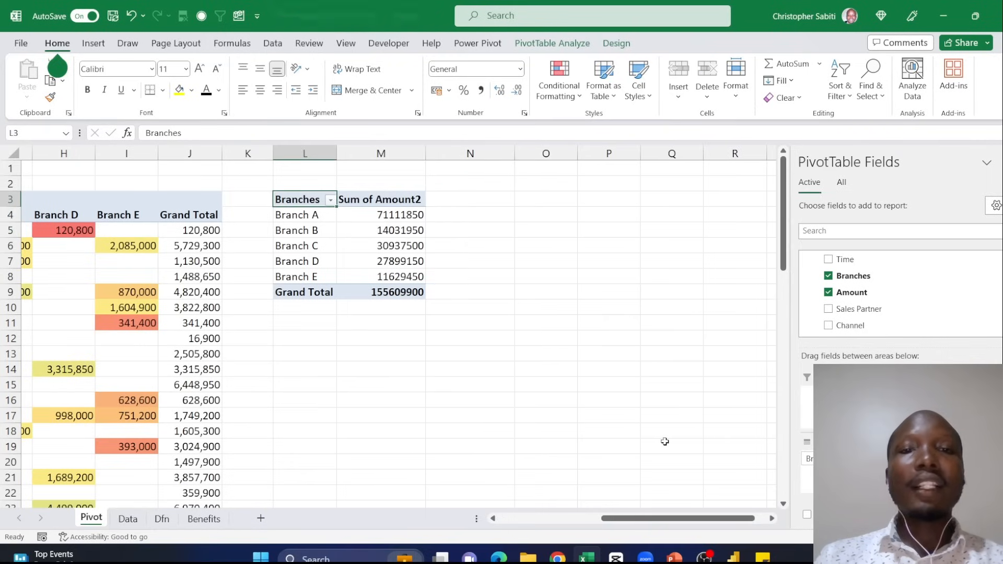
left_click(375, 201)
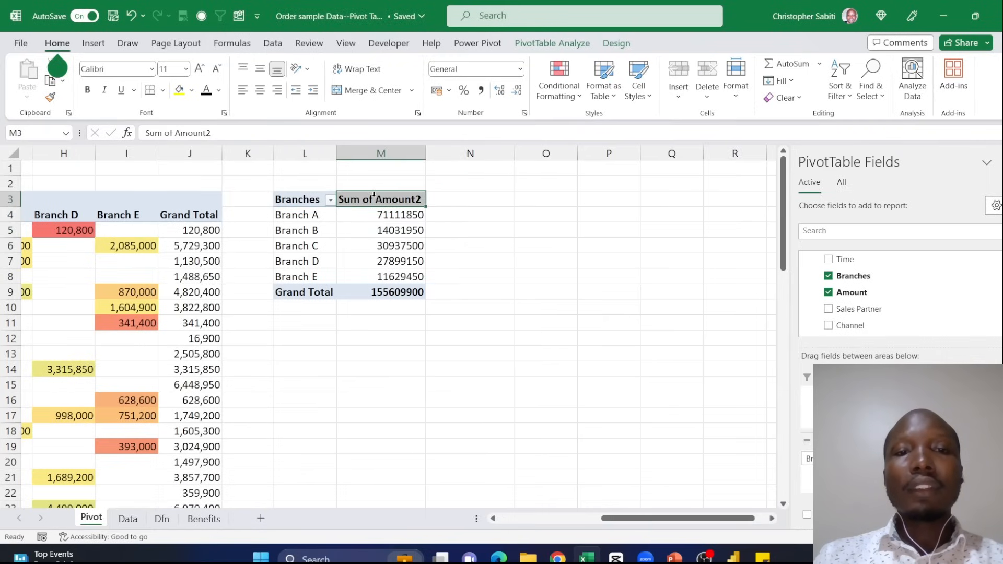
left_click(389, 230)
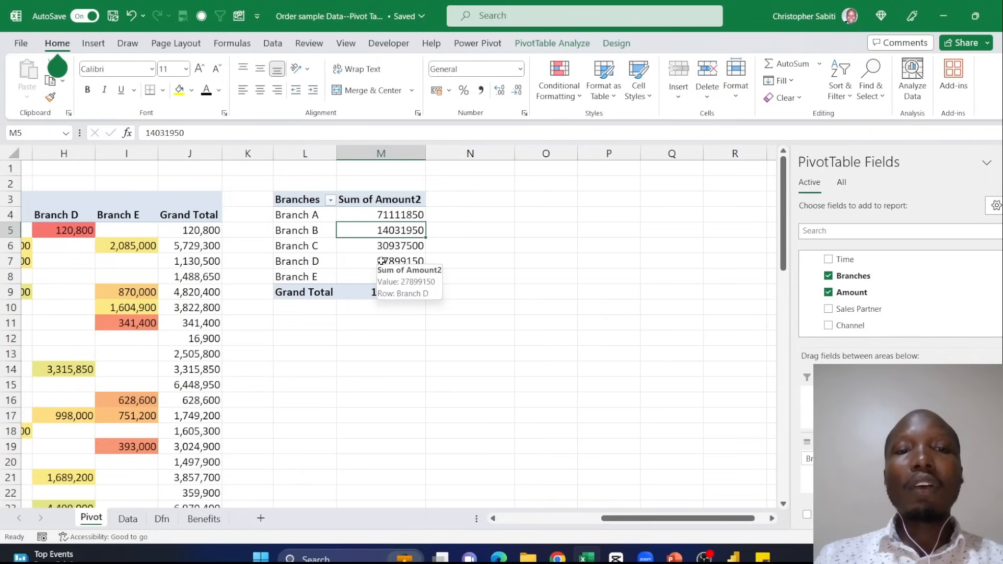